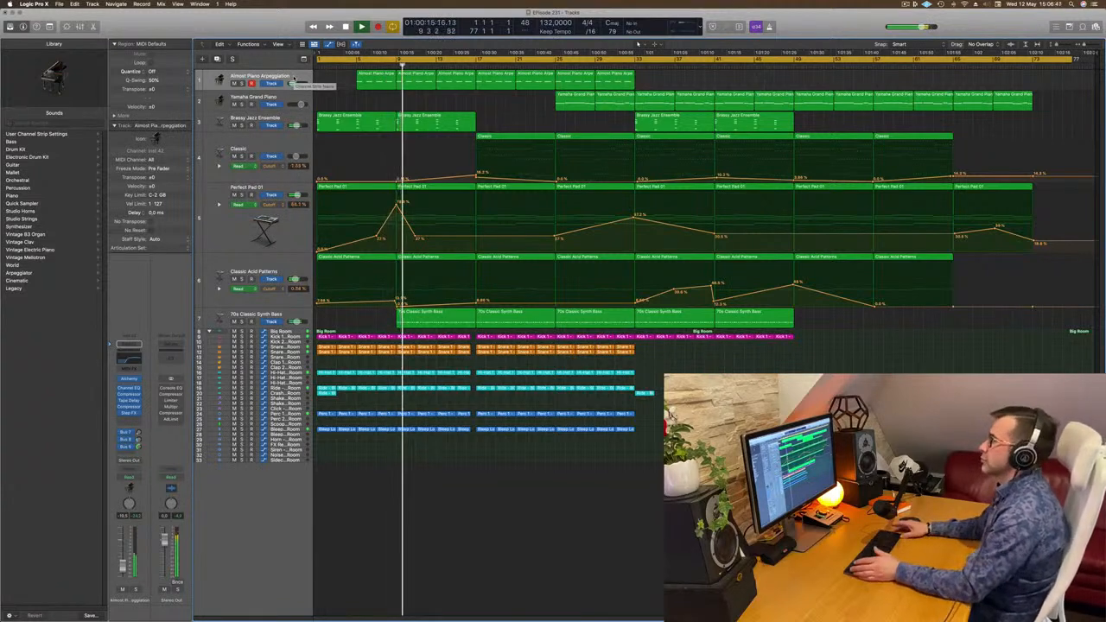
# Step: Select the 70s Classic Synth Bass and Almost Piano Arpeggiation tracks during playback, and briefly audition the Classic track in solo
pyautogui.click(285, 314)
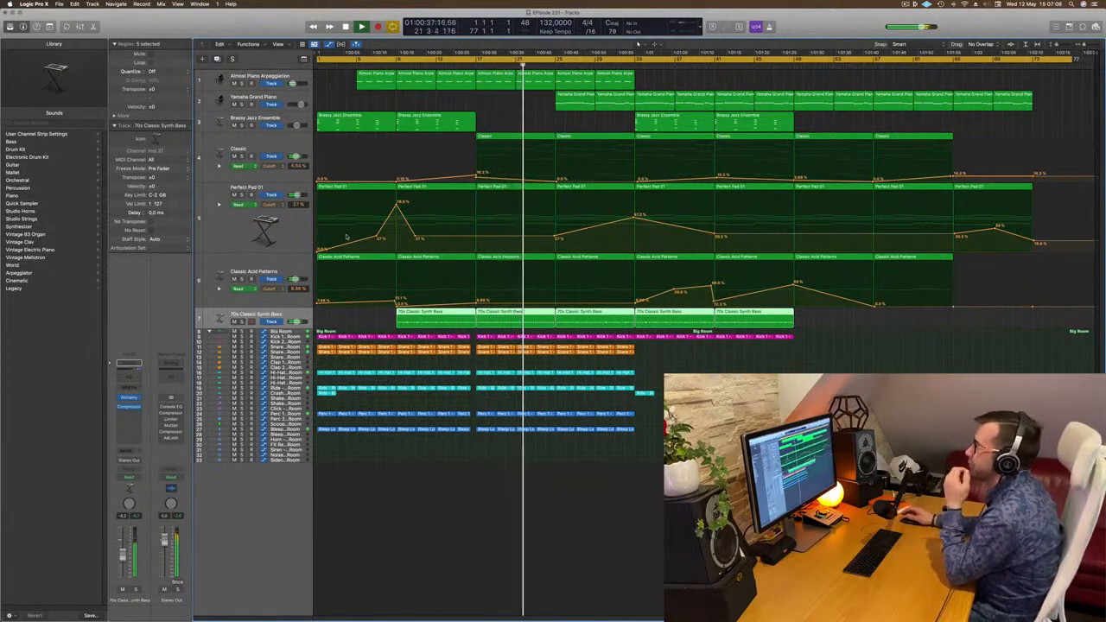
pyautogui.click(291, 75)
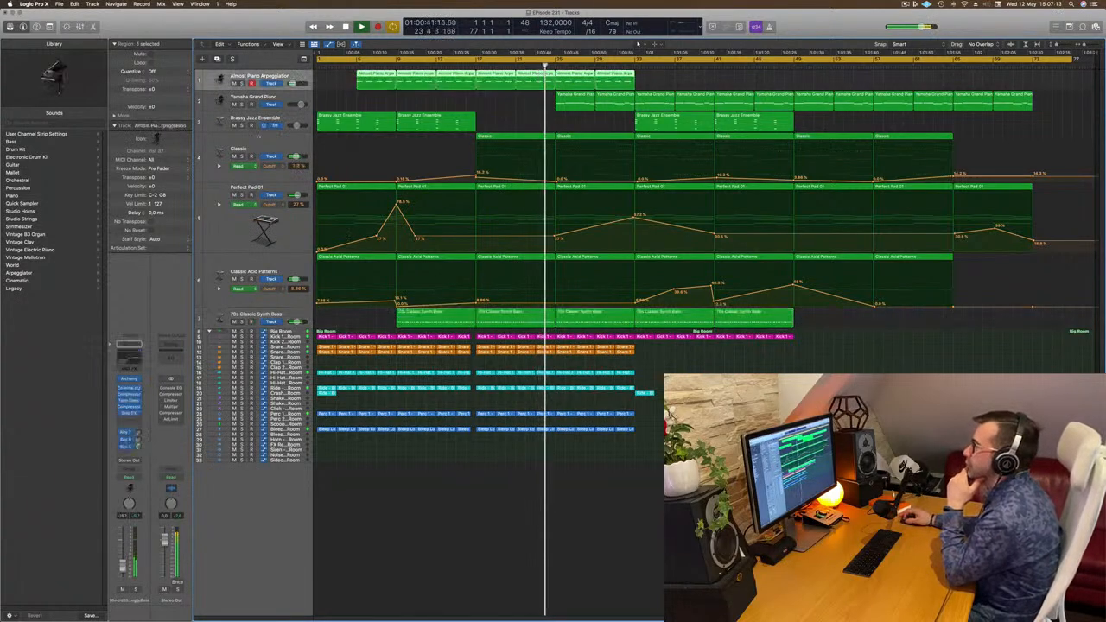
pyautogui.click(243, 156)
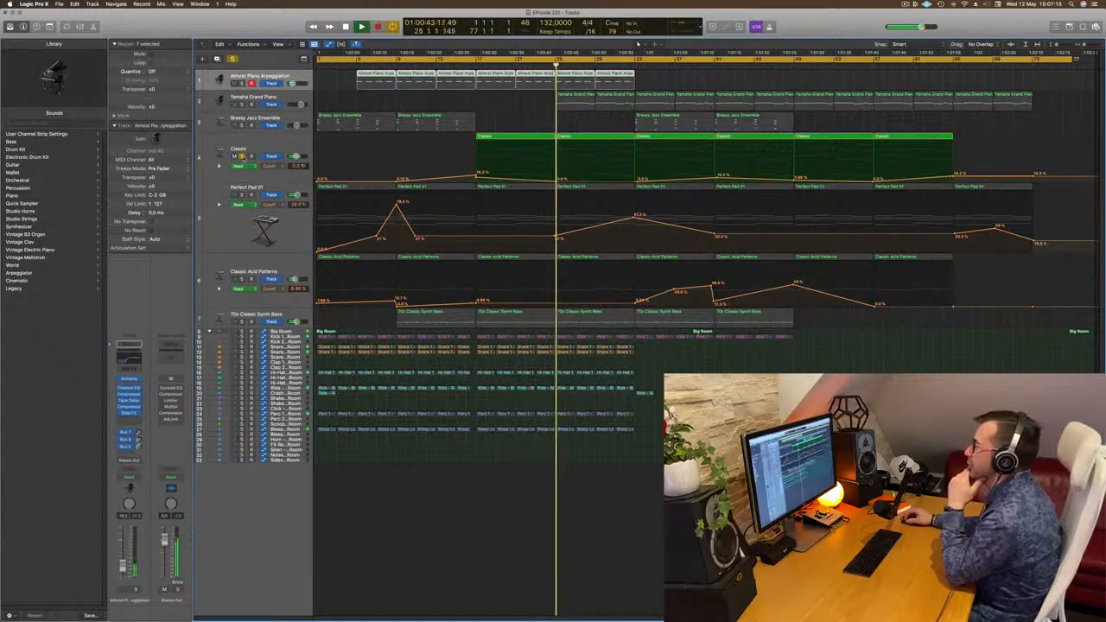
pyautogui.click(242, 155)
pyautogui.click(250, 168)
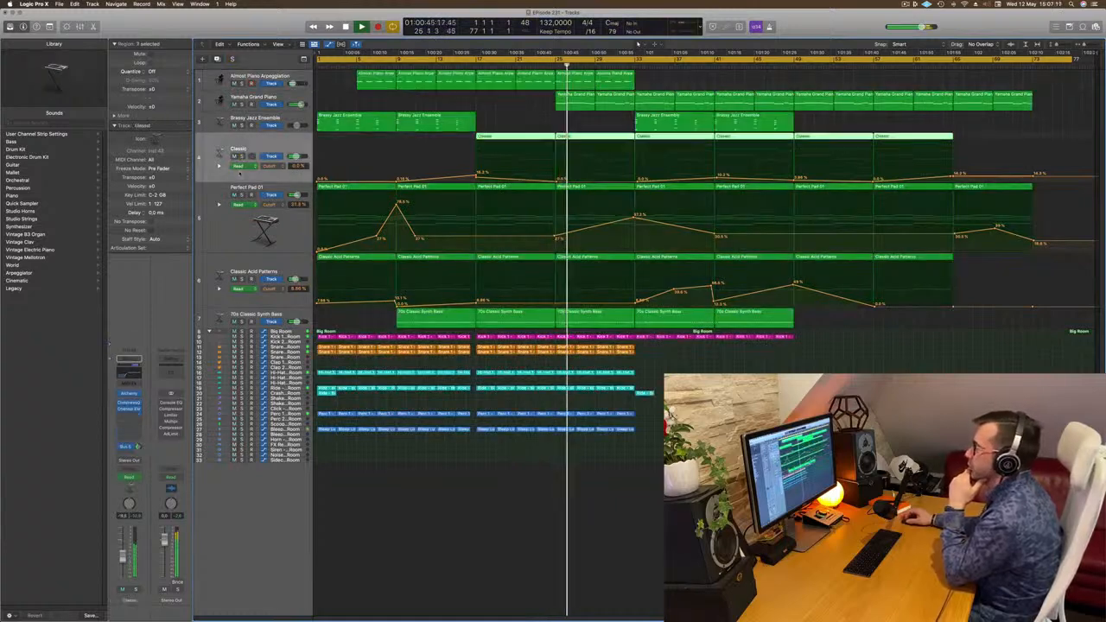
# Step: Audition the Perfect Pad 01 and Classic Acid Patterns tracks briefly in solo, one after the other
pyautogui.click(242, 194)
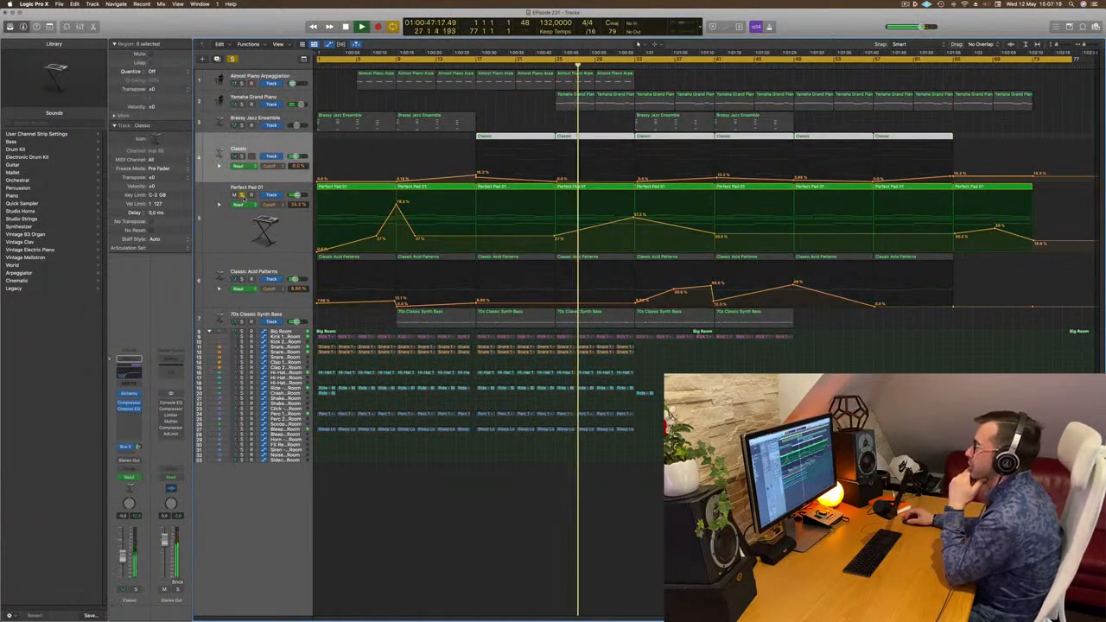
pyautogui.click(243, 195)
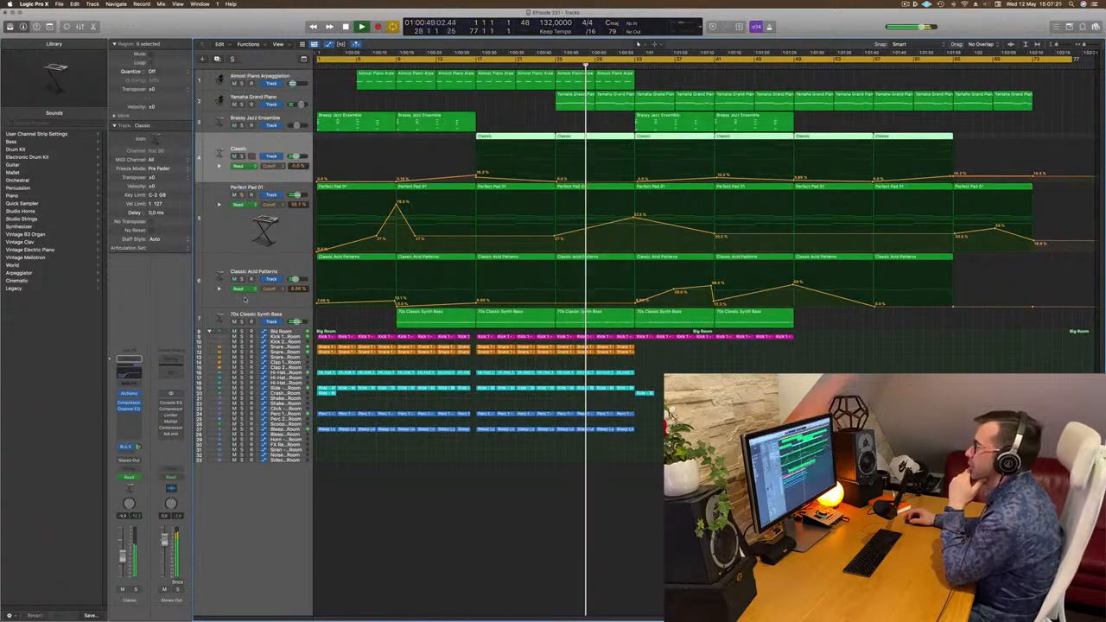
pyautogui.click(243, 279)
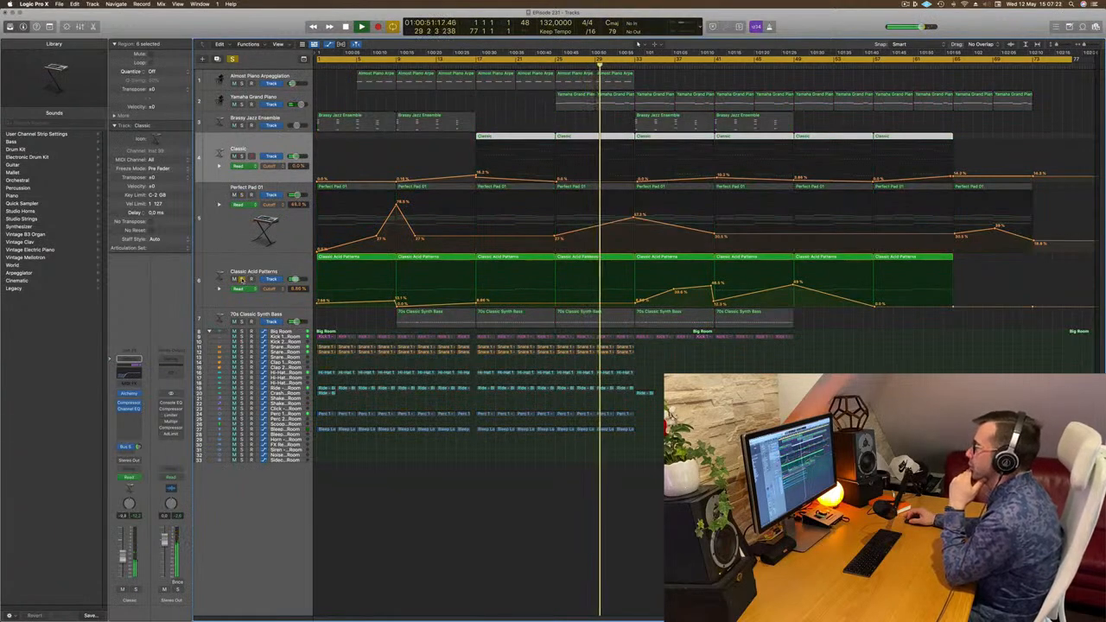
pyautogui.click(243, 279)
# Step: Audition the Yamaha Grand Piano and Brassy Jazz Ensemble tracks in solo, releasing each solo after listening
pyautogui.click(242, 103)
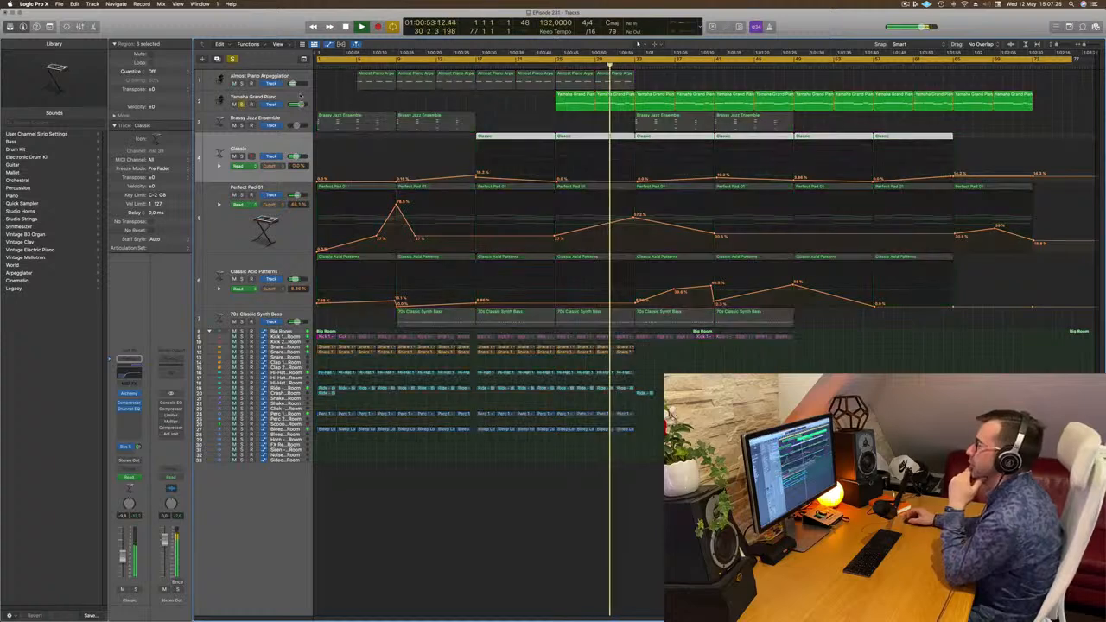
pyautogui.click(297, 98)
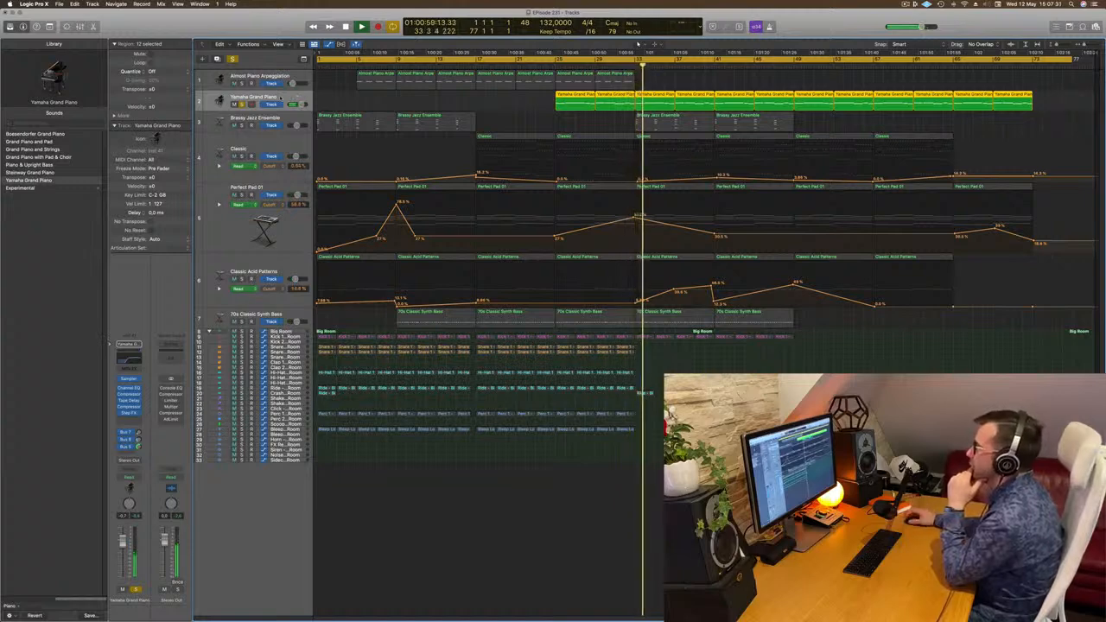
pyautogui.press('s')
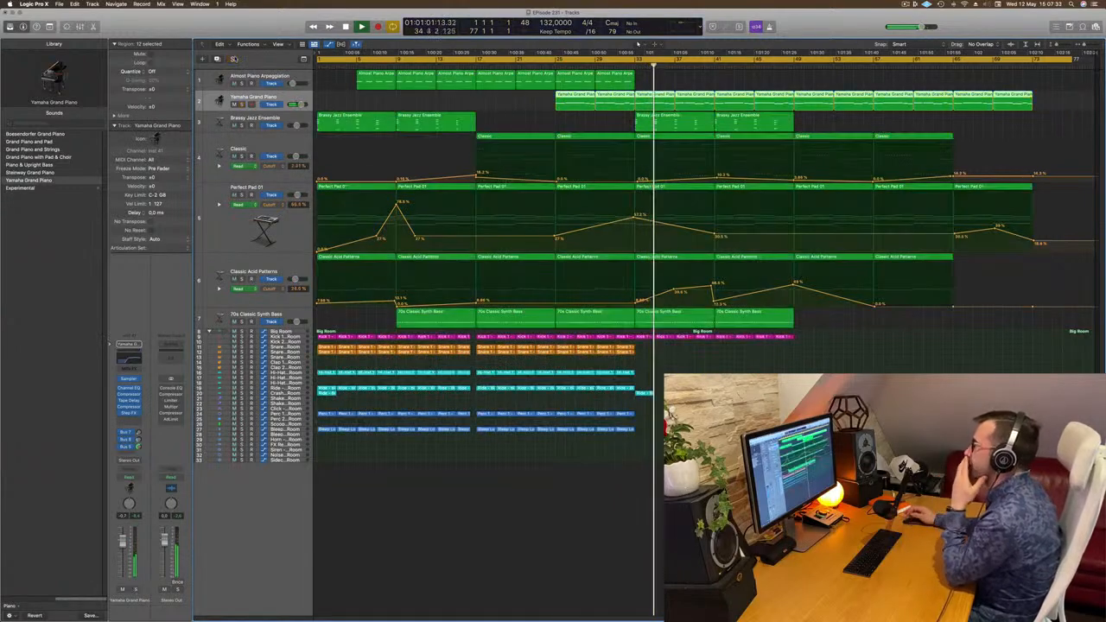
pyautogui.click(243, 126)
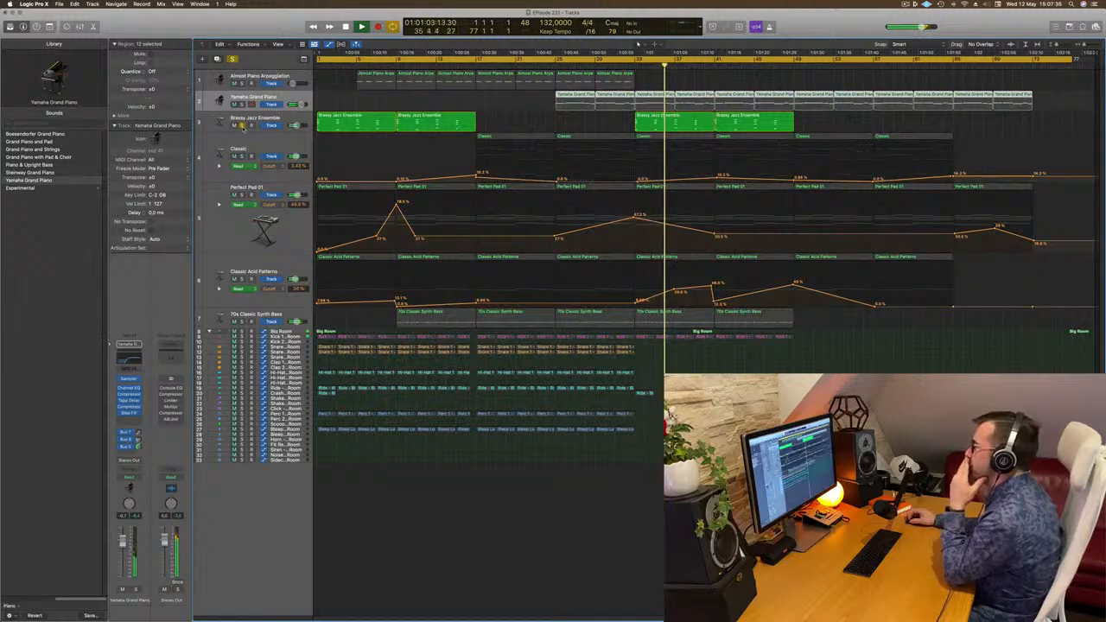
pyautogui.click(243, 125)
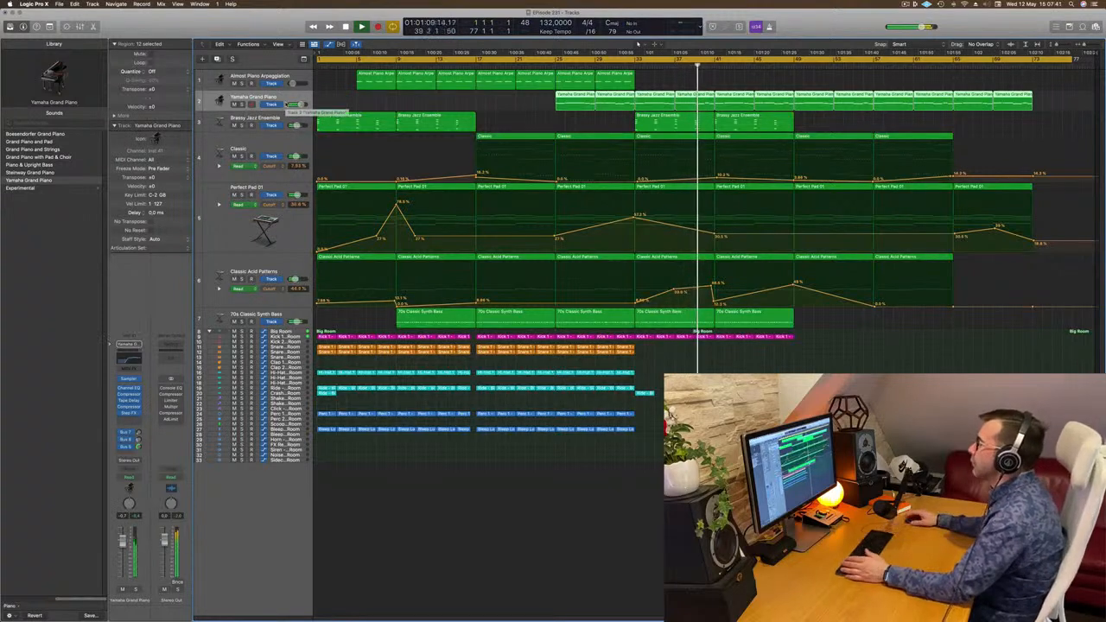
# Step: Set the cycle range to bars 1–17 and repeat that section of the whole arrangement directly after it
pyautogui.click(273, 270)
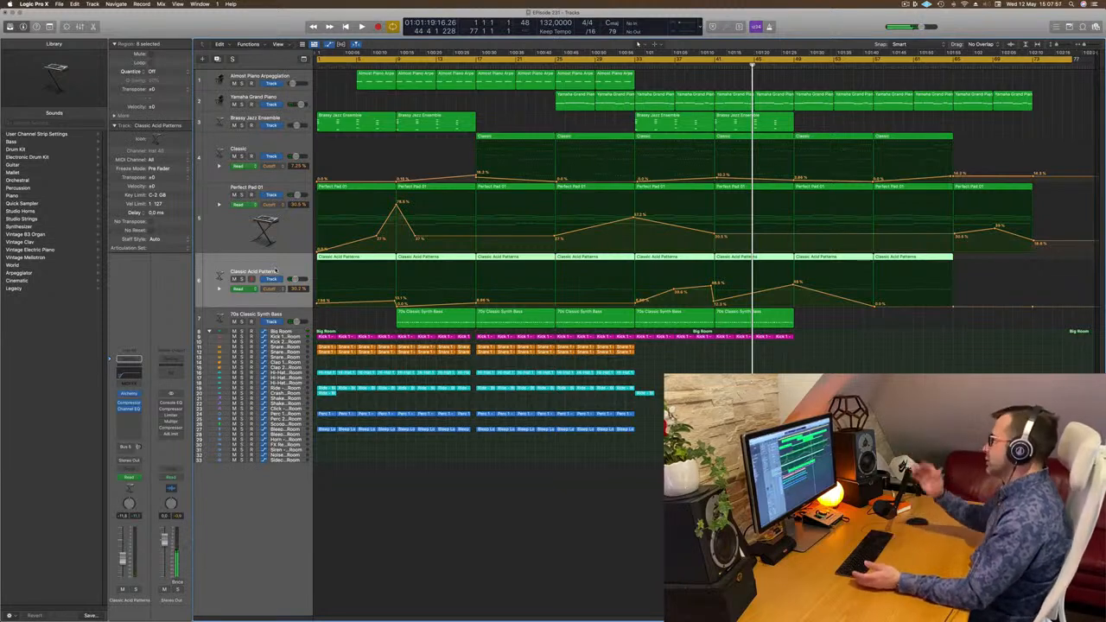
pyautogui.click(335, 101)
pyautogui.press('space')
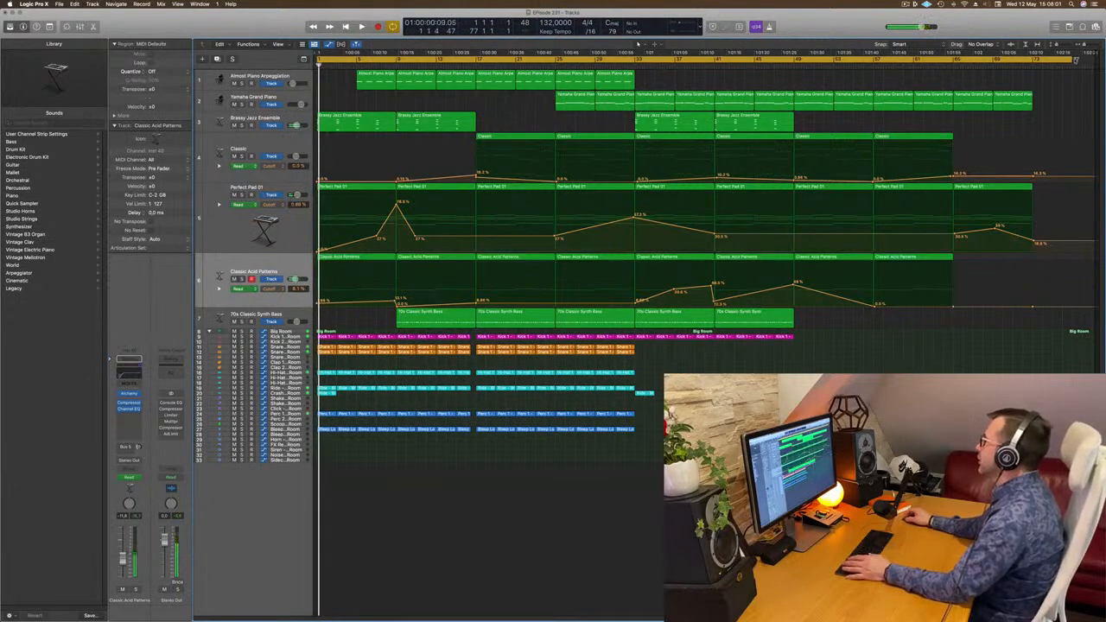
pyautogui.moveTo(1074, 59); pyautogui.dragTo(476, 101)
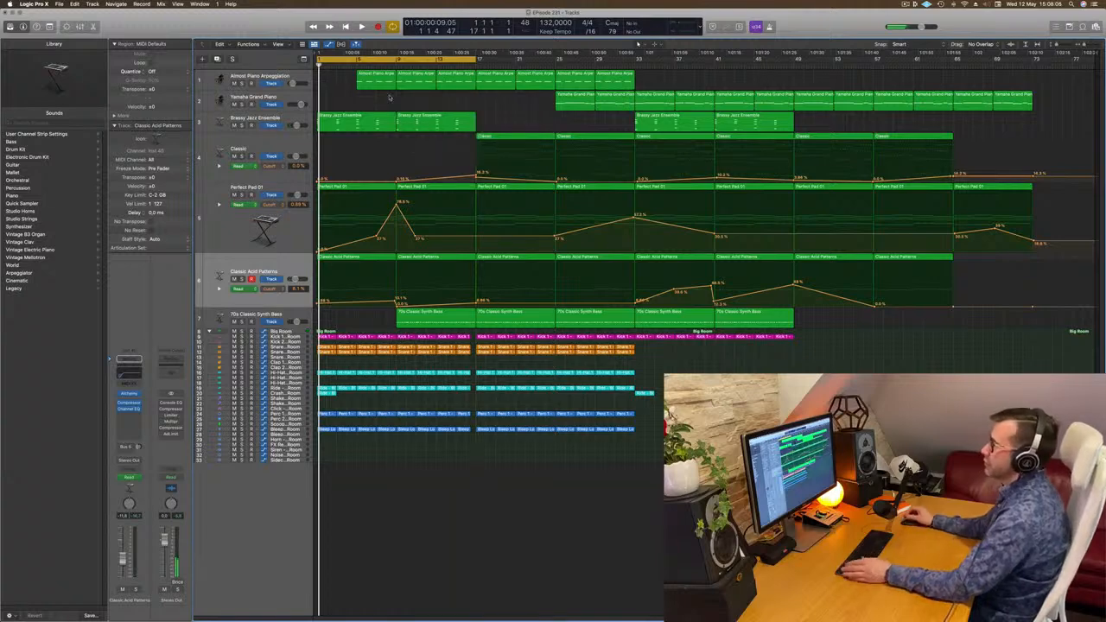
pyautogui.press('ctrl+super+r')
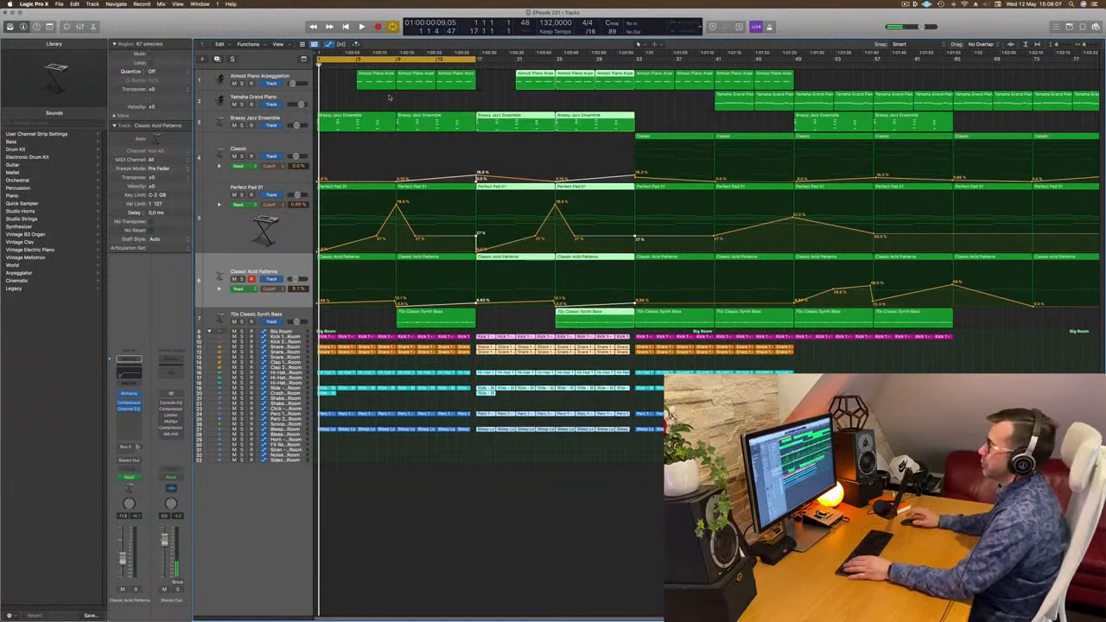
# Step: Delete the first Brassy Jazz Ensemble region and the three Almost Piano Arpeggiation regions before bar 17
pyautogui.click(347, 118)
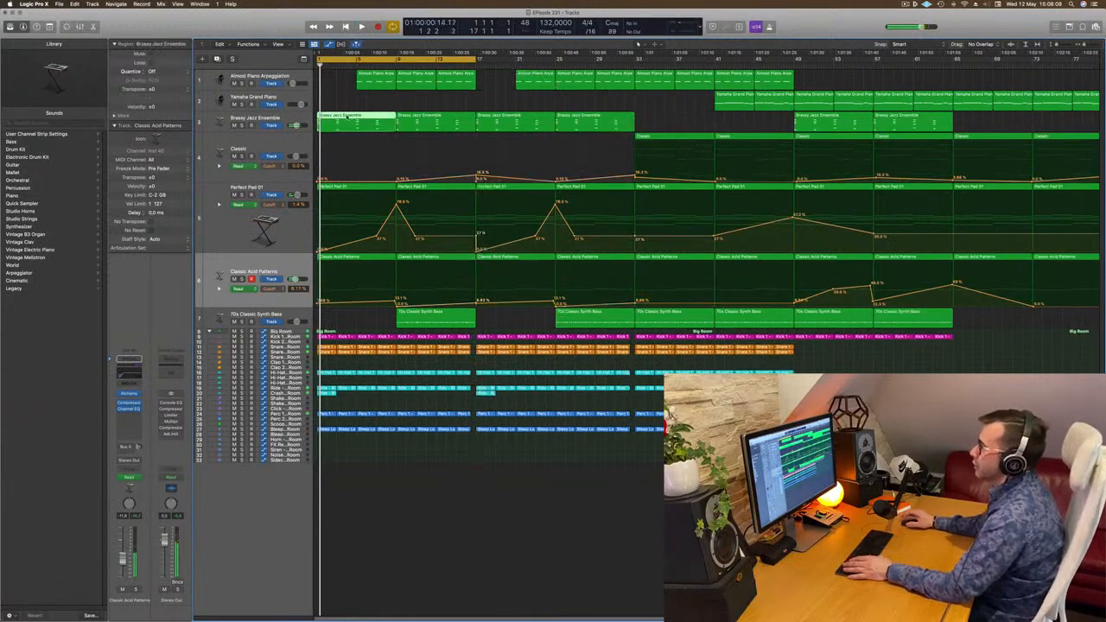
pyautogui.press('Delete')
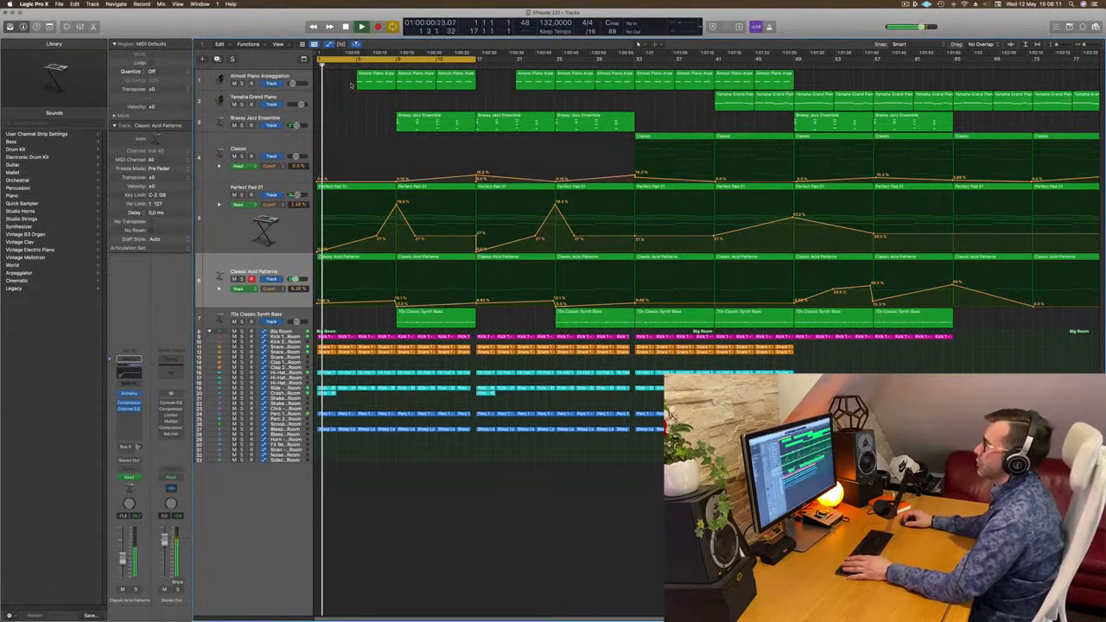
pyautogui.moveTo(350, 76); pyautogui.dragTo(467, 91)
pyautogui.press('Delete')
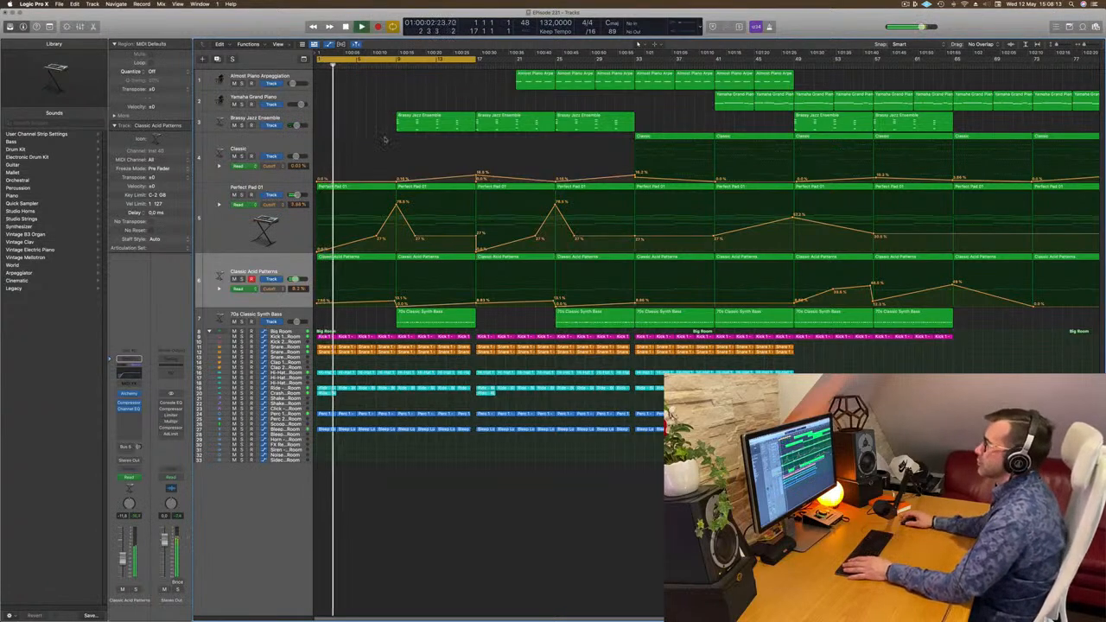
# Step: Play from the beginning and audition the Perc 1 and Bleep Low drum tracks in solo
pyautogui.press('Return')
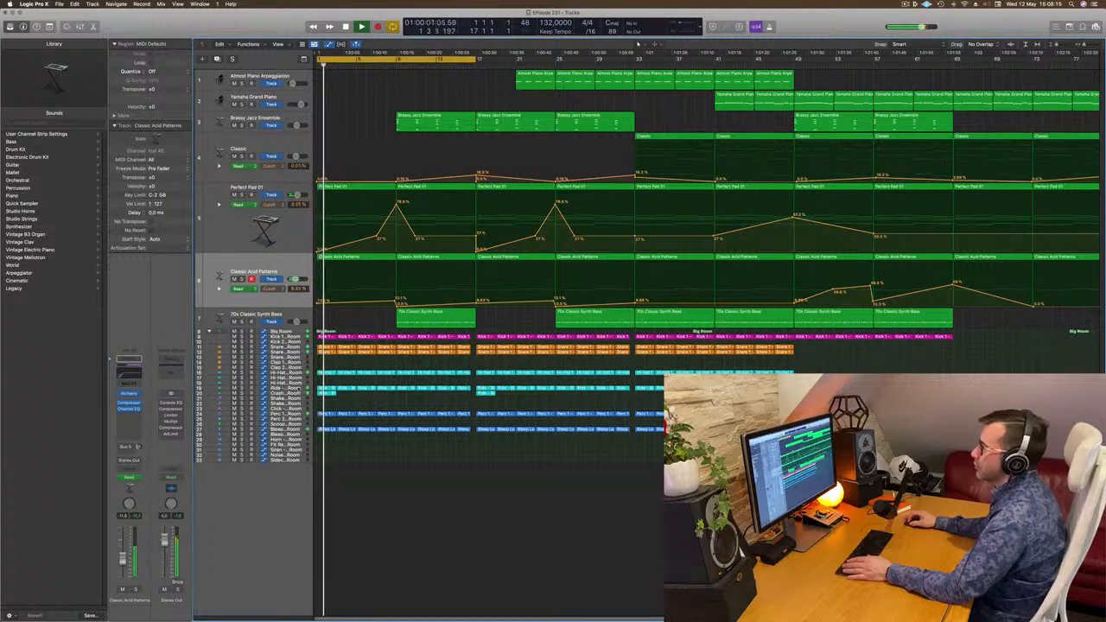
pyautogui.press('Return')
pyautogui.click(284, 415)
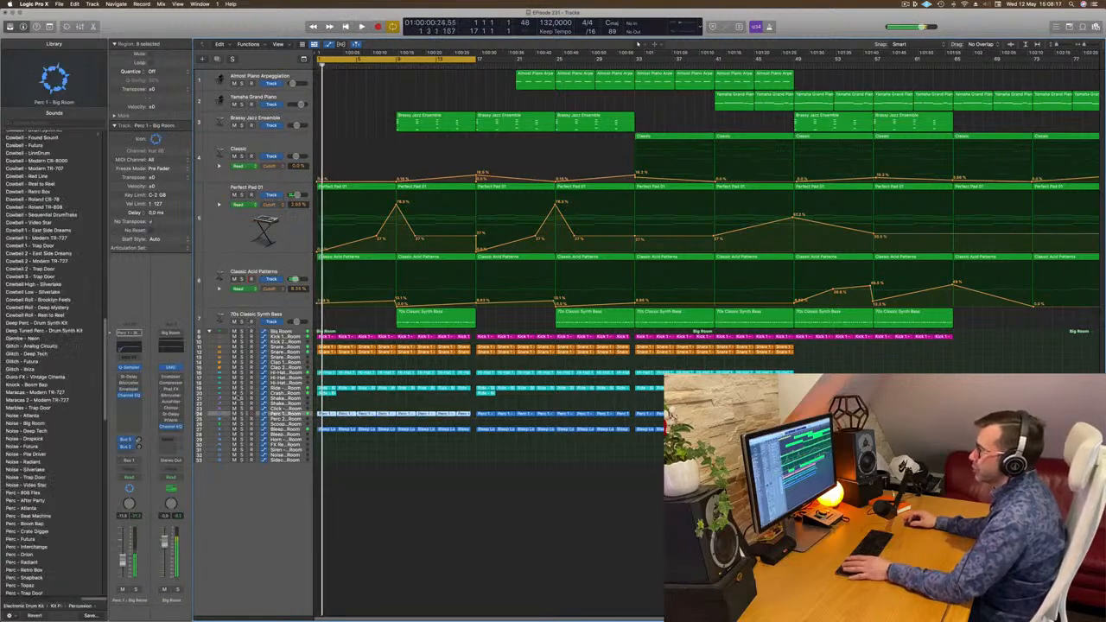
pyautogui.press('Return')
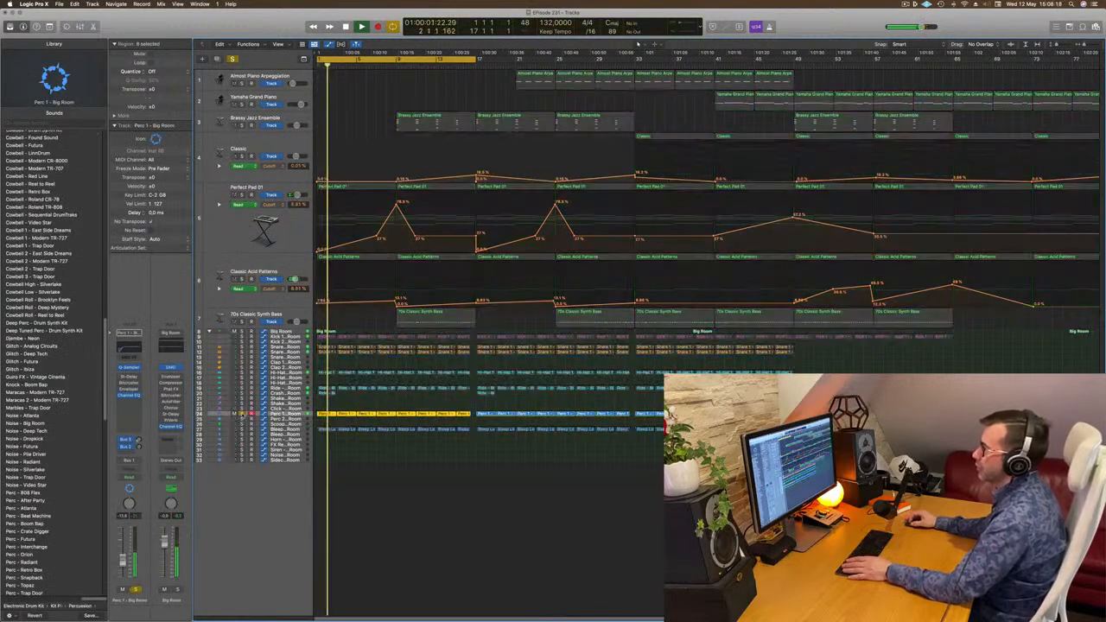
pyautogui.click(242, 429)
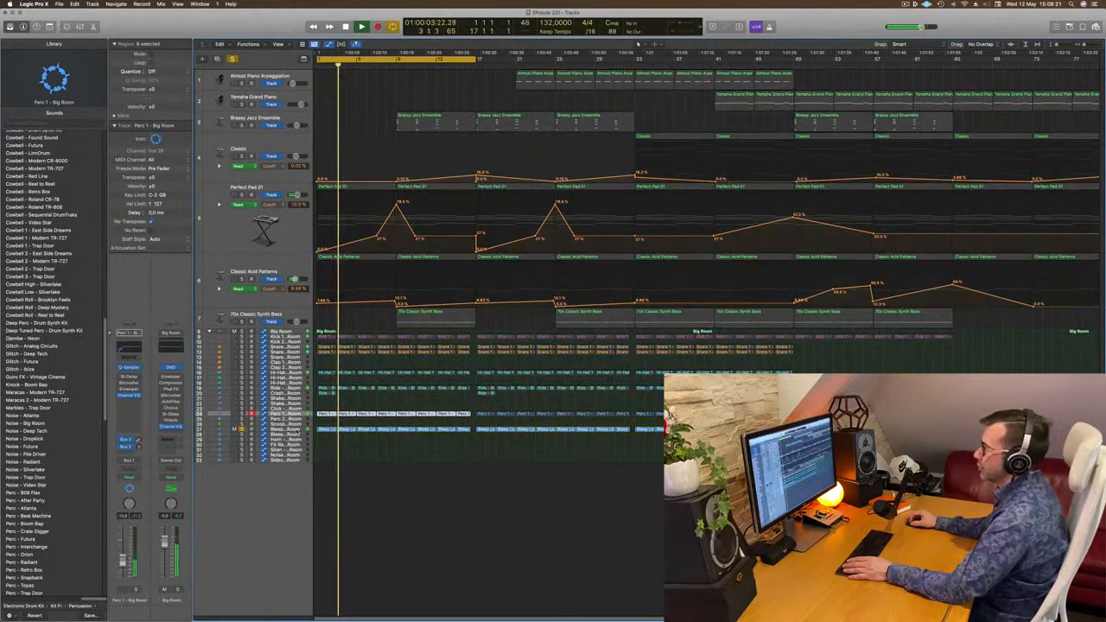
pyautogui.click(295, 431)
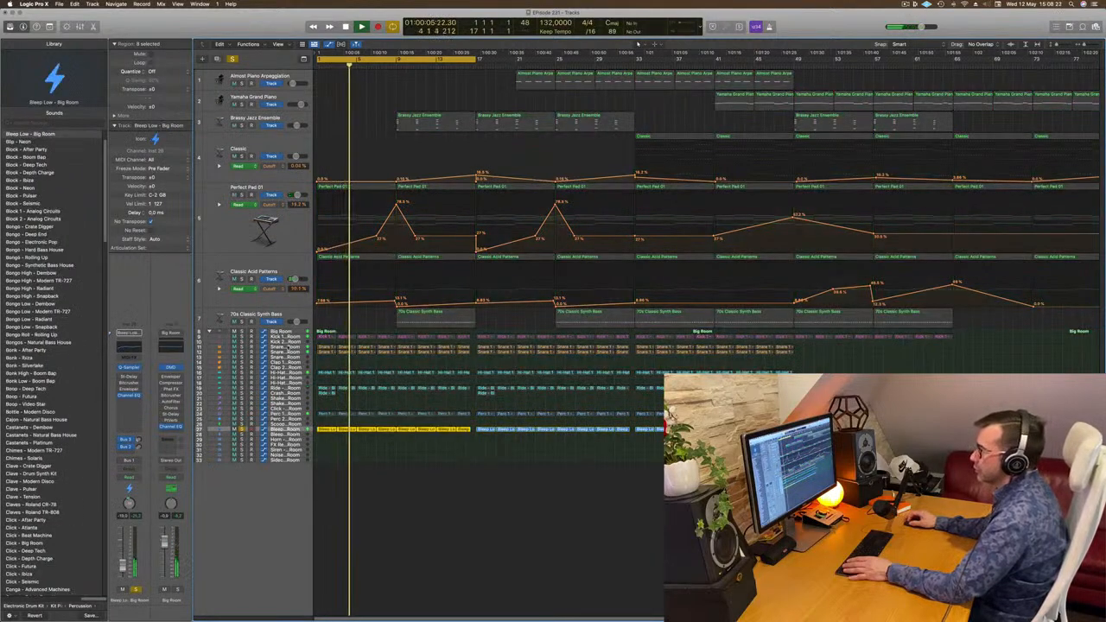
# Step: Audition the Snare 1 - Big Room track in solo, inspect its Step FX effect and restore full playback
pyautogui.click(242, 352)
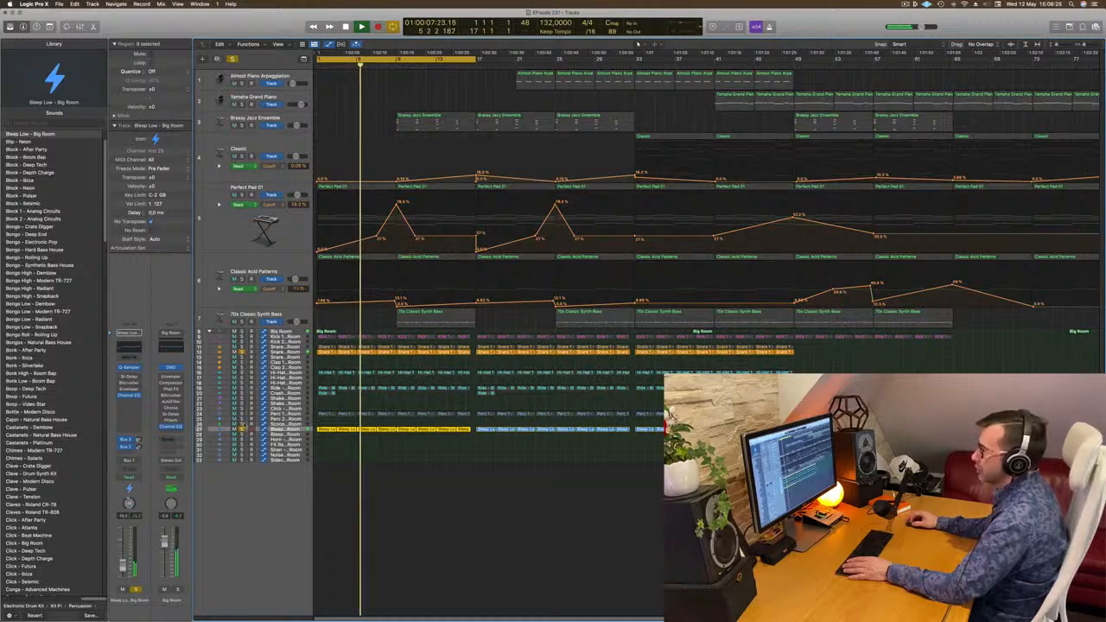
pyautogui.click(290, 352)
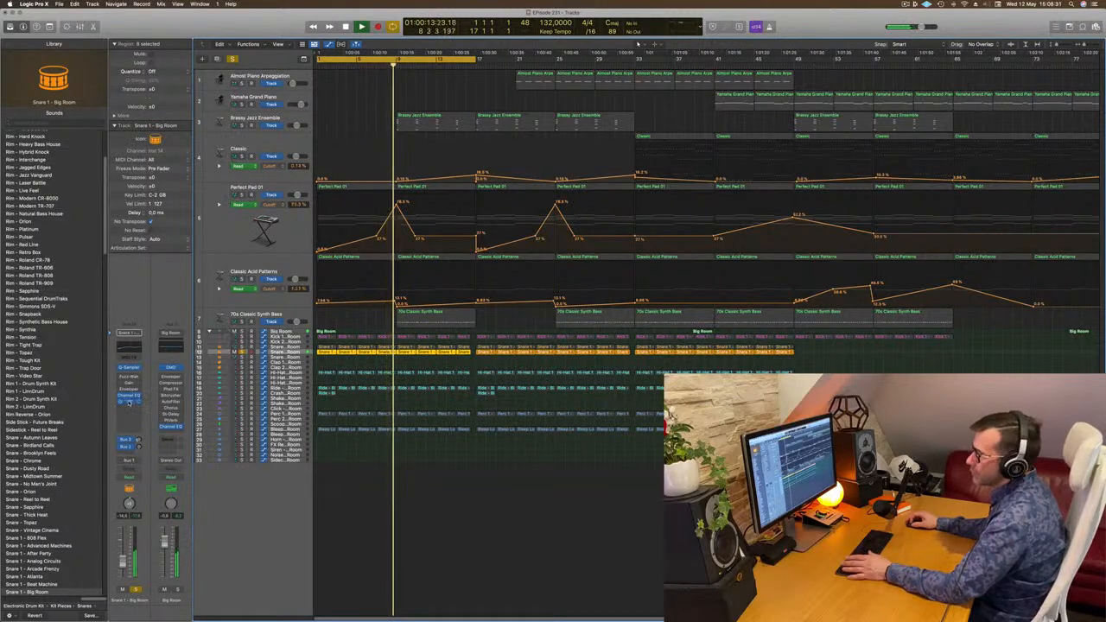
pyautogui.click(129, 402)
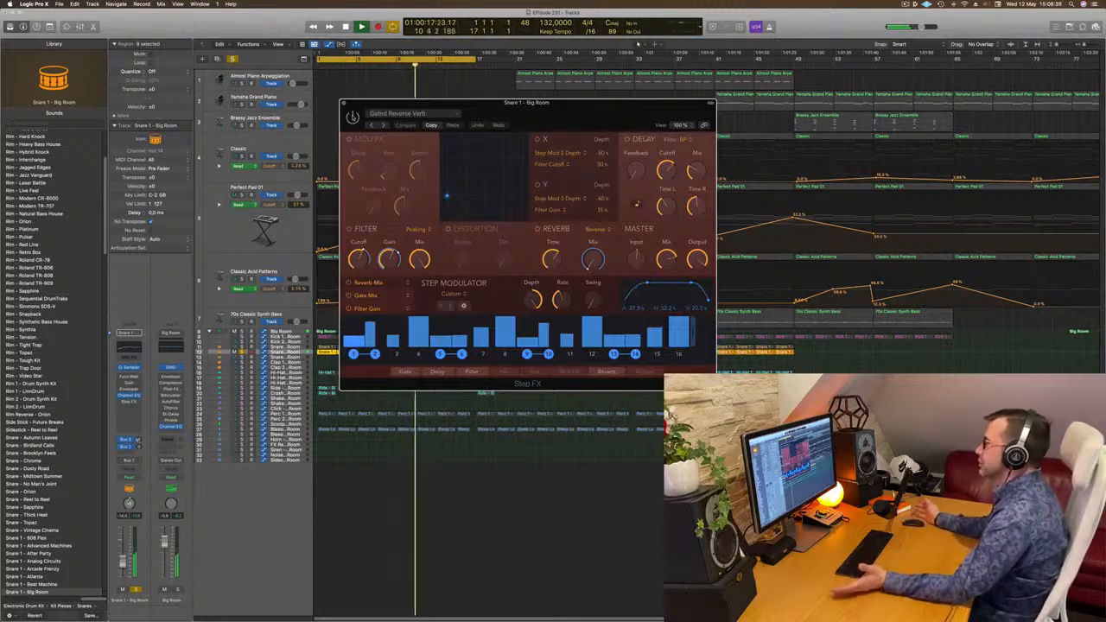
pyautogui.click(344, 103)
pyautogui.press('space')
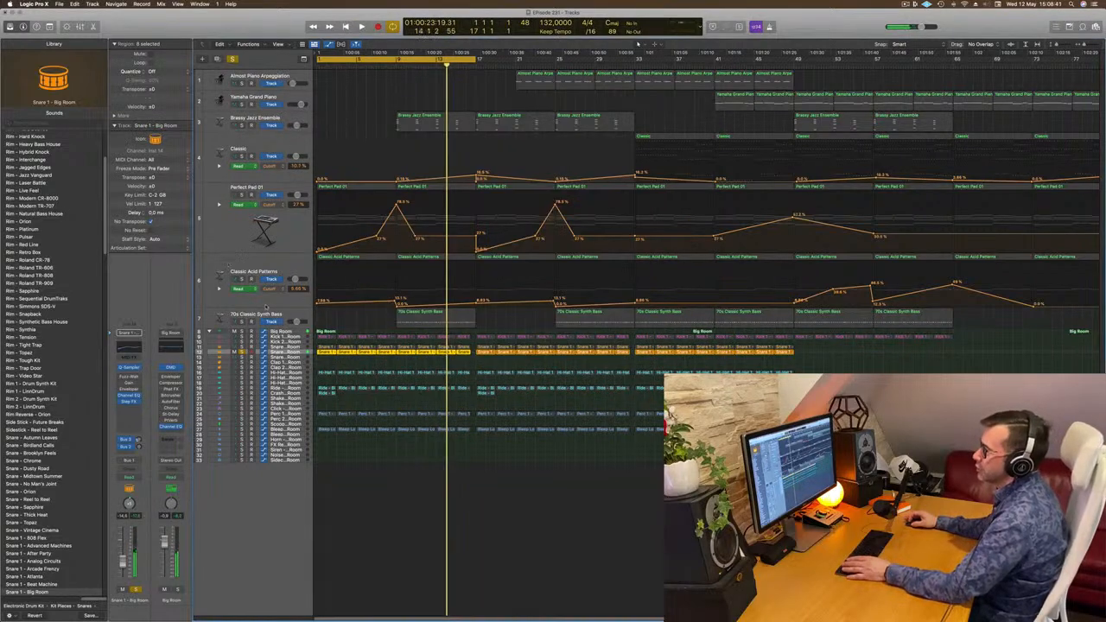
pyautogui.press('space')
# Step: Delete the Brassy Jazz Ensemble region at bar 9 and play the opening section
pyautogui.press('super+a')
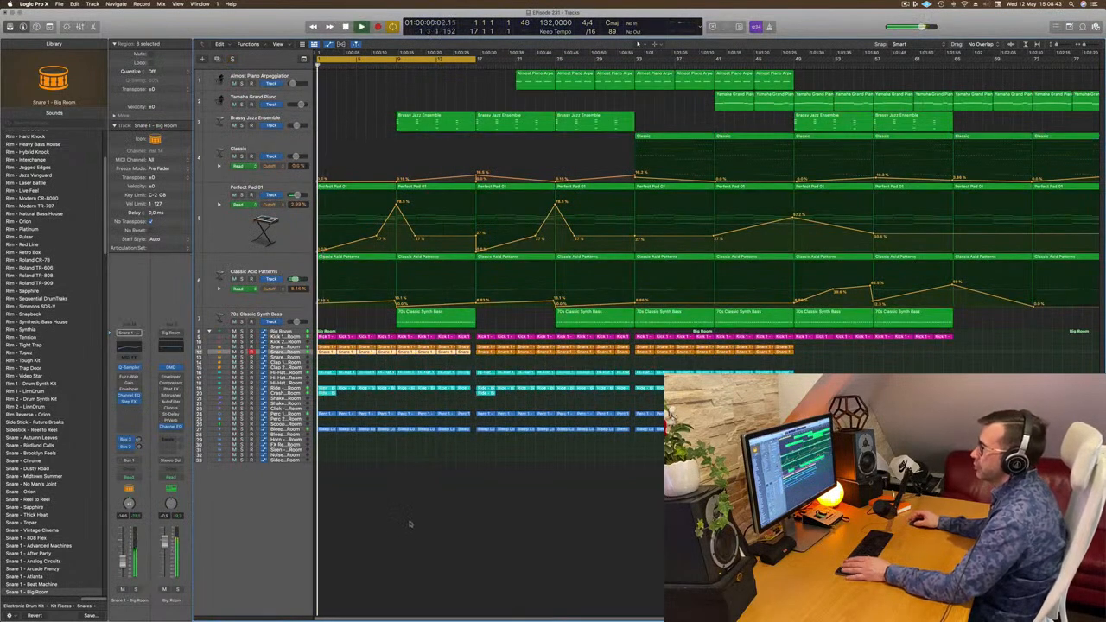
pyautogui.press('super+Right')
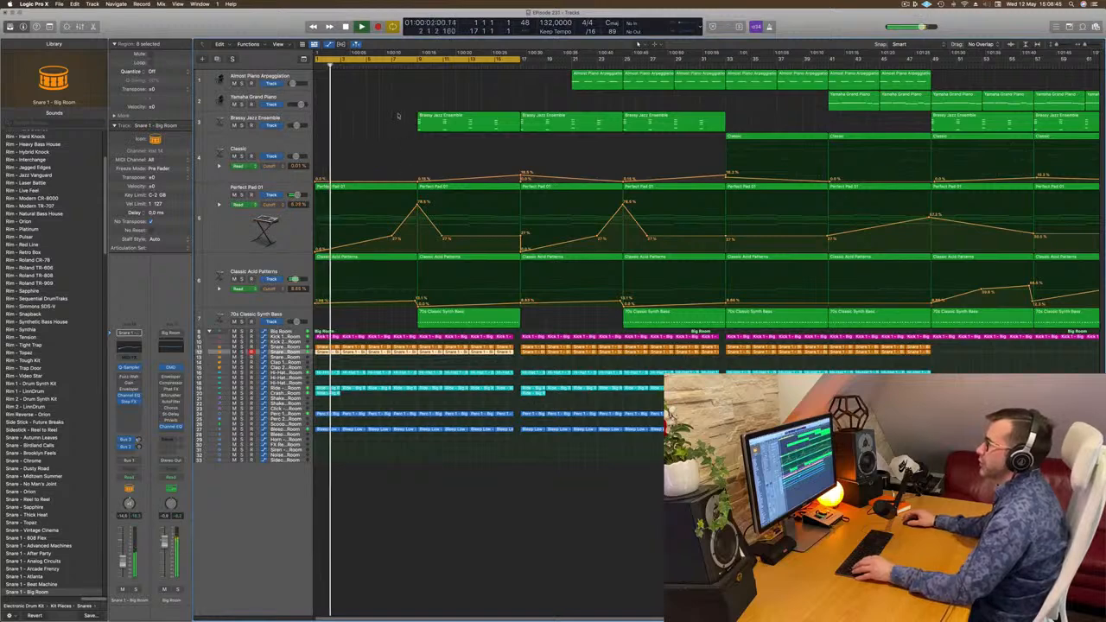
pyautogui.press('super+Left')
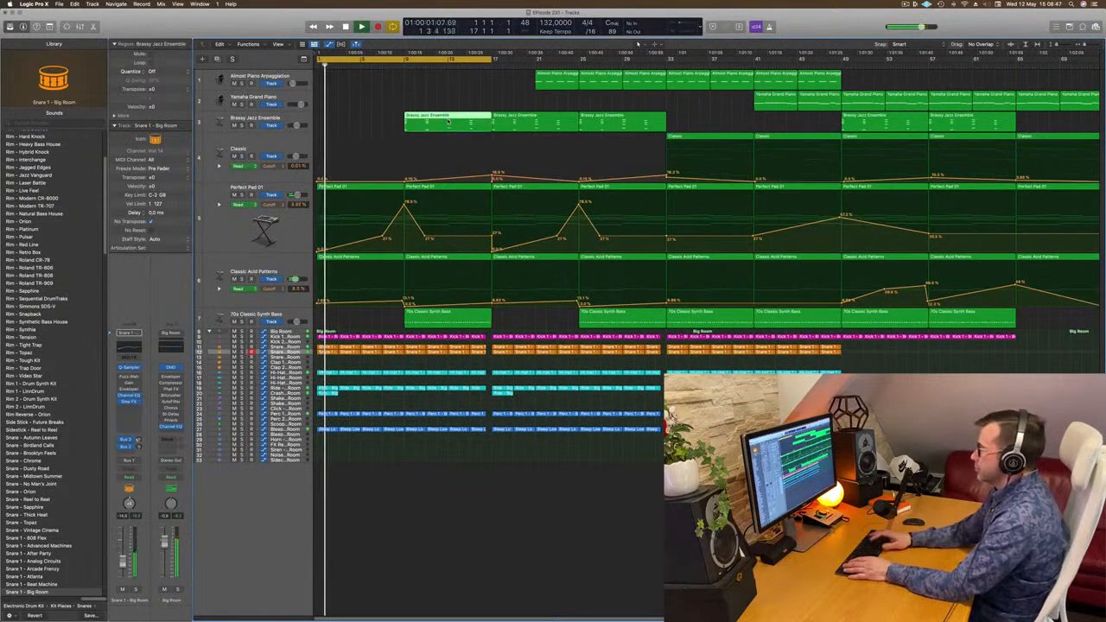
pyautogui.press('Delete')
pyautogui.press('space')
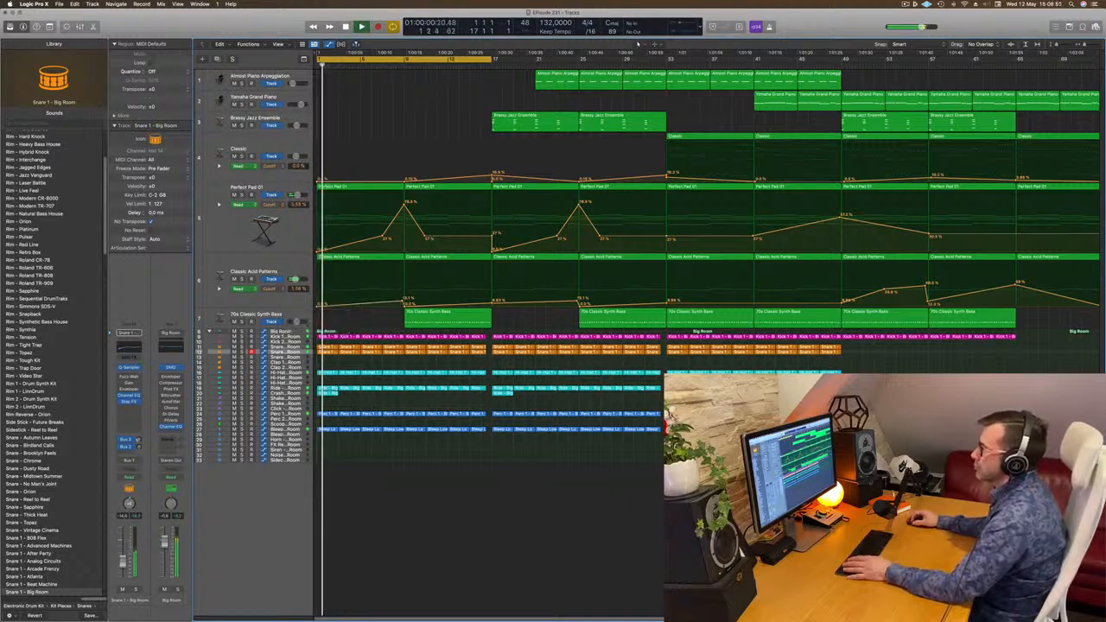
# Step: Lower the Classic Acid Patterns cutoff automation just before bar 9 to 0.0 % and delete the track's first region
pyautogui.moveTo(402, 298); pyautogui.dragTo(403, 305)
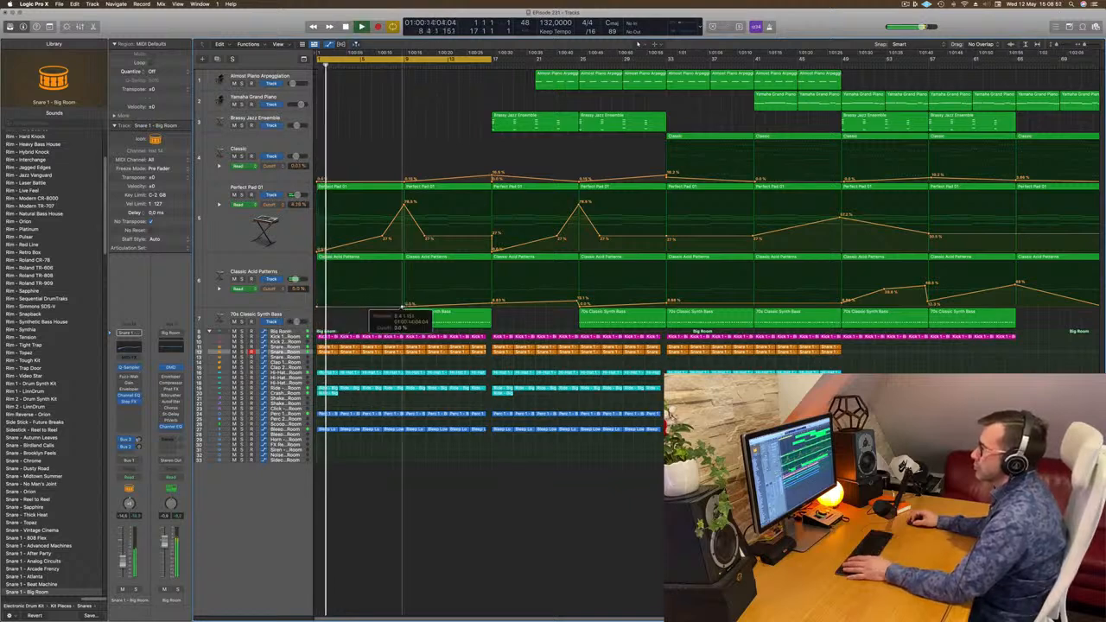
pyautogui.click(281, 238)
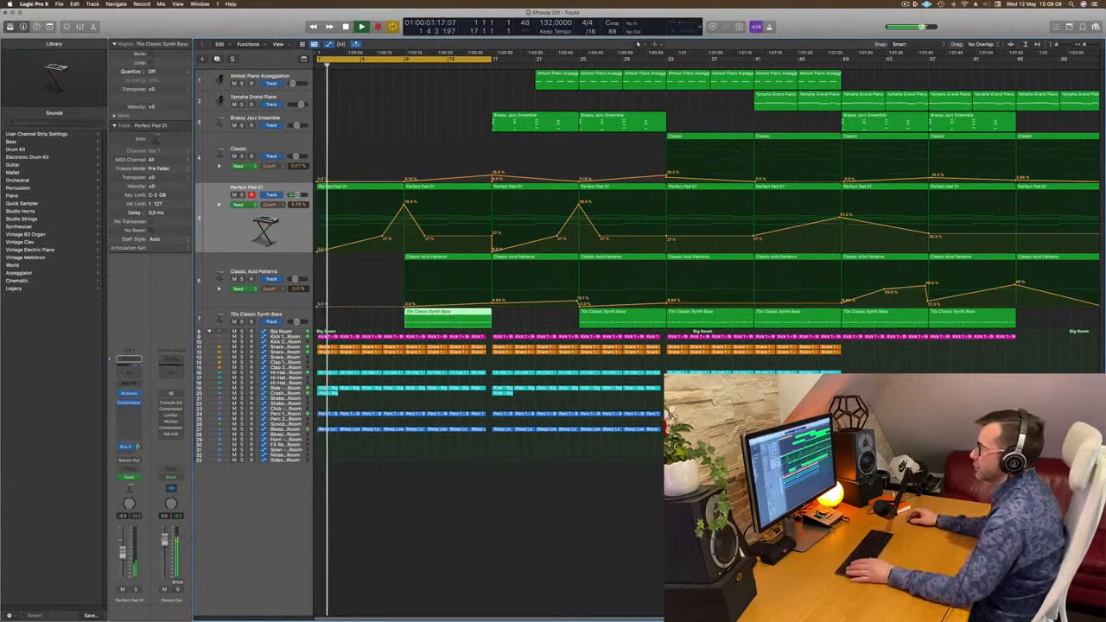
pyautogui.click(298, 352)
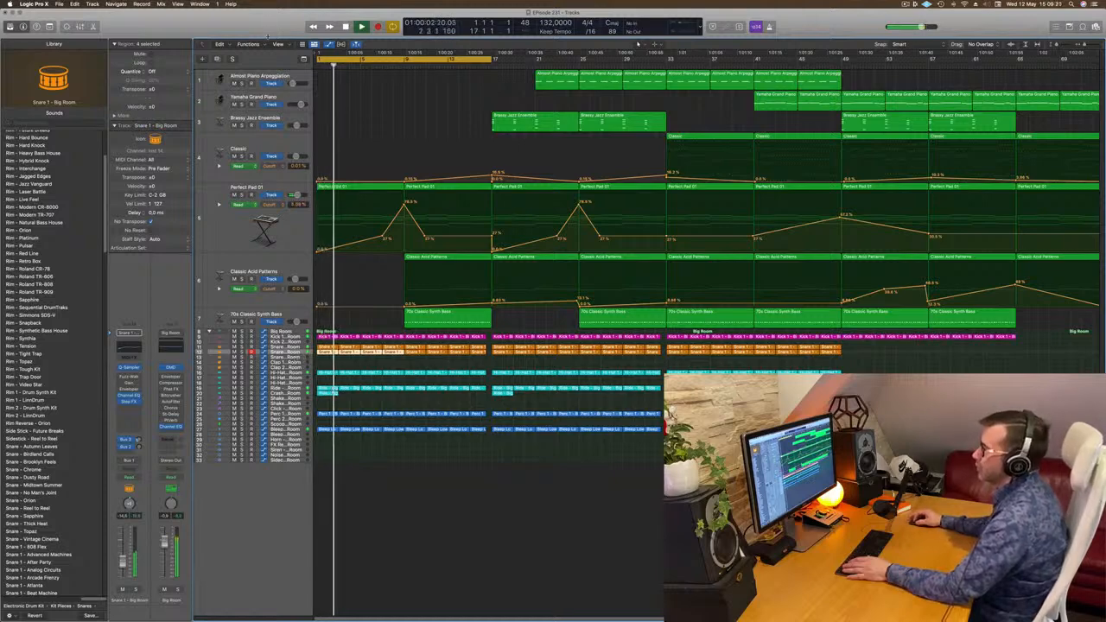
# Step: Show the control buttons above the arrangement, enable Track Zoom and enlarge the Snare 1 - Big Room track
pyautogui.moveTo(268, 37); pyautogui.dragTo(268, 58)
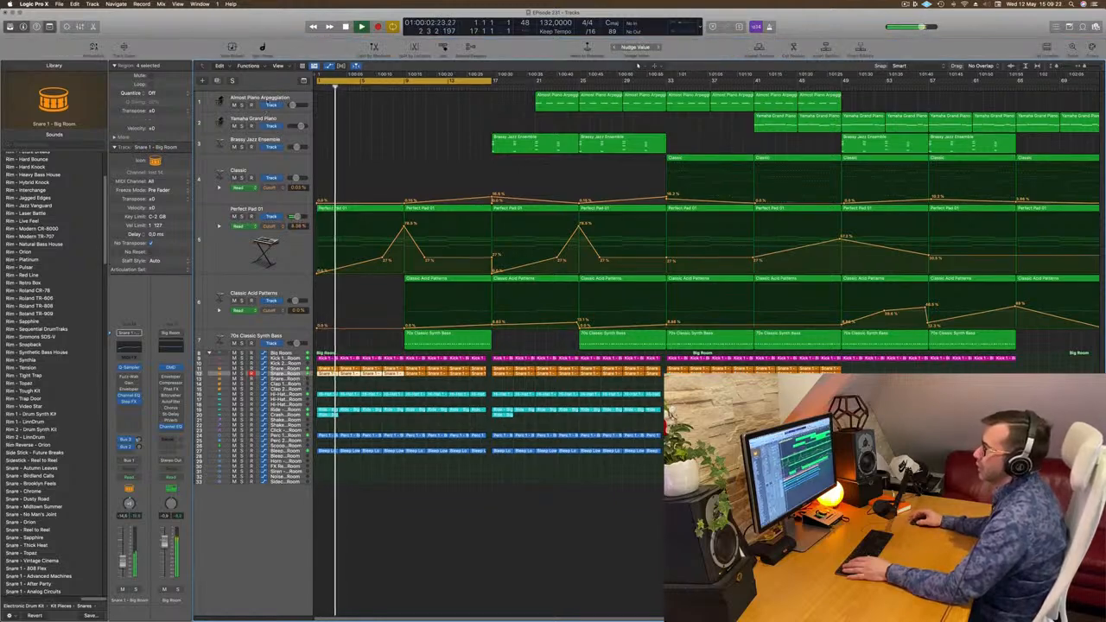
pyautogui.click(123, 46)
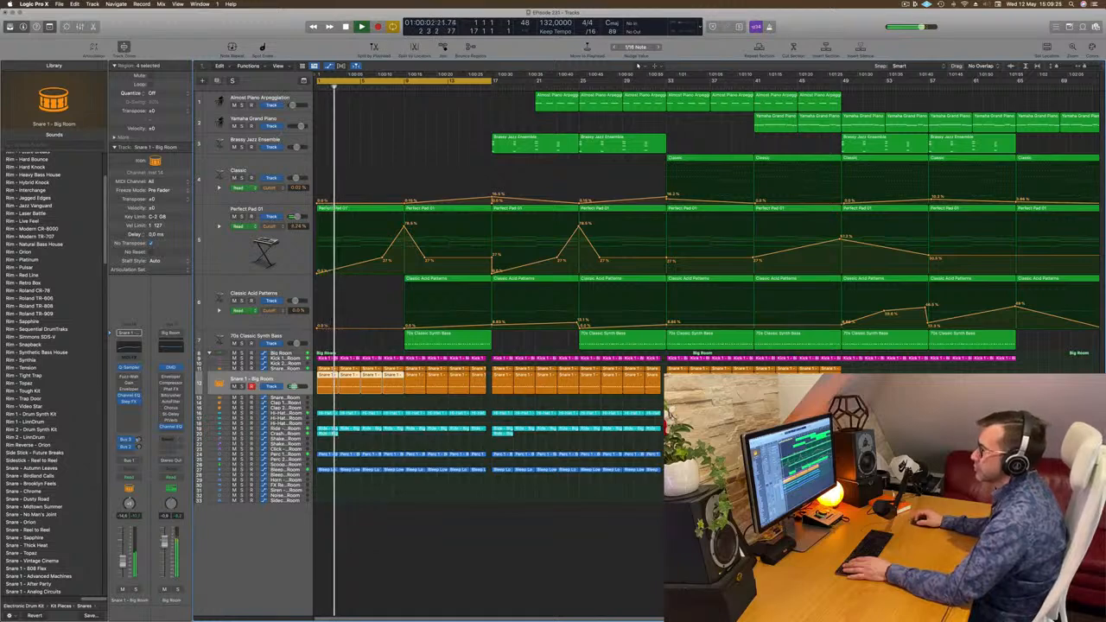
pyautogui.moveTo(292, 394); pyautogui.dragTo(291, 421)
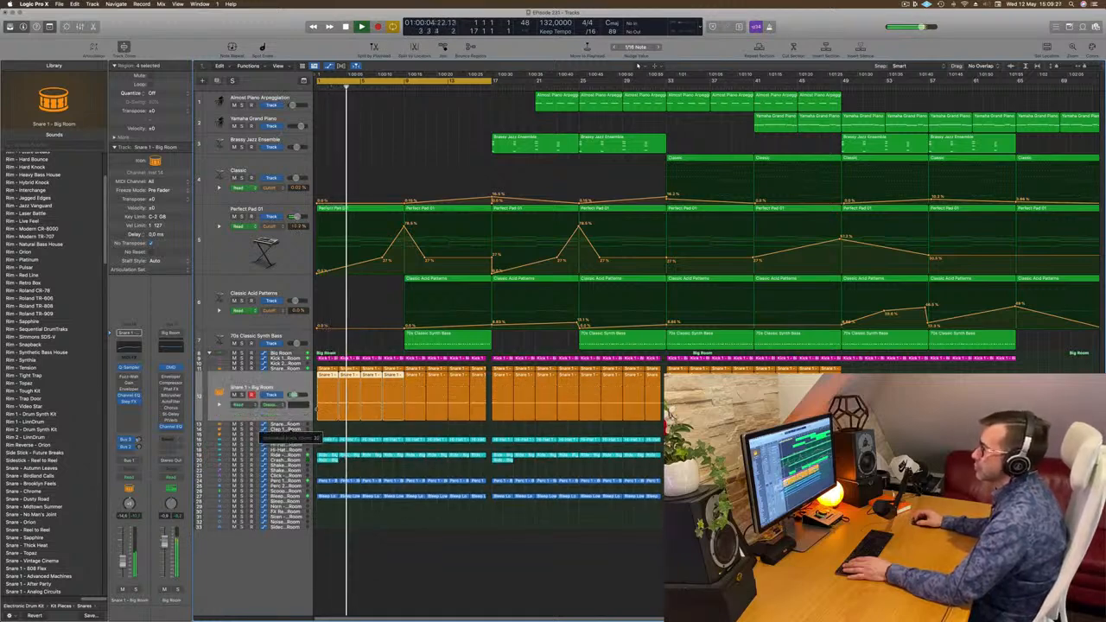
pyautogui.click(291, 378)
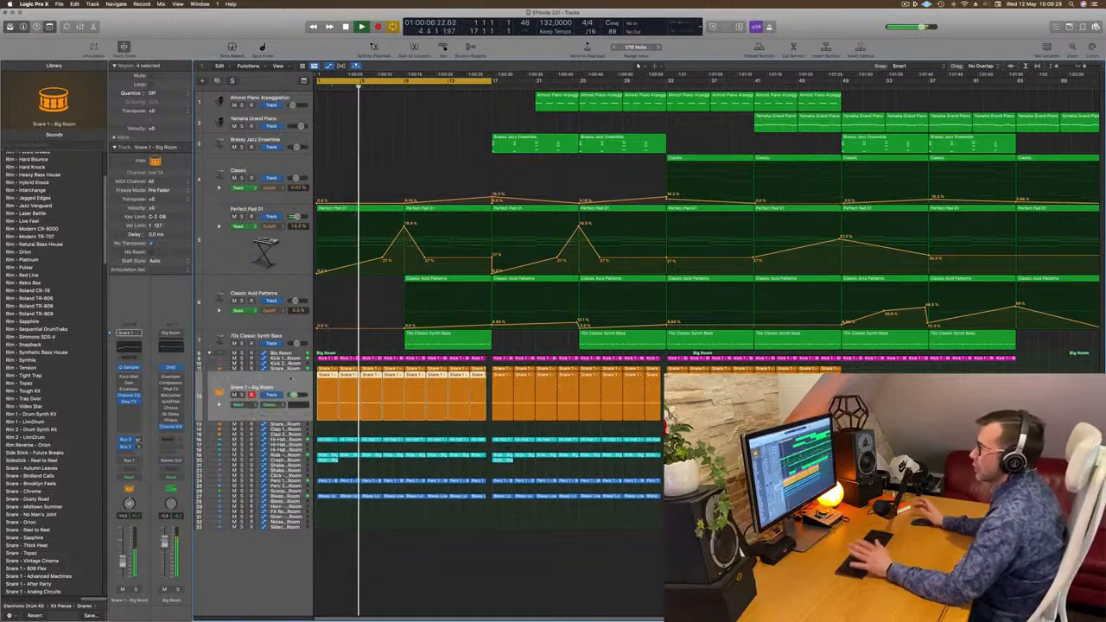
# Step: Stop playback, open the first Perfect Pad 01 region's notes and delete every chord after the first one
pyautogui.click(354, 149)
pyautogui.press('space')
pyautogui.press('space')
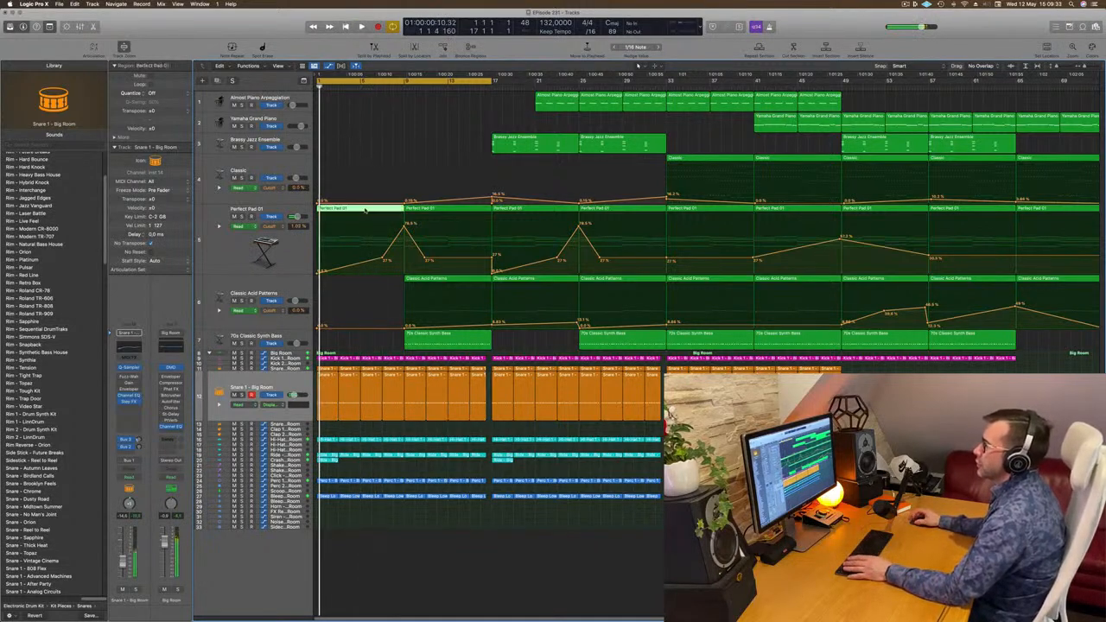
pyautogui.doubleClick(365, 210)
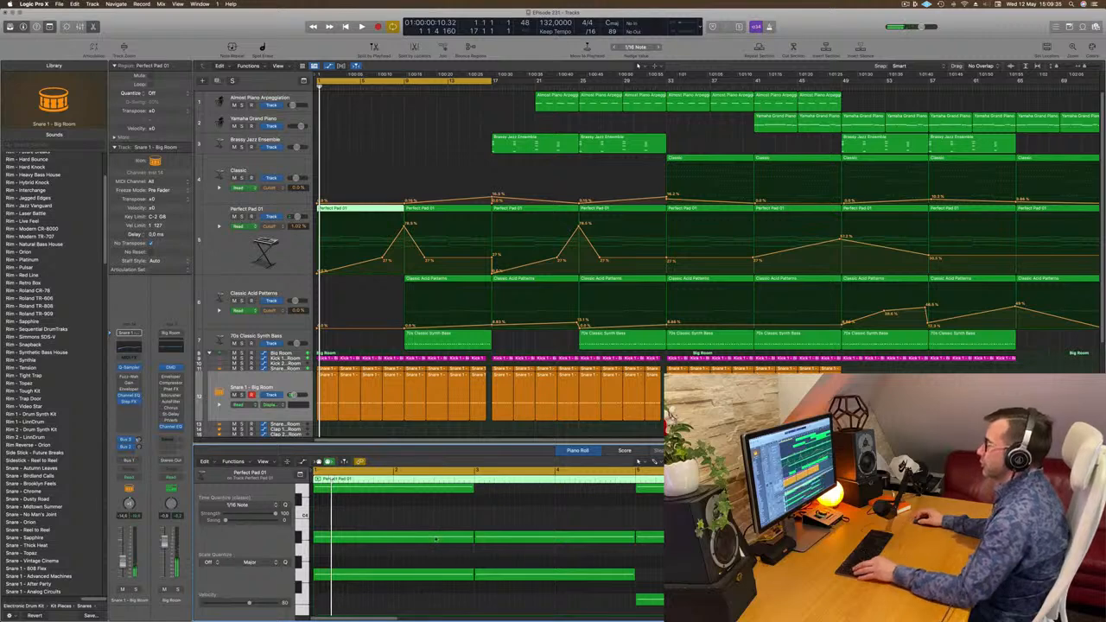
pyautogui.scroll(6, 437, 539)
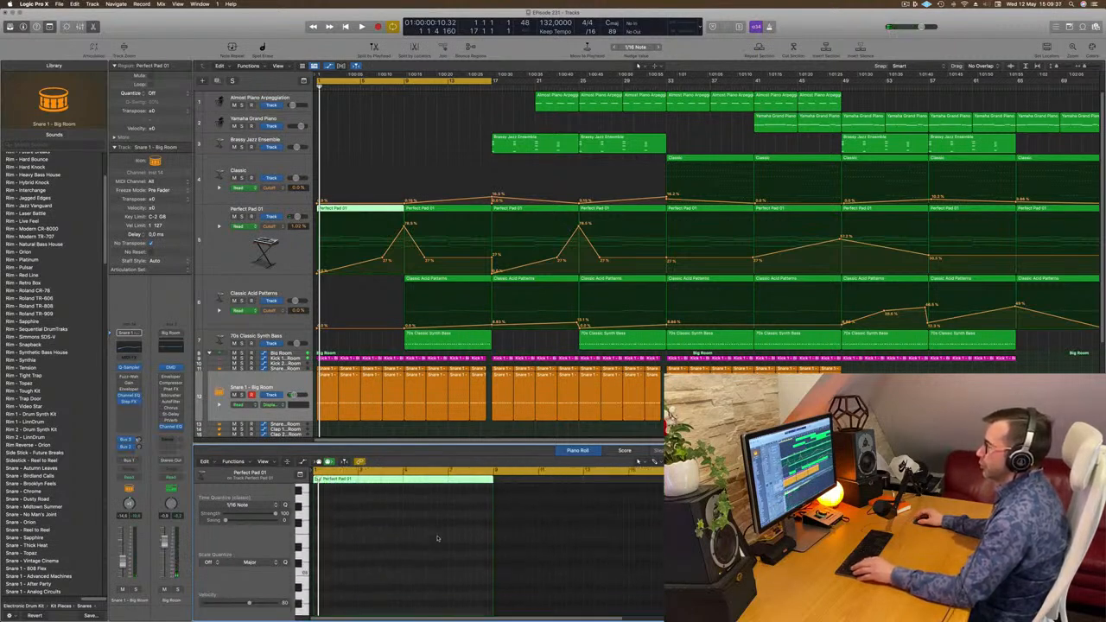
pyautogui.scroll(-3, 437, 539)
pyautogui.scroll(-2, 388, 503)
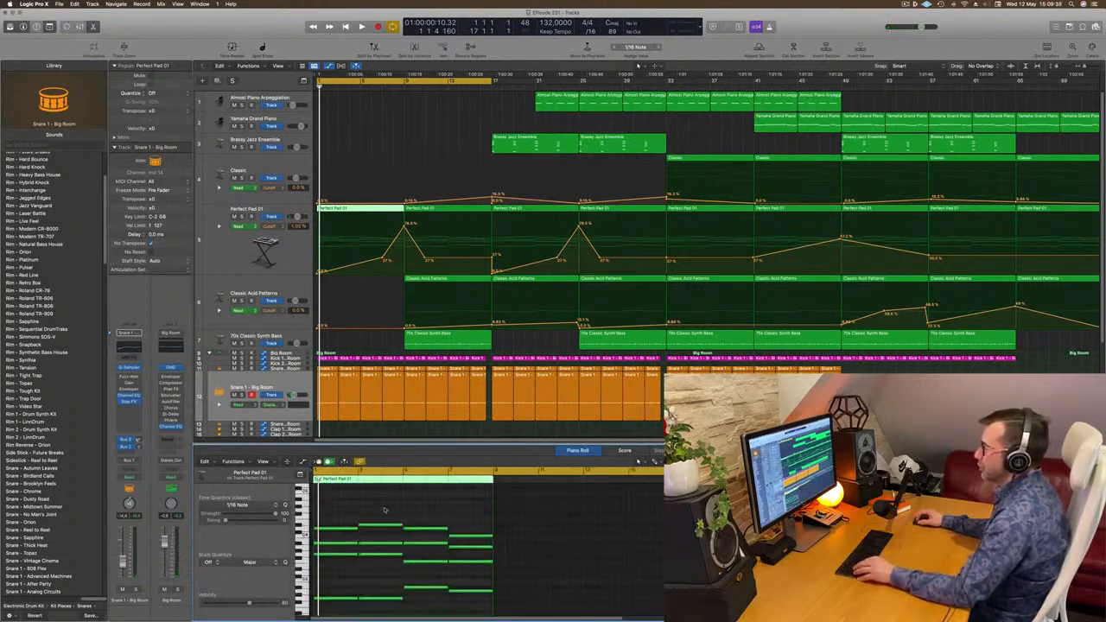
pyautogui.moveTo(386, 511); pyautogui.dragTo(472, 588)
pyautogui.press('Delete')
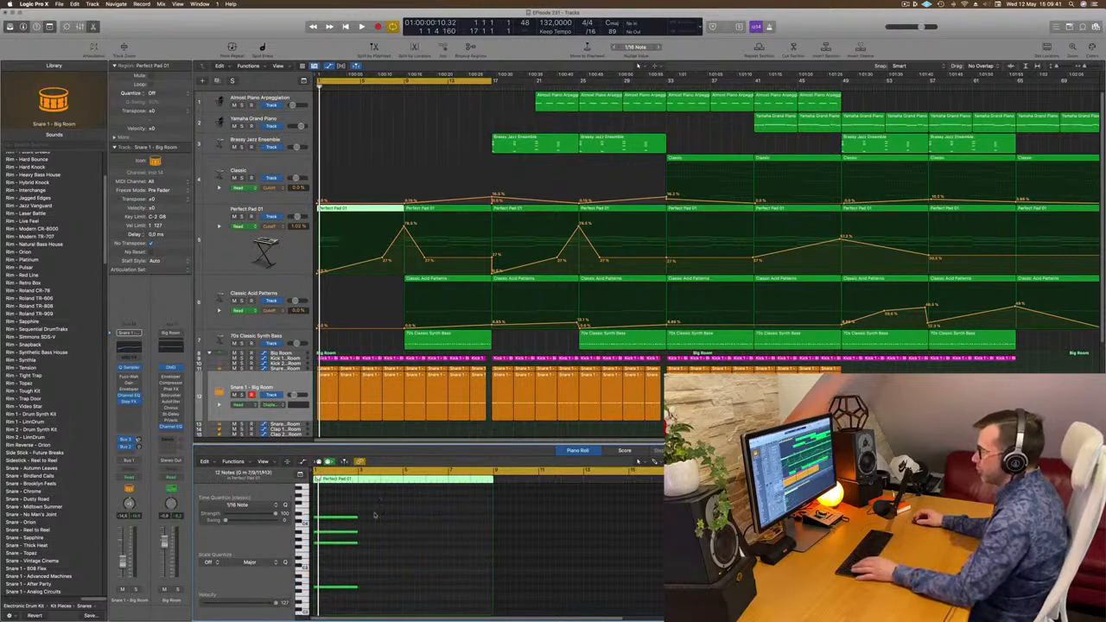
# Step: Repeat the opening chord three times to fill eight bars of the first Perfect Pad 01 region and play it
pyautogui.moveTo(381, 498); pyautogui.dragTo(312, 614)
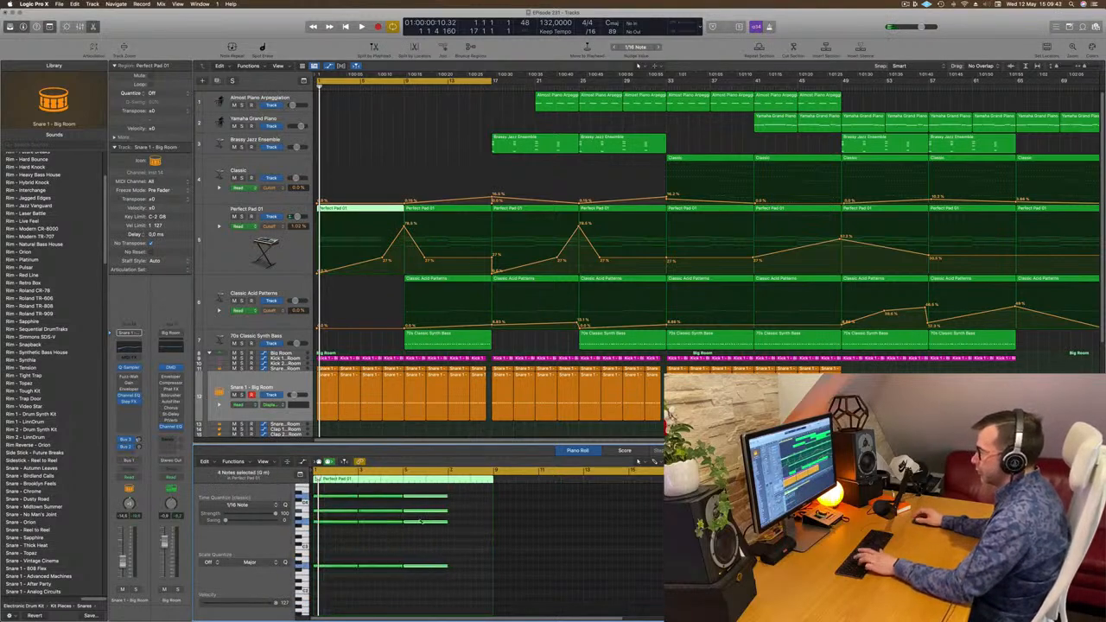
pyautogui.press('super+r')
pyautogui.press('space')
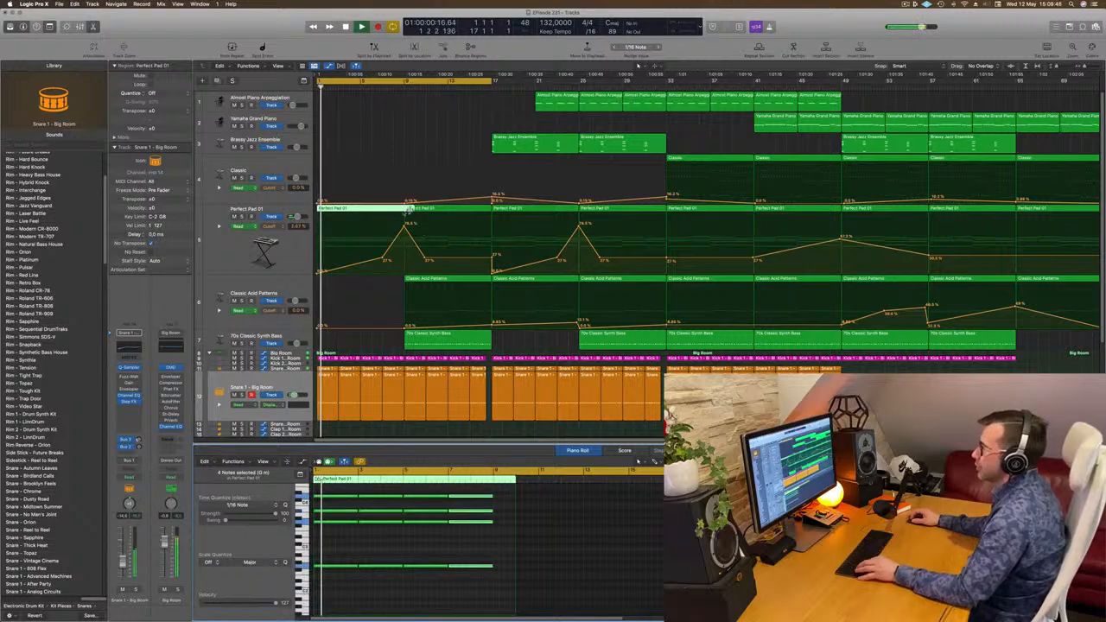
pyautogui.moveTo(405, 292); pyautogui.dragTo(404, 212)
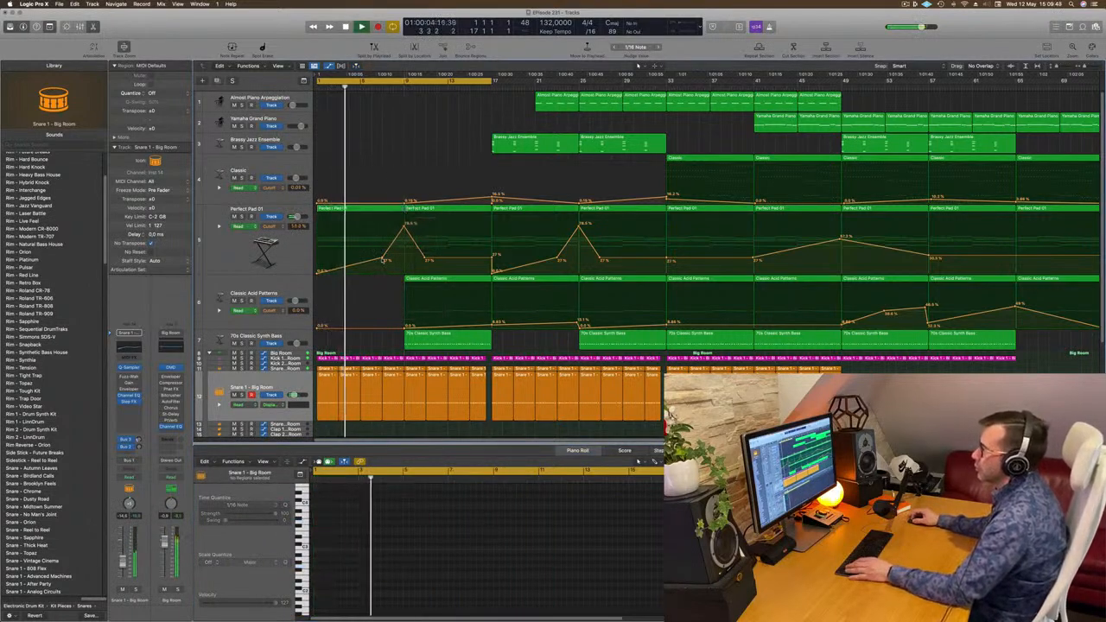
# Step: Lower the Perfect Pad 01 cutoff automation peak at bar 9 to about 39 % and replay from the beginning
pyautogui.hscroll(-3, 432, 111)
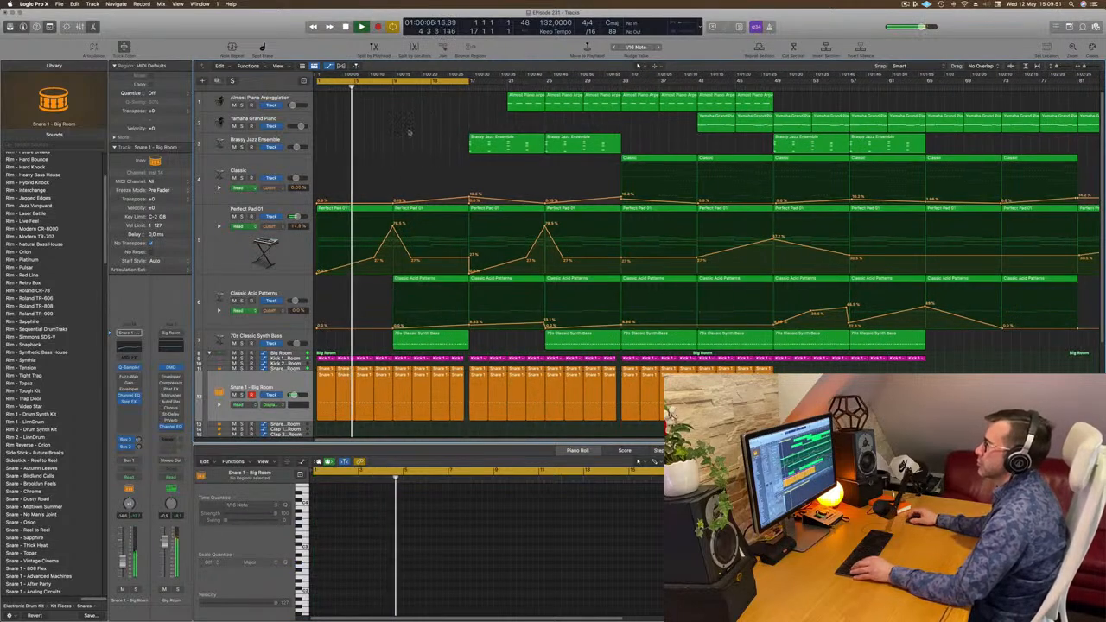
pyautogui.hscroll(4, 434, 141)
pyautogui.moveTo(389, 239); pyautogui.dragTo(392, 255)
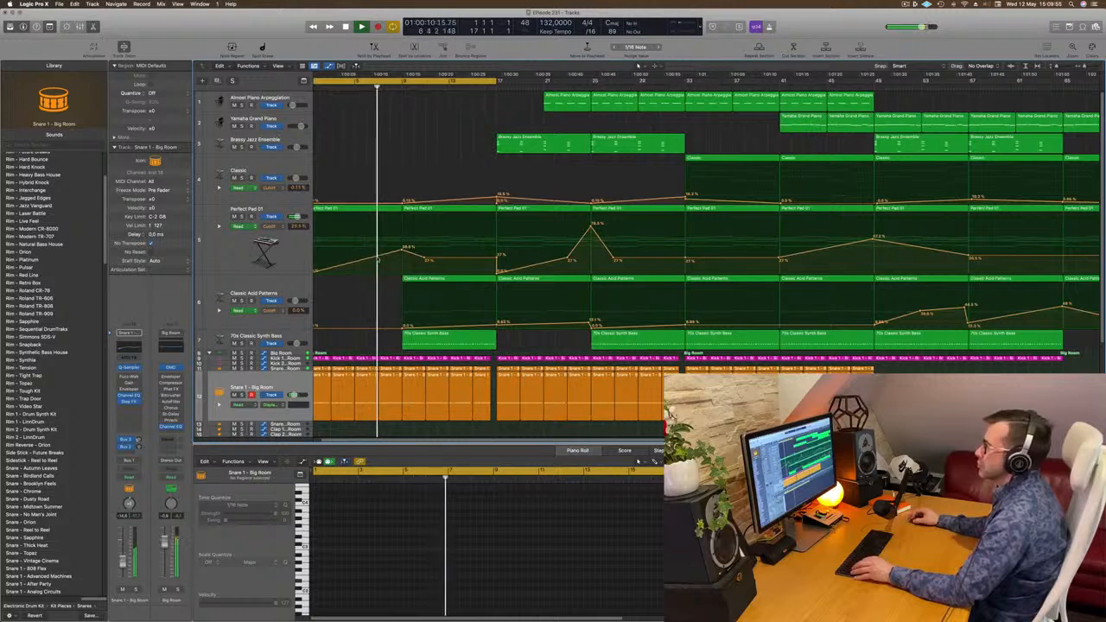
pyautogui.press('Return')
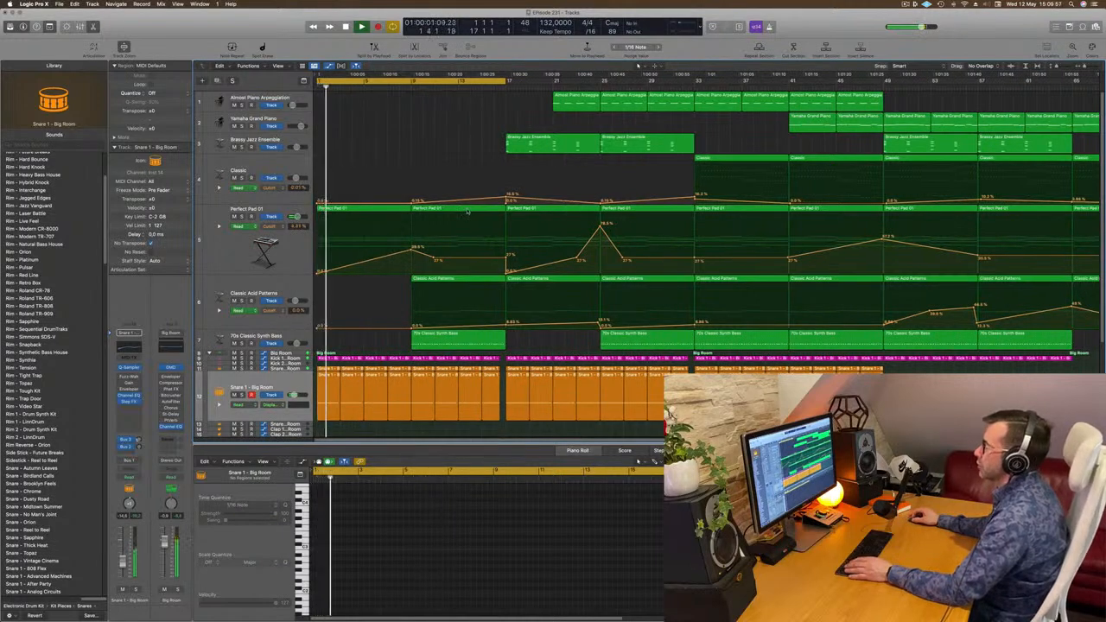
# Step: Delete the Perfect Pad 01 and 70s Classic Synth Bass regions at bar 9
pyautogui.click(453, 208)
pyautogui.press('Delete')
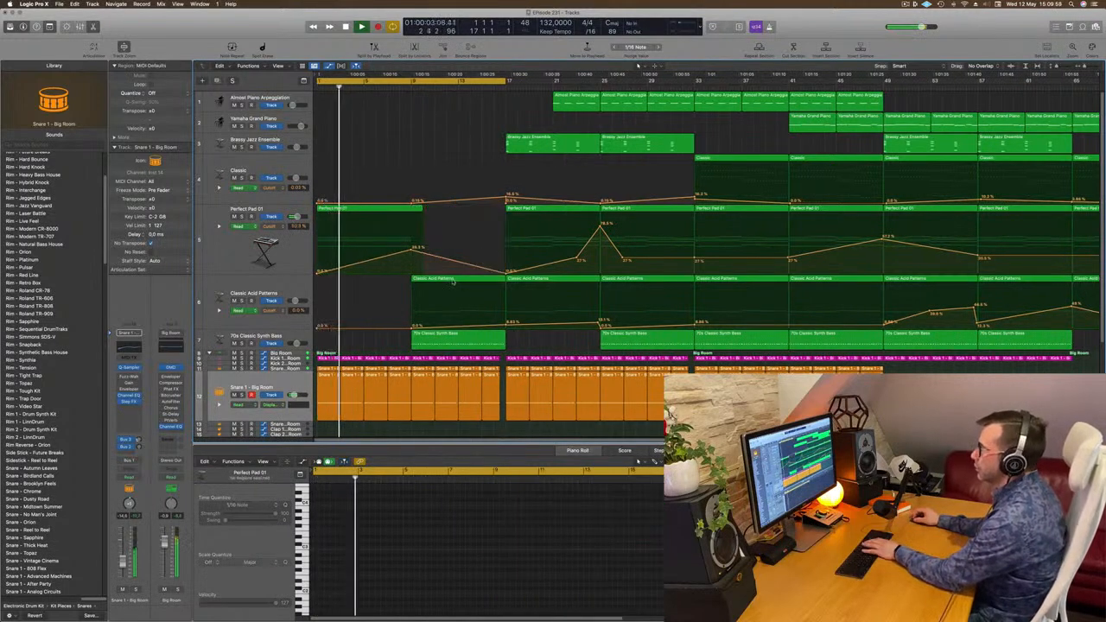
pyautogui.click(453, 281)
pyautogui.click(434, 345)
pyautogui.press('Delete')
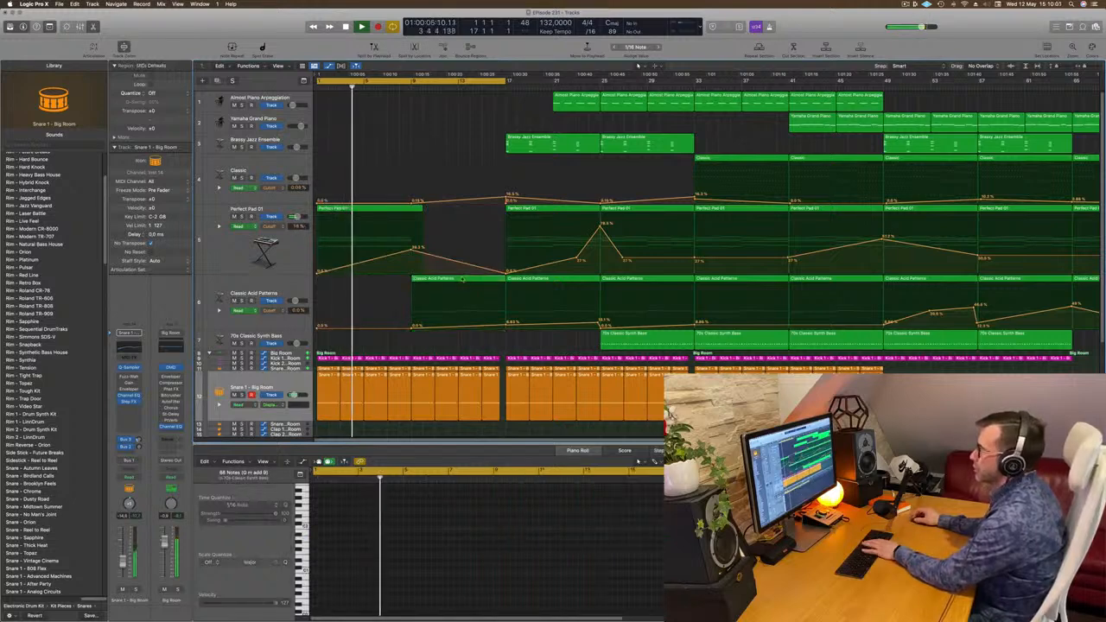
pyautogui.click(461, 279)
# Step: Trim the first Perfect Pad 01 region to eight bars, copy it to bar 9 and set the cutoff there to about 21.8 %
pyautogui.click(409, 209)
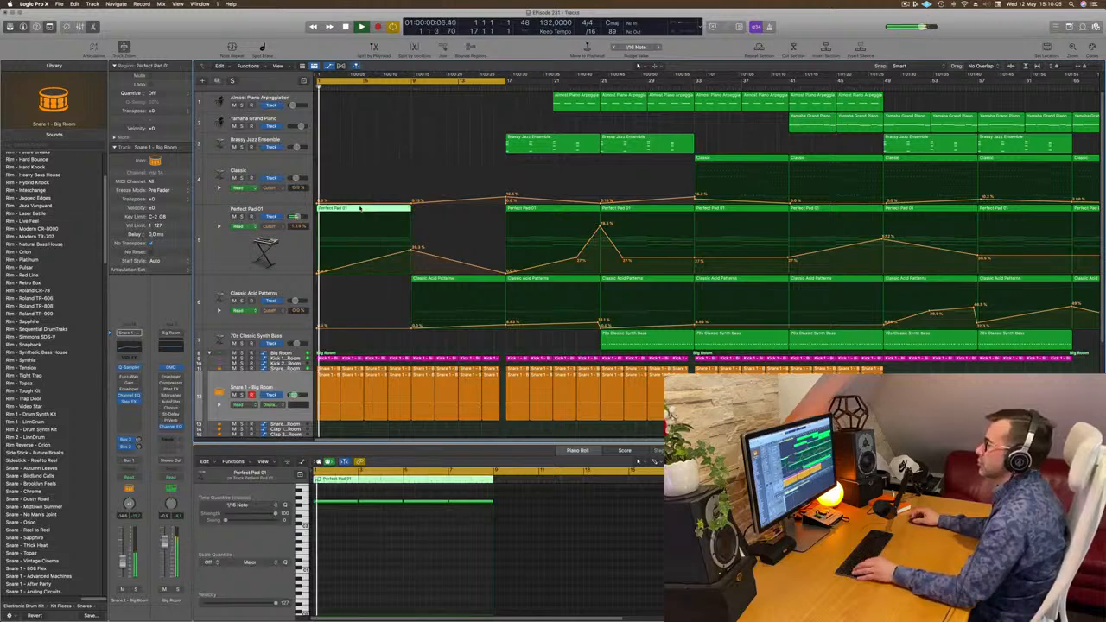
pyautogui.moveTo(360, 208); pyautogui.dragTo(448, 216)
pyautogui.click(412, 272)
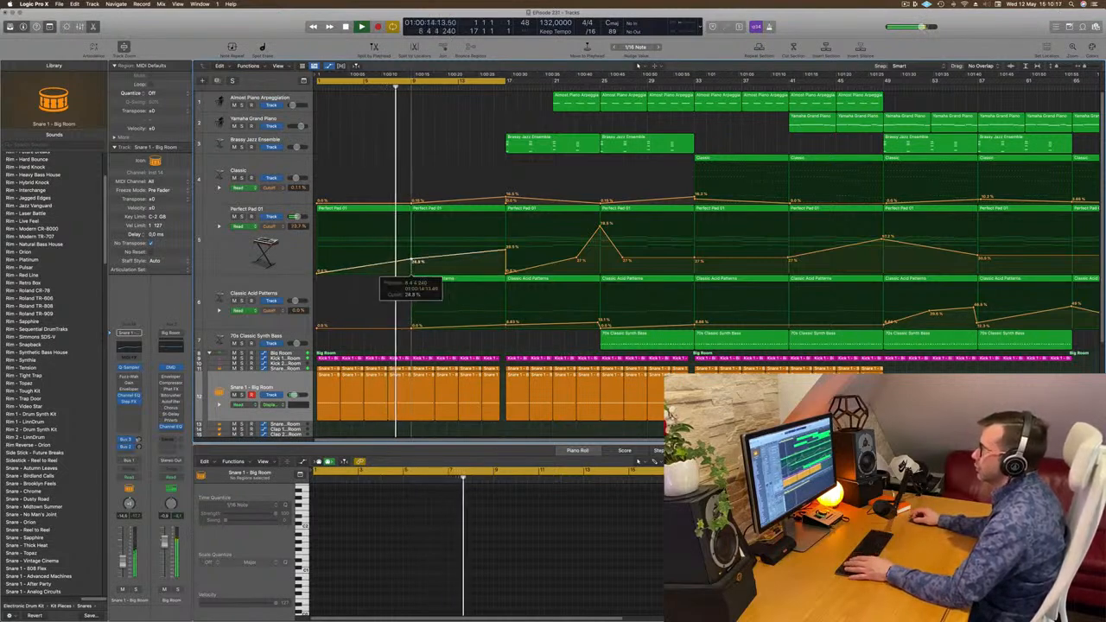
pyautogui.press('Return')
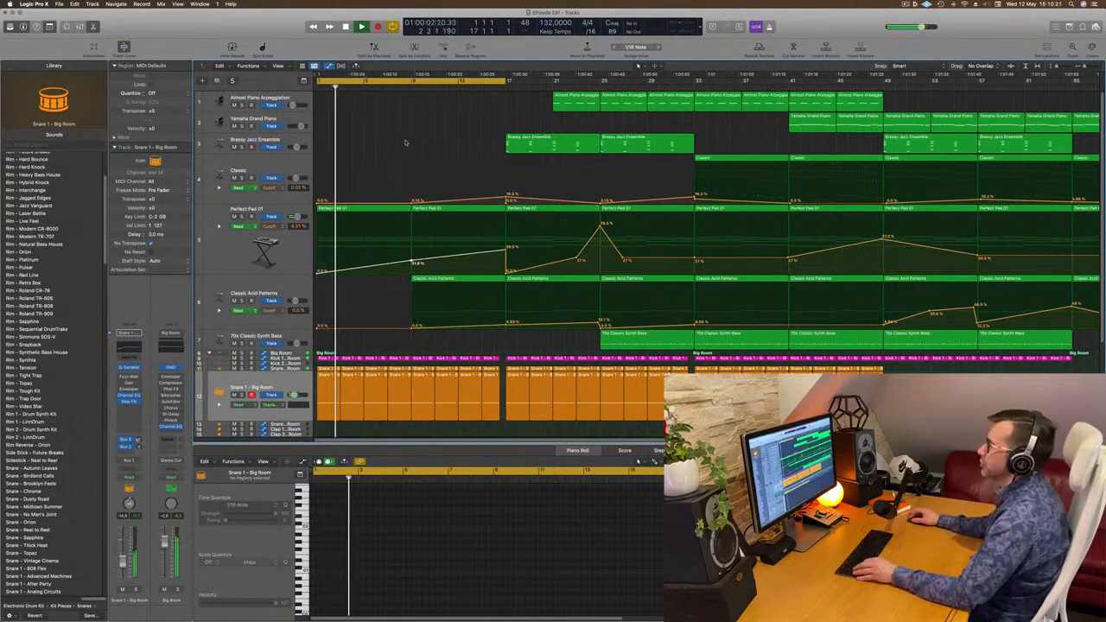
# Step: Audition the Perc 1 - Big Room track in solo, delete its four regions before bar 9 and restore full playback
pyautogui.scroll(-5, 400, 143)
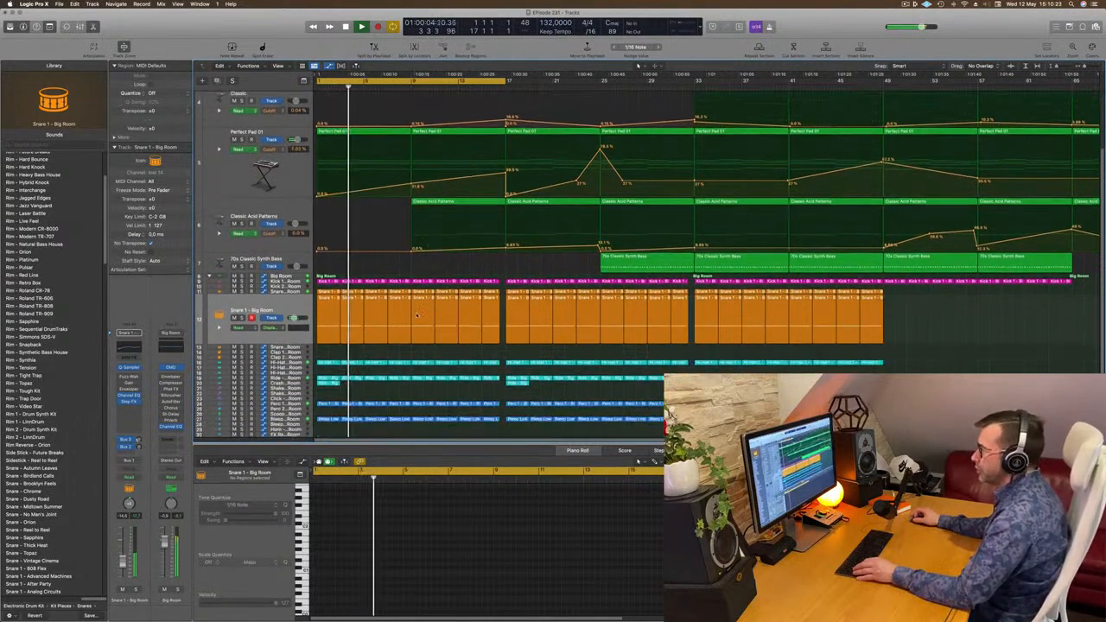
pyautogui.scroll(-1, 416, 314)
pyautogui.scroll(1, 323, 357)
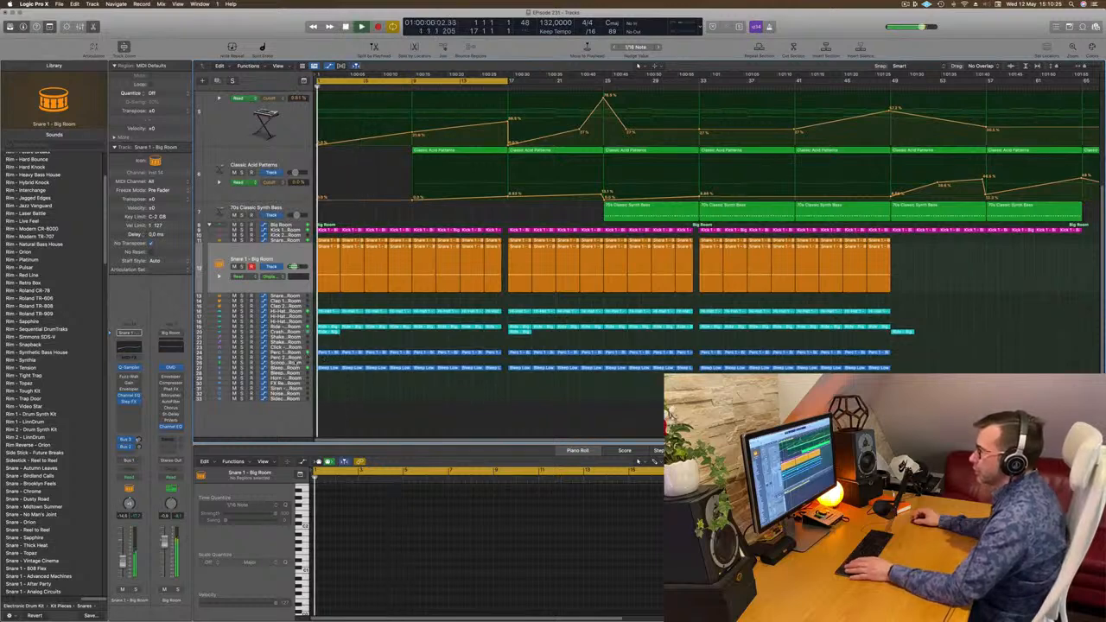
pyautogui.click(290, 353)
pyautogui.press('space')
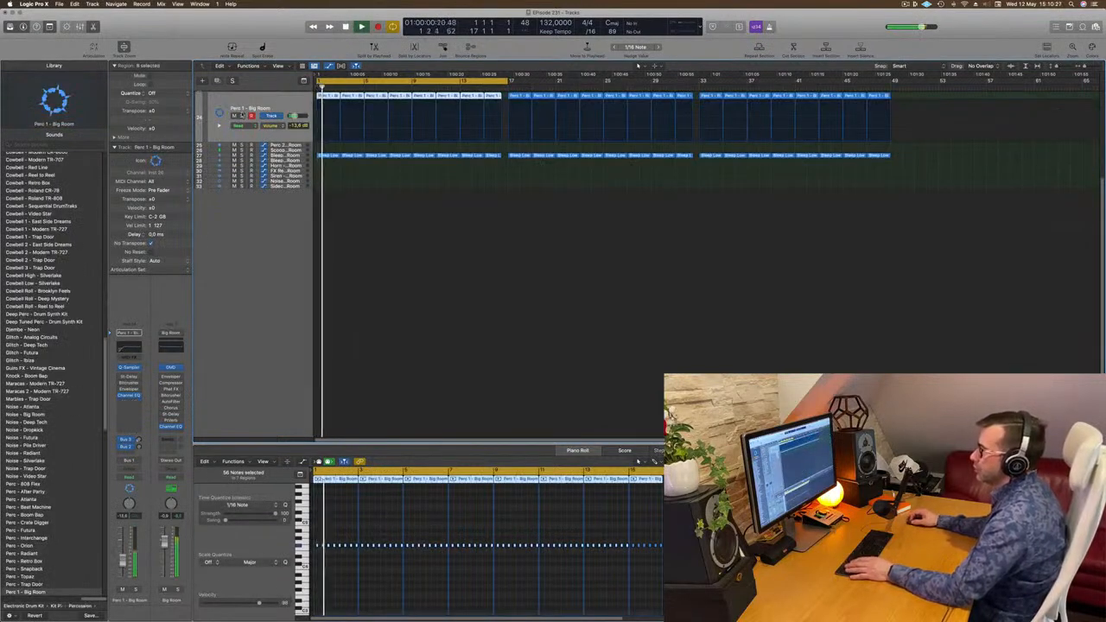
pyautogui.press('z')
pyautogui.press('s')
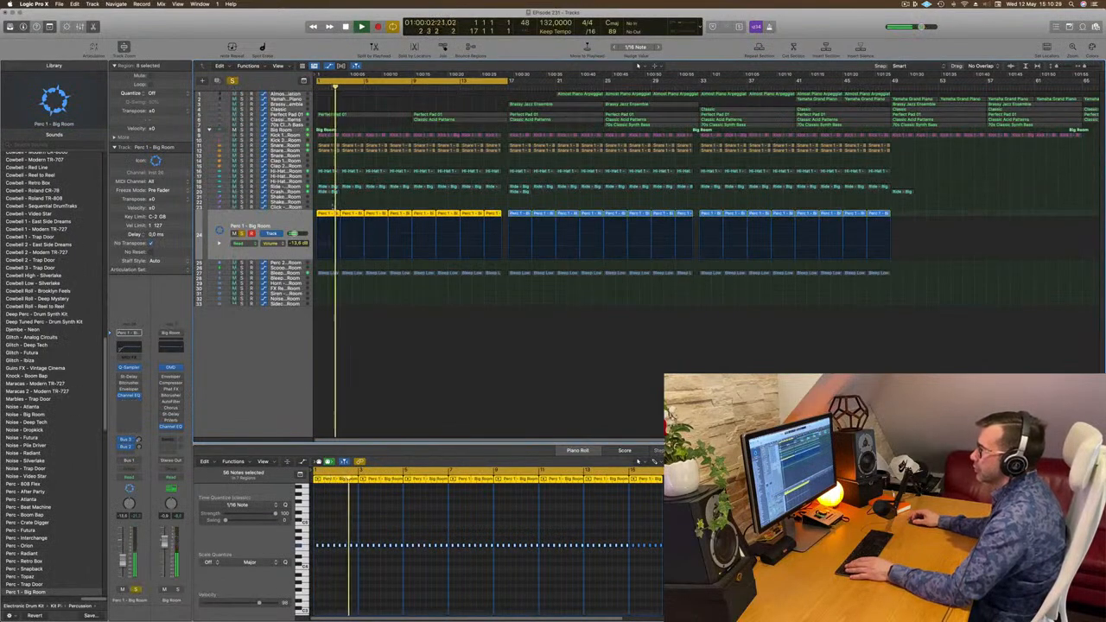
pyautogui.moveTo(334, 205); pyautogui.dragTo(385, 217)
pyautogui.press('Delete')
pyautogui.click(397, 214)
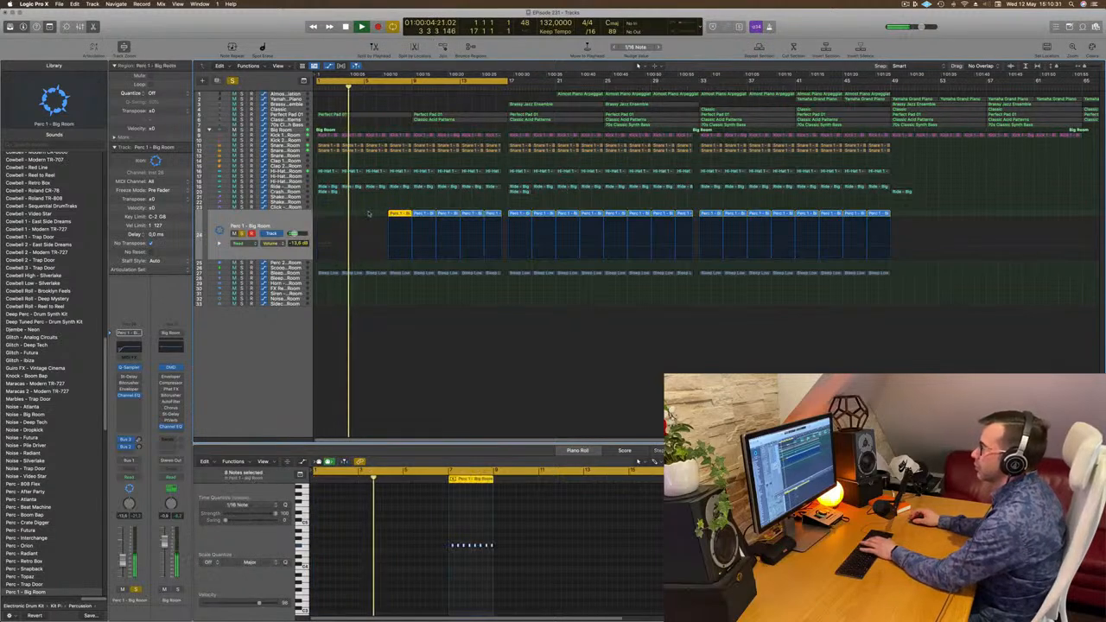
pyautogui.press('Delete')
pyautogui.press('s')
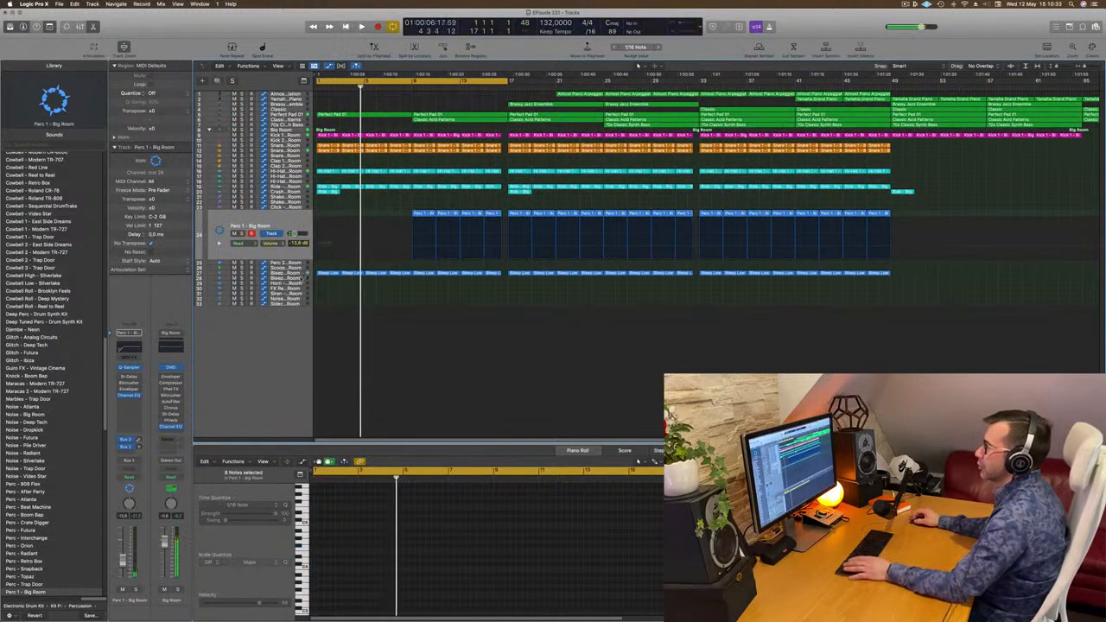
# Step: Audition the Bleep Low - Big Room track in solo, delete its four regions before bar 9 and play the full mix
pyautogui.click(287, 274)
pyautogui.press('space')
pyautogui.press('s')
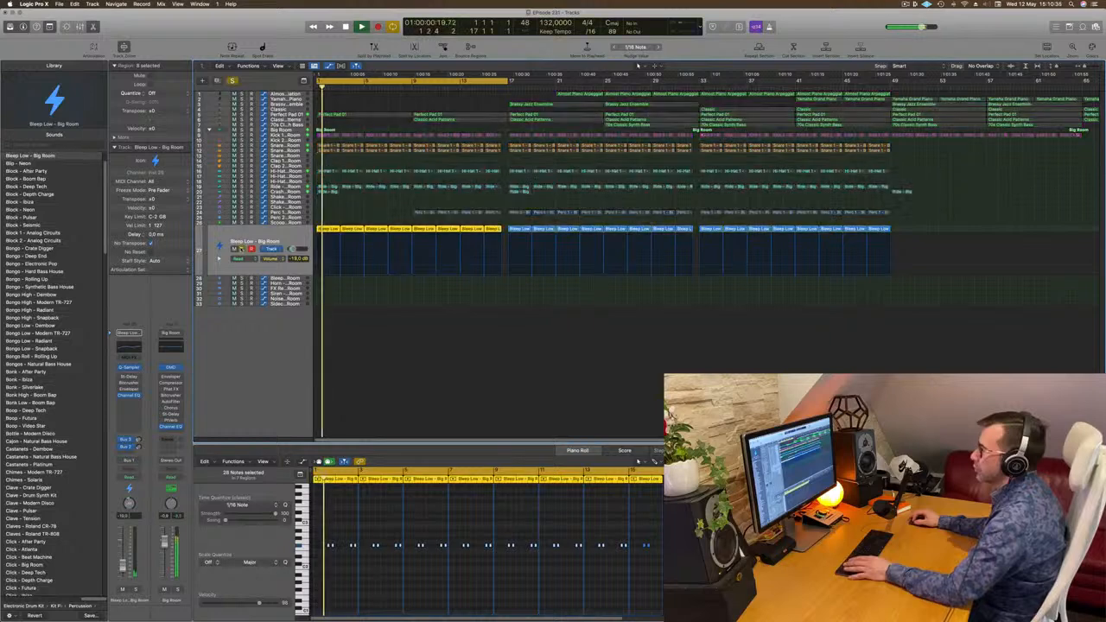
pyautogui.press('s')
pyautogui.moveTo(338, 220); pyautogui.dragTo(394, 228)
pyautogui.press('BackSpace')
pyautogui.press('space')
# Step: Mute and unmute the Ride track during playback to compare the intro with and without it
pyautogui.scroll(5, 377, 224)
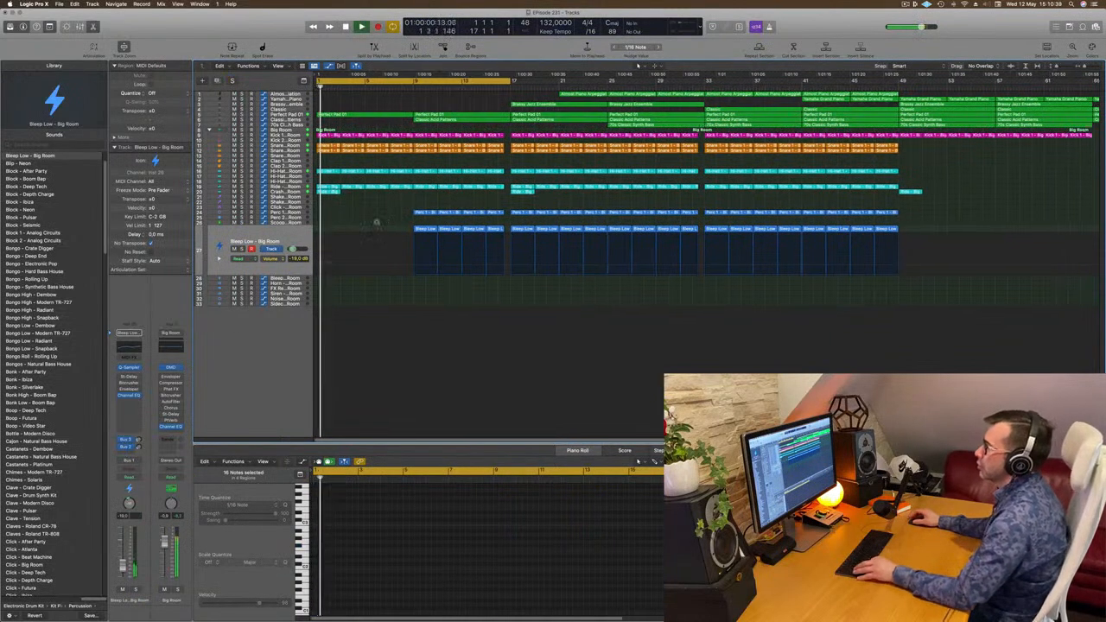
pyautogui.scroll(-1, 368, 220)
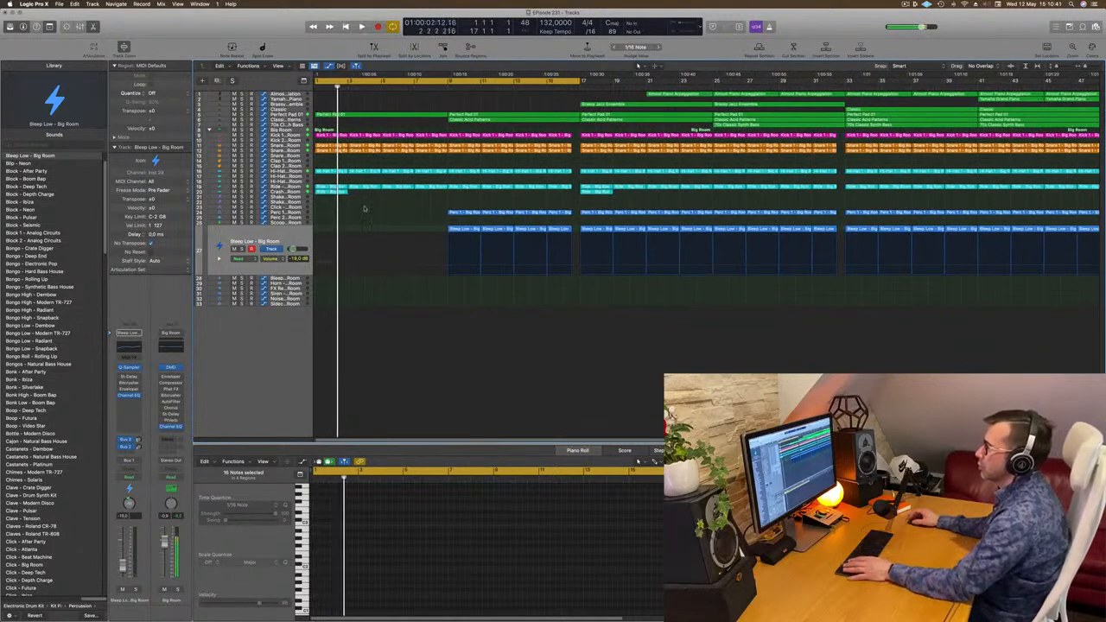
pyautogui.click(234, 186)
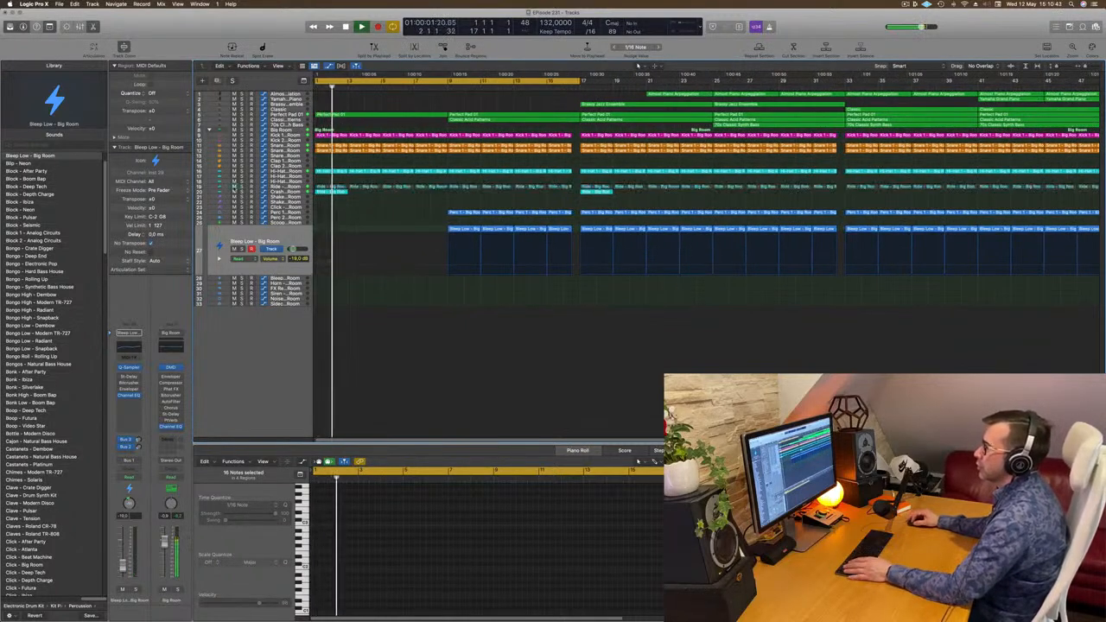
pyautogui.click(234, 186)
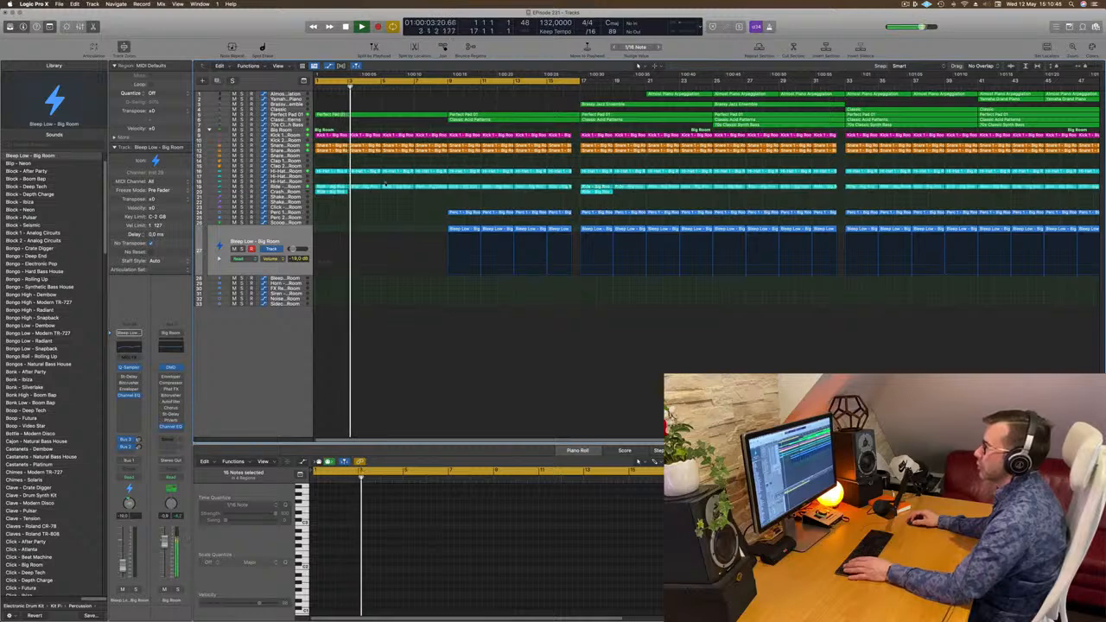
# Step: Delete the Ride track's regions before bar 17 and replay the intro from the beginning
pyautogui.moveTo(338, 183); pyautogui.dragTo(576, 194)
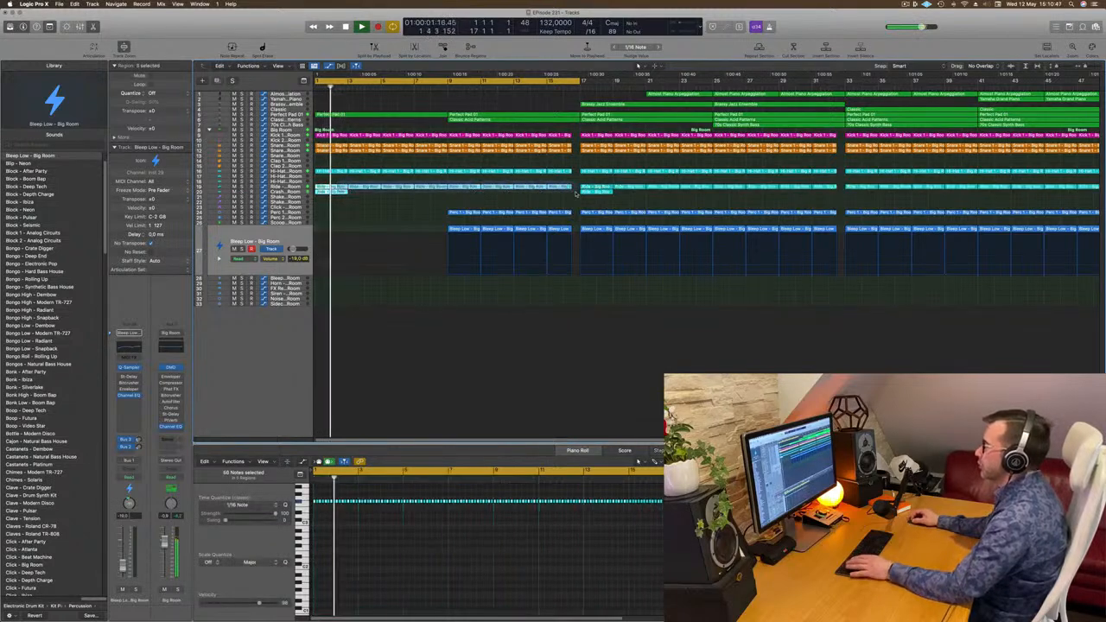
pyautogui.press('Delete')
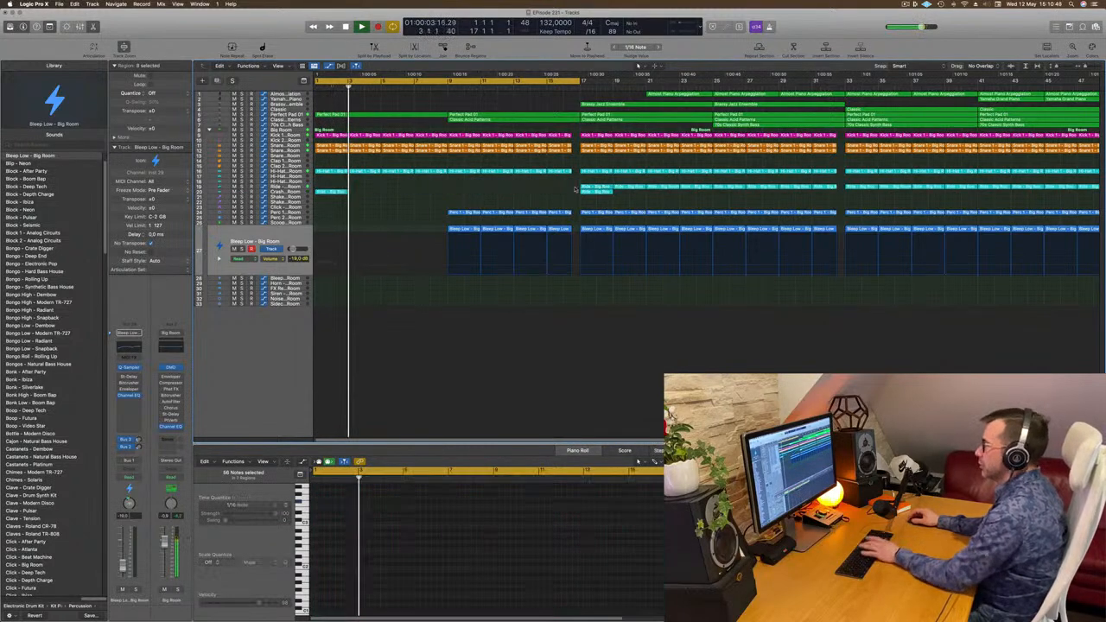
pyautogui.press('Return')
pyautogui.scroll(3, 399, 321)
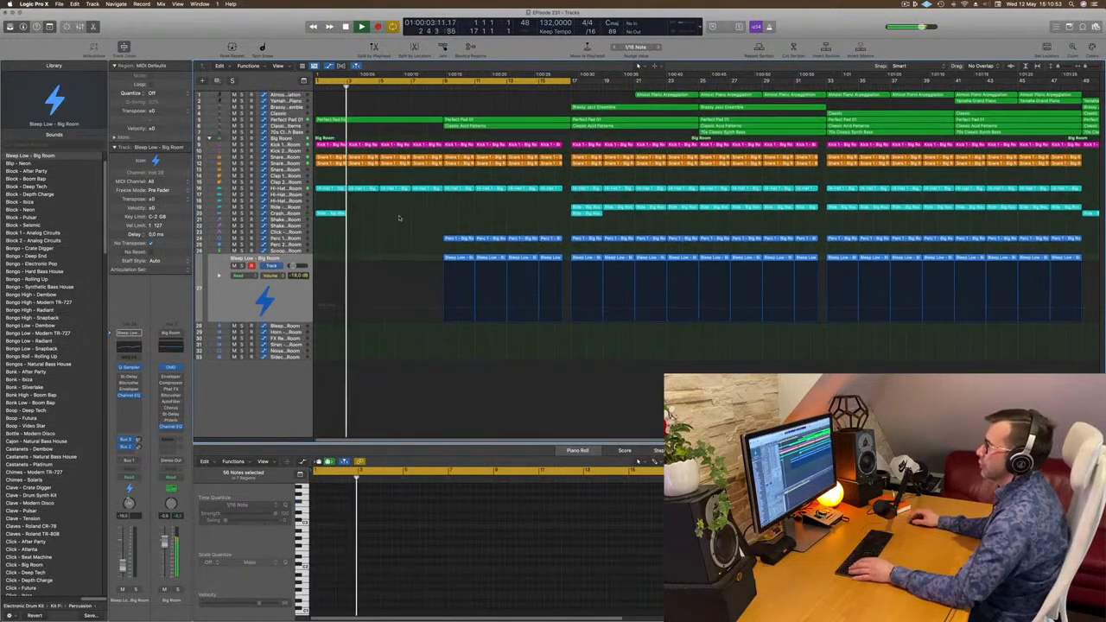
pyautogui.scroll(2, 440, 223)
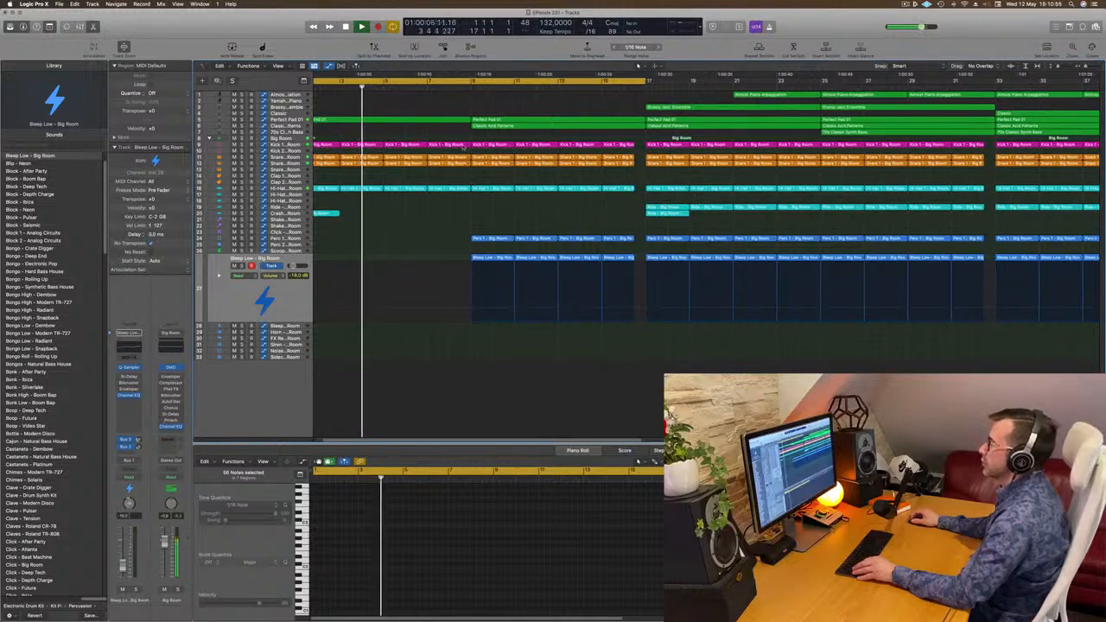
# Step: Examine the Kick 1 - Big Room region before bar 9 and follow the intro's playback into bar 9
pyautogui.click(446, 144)
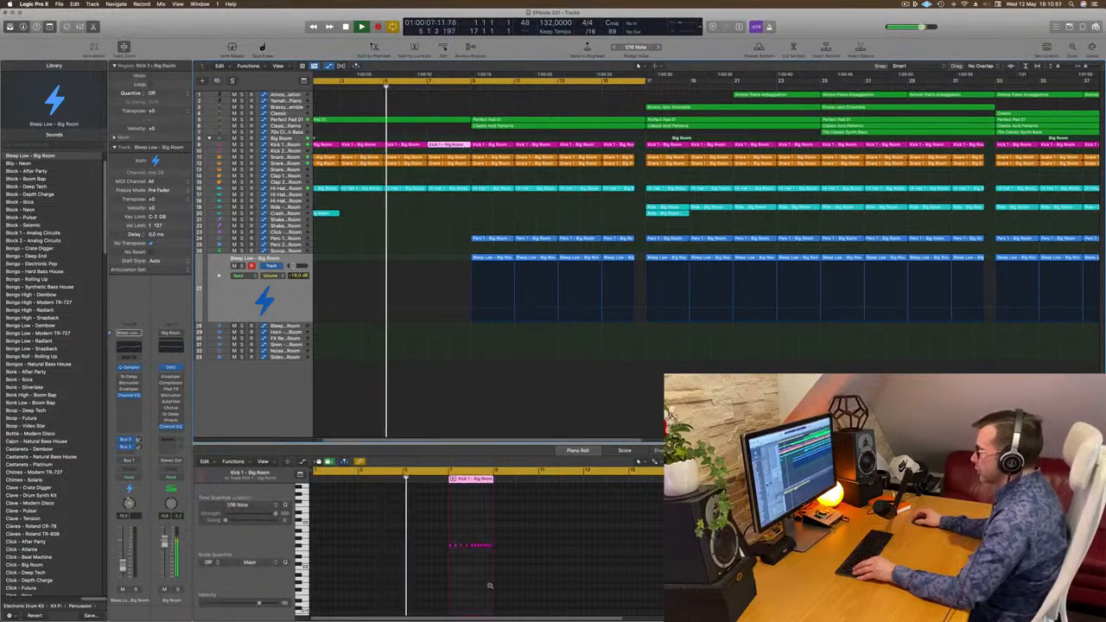
pyautogui.scroll(6, 455, 566)
pyautogui.scroll(-4, 462, 553)
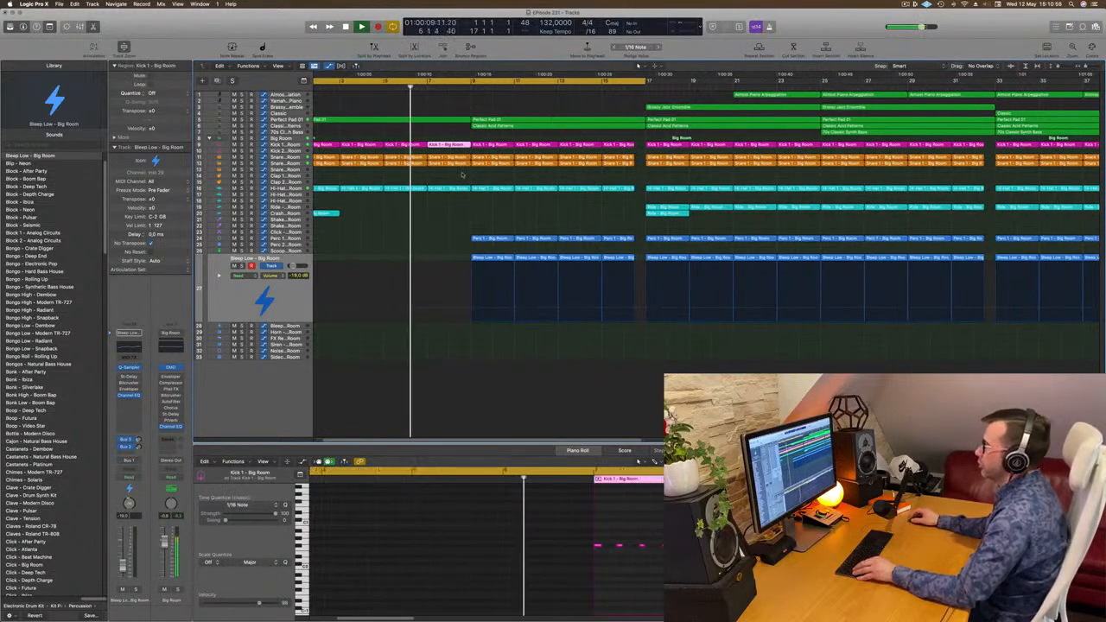
pyautogui.scroll(-1, 412, 226)
pyautogui.scroll(4, 476, 227)
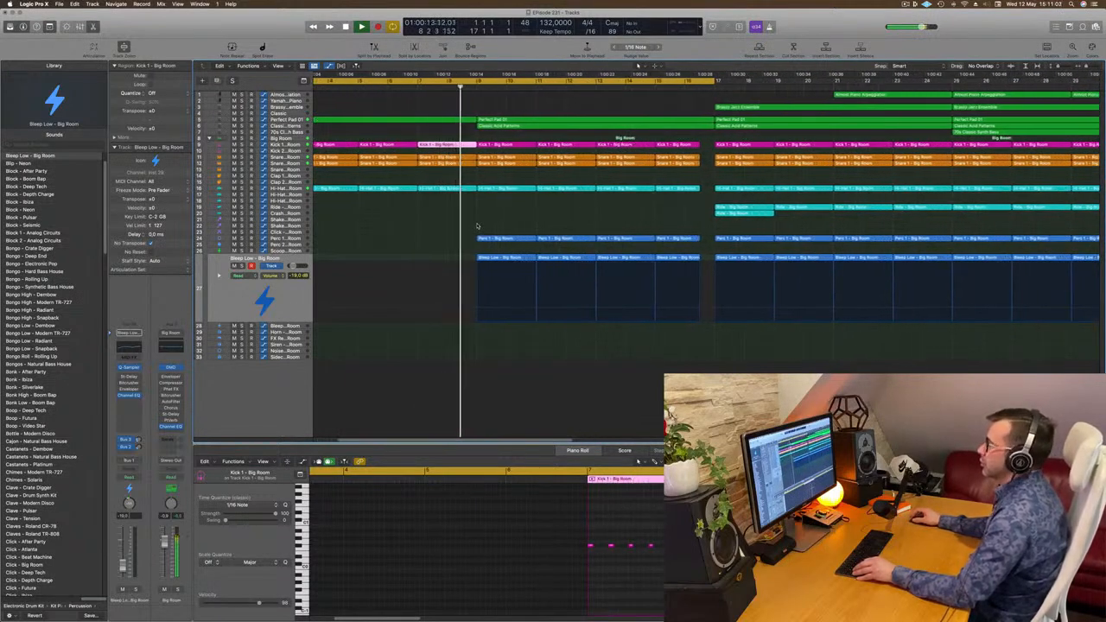
pyautogui.scroll(-2, 476, 226)
pyautogui.scroll(-2, 511, 102)
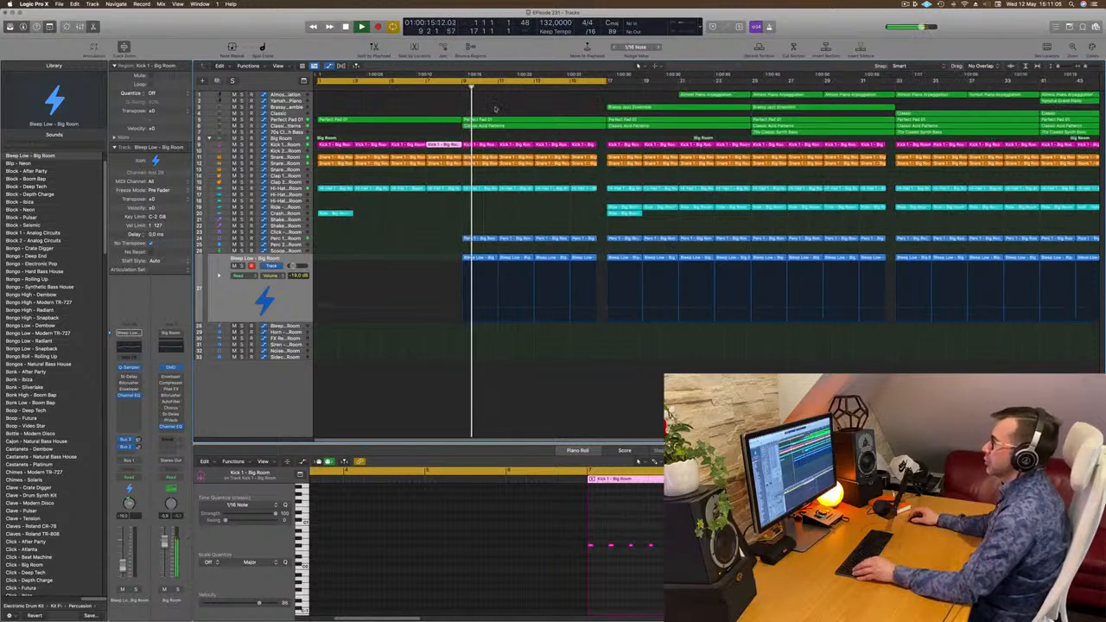
# Step: Stop playback, duplicate the Classic Acid Patterns track and move its bar 9–17 region with the cutoff automation onto the new track
pyautogui.click(521, 127)
pyautogui.press('space')
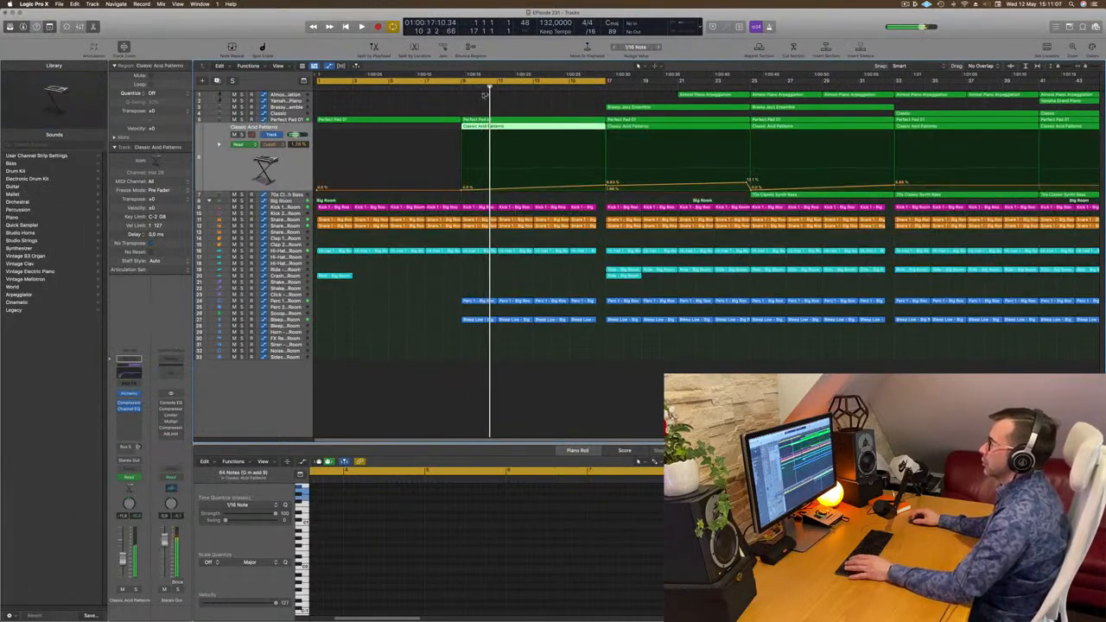
pyautogui.click(530, 95)
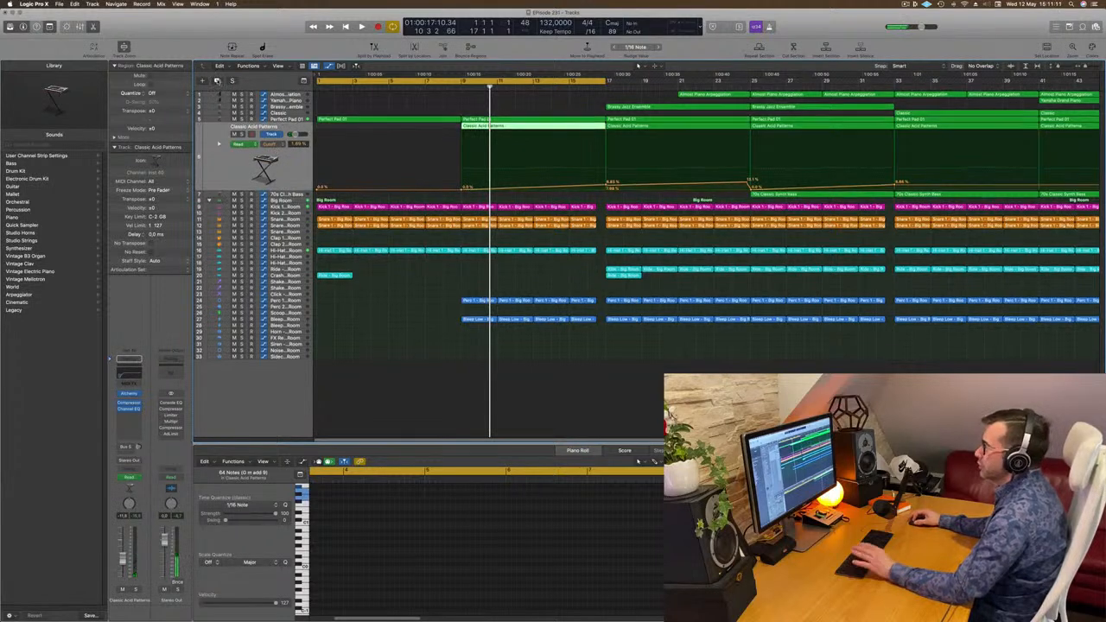
pyautogui.press('super+d')
pyautogui.click(510, 127)
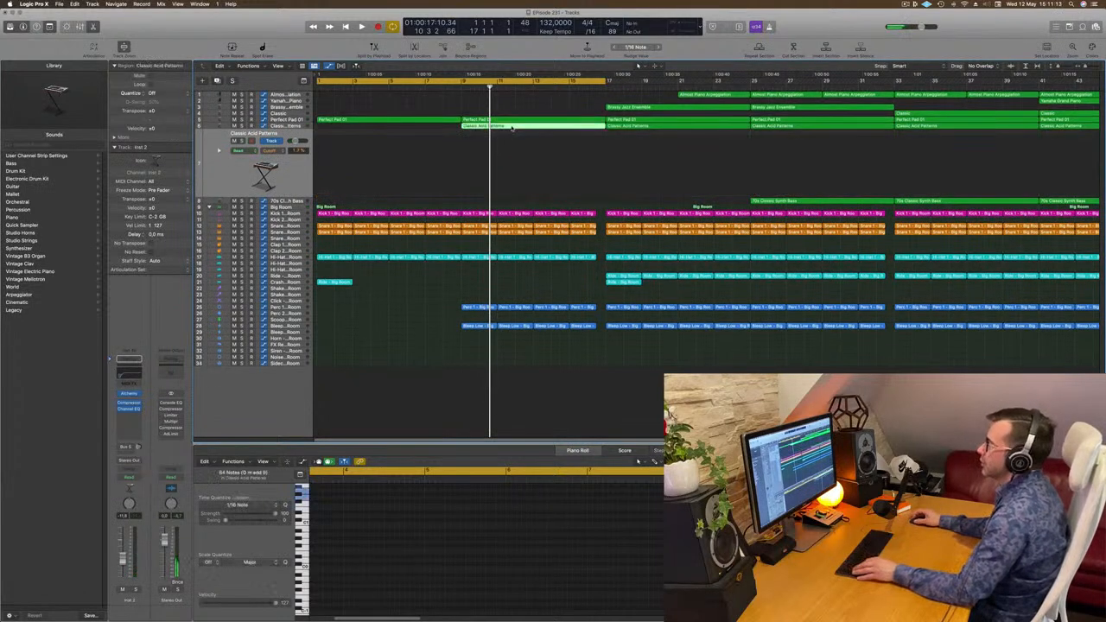
pyautogui.moveTo(512, 138); pyautogui.dragTo(518, 138)
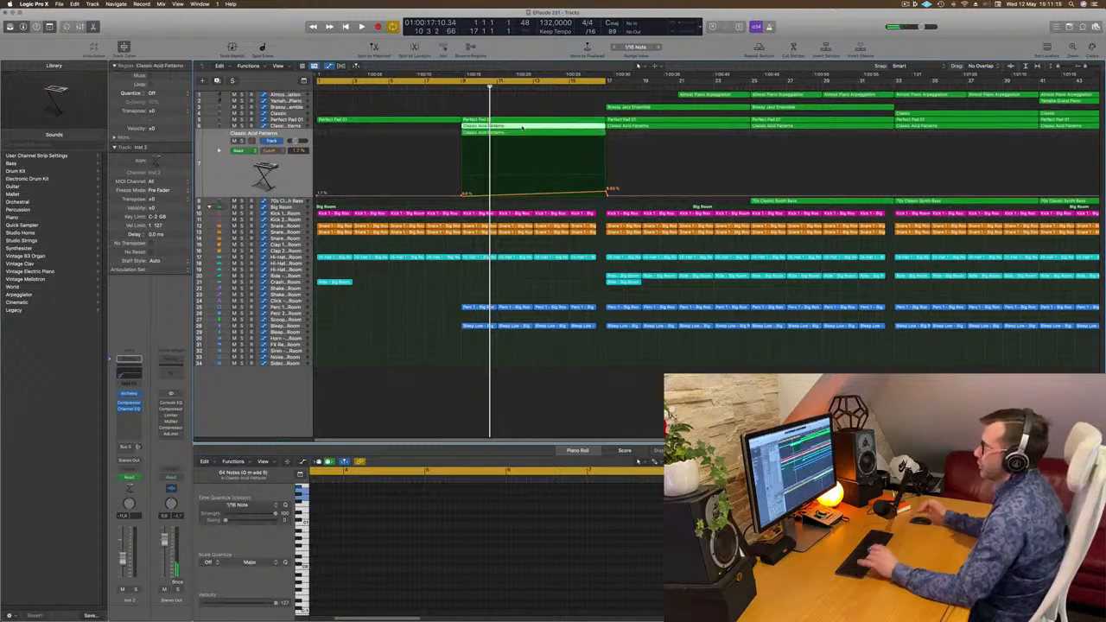
pyautogui.click(527, 166)
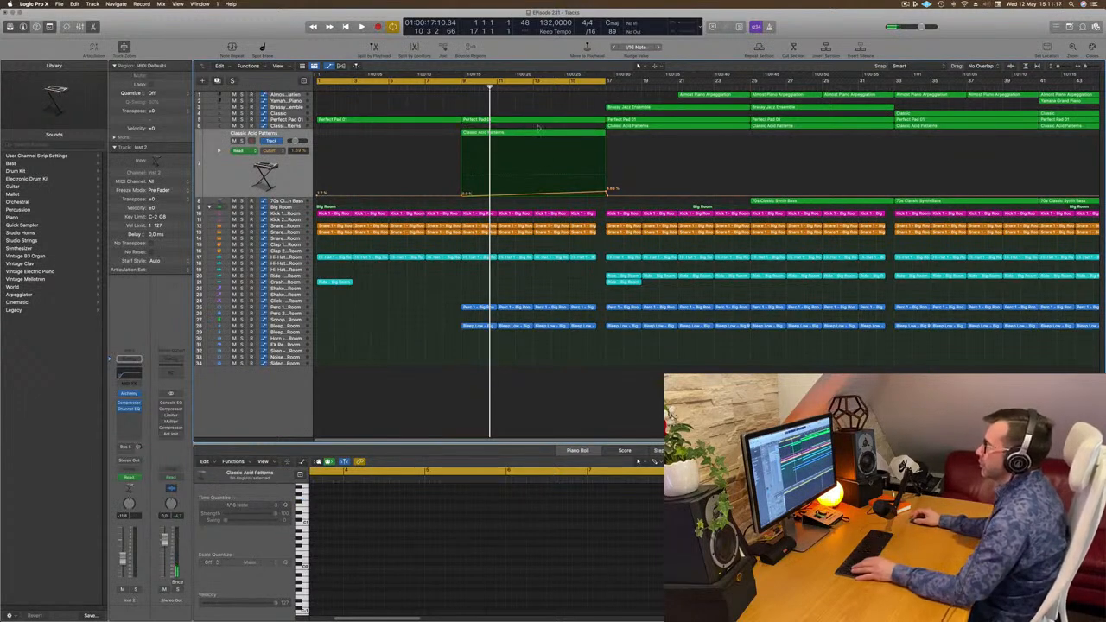
pyautogui.click(559, 134)
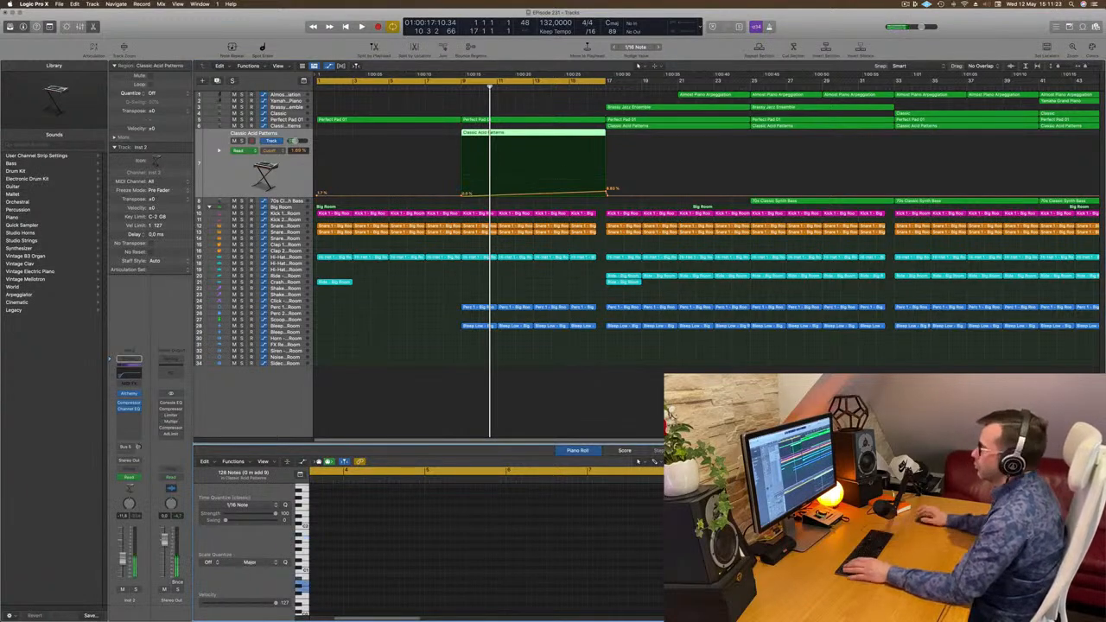
# Step: Replay the intro and delete the Perc 1 and Bleep Low - Big Room regions between bars 9 and 17
pyautogui.press('Return')
pyautogui.press('space')
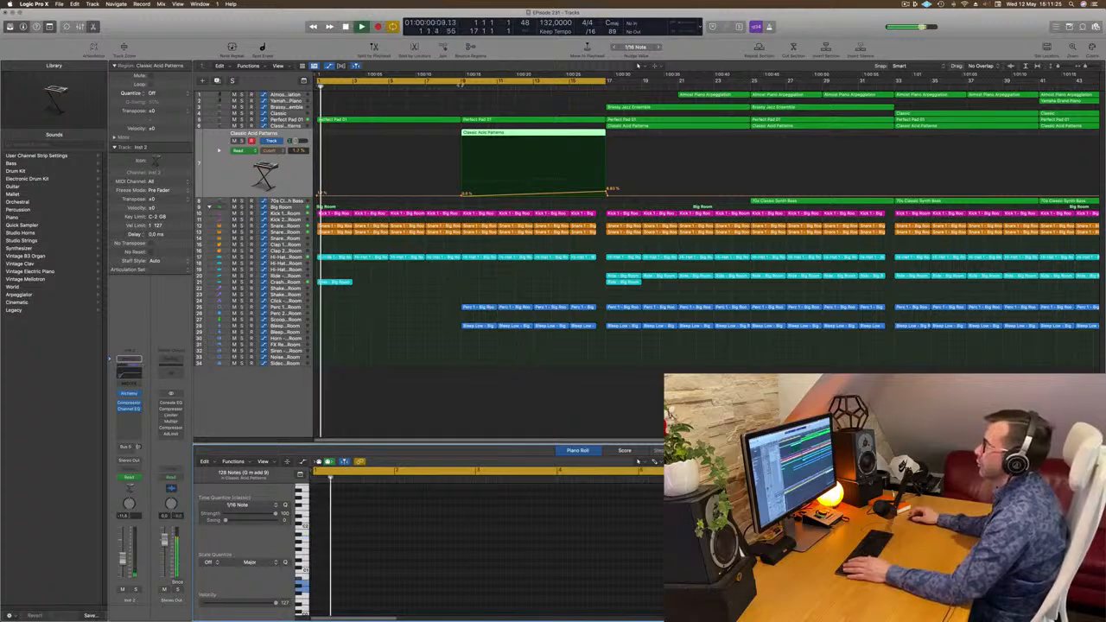
pyautogui.click(450, 86)
pyautogui.moveTo(486, 302); pyautogui.dragTo(589, 346)
pyautogui.press('Delete')
pyautogui.scroll(-5, 462, 90)
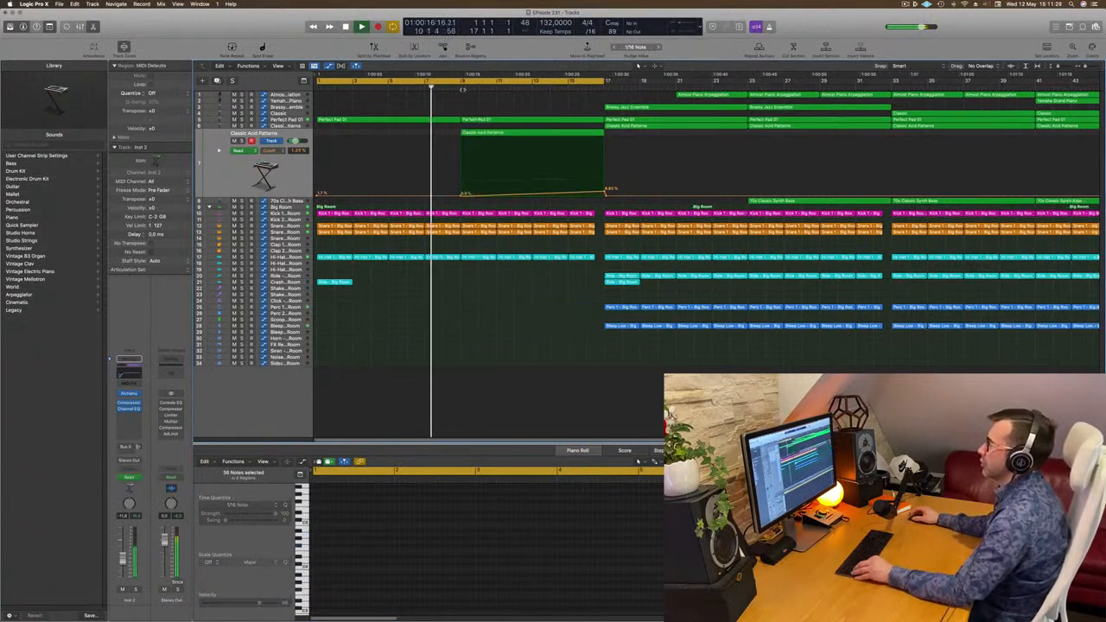
# Step: In the moved Classic Acid Patterns region, replace the notes from bar 13 with a copy of its first four bars
pyautogui.scroll(2, 462, 90)
pyautogui.click(454, 135)
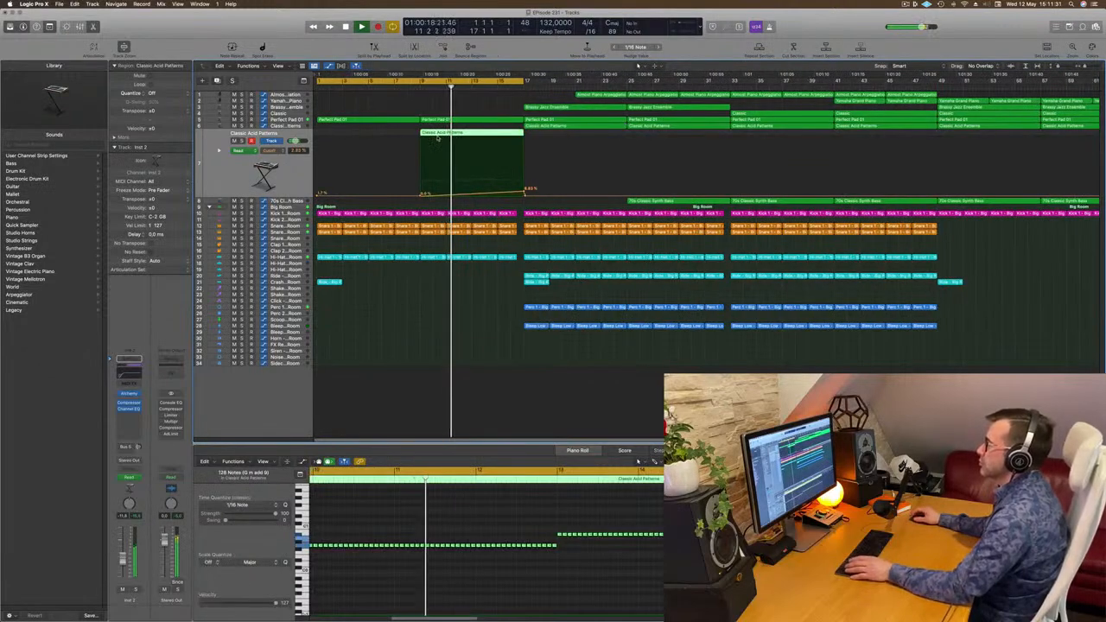
pyautogui.moveTo(561, 520); pyautogui.dragTo(682, 565)
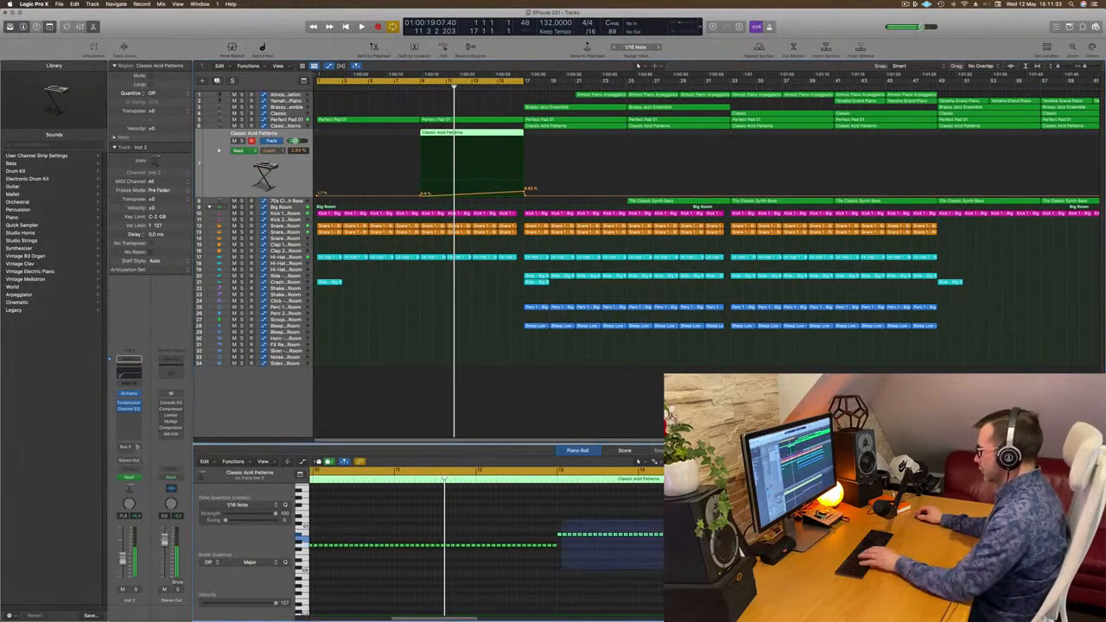
pyautogui.press('Delete')
pyautogui.moveTo(682, 608); pyautogui.dragTo(313, 510)
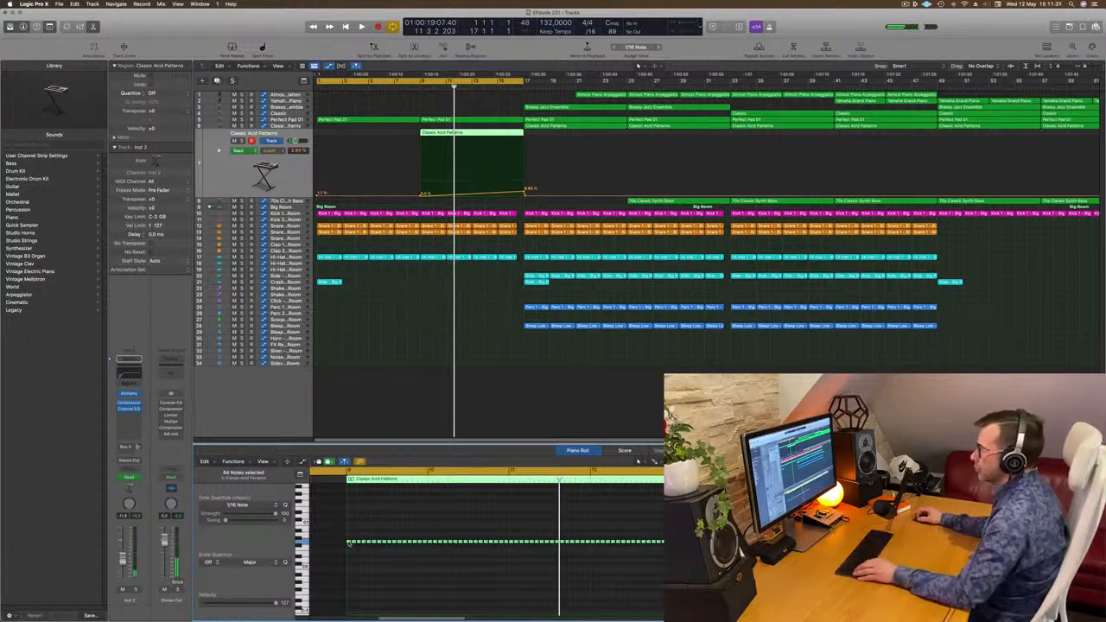
pyautogui.moveTo(349, 543); pyautogui.dragTo(616, 544)
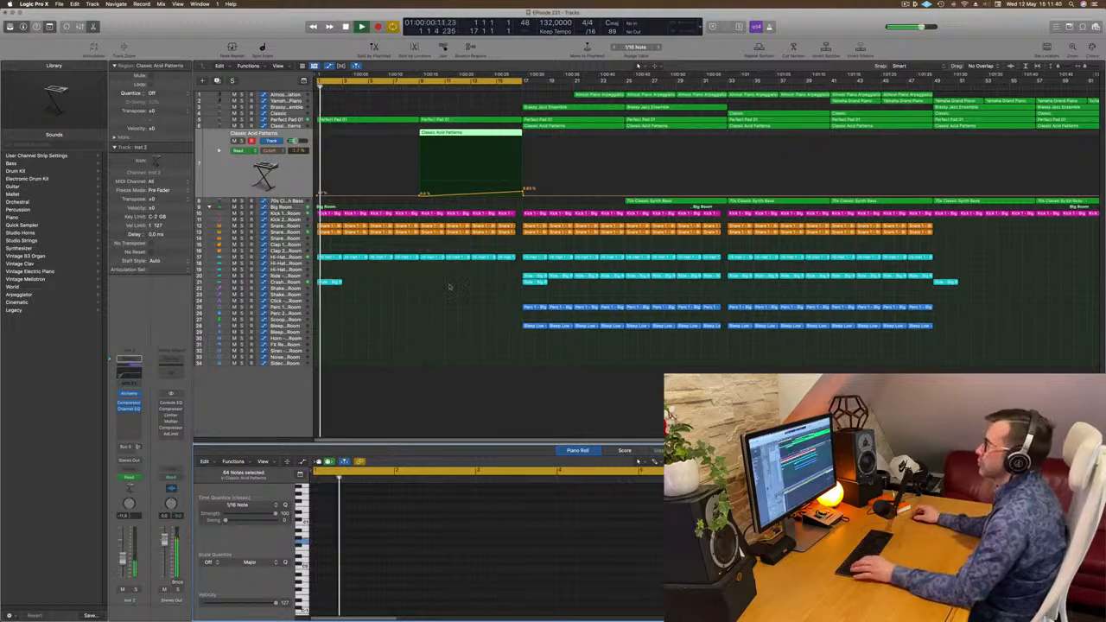
# Step: Replay from the beginning and copy the Crash track's first region from bar 1 to bar 9
pyautogui.press('super+Left')
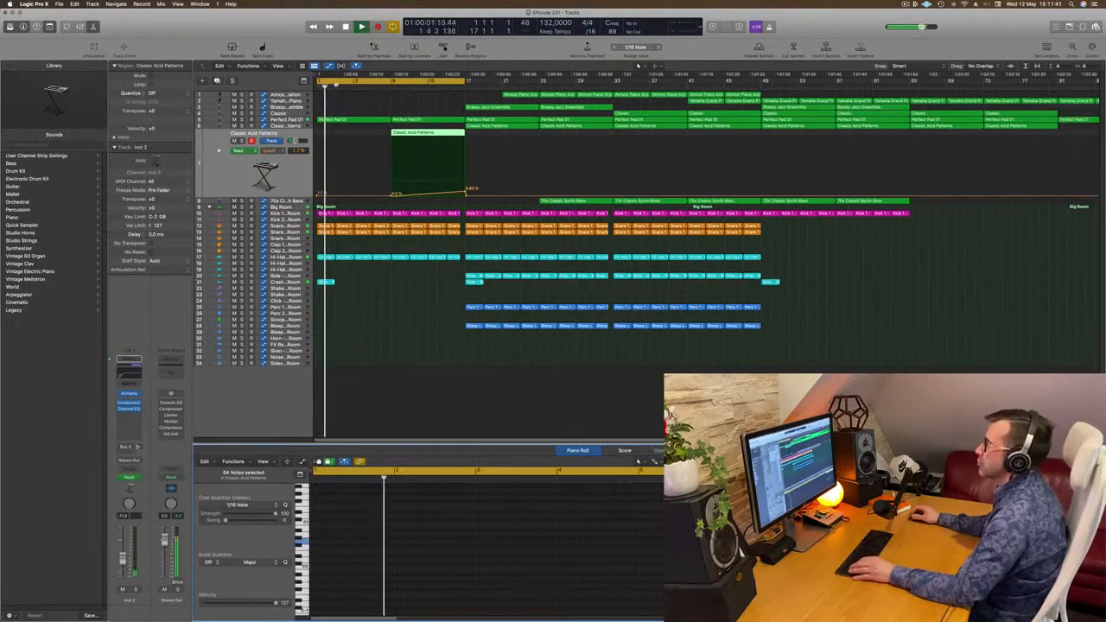
pyautogui.press('space')
pyautogui.press('space')
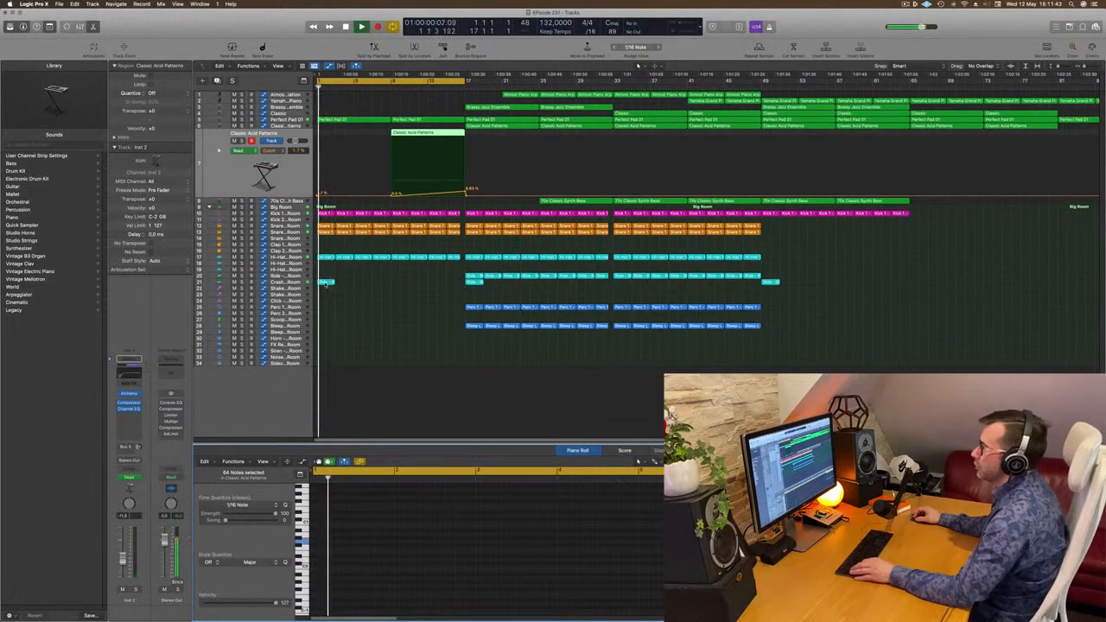
pyautogui.moveTo(326, 283); pyautogui.dragTo(400, 285)
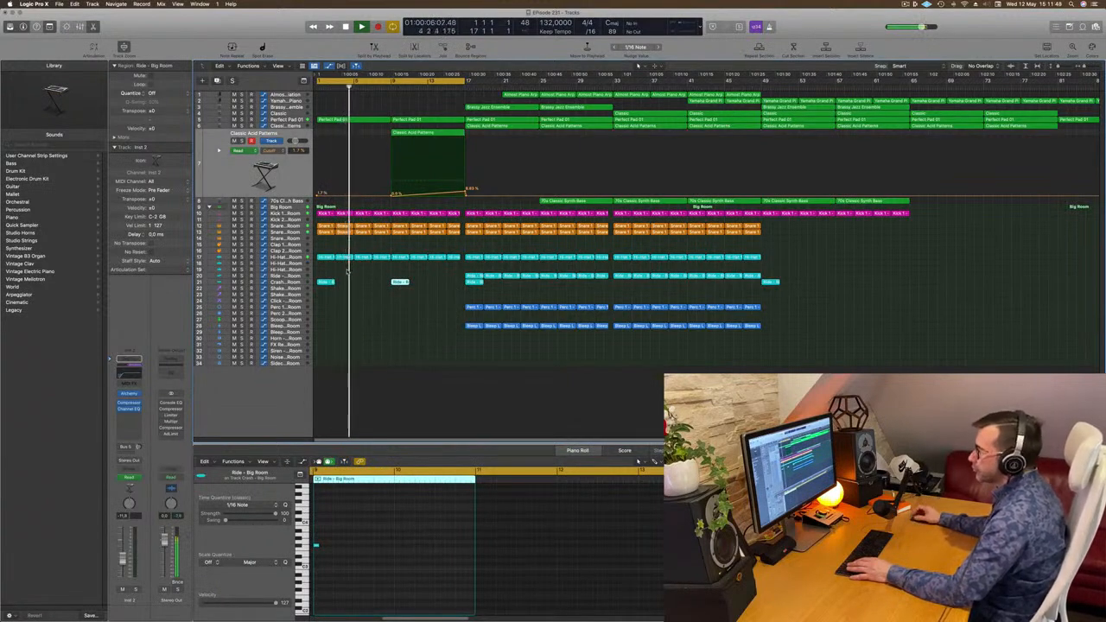
# Step: Restart the intro with the Snare 1 - Big Room track selected and check its automation mode, keeping Read
pyautogui.click(292, 232)
pyautogui.press('space')
pyautogui.press('space')
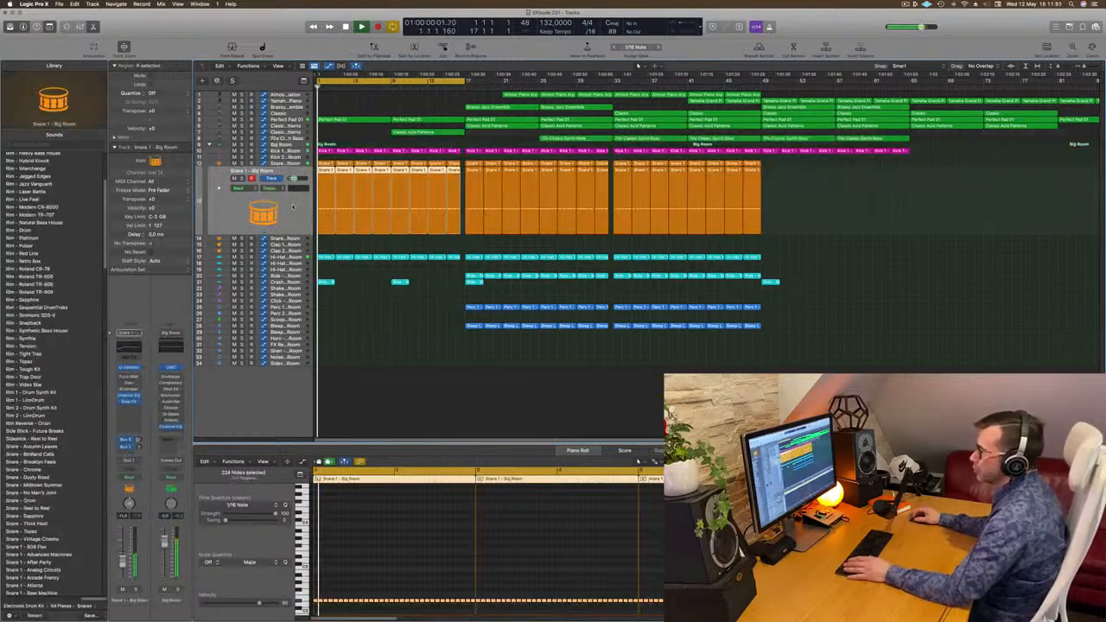
pyautogui.click(129, 477)
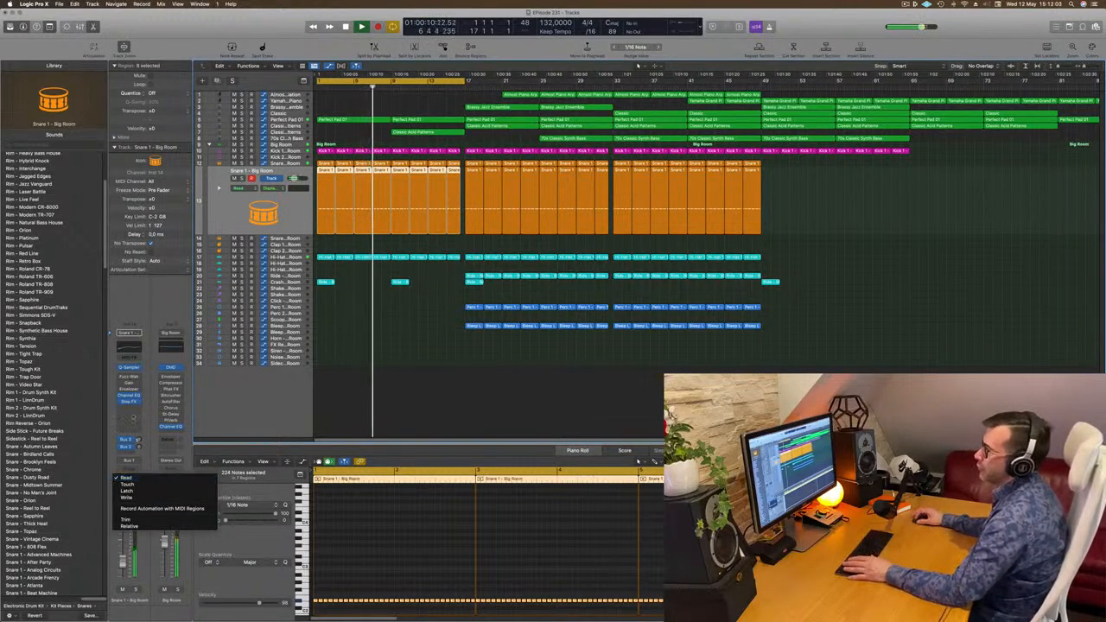
pyautogui.click(126, 477)
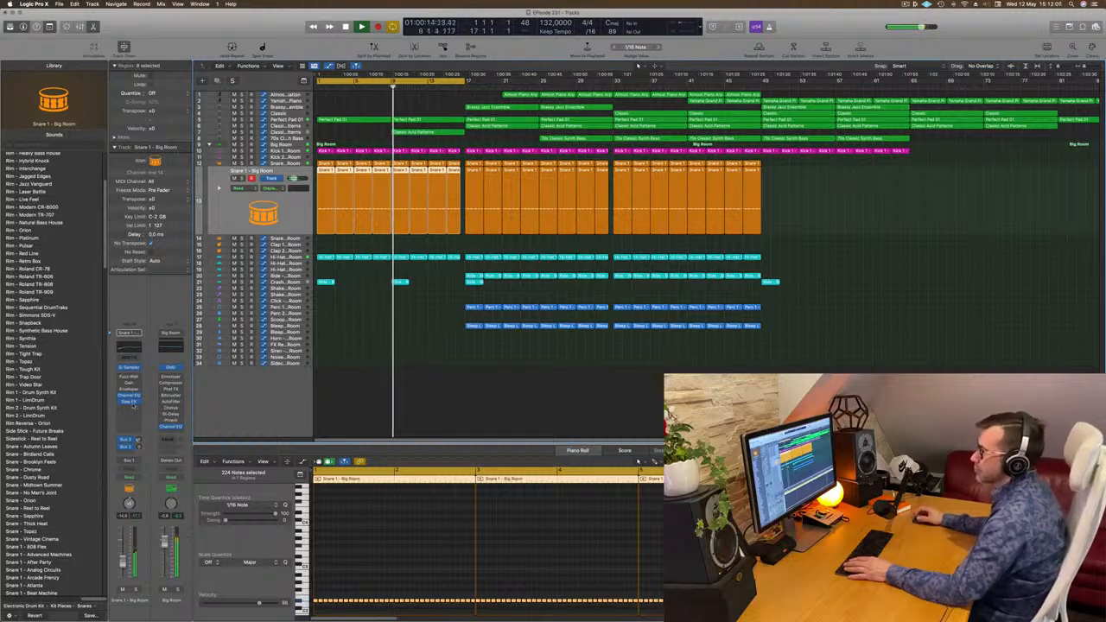
# Step: Switch off the low-cut band in the duplicated Classic Acid Patterns track's Channel EQ, audition from bar 9 and close the EQ
pyautogui.click(299, 134)
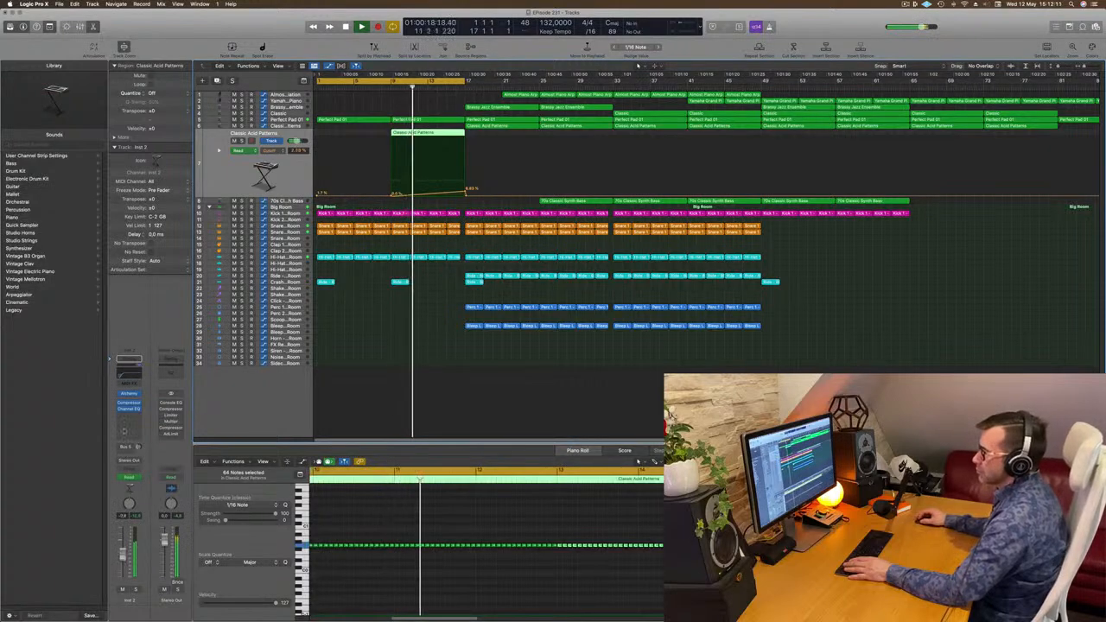
pyautogui.click(119, 377)
pyautogui.press('space')
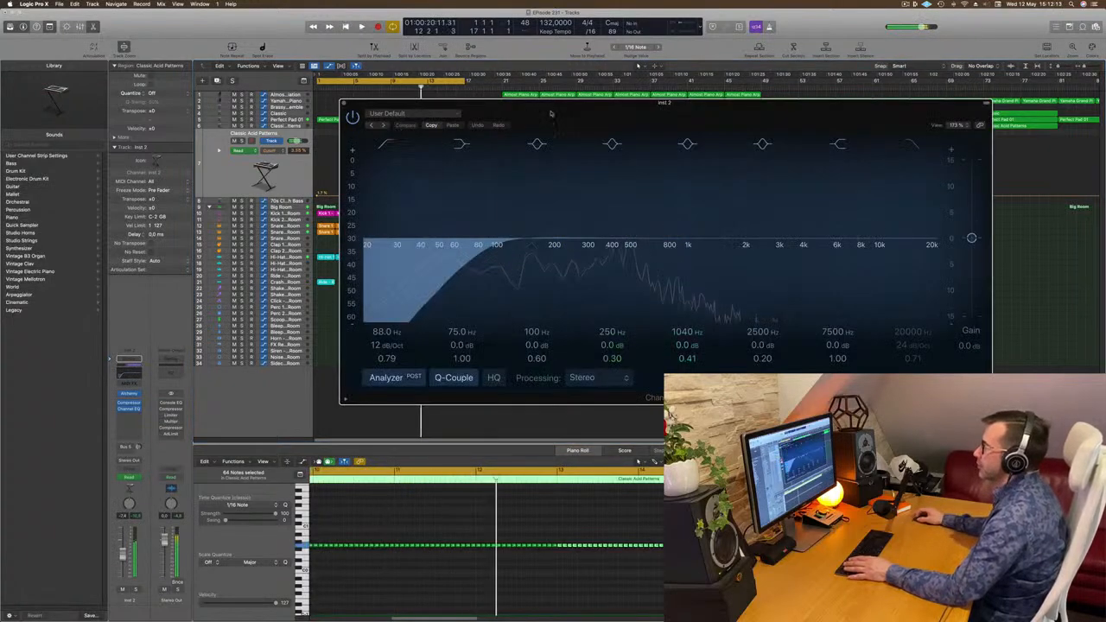
pyautogui.moveTo(550, 106); pyautogui.dragTo(758, 213)
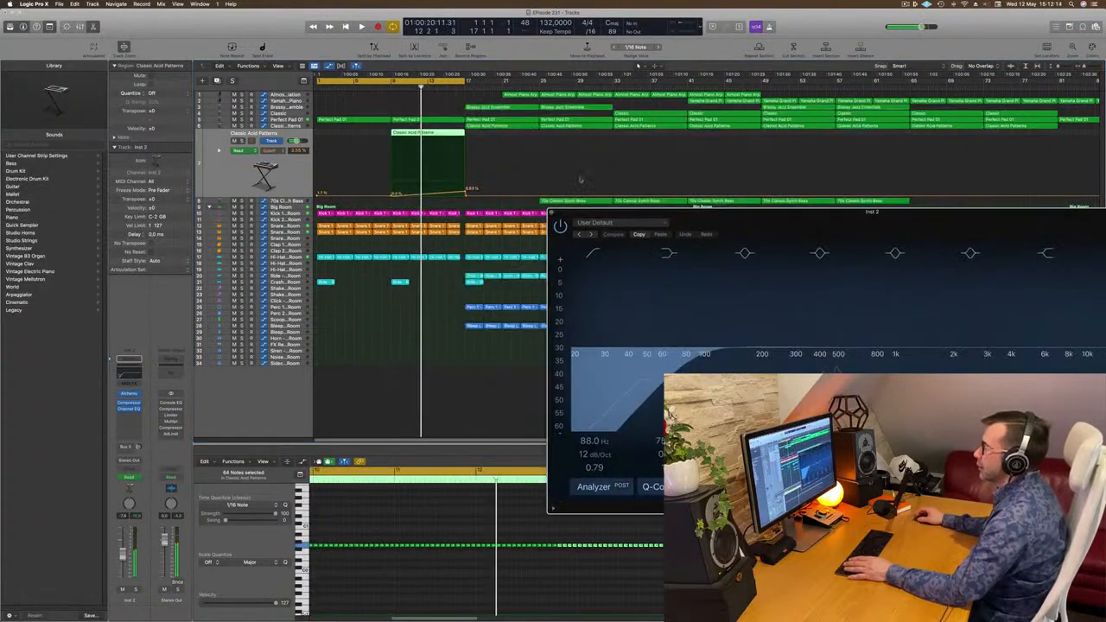
pyautogui.click(592, 255)
pyautogui.press('space')
pyautogui.click(393, 80)
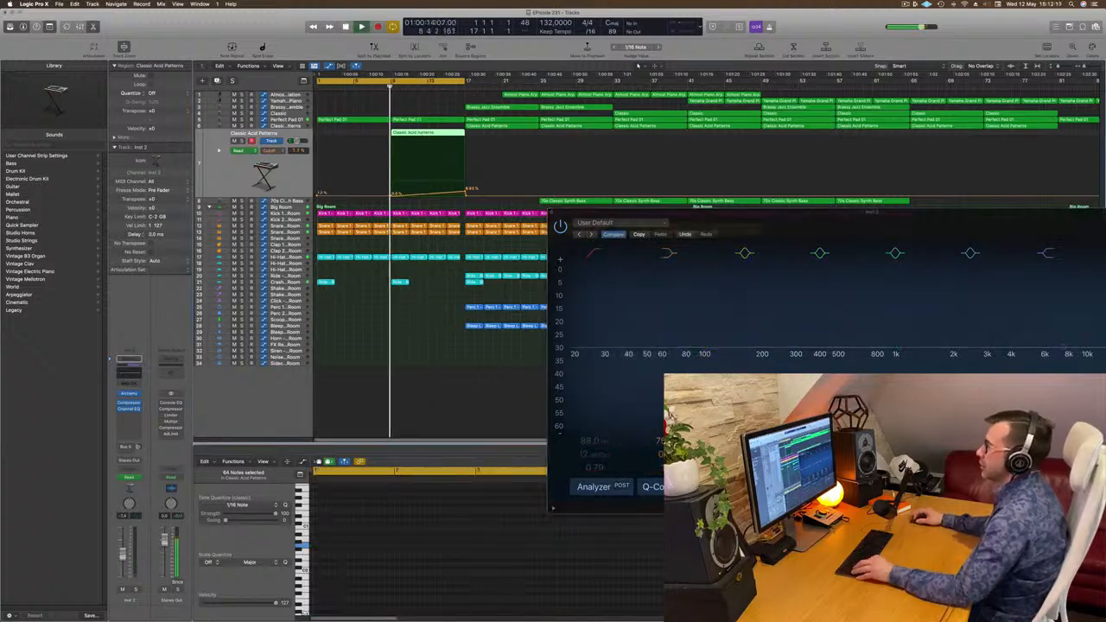
pyautogui.moveTo(624, 232); pyautogui.dragTo(529, 252)
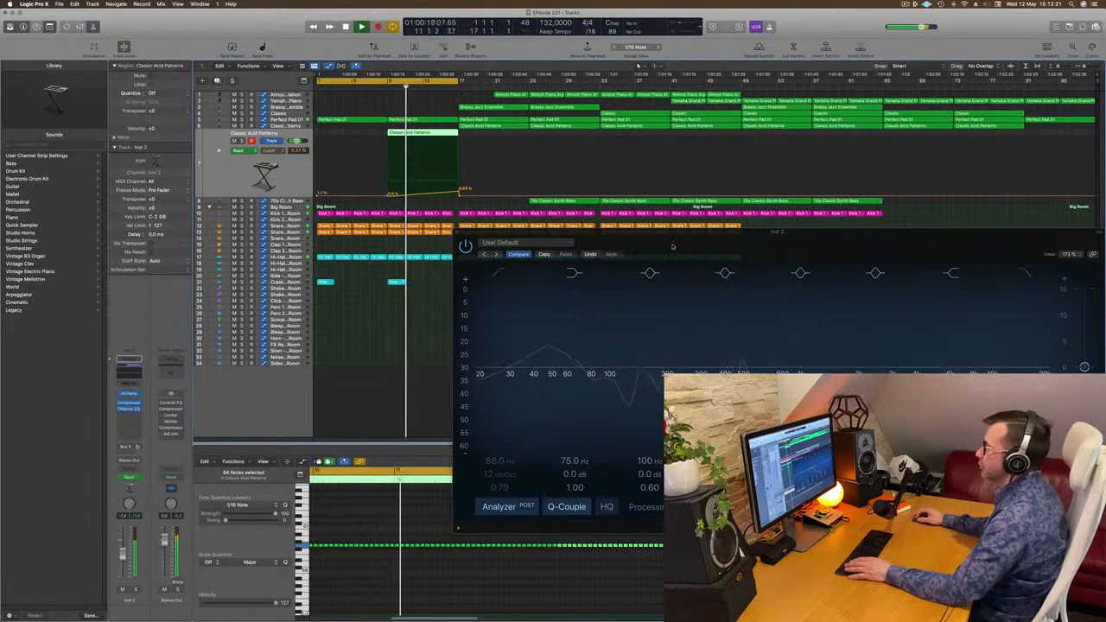
pyautogui.moveTo(526, 241); pyautogui.dragTo(446, 283)
pyautogui.click(378, 278)
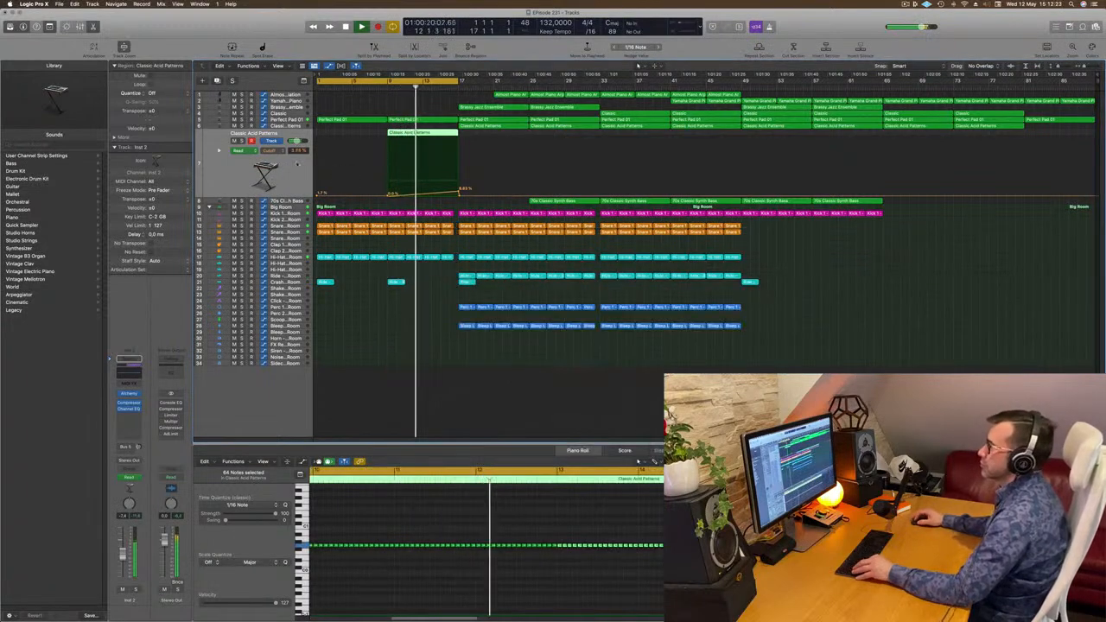
# Step: Raise the duplicated acid track's cutoff automation at the end of its bar 9–17 ramp and replay from the beginning
pyautogui.moveTo(459, 191); pyautogui.dragTo(460, 190)
pyautogui.press('Return')
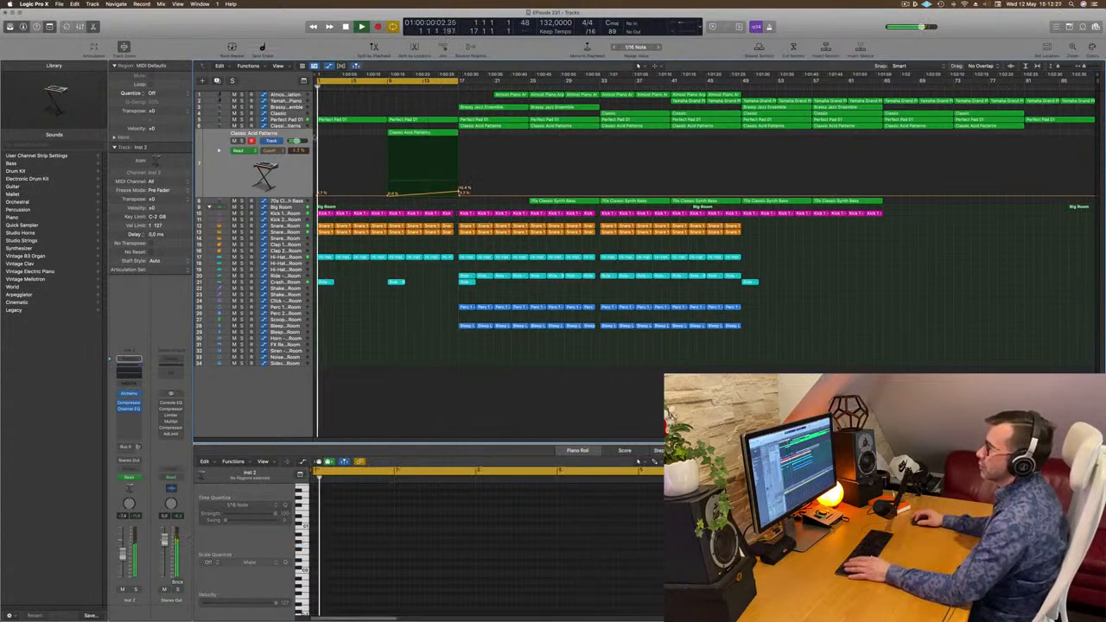
# Step: Lower the Perfect Pad 01 track's cutoff automation at bar 9 to form a slight dip, and check its Compressor during playback
pyautogui.click(294, 121)
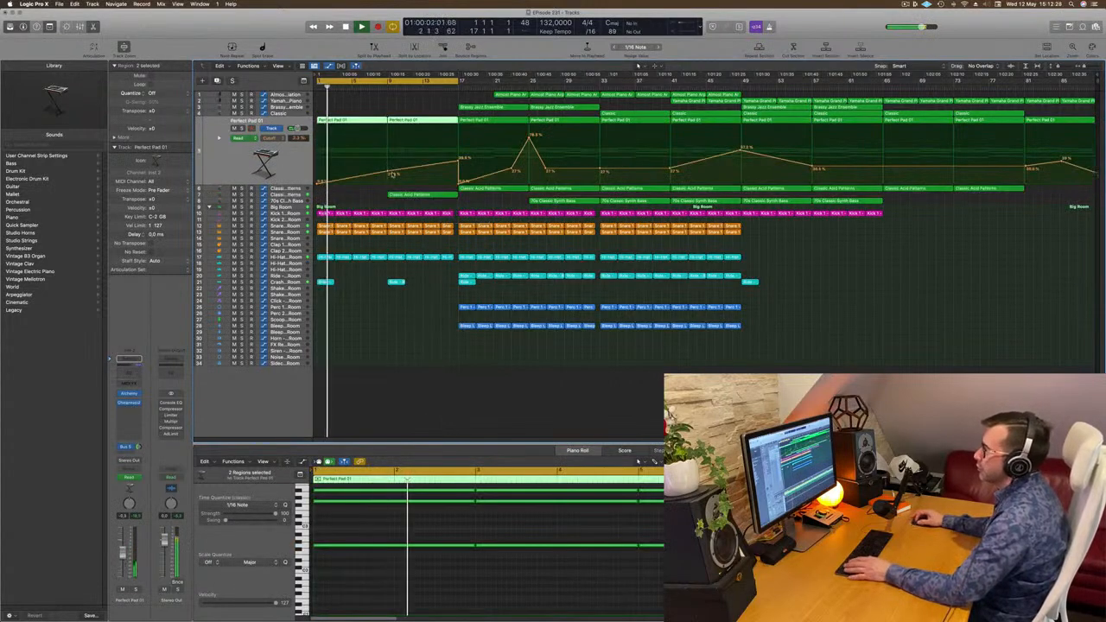
pyautogui.click(393, 171)
pyautogui.moveTo(393, 171); pyautogui.dragTo(389, 176)
pyautogui.click(293, 154)
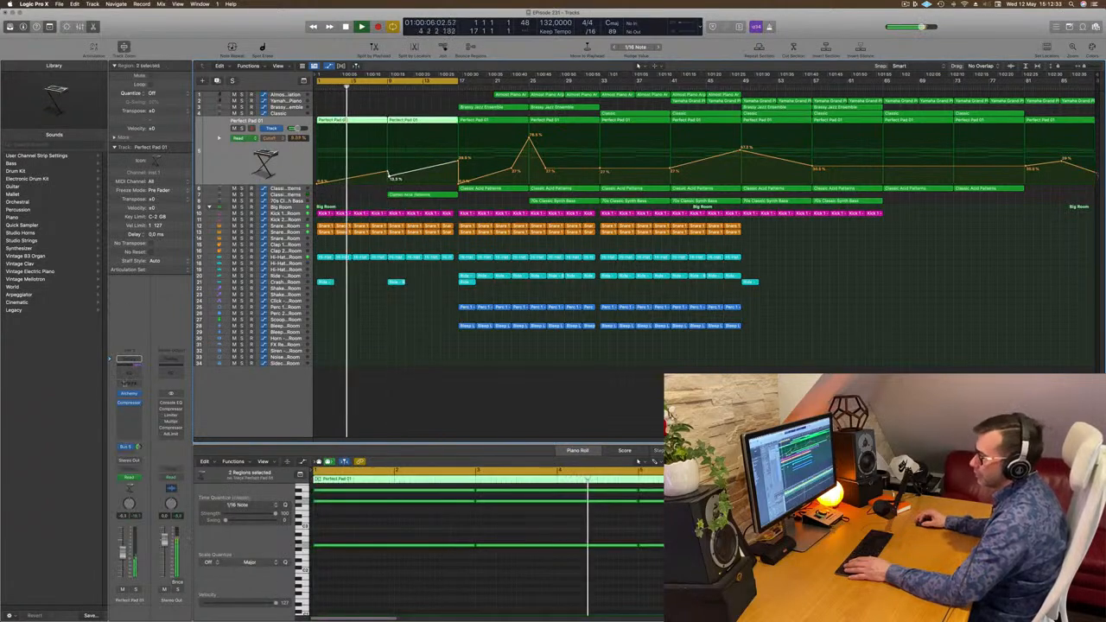
pyautogui.click(128, 402)
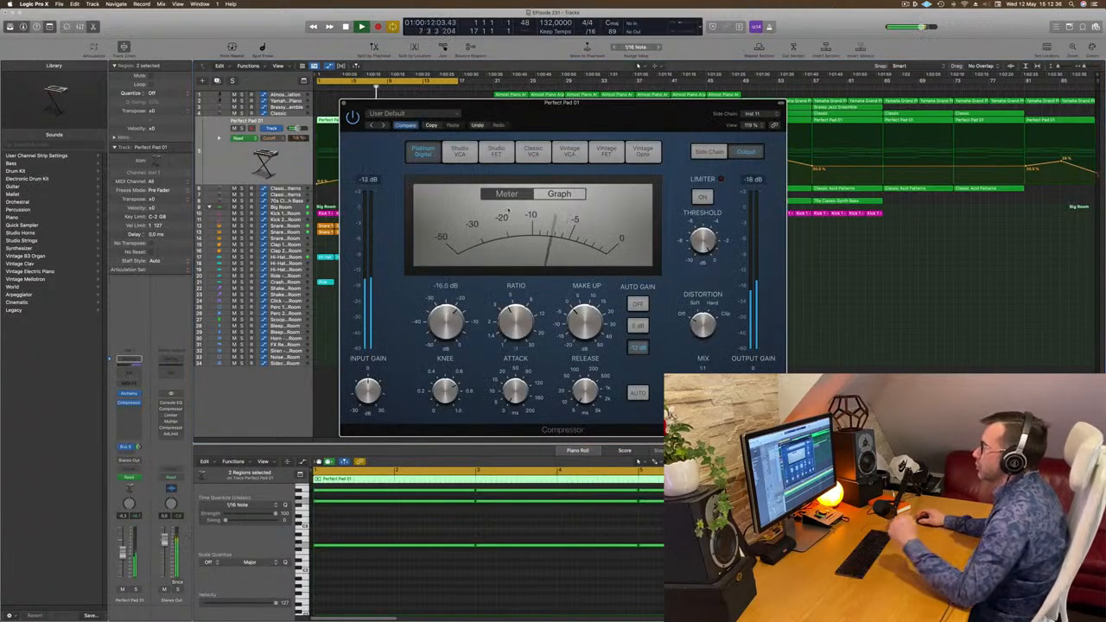
pyautogui.click(344, 103)
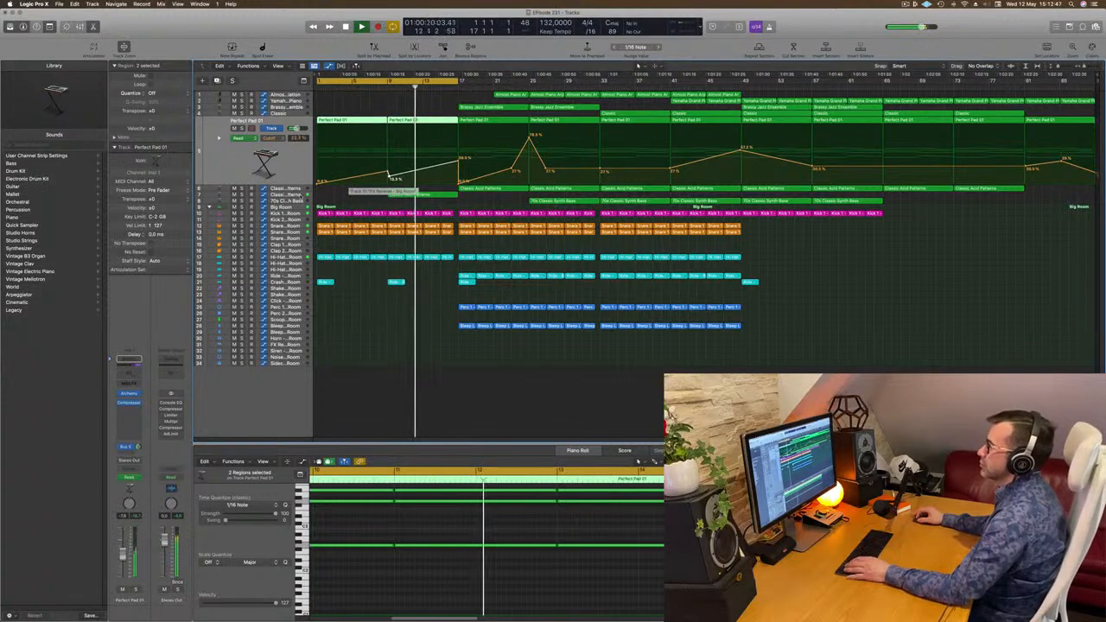
# Step: Select the duplicated track's Classic Acid Patterns region and replay the intro from the beginning
pyautogui.click(418, 195)
pyautogui.press('Return')
pyautogui.scroll(6, 439, 180)
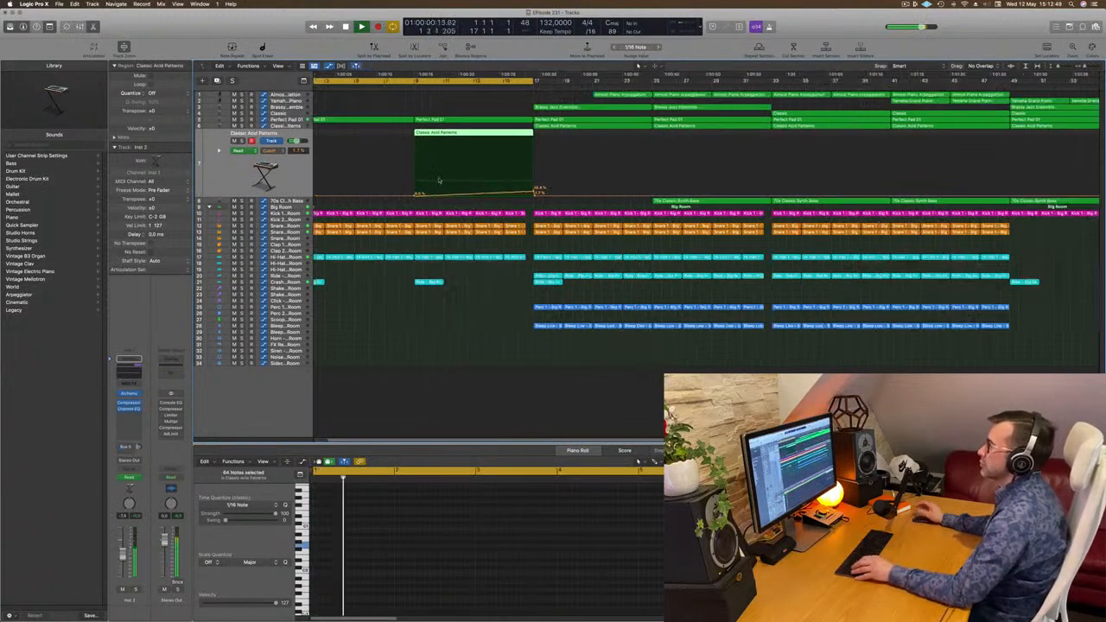
pyautogui.scroll(-4, 439, 179)
pyautogui.scroll(-2, 438, 180)
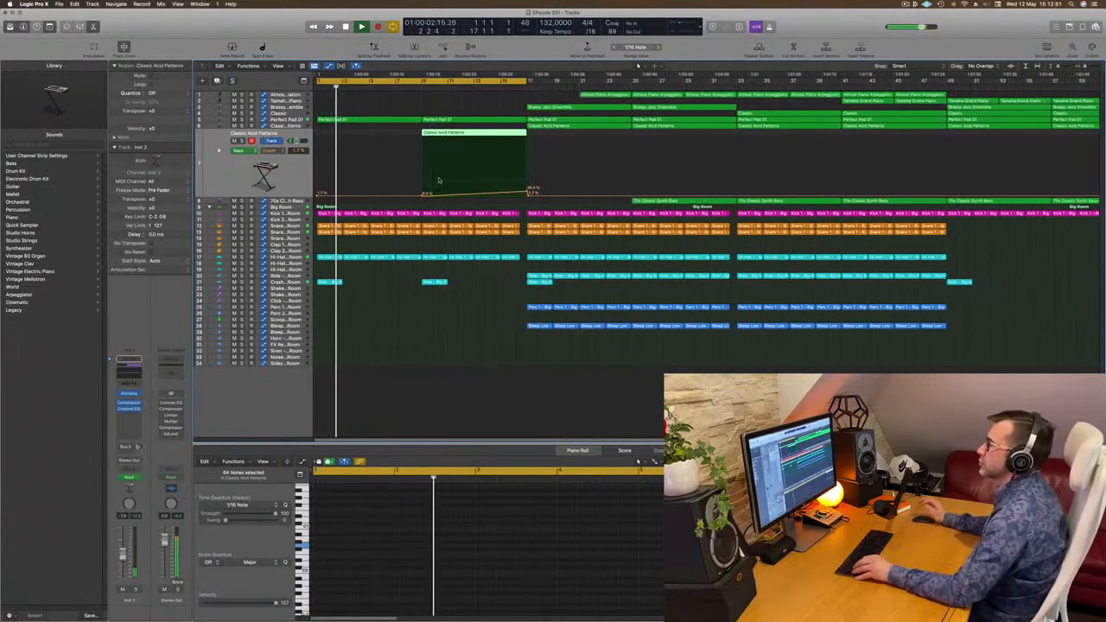
# Step: Select the Snare 1 - Big Room track, replay the intro, open its Step FX and set the track's automation mode to Touch
pyautogui.scroll(-2, 438, 180)
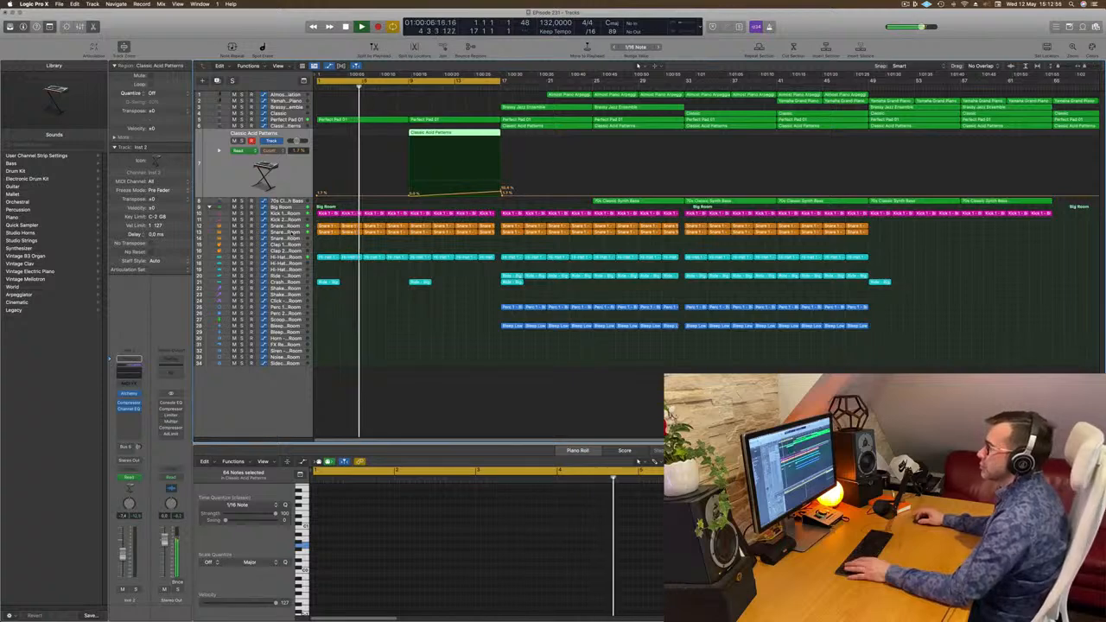
pyautogui.click(269, 230)
pyautogui.press('space')
pyautogui.press('space')
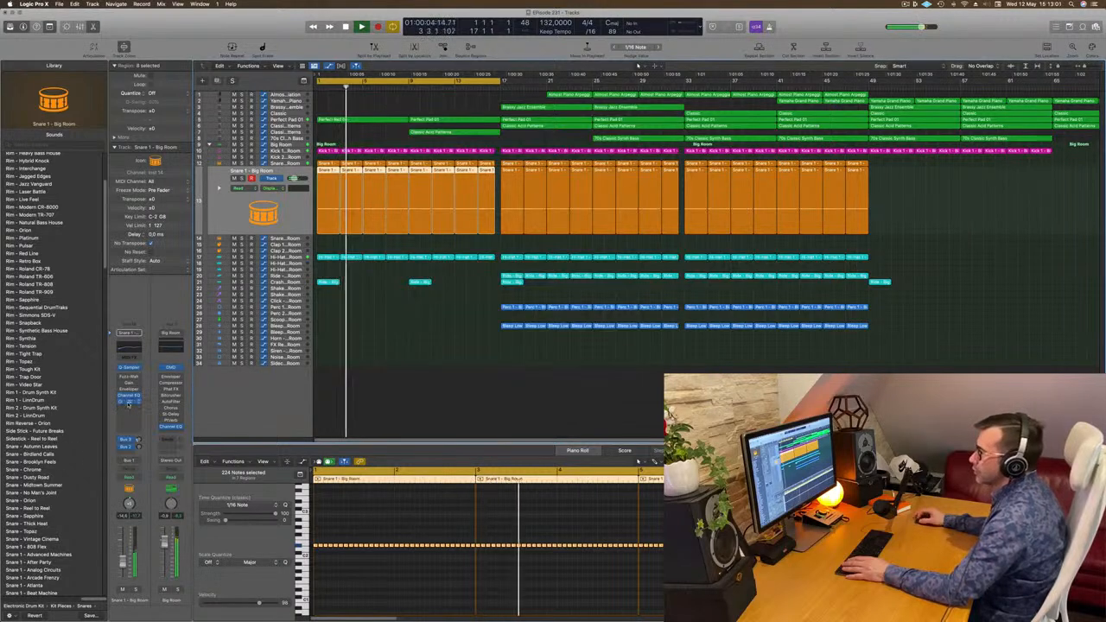
pyautogui.click(128, 403)
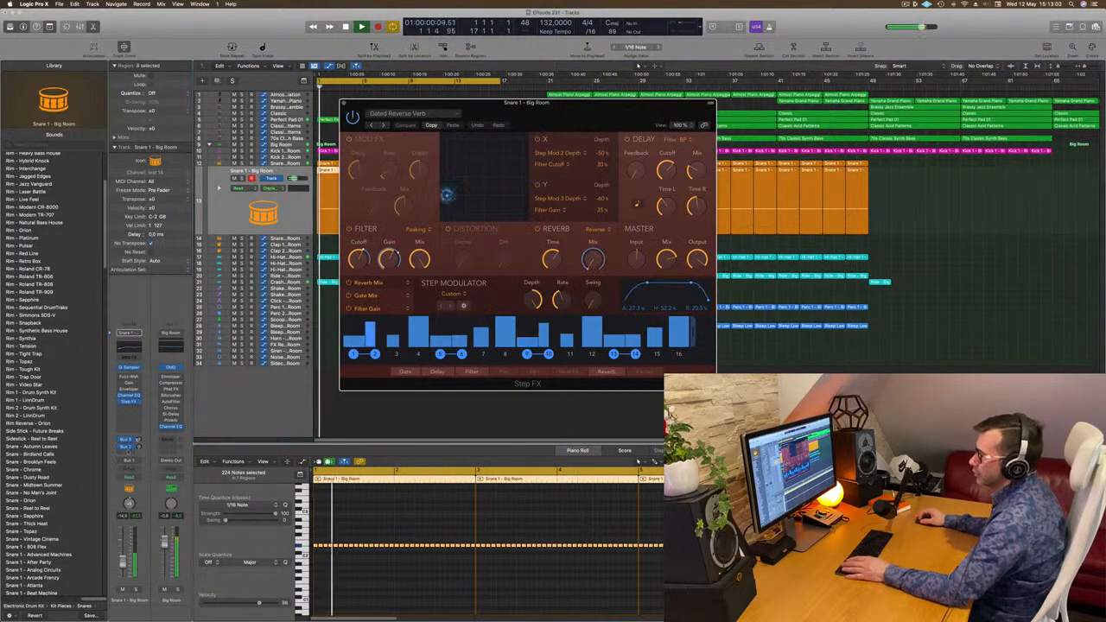
pyautogui.click(128, 476)
pyautogui.click(127, 484)
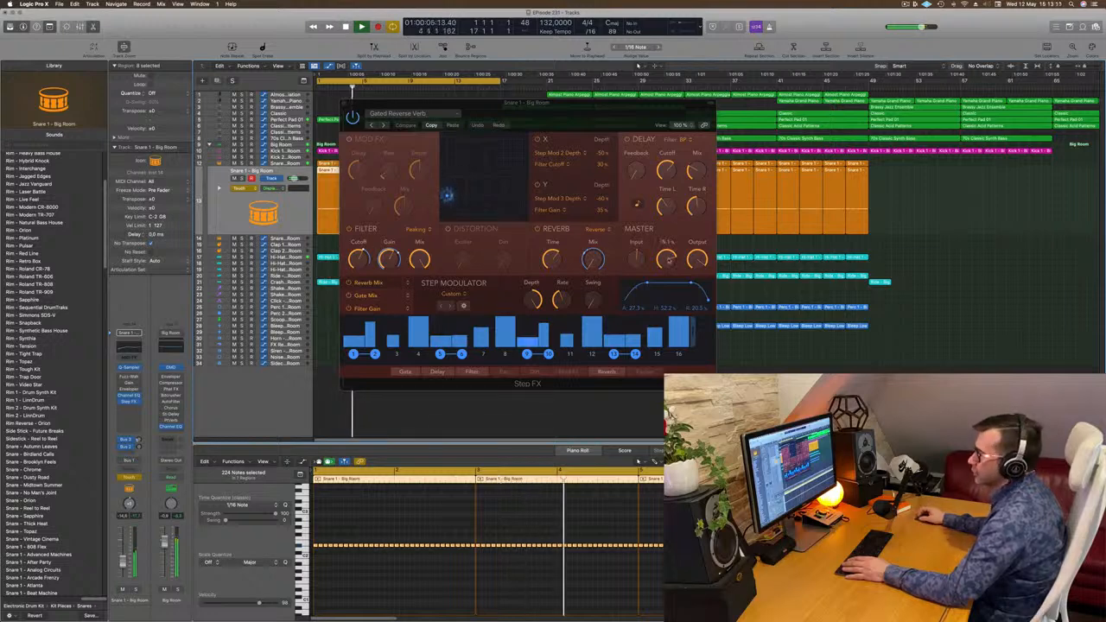
# Step: Record a short movement of the Step FX master Mix as snare automation, return to the beginning, close the plug-in and stop playback
pyautogui.moveTo(668, 260); pyautogui.dragTo(669, 255)
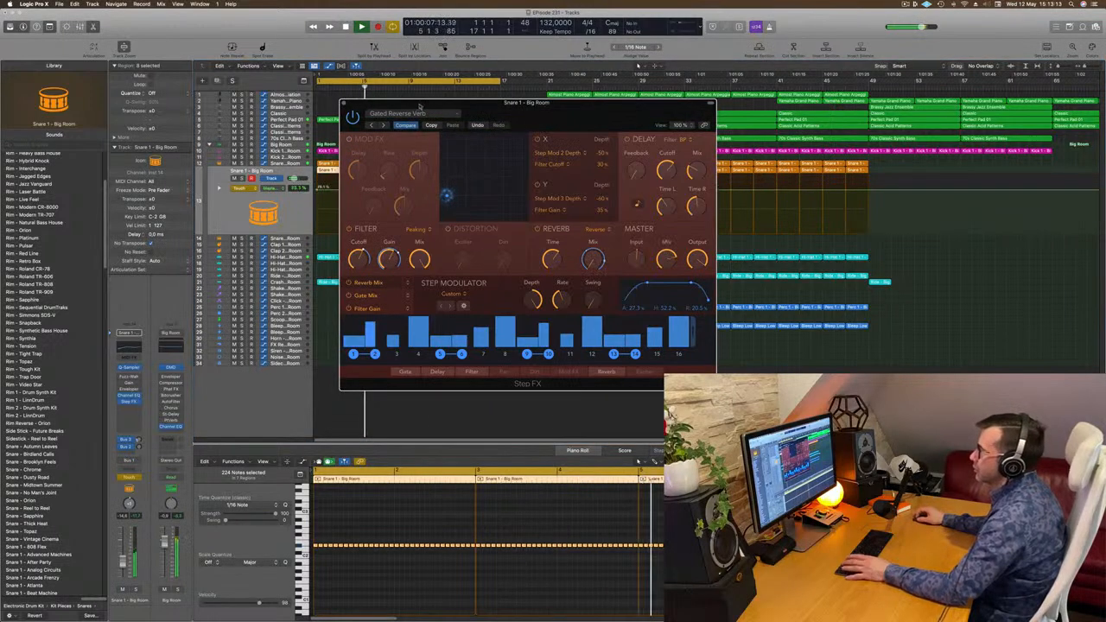
pyautogui.press('Return')
pyautogui.click(343, 103)
pyautogui.press('space')
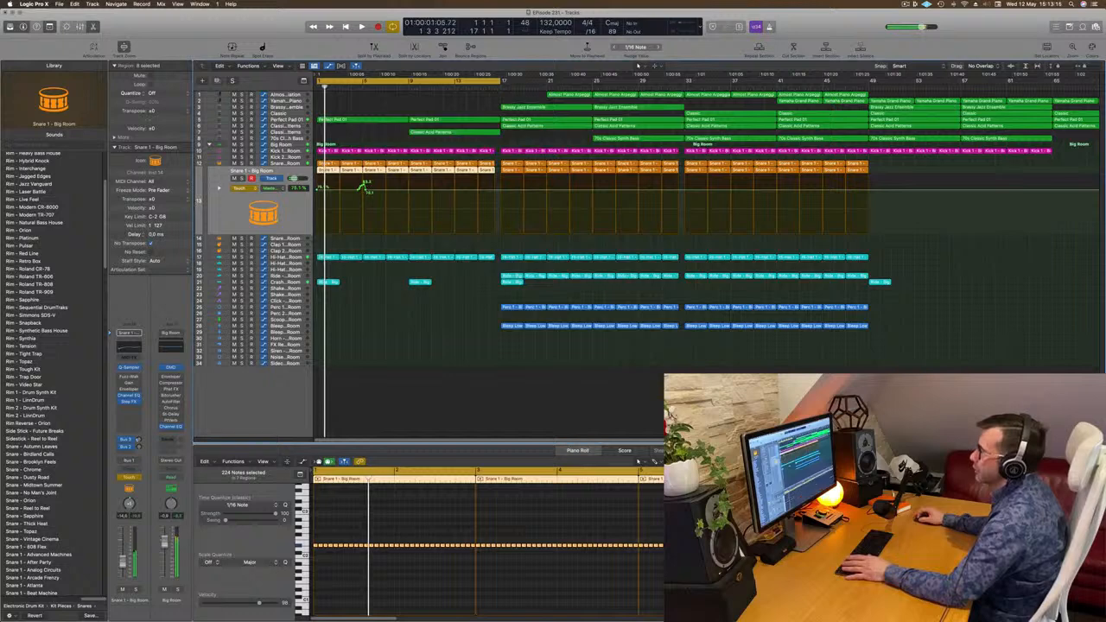
# Step: Replace the recorded snare Mix automation with a falling ramp from bar 1 to bar 5, switch the track to Read and play
pyautogui.moveTo(367, 189); pyautogui.dragTo(317, 189)
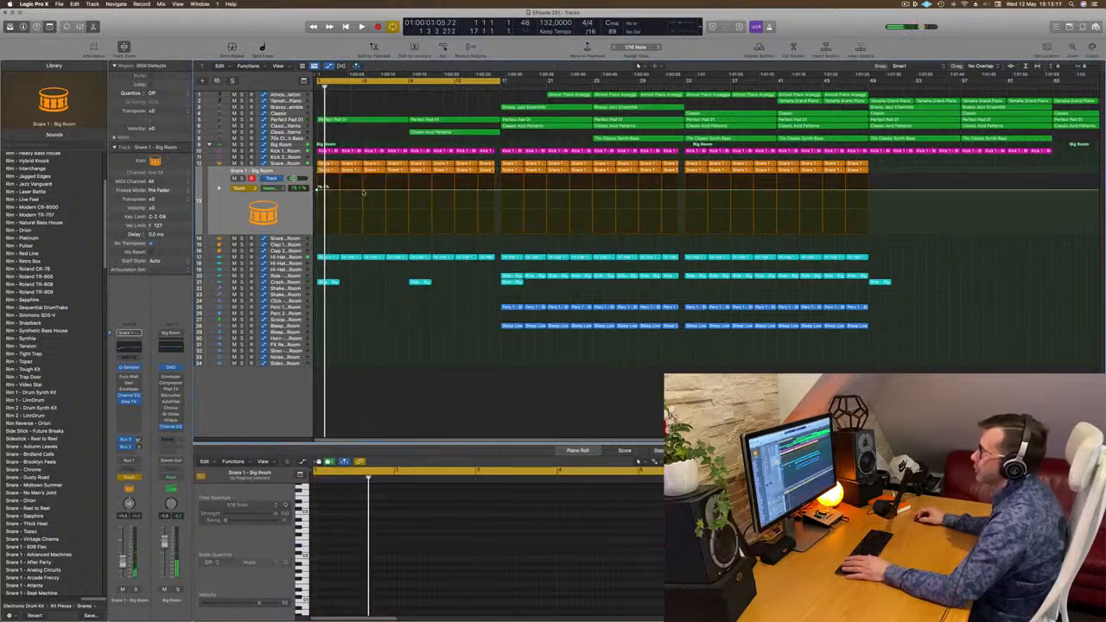
pyautogui.moveTo(317, 190); pyautogui.dragTo(319, 172)
pyautogui.click(238, 189)
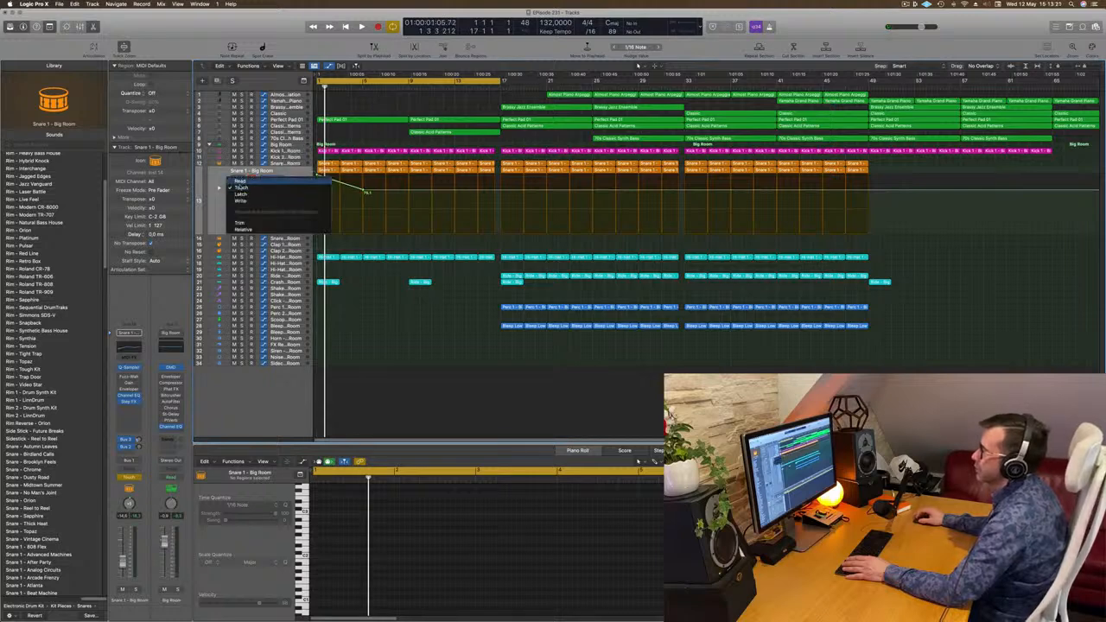
pyautogui.click(240, 183)
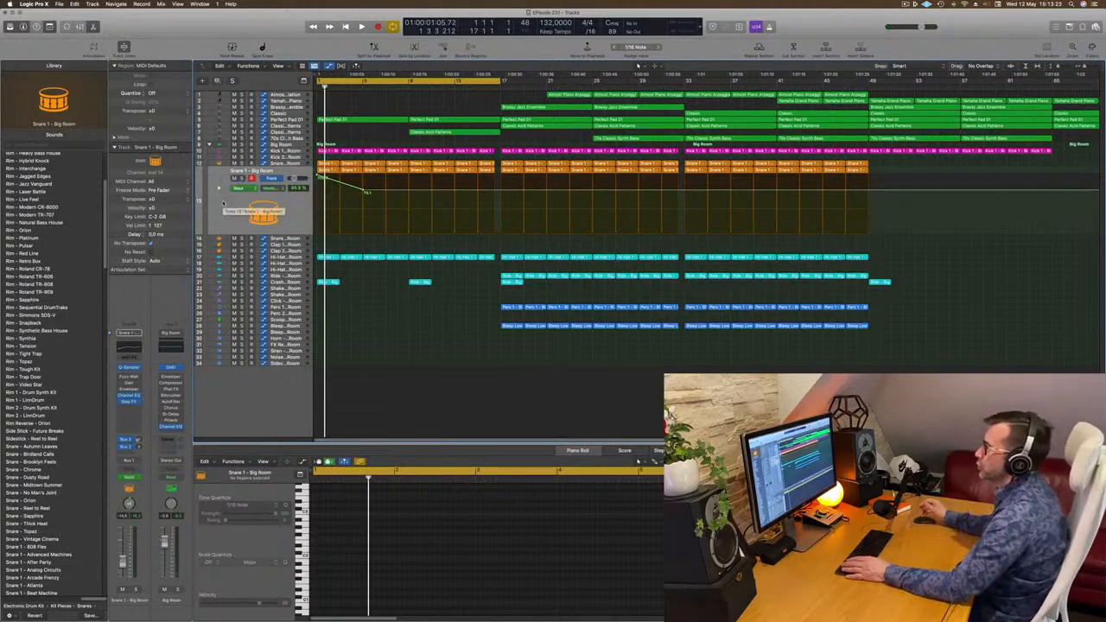
pyautogui.press('space')
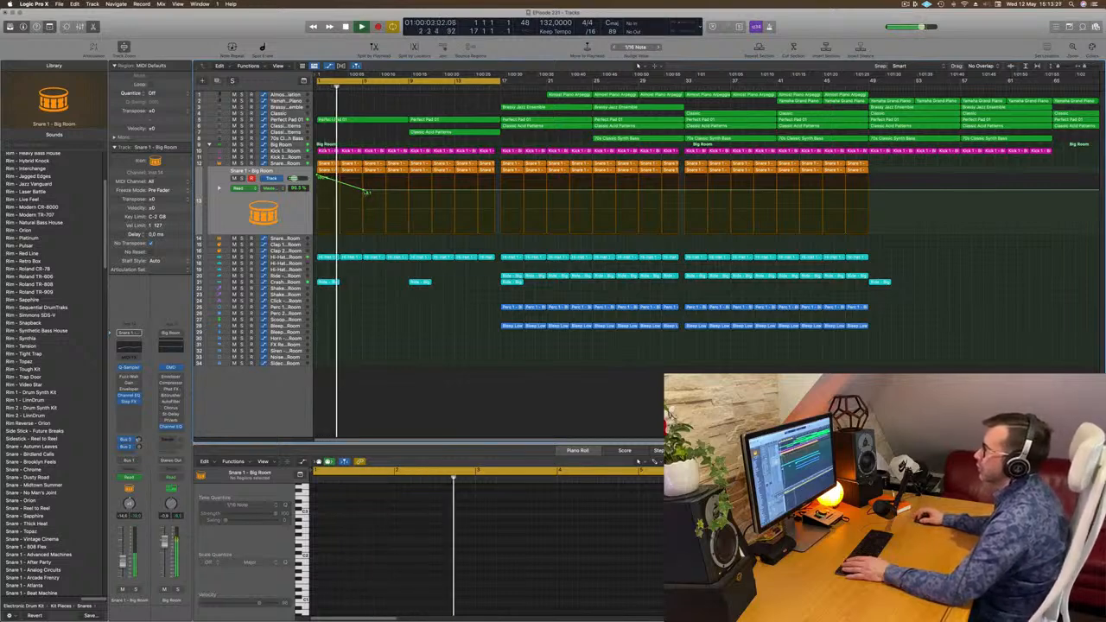
# Step: Try a deeper snare Mix dip at bar 5 rising to 100 % at bar 9, replay, and delete the bar 5 point
pyautogui.moveTo(366, 191); pyautogui.dragTo(367, 202)
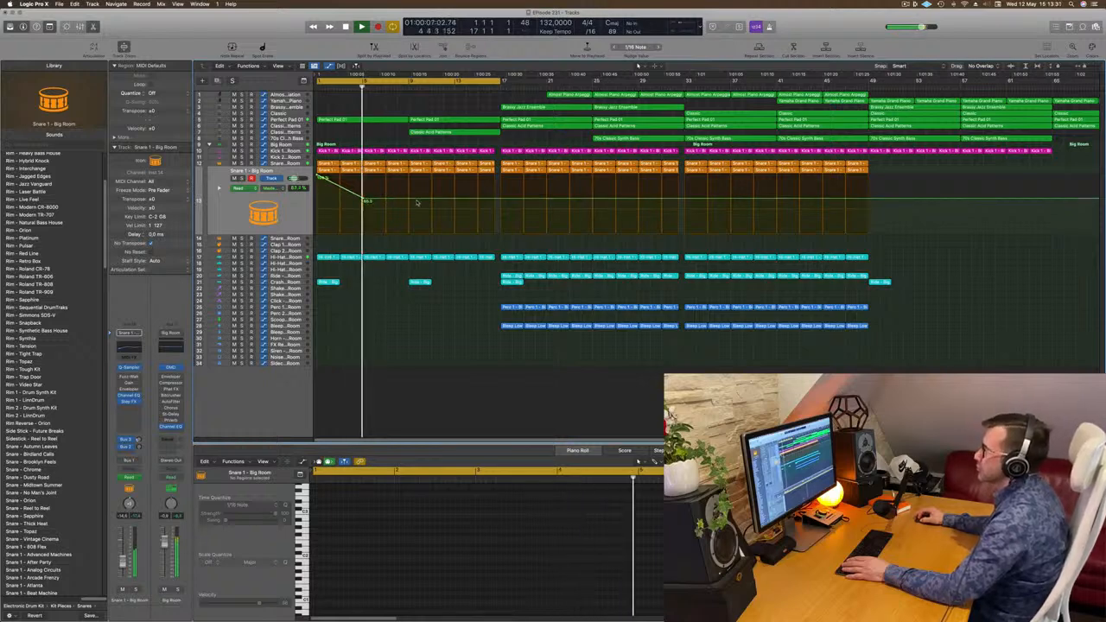
pyautogui.moveTo(410, 201); pyautogui.dragTo(411, 175)
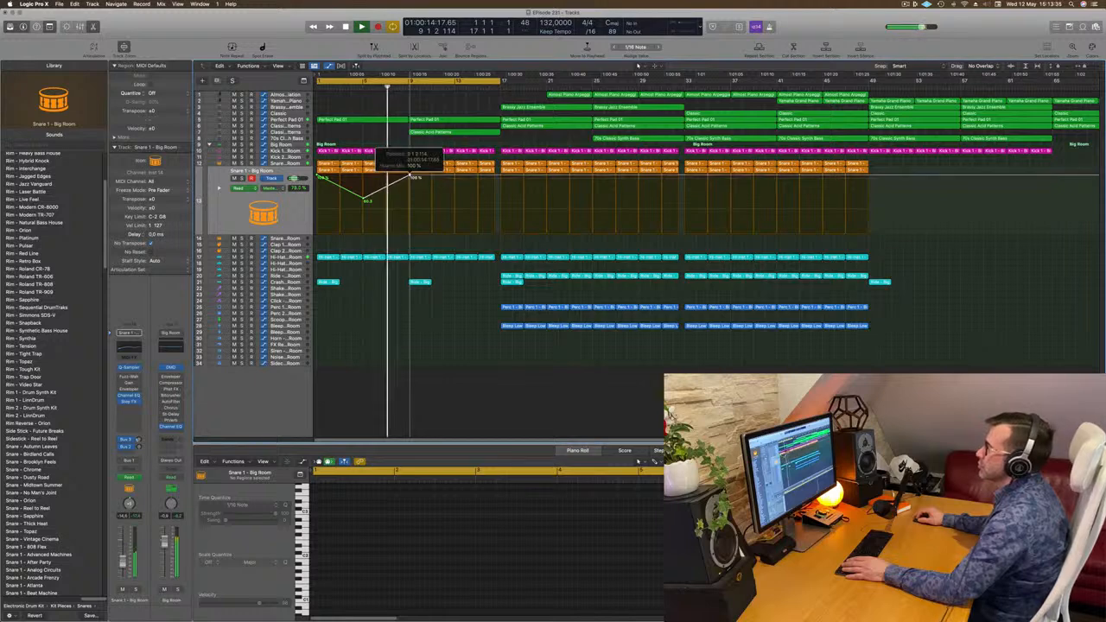
pyautogui.press('Return')
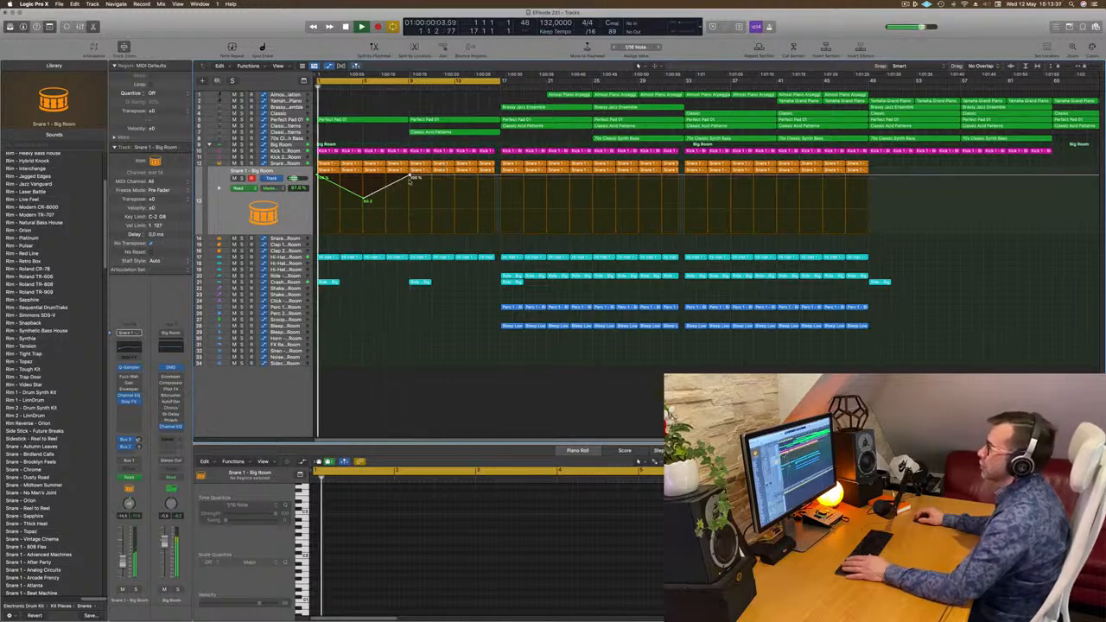
pyautogui.press('Delete')
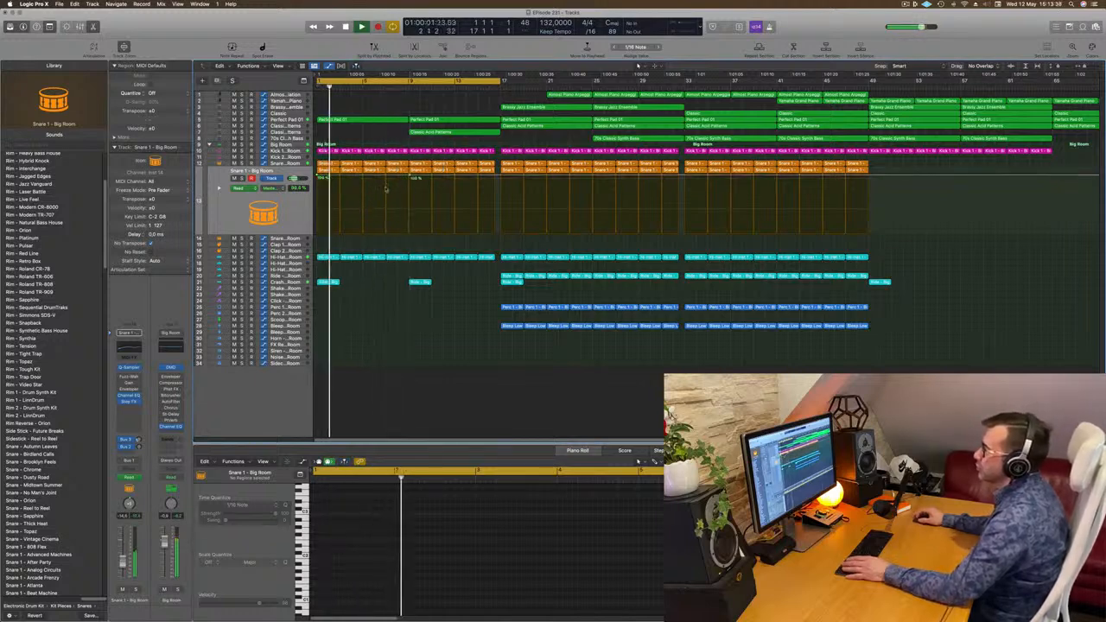
# Step: Ramp the snare's Mix automation down from bar 1 to bar 9 and jump it back up to 81.1 % at bar 9
pyautogui.moveTo(412, 177); pyautogui.dragTo(410, 210)
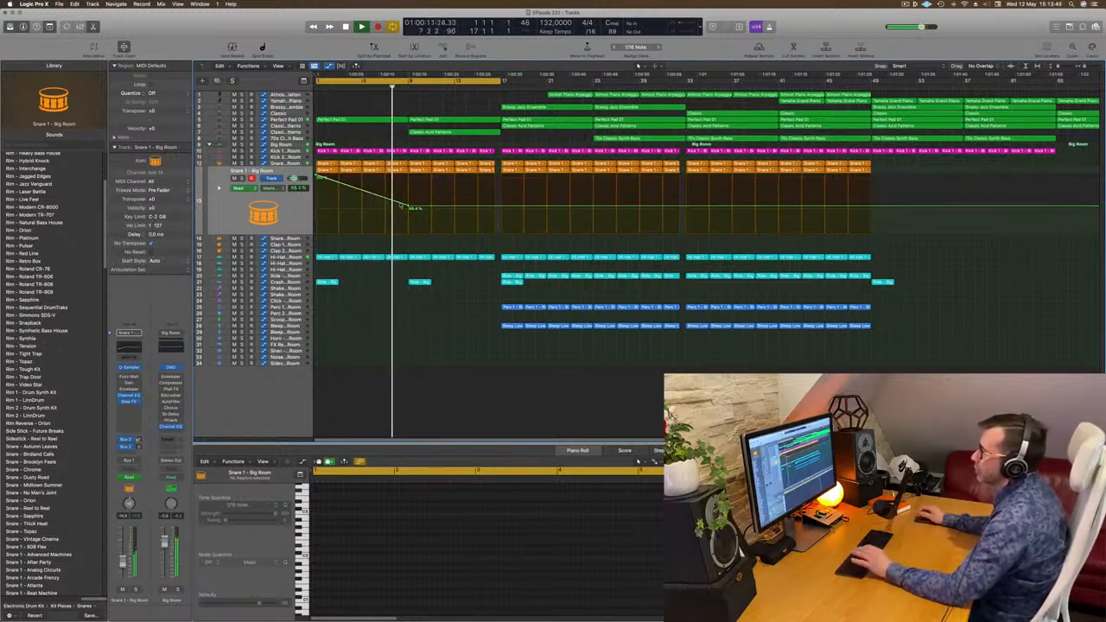
pyautogui.hscroll(3, 400, 206)
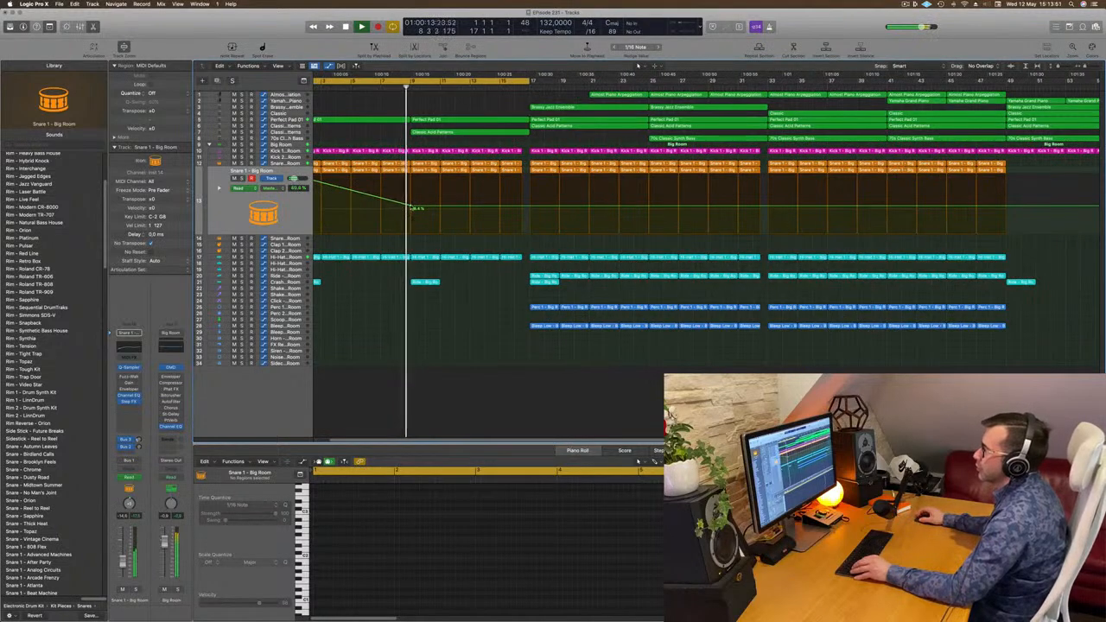
pyautogui.hscroll(2, 406, 207)
pyautogui.moveTo(406, 208); pyautogui.dragTo(402, 186)
pyautogui.press('super+Left')
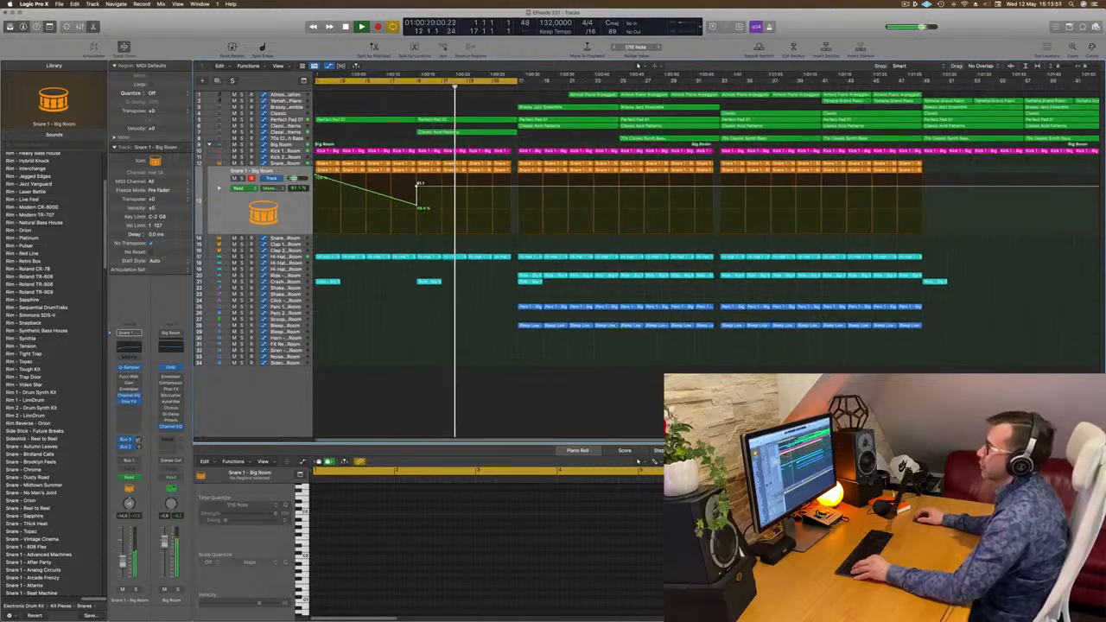
pyautogui.press('super+Left')
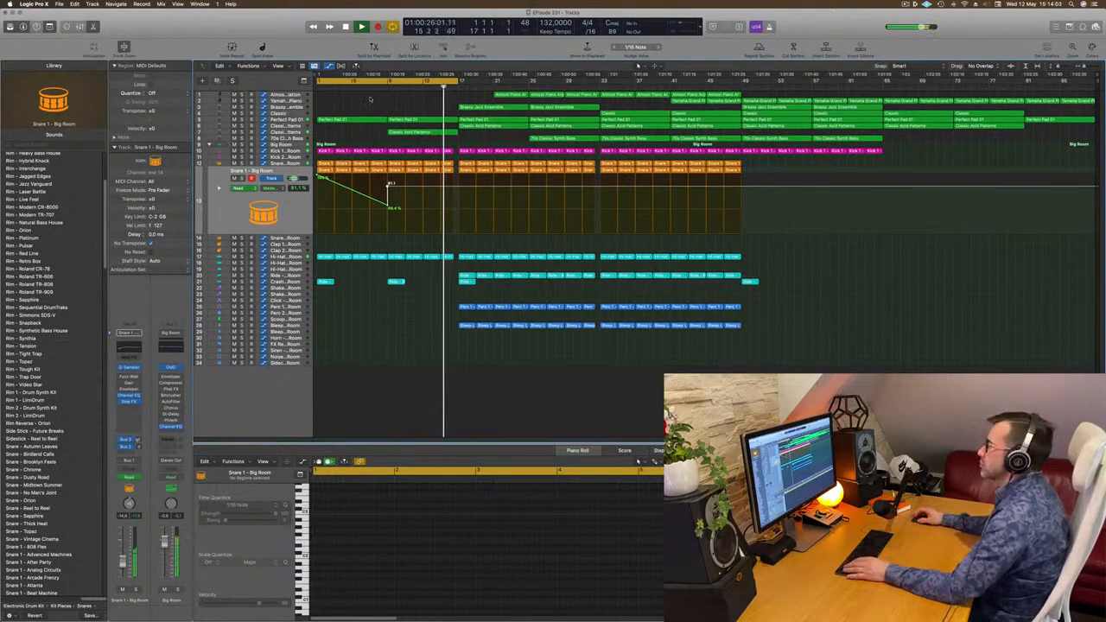
# Step: Stop playback, set the cycle range to bars 9–17 and play that section
pyautogui.click(406, 84)
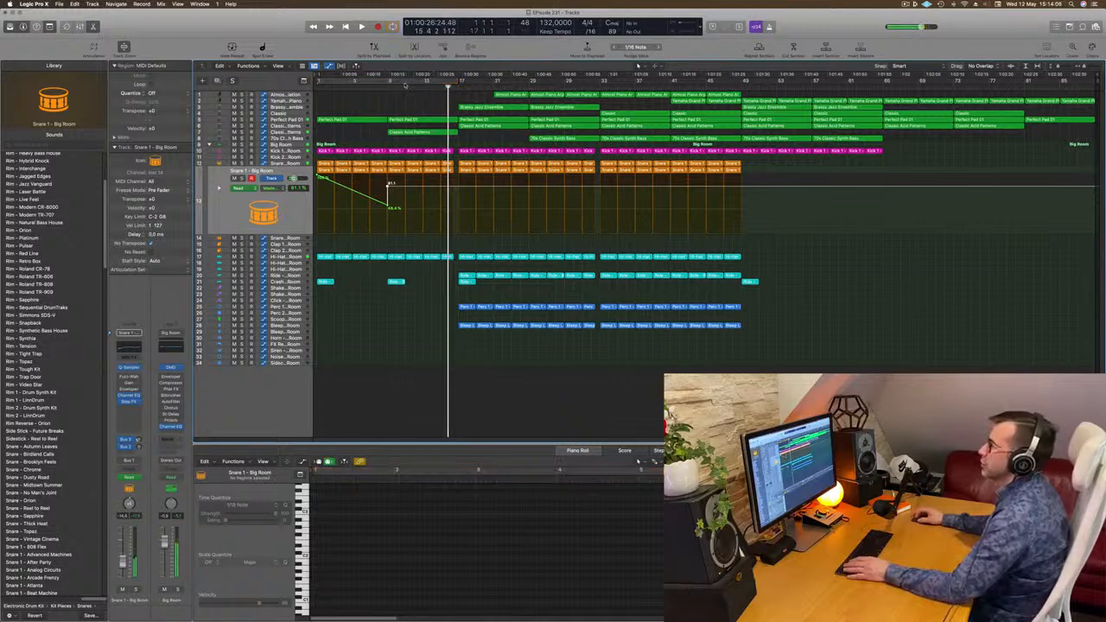
pyautogui.moveTo(392, 82); pyautogui.dragTo(448, 88)
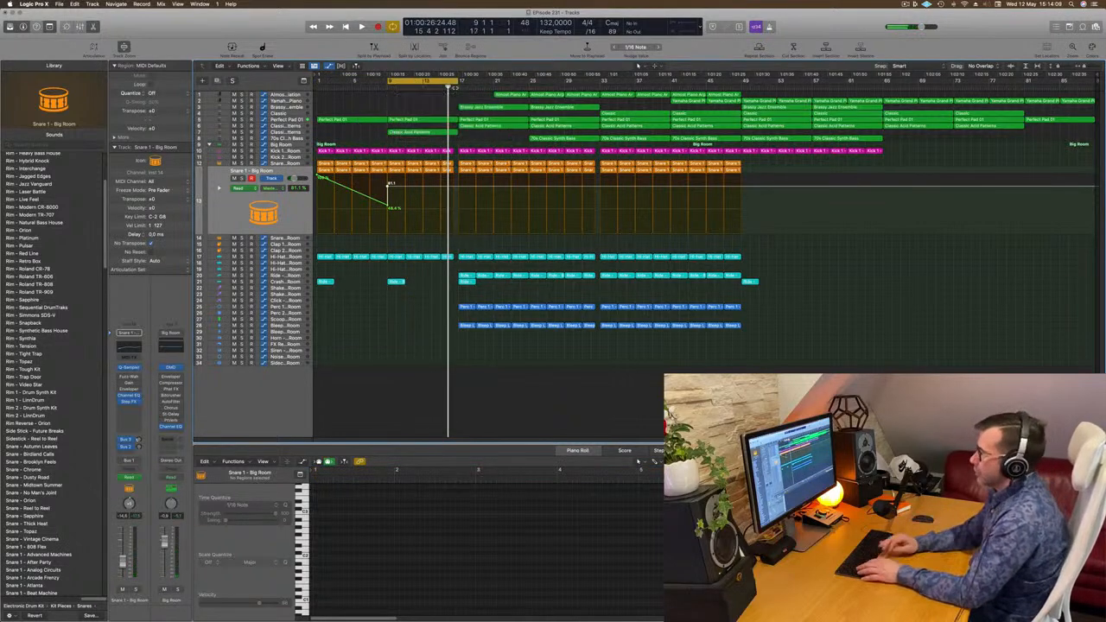
pyautogui.click(383, 118)
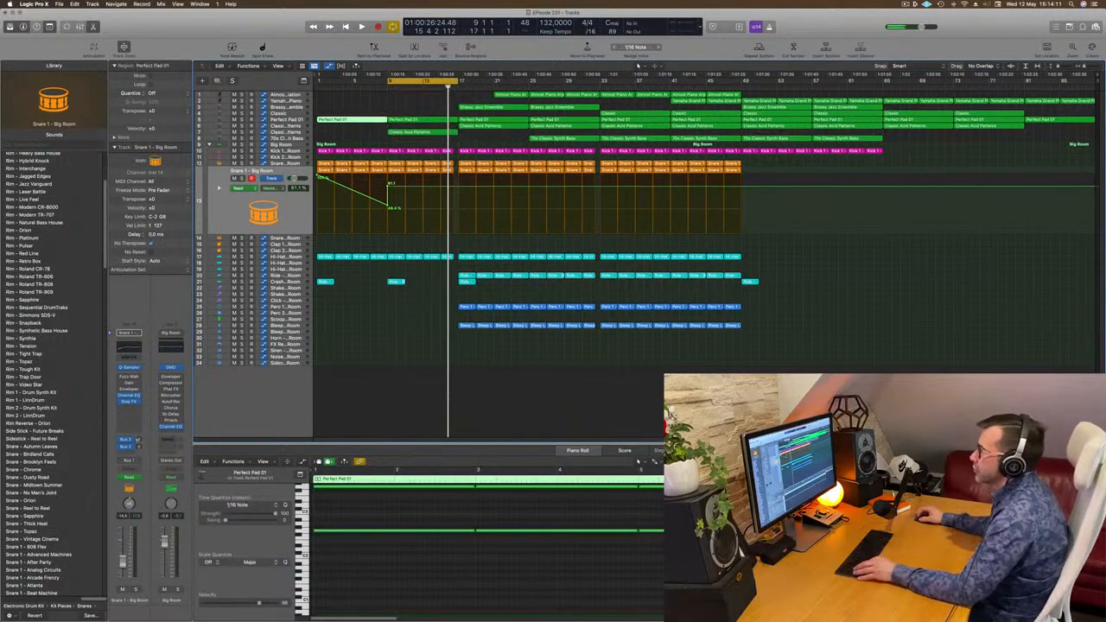
pyautogui.press('super+Right')
pyautogui.press('super+Right')
pyautogui.press('super+Right')
pyautogui.press('super+Right')
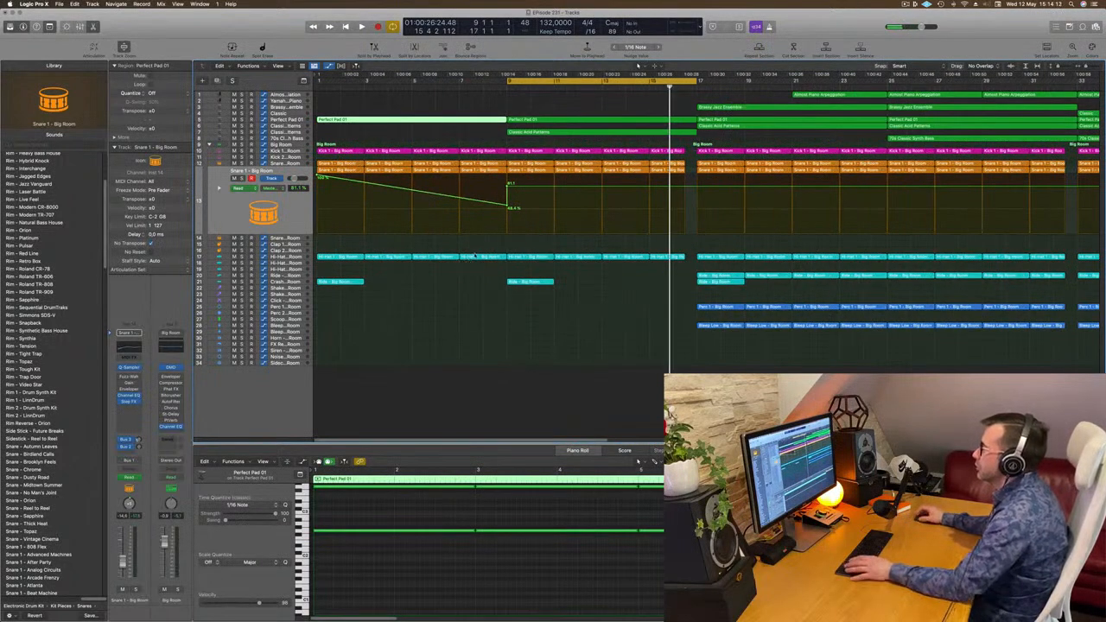
pyautogui.press('space')
# Step: Repeat the bar 9–17 section across all tracks twice, extending the intro to bar 33, and deselect the copied regions
pyautogui.press('super+Left')
pyautogui.press('super+Left')
pyautogui.press('super+Left')
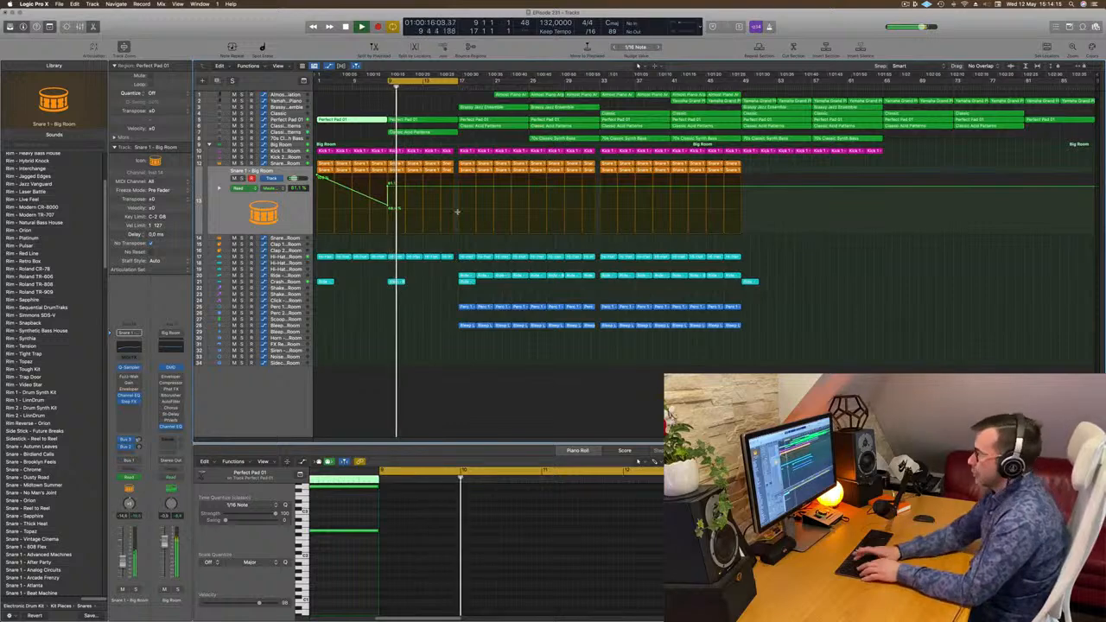
pyautogui.press('ctrl+super+r')
pyautogui.press('ctrl+super+r')
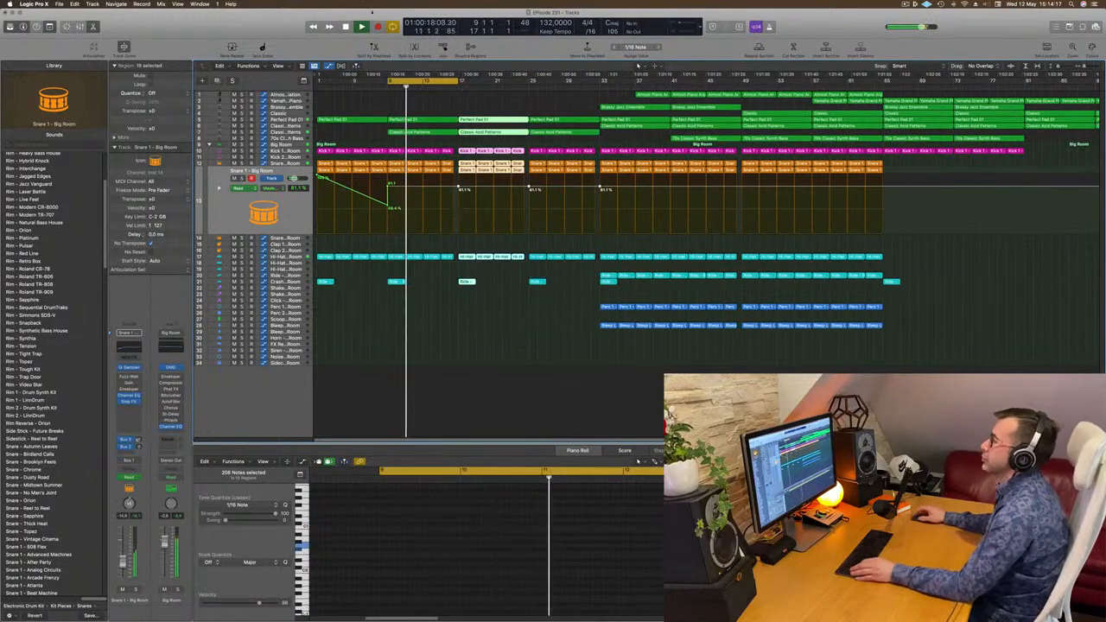
pyautogui.click(456, 104)
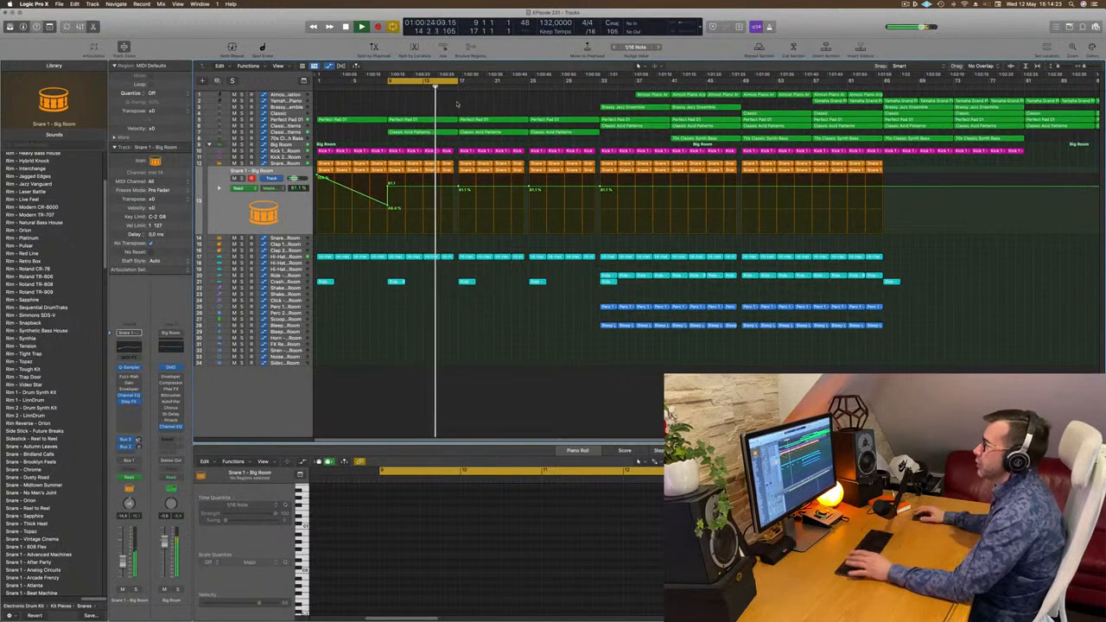
pyautogui.scroll(5, 442, 180)
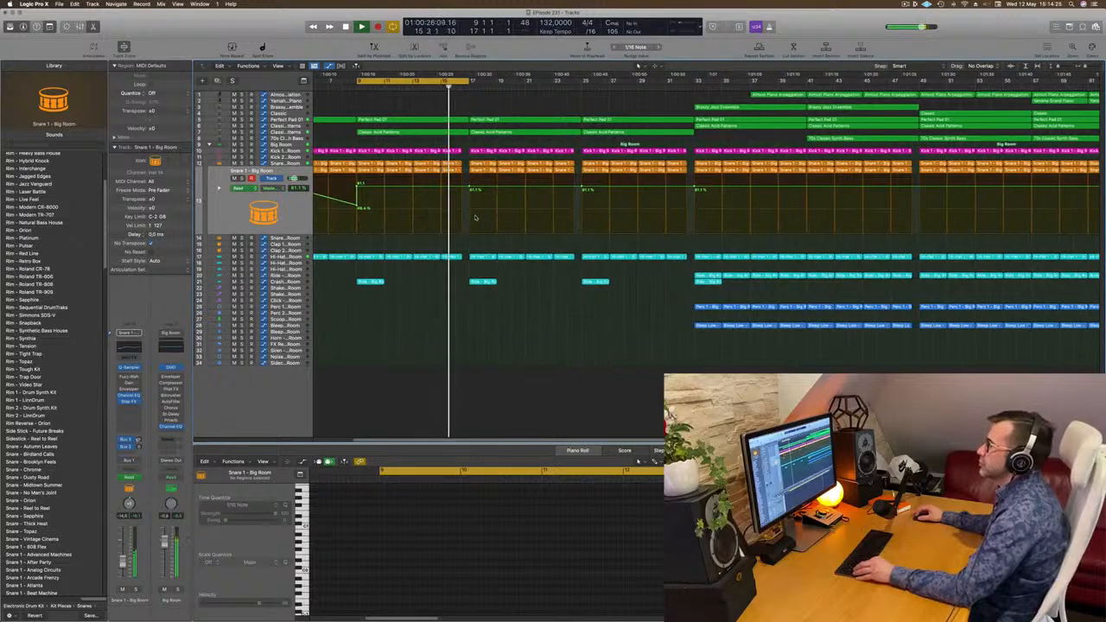
pyautogui.scroll(-3, 470, 190)
pyautogui.scroll(-2, 470, 190)
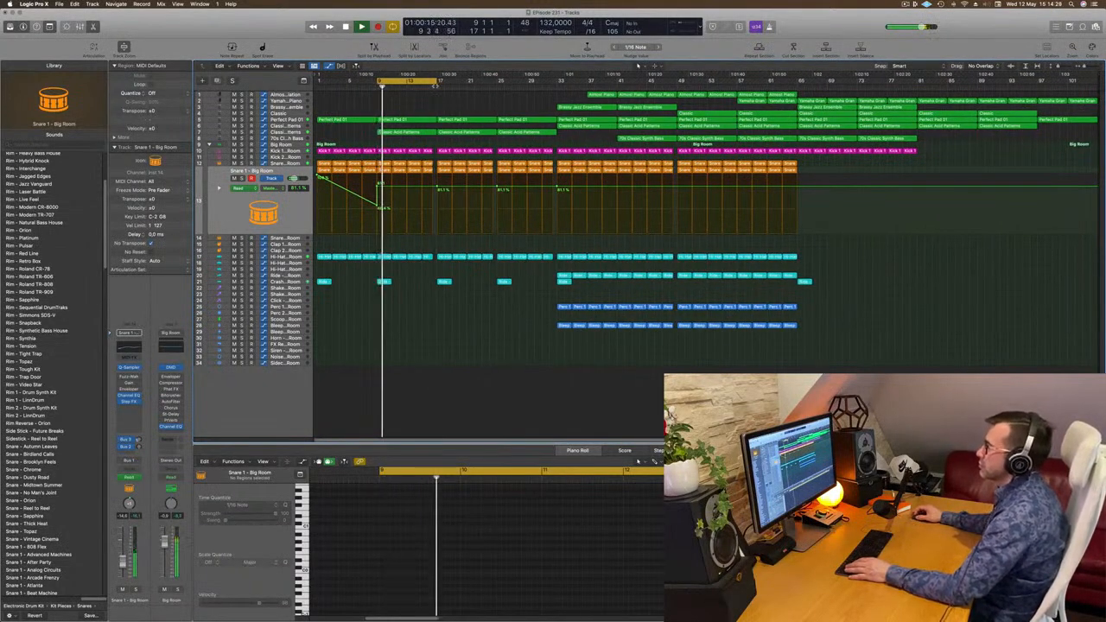
# Step: Remove the duplicated acid track's cutoff drop at bar 17, add a peak near bar 21 and replay from bar 9
pyautogui.click(396, 132)
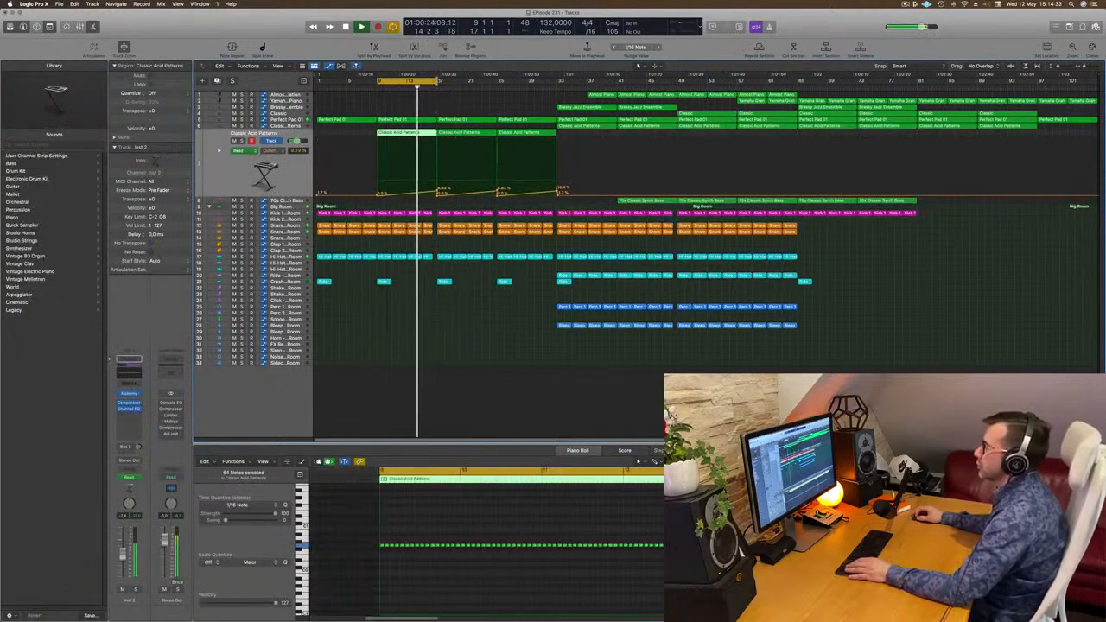
pyautogui.click(437, 197)
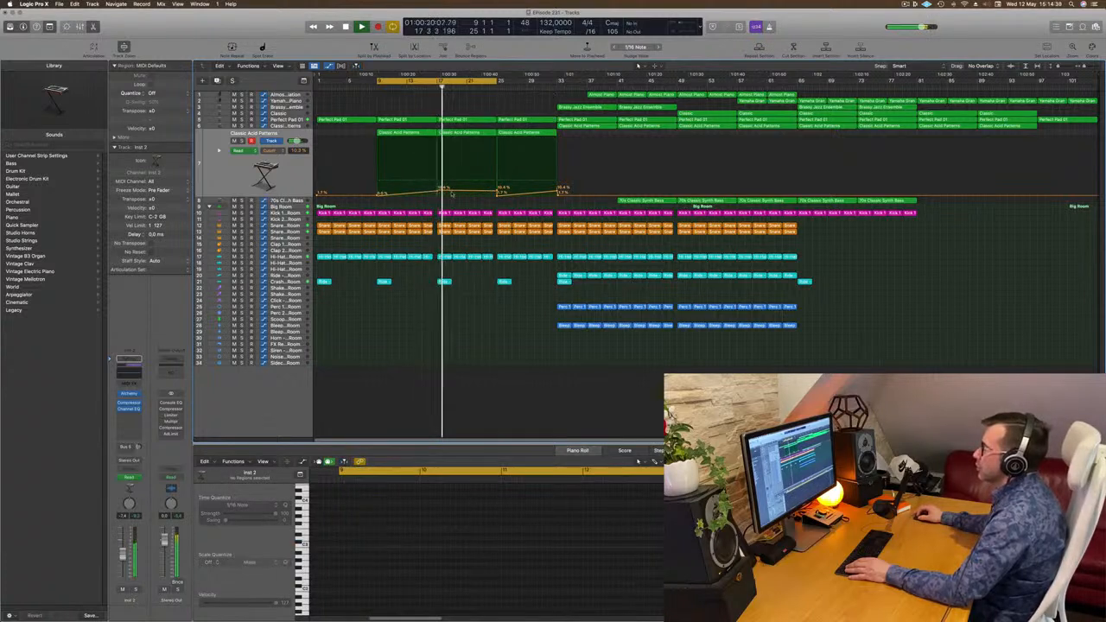
pyautogui.moveTo(469, 191); pyautogui.dragTo(466, 184)
pyautogui.scroll(1, 427, 140)
pyautogui.press('space')
pyautogui.press('space')
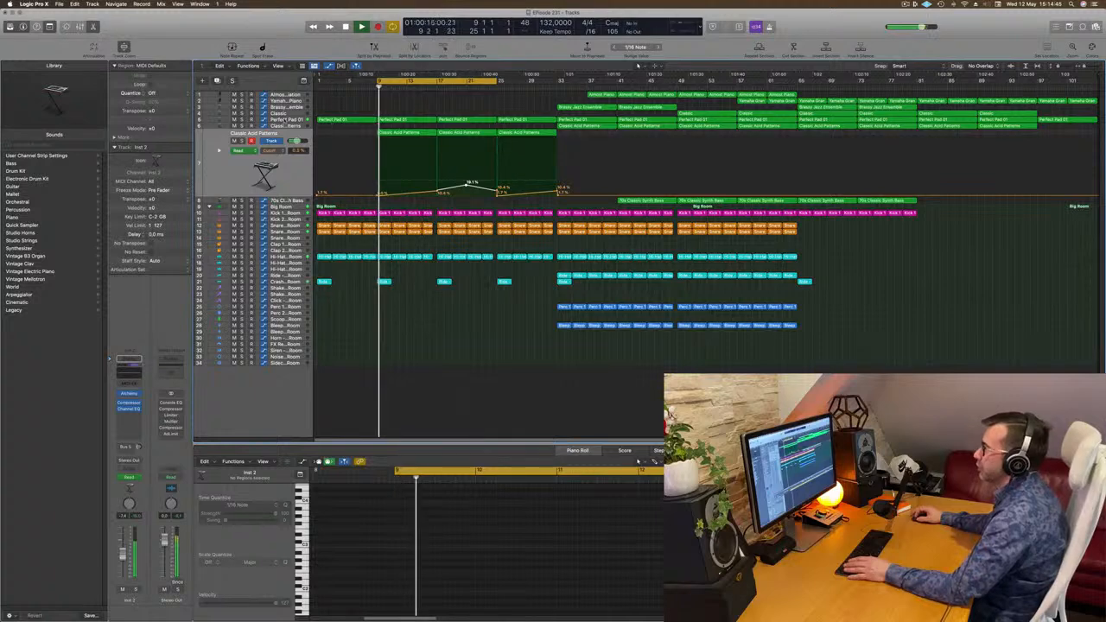
# Step: Remove the Perfect Pad 01 cutoff drop at bar 17 and add a slight dip near bar 21
pyautogui.click(284, 121)
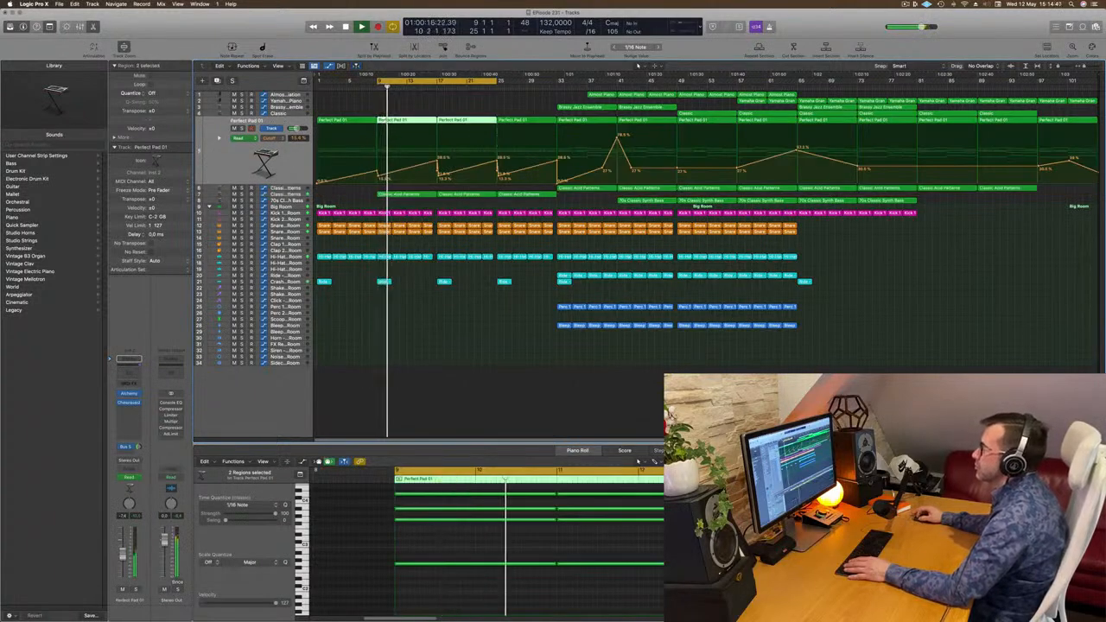
pyautogui.doubleClick(437, 174)
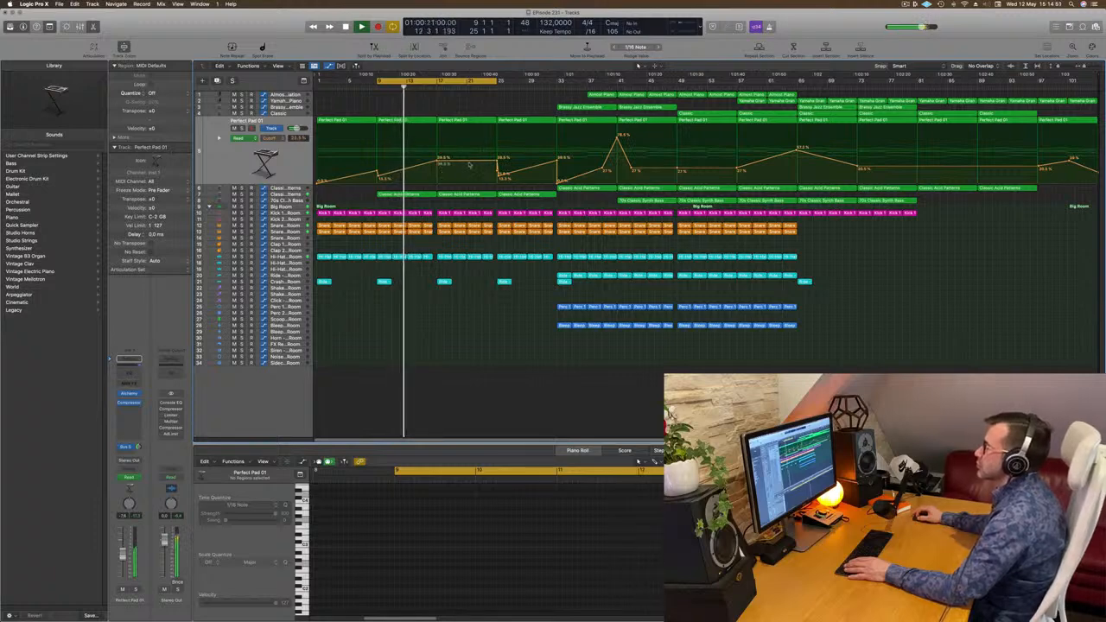
pyautogui.moveTo(473, 159); pyautogui.dragTo(473, 170)
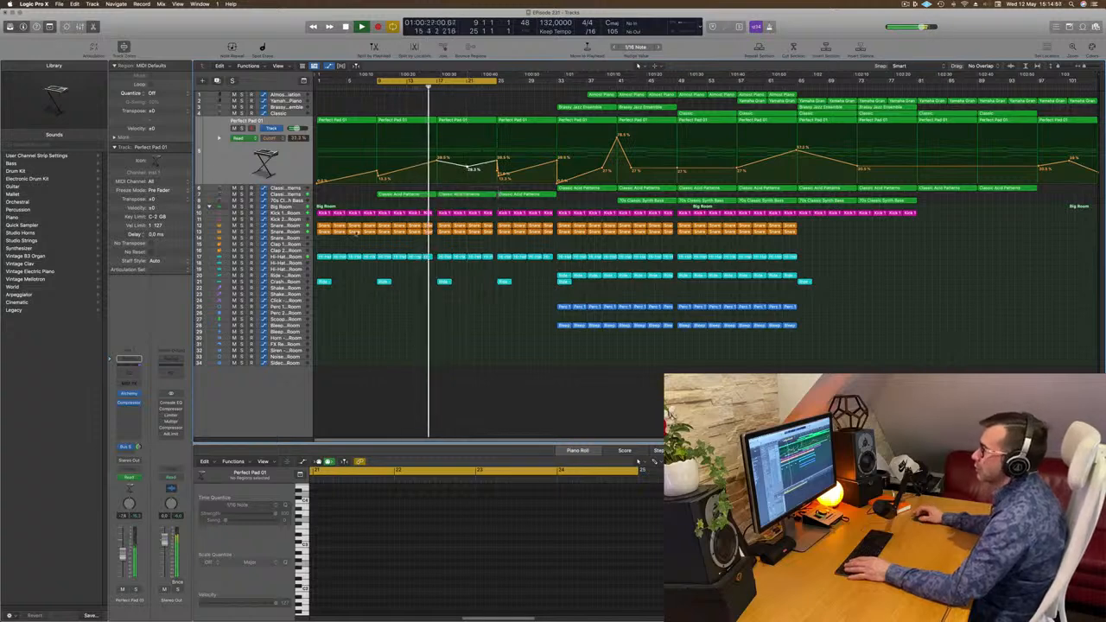
# Step: Reshape the snare's Mix automation to fall steeply from bar 17 to near zero at bar 25, rising back to 81.1 % at bar 33
pyautogui.click(300, 232)
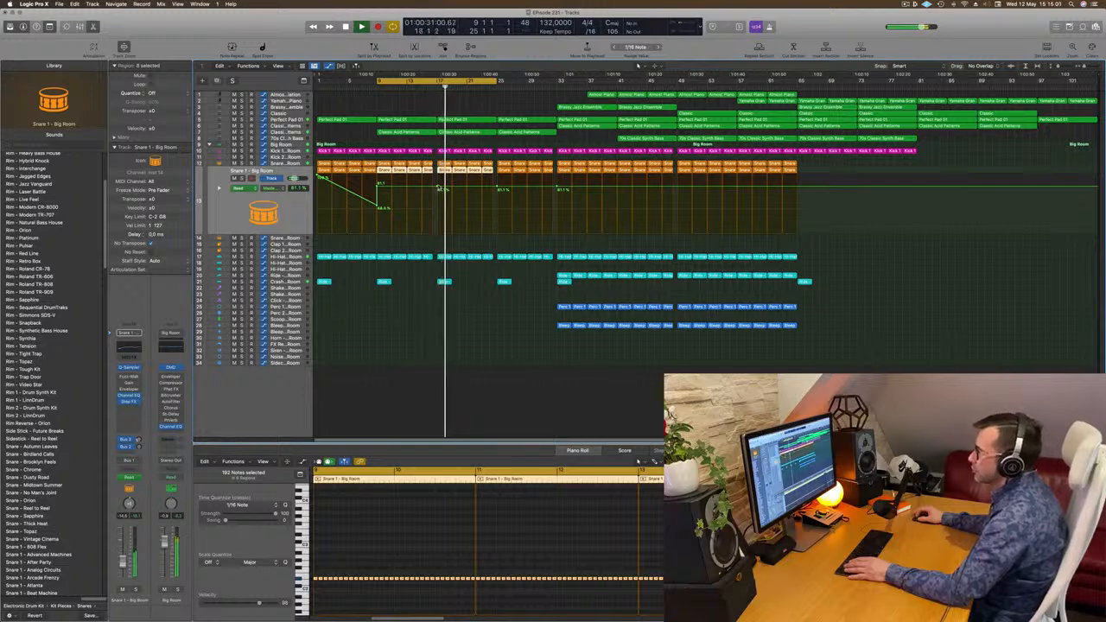
pyautogui.moveTo(438, 187); pyautogui.dragTo(492, 234)
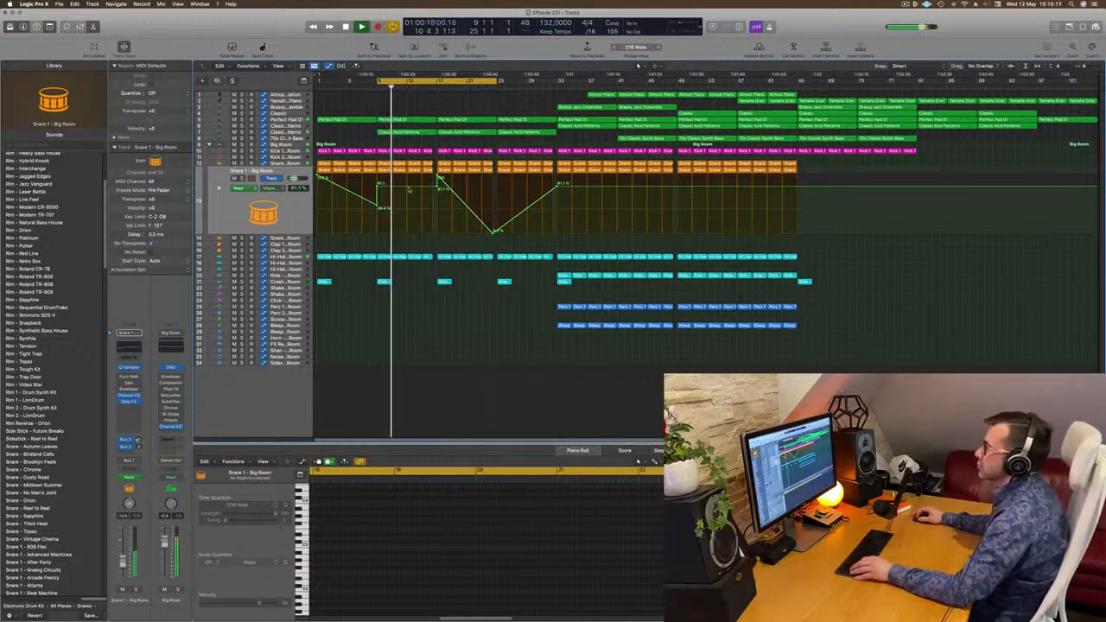
# Step: Add a slight dip near bar 13 in the snare's Mix automation and lower the point just before bar 17 to about 71.6 %
pyautogui.moveTo(408, 185); pyautogui.dragTo(433, 186)
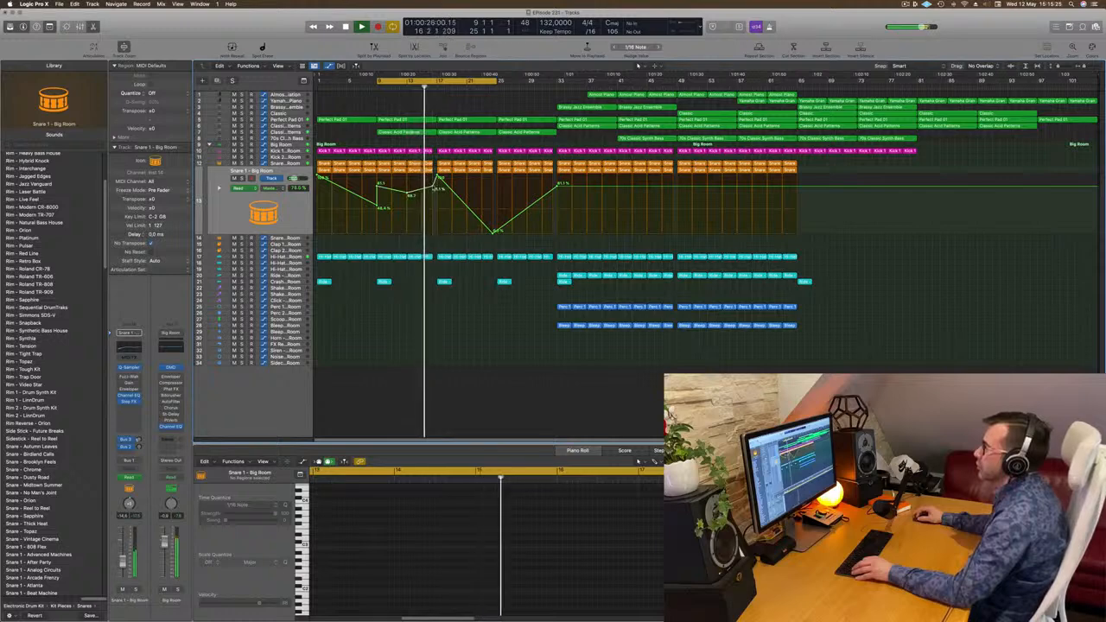
pyautogui.click(433, 185)
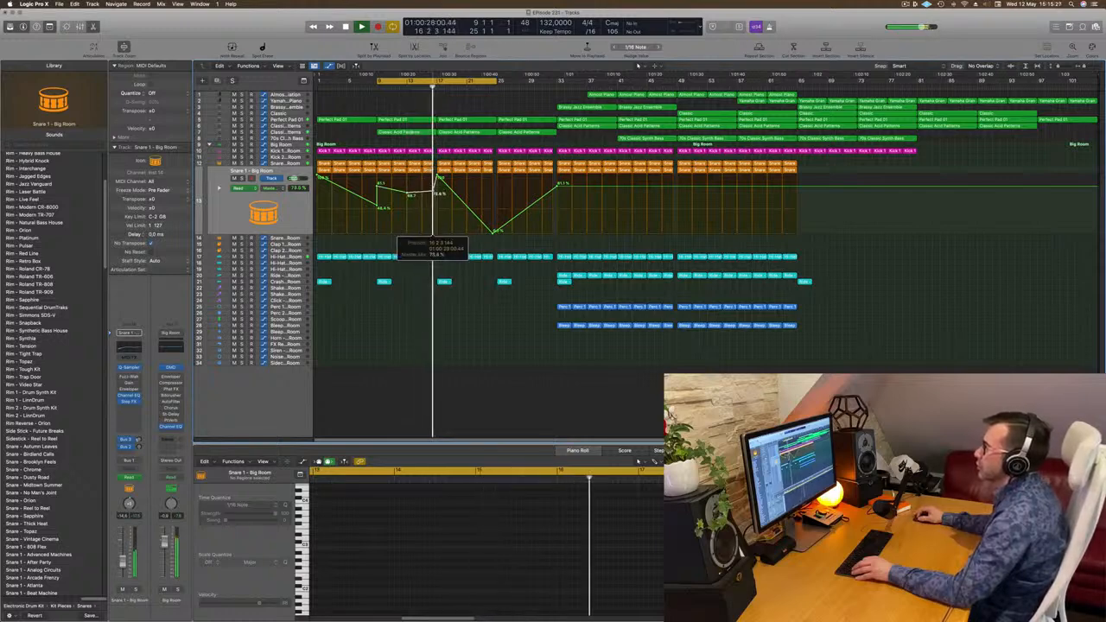
pyautogui.moveTo(433, 185); pyautogui.dragTo(433, 191)
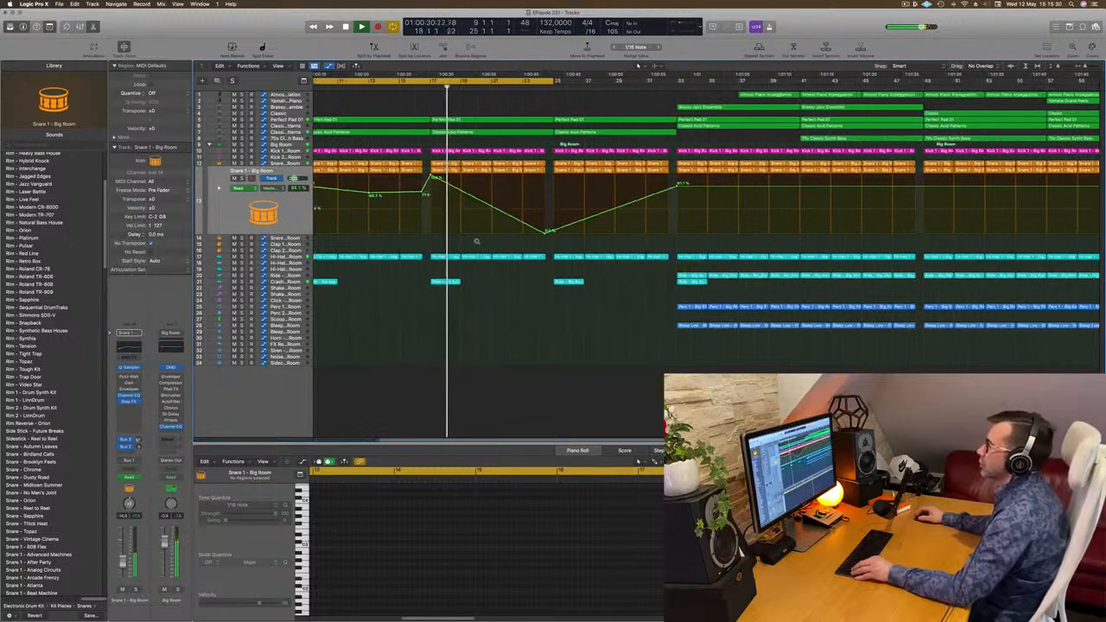
pyautogui.scroll(-5, 476, 241)
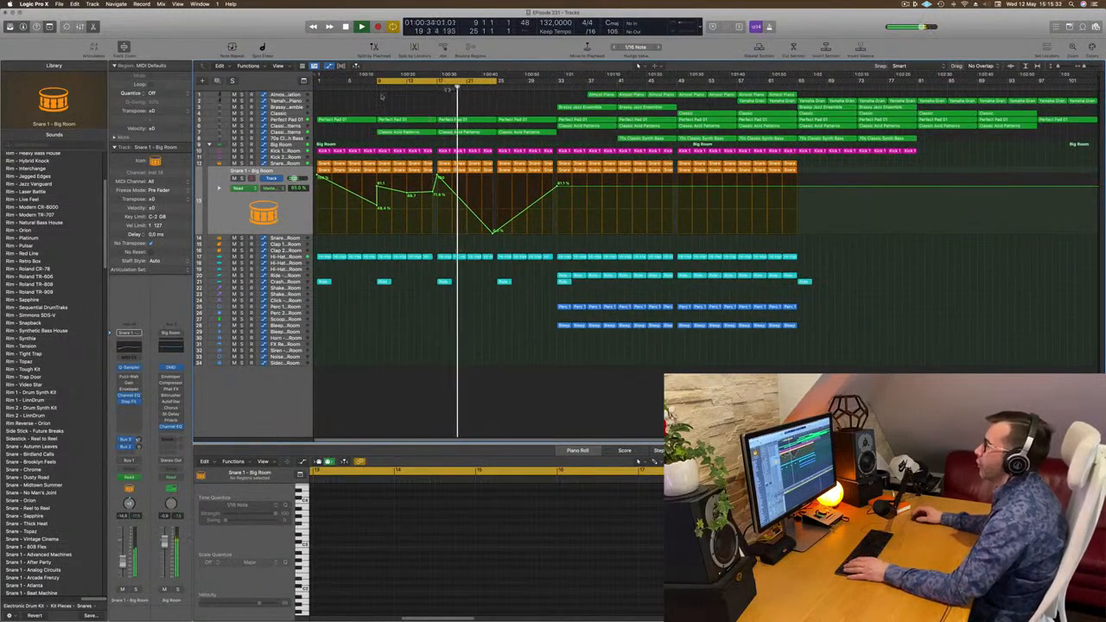
# Step: Copy the Brassy Jazz Ensemble region from bar 33 to bar 17 and bring its notes into view for editing
pyautogui.click(588, 107)
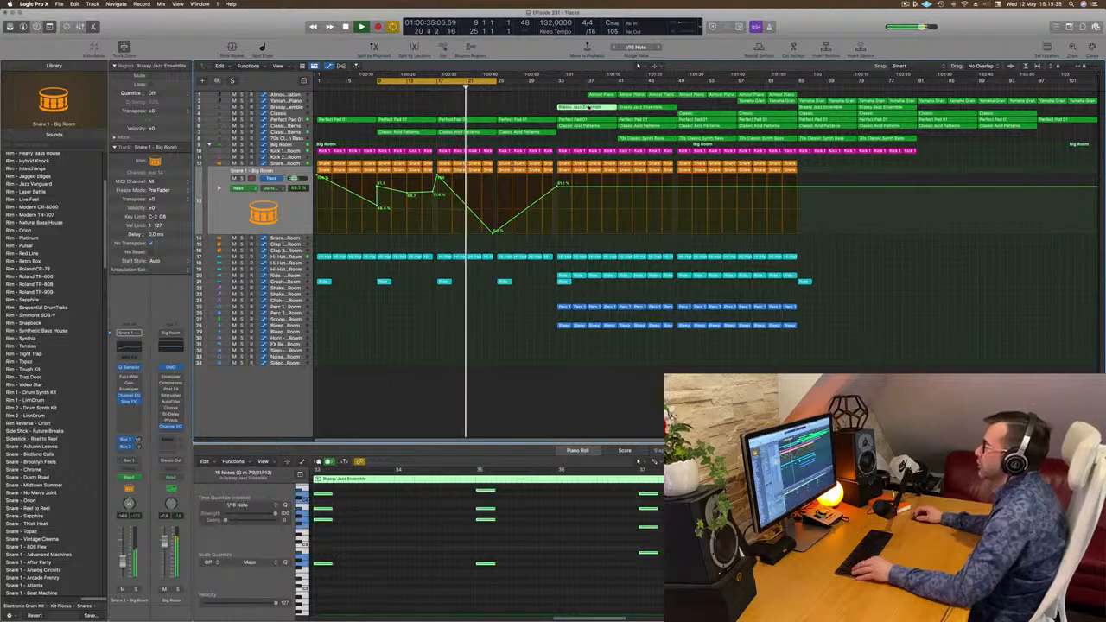
pyautogui.moveTo(588, 107); pyautogui.dragTo(471, 111)
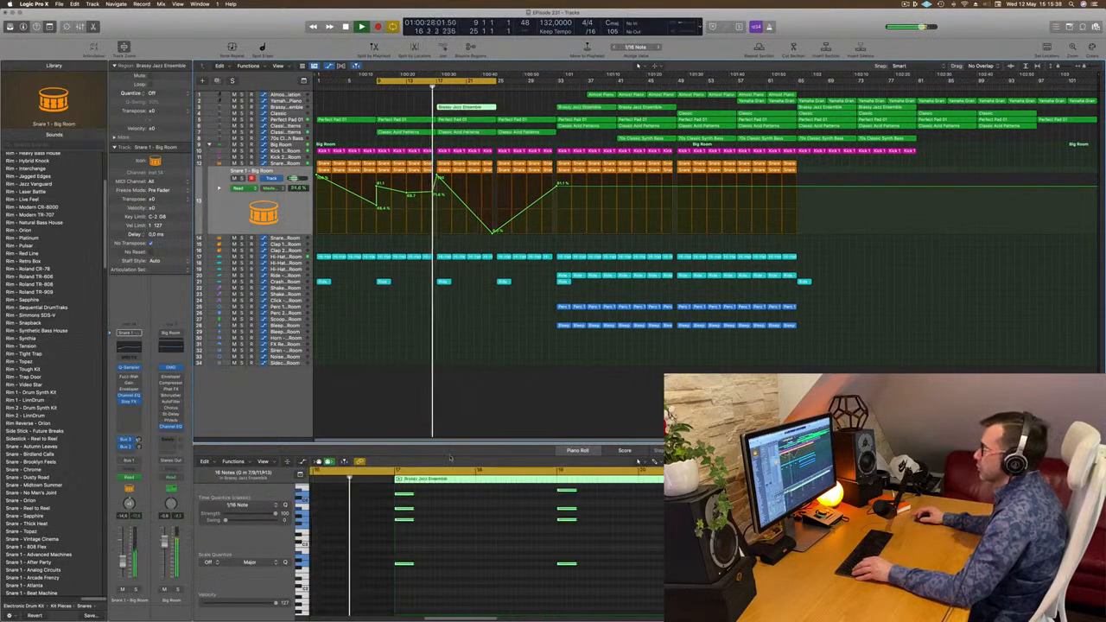
pyautogui.scroll(-2, 552, 549)
pyautogui.scroll(4, 553, 549)
pyautogui.scroll(-2, 539, 551)
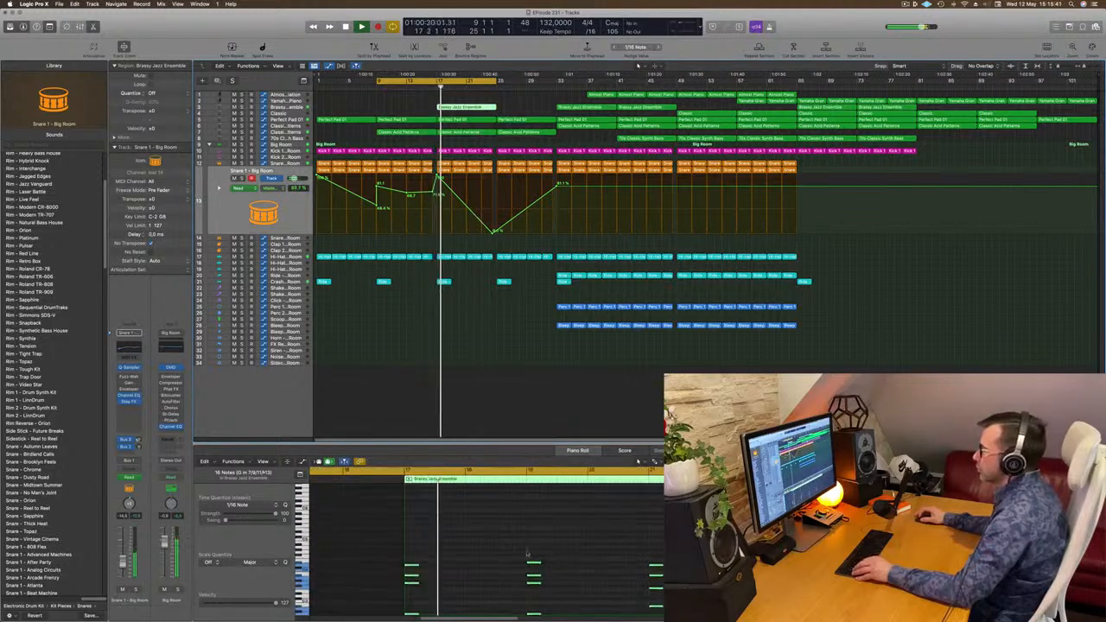
pyautogui.scroll(-2, 530, 546)
pyautogui.moveTo(517, 530); pyautogui.dragTo(795, 593)
pyautogui.press('Delete')
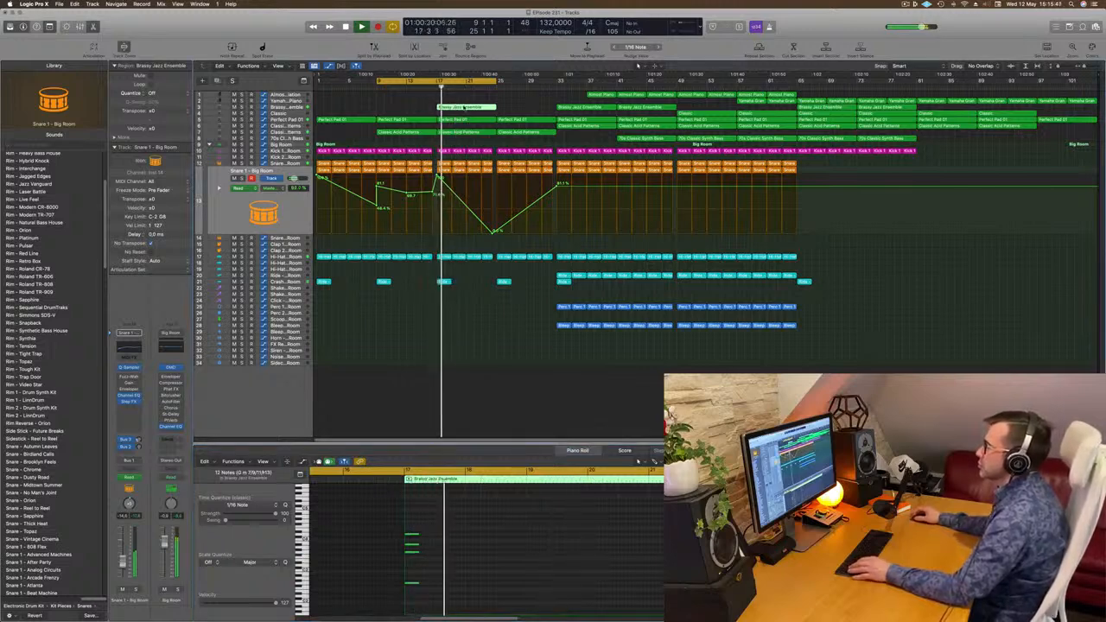
pyautogui.press('super+z')
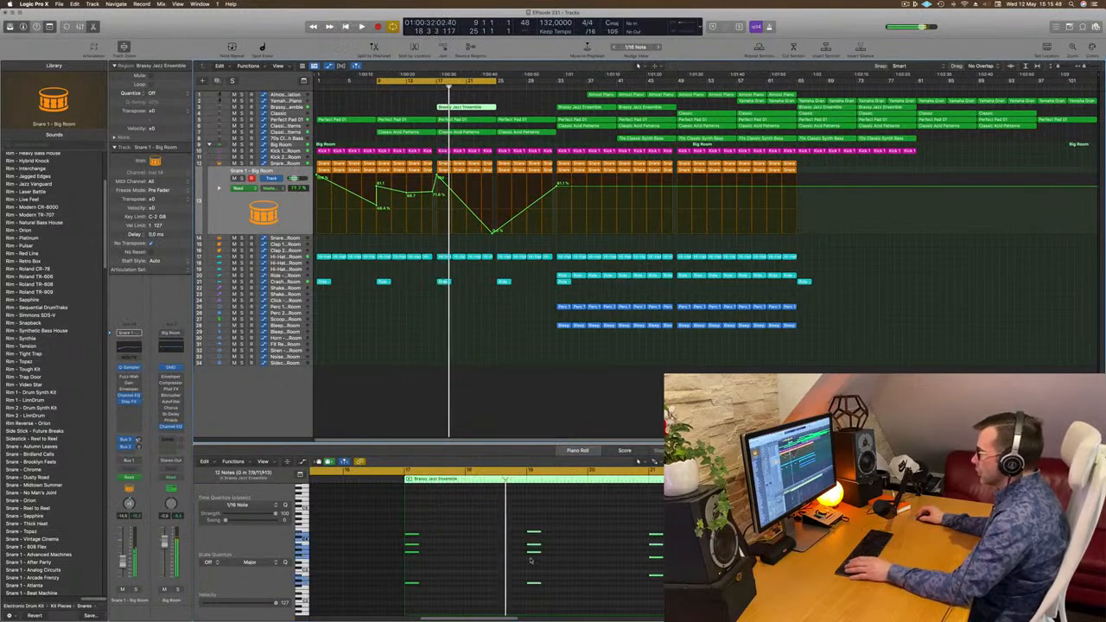
# Step: Move the chords from bar 19 onward earlier in the copied Brassy Jazz Ensemble region and replay from just before bar 17
pyautogui.scroll(-3, 511, 486)
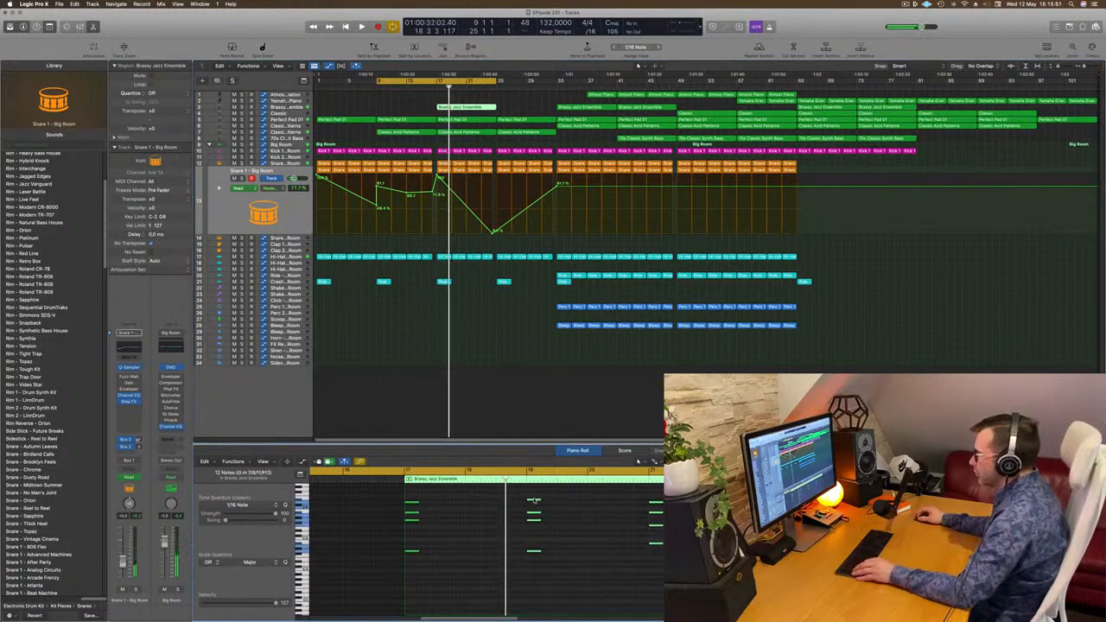
pyautogui.moveTo(529, 500); pyautogui.dragTo(446, 502)
pyautogui.press('space')
pyautogui.click(429, 86)
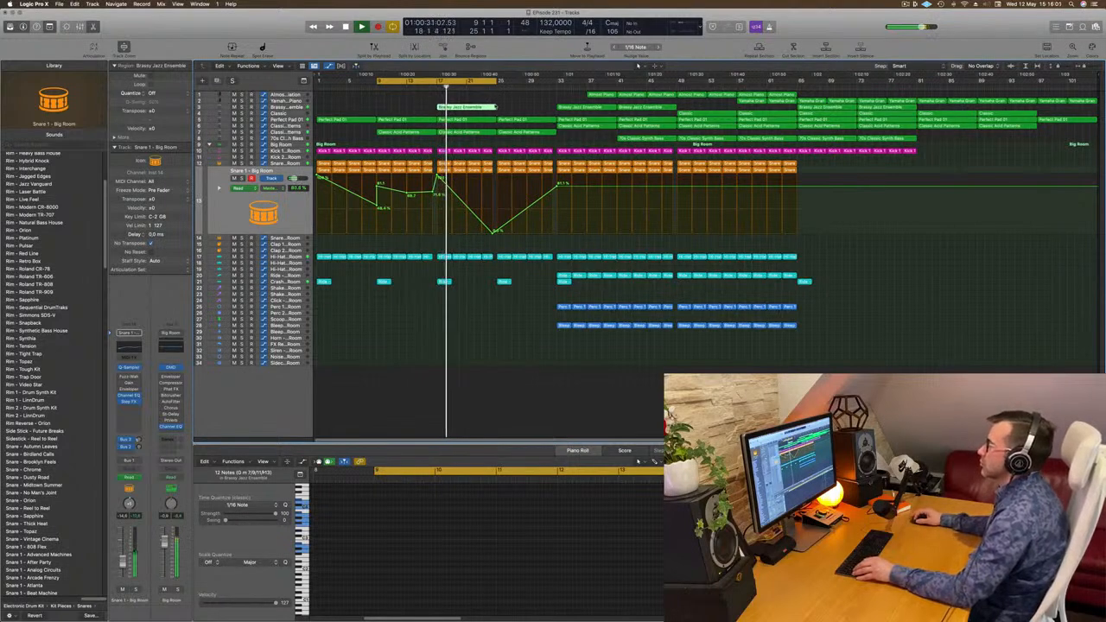
# Step: Split the copied Brassy Jazz Ensemble region at bar 21 and replace its second half with a copy of the first half
pyautogui.click(477, 105)
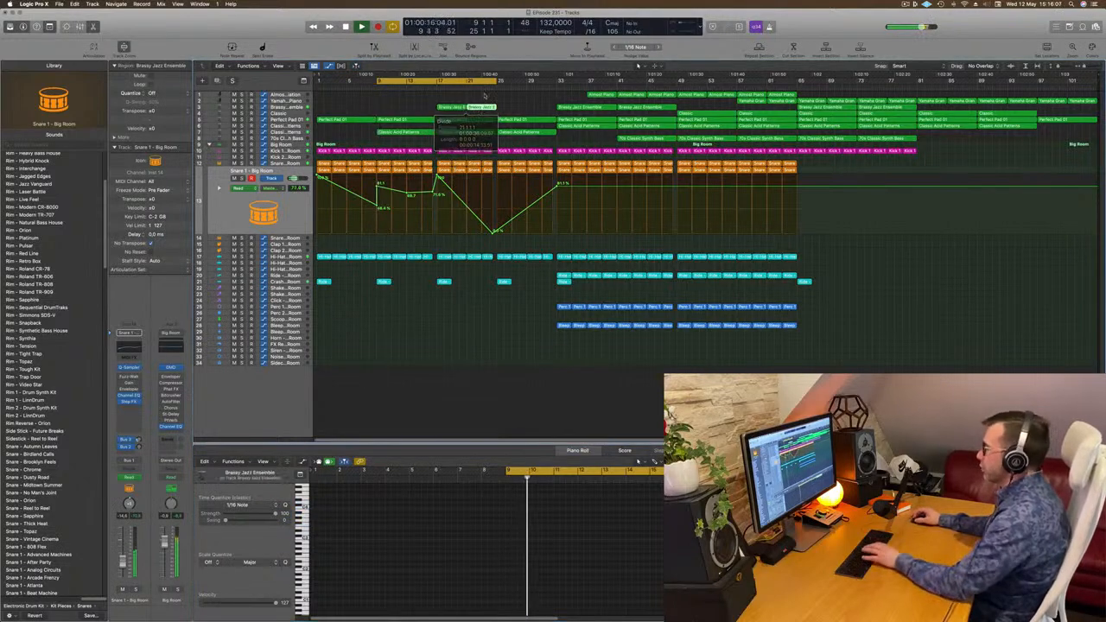
pyautogui.press('Delete')
pyautogui.click(452, 108)
pyautogui.moveTo(452, 108); pyautogui.dragTo(463, 110)
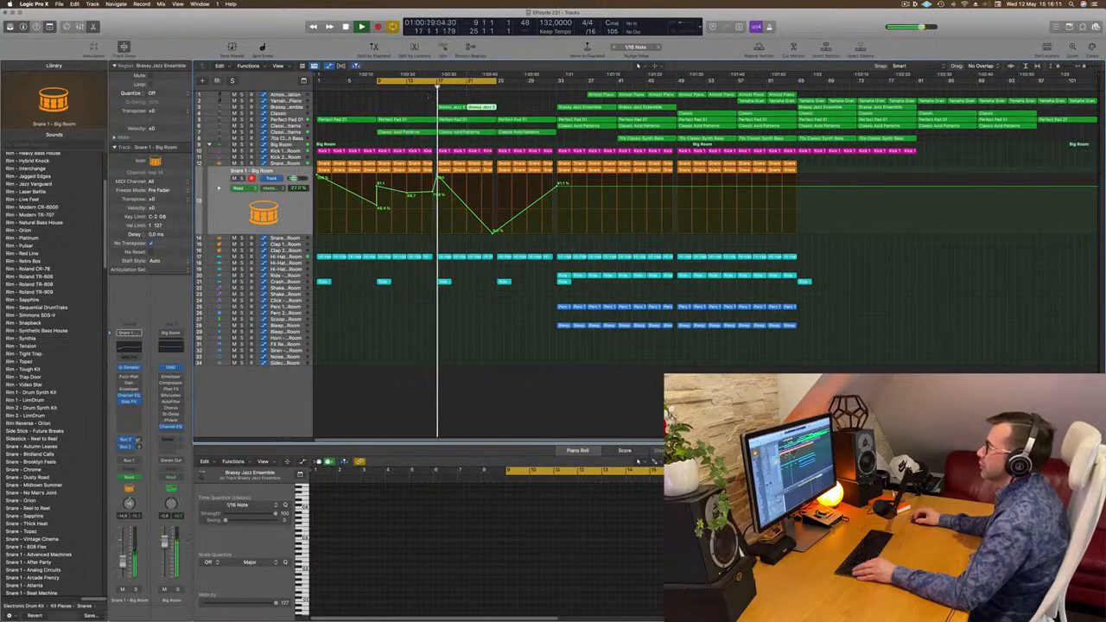
# Step: Examine the Brassy Jazz Ensemble track and its two regions between bars 17 and 25 during playback
pyautogui.click(299, 107)
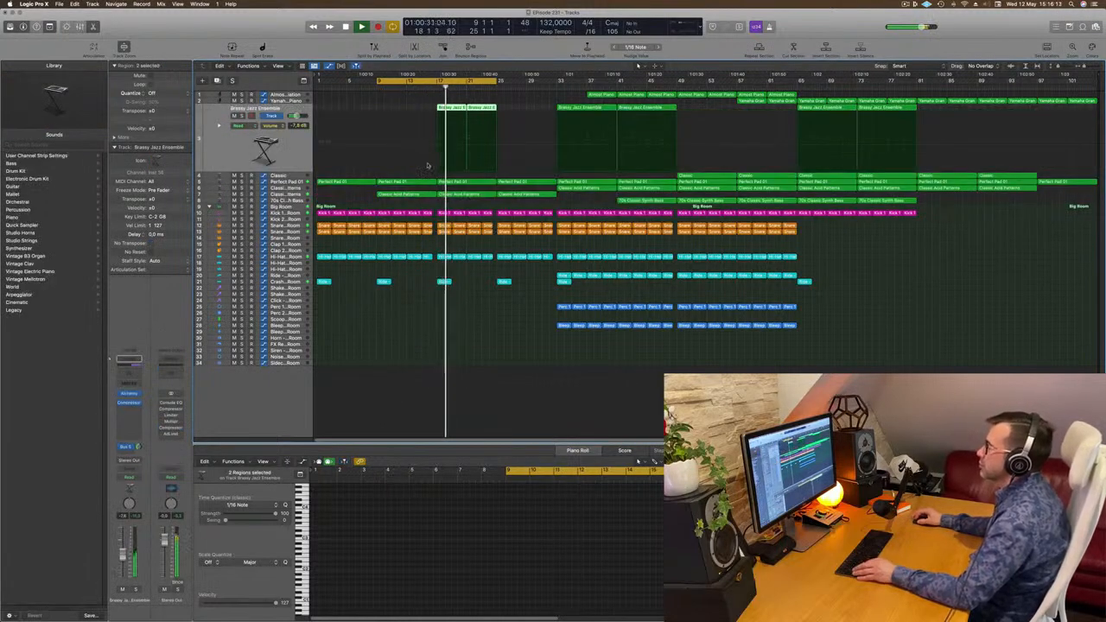
pyautogui.press('super+Right')
pyautogui.press('super+Right')
pyautogui.press('super+Left')
pyautogui.press('super+Right')
pyautogui.press('super+Left')
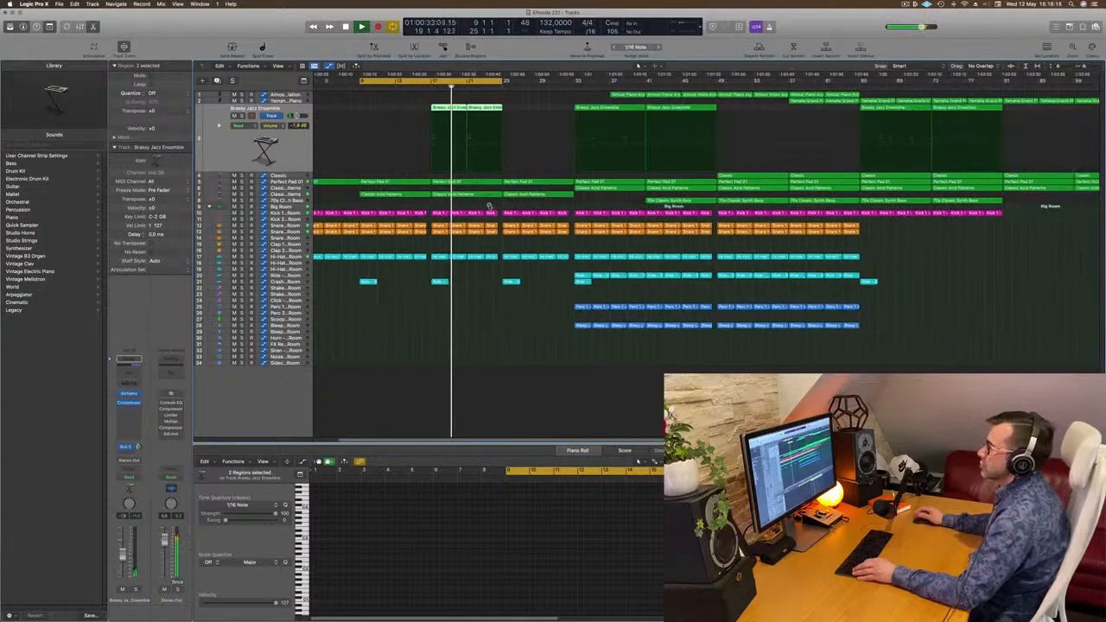
pyautogui.press('super+Right')
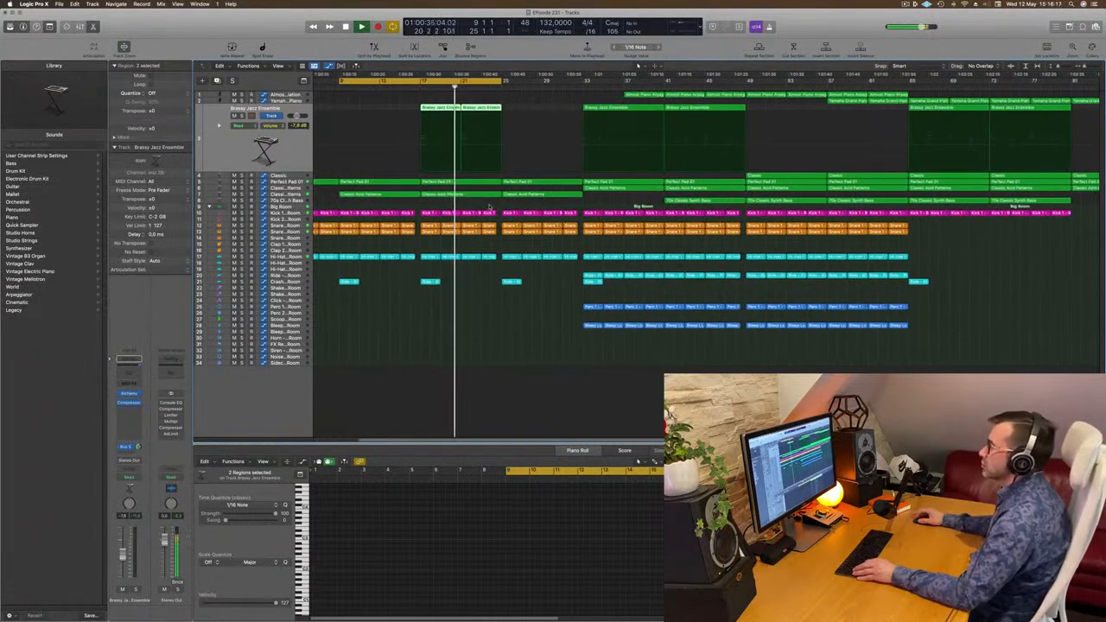
pyautogui.press('super+Right')
pyautogui.press('super+Left')
pyautogui.press('super+Left')
pyautogui.press('super+Right')
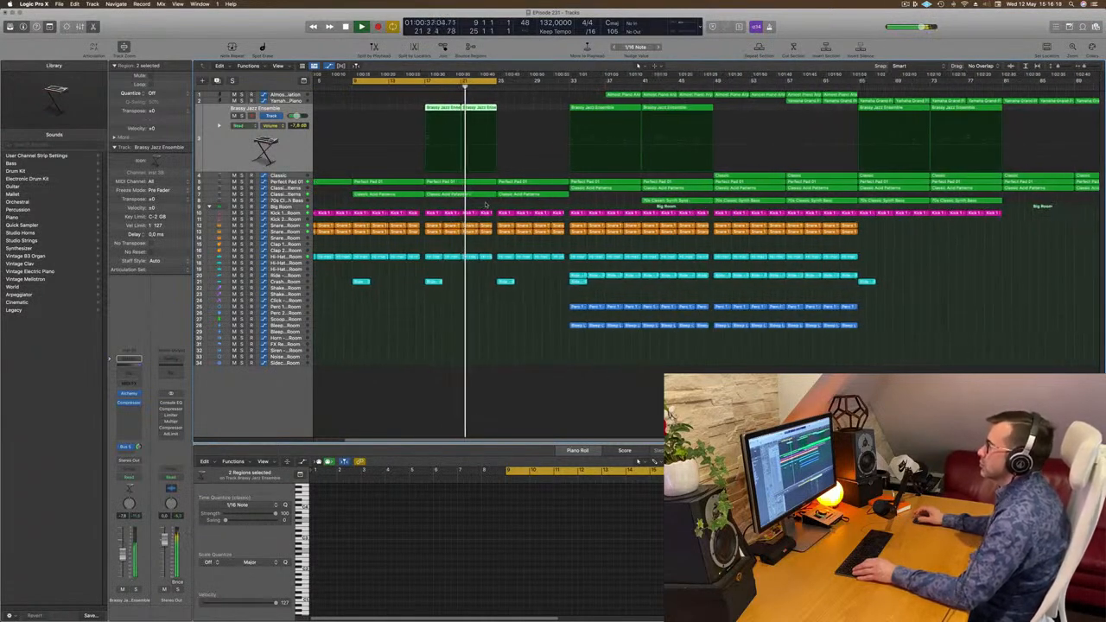
pyautogui.press('super+Left')
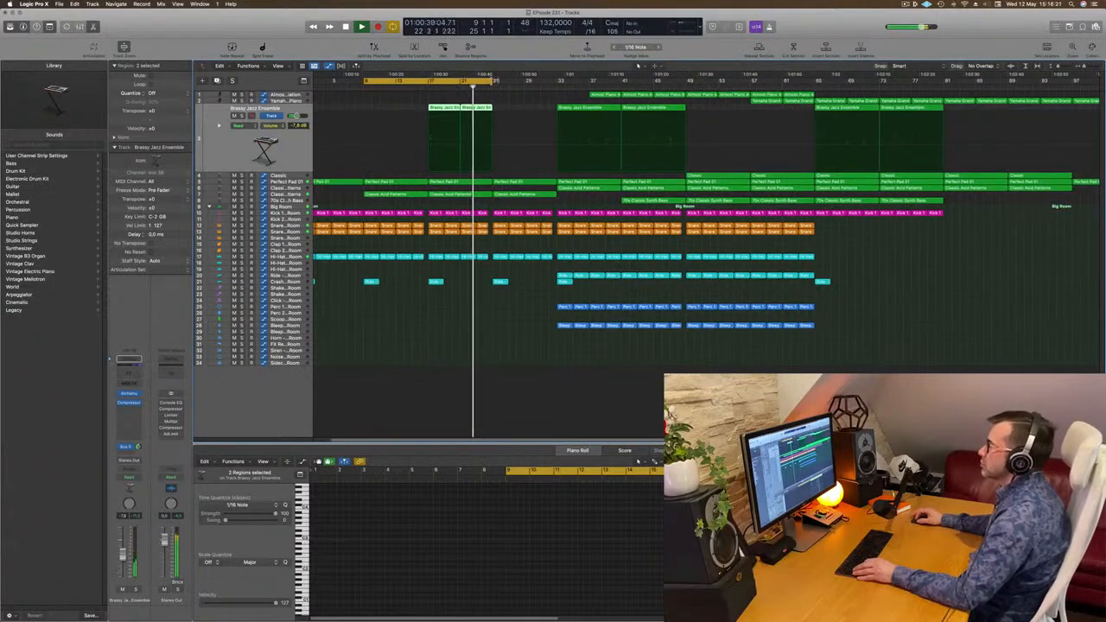
# Step: Extend the end of the cycle range from bar 25 to just before bar 33
pyautogui.moveTo(493, 82); pyautogui.dragTo(553, 89)
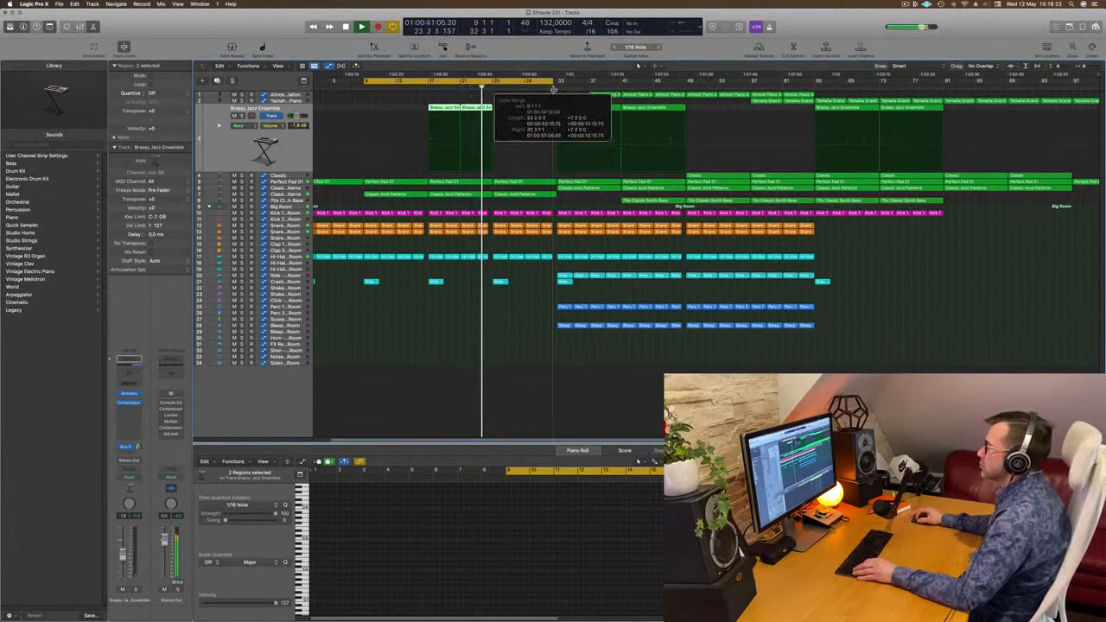
pyautogui.scroll(6, 450, 178)
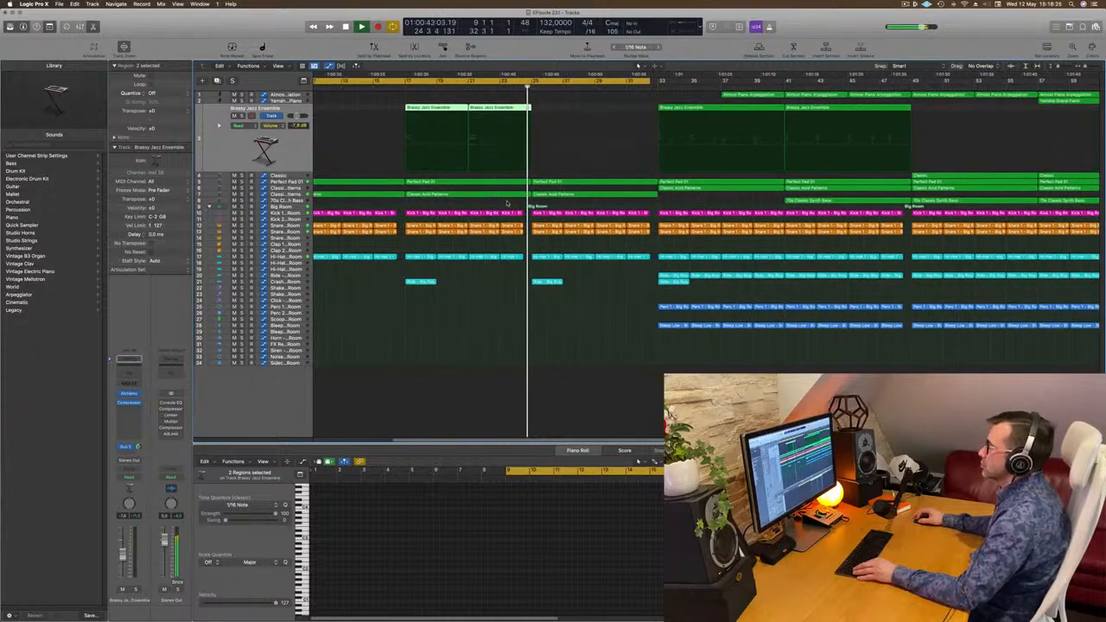
pyautogui.scroll(-5, 427, 178)
pyautogui.scroll(-2, 487, 127)
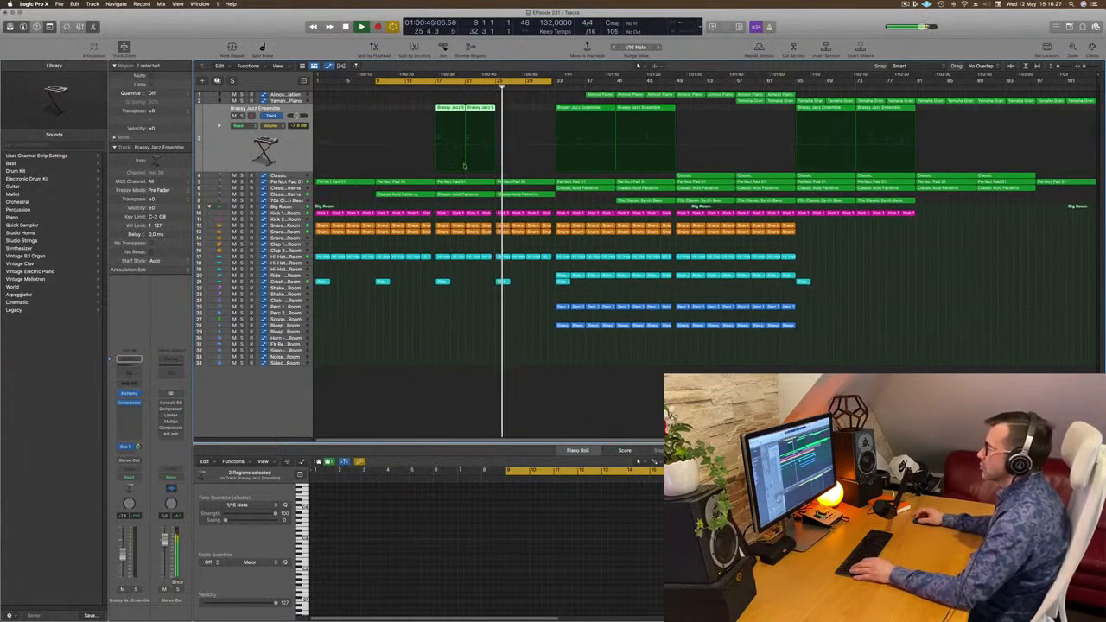
# Step: Raise the snare's Mix automation sharply at bar 25 to about 70 % and hold it level up to bar 33
pyautogui.click(296, 232)
pyautogui.click(495, 231)
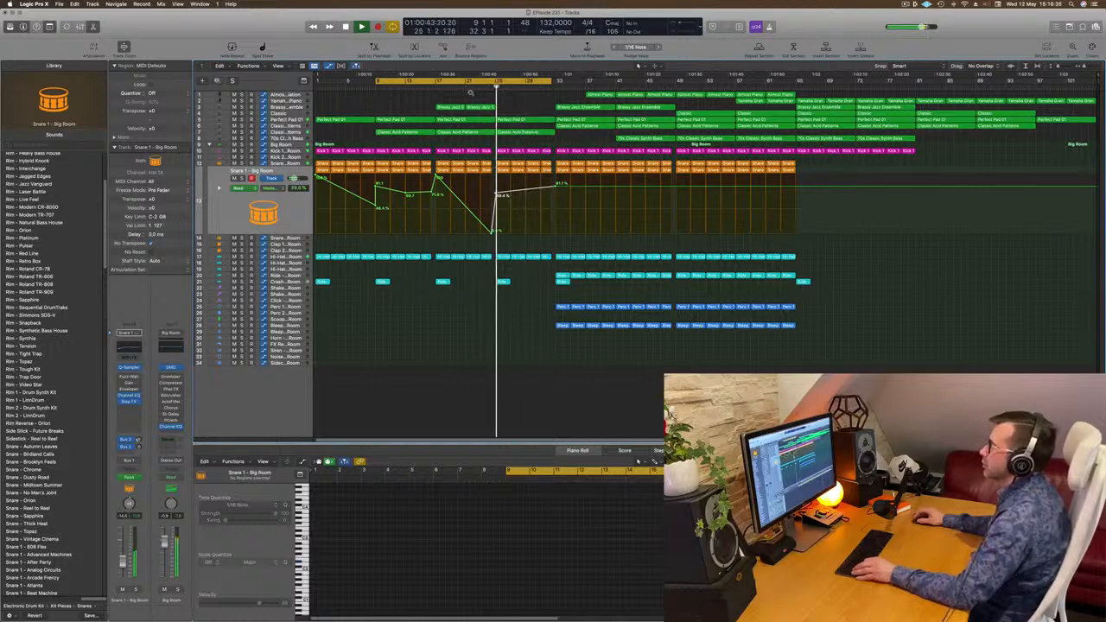
pyautogui.moveTo(557, 185); pyautogui.dragTo(557, 192)
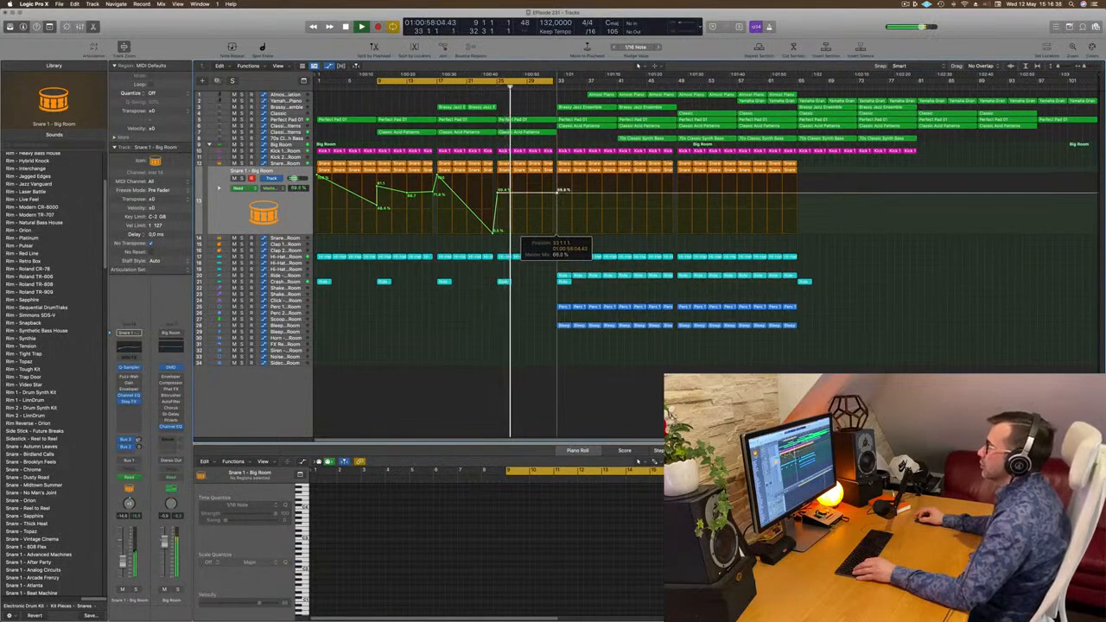
pyautogui.click(554, 190)
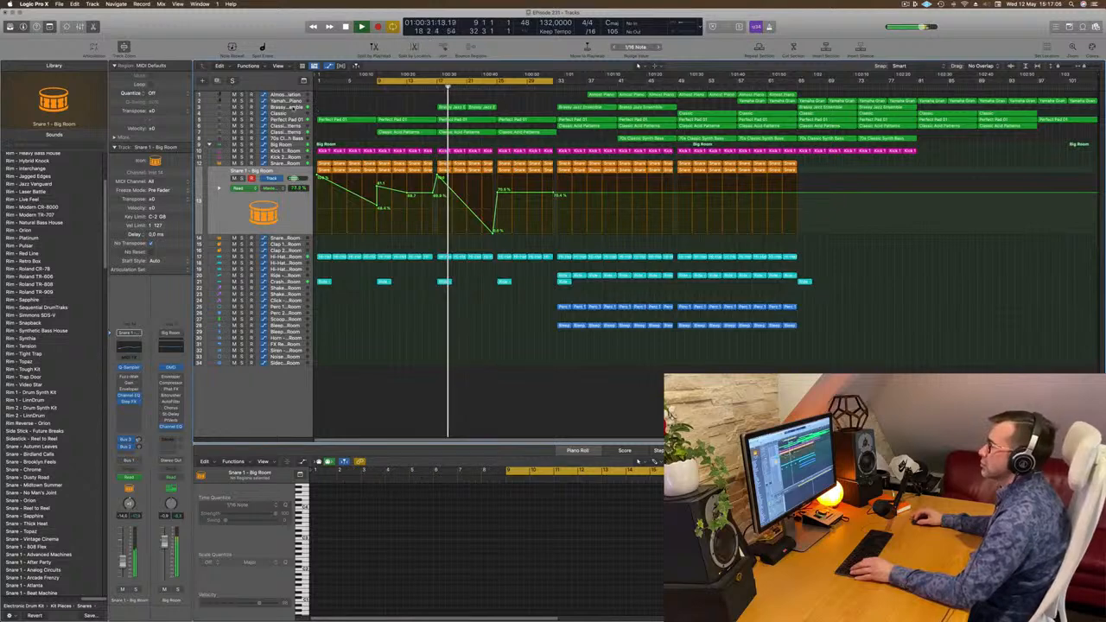
# Step: Lower the Brassy Jazz Ensemble track's volume to -10.0 dB while the intro plays
pyautogui.click(293, 107)
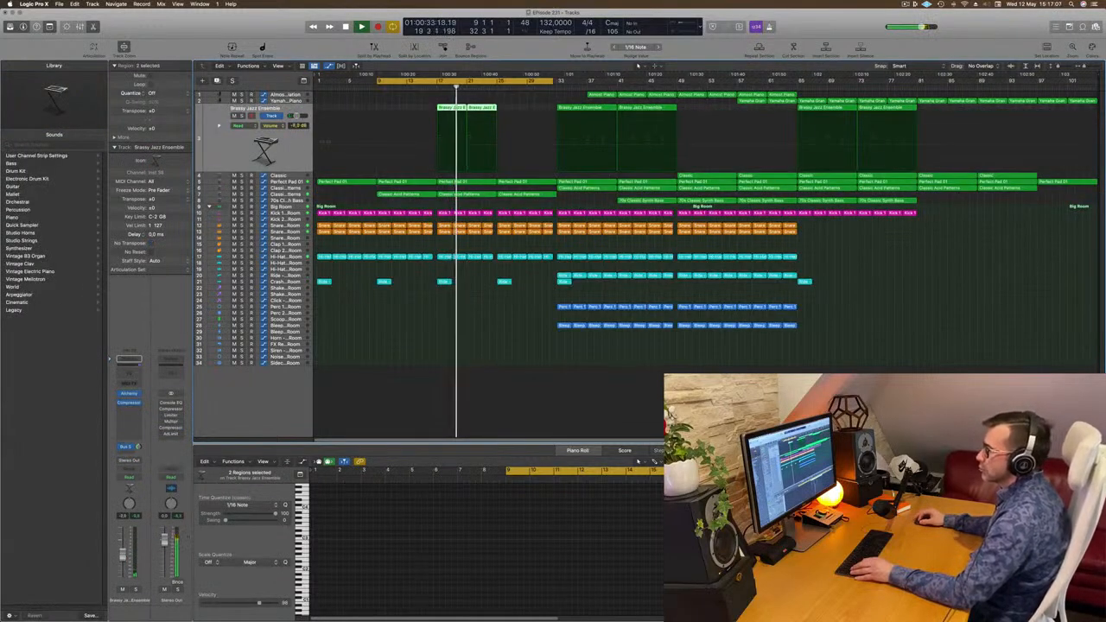
pyautogui.scroll(3, 500, 349)
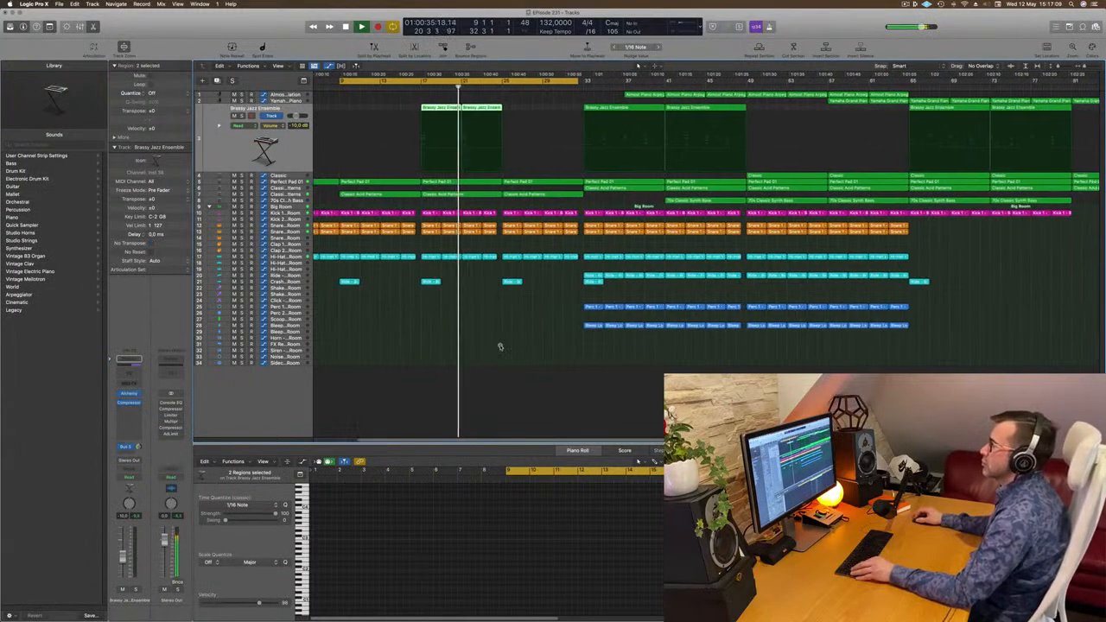
pyautogui.scroll(-3, 497, 342)
pyautogui.scroll(2, 497, 335)
pyautogui.scroll(2, 497, 335)
pyautogui.scroll(-3, 492, 320)
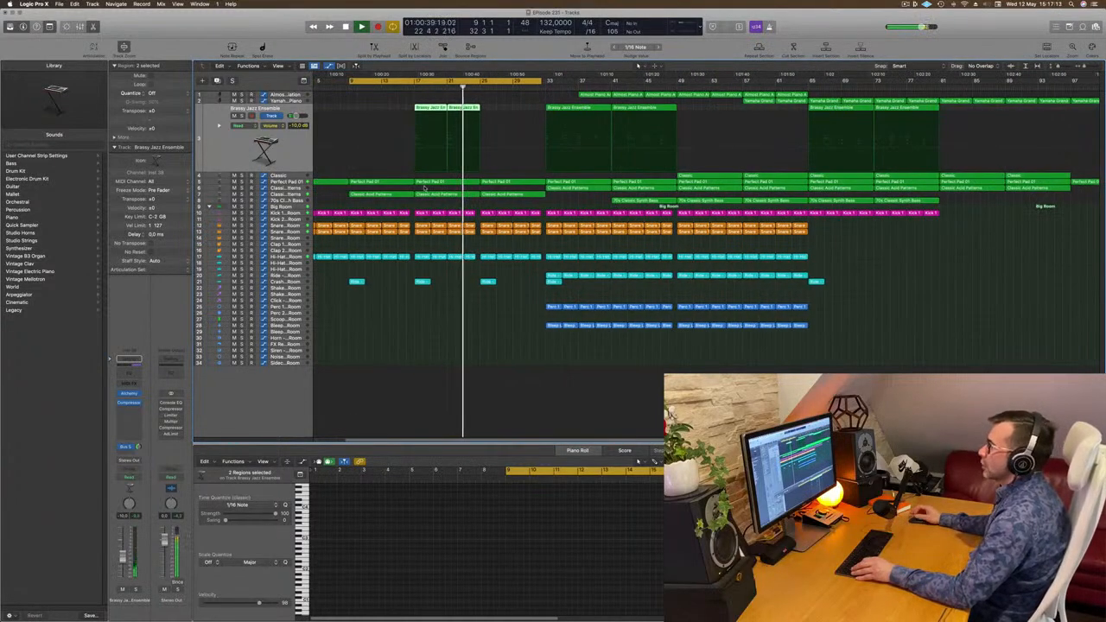
# Step: Copy the first Classic Acid Patterns region with its automation from bar 33 to bar 25 and display that track's cutoff curve
pyautogui.click(514, 194)
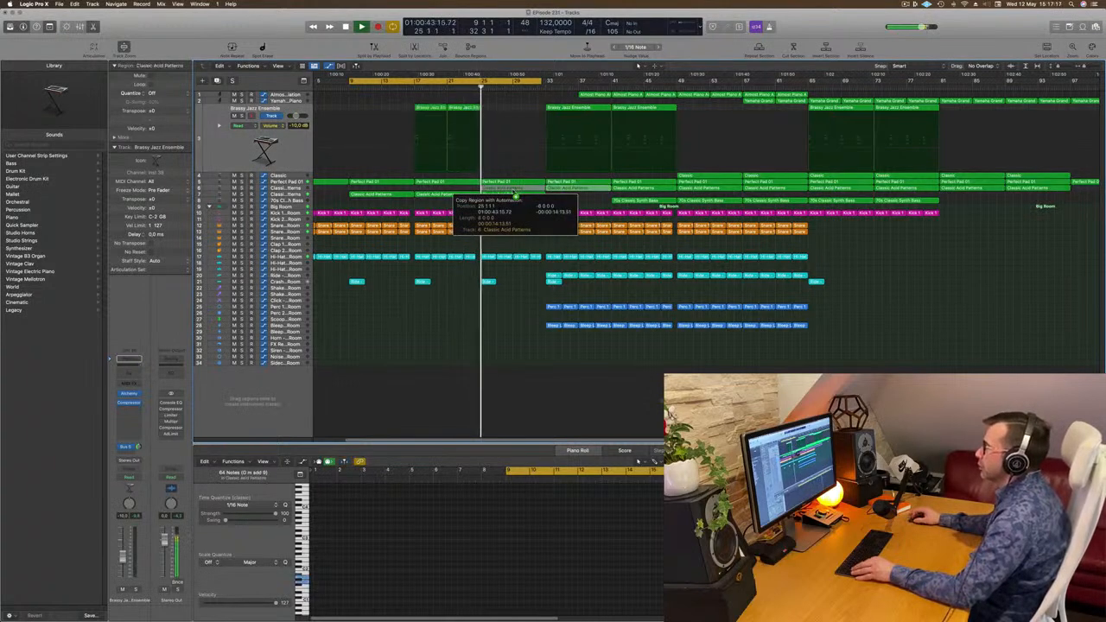
pyautogui.click(290, 188)
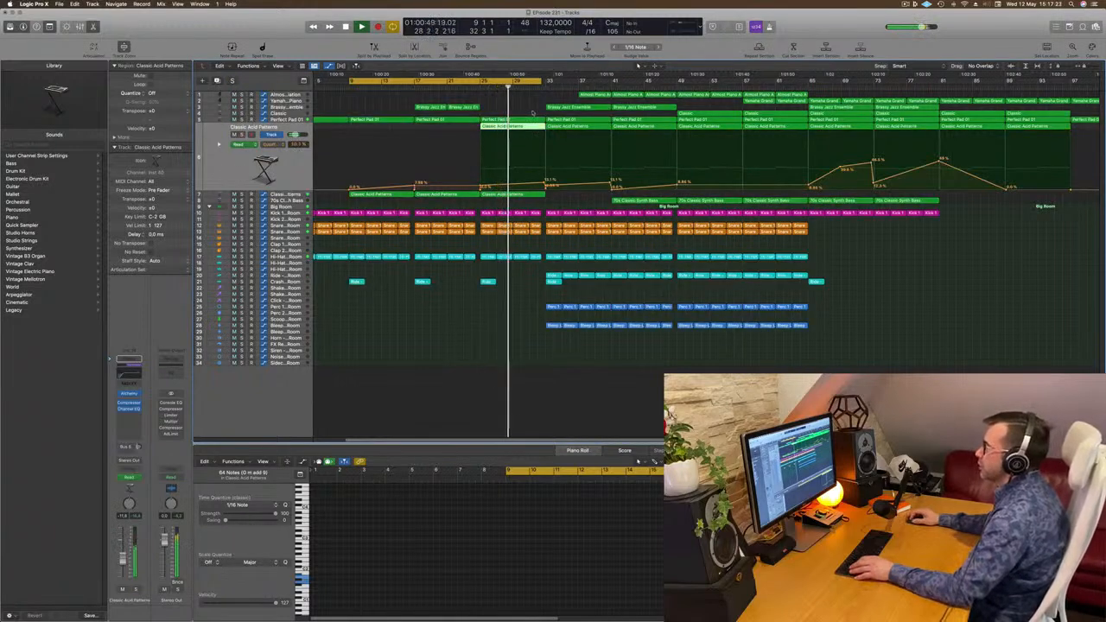
pyautogui.click(530, 122)
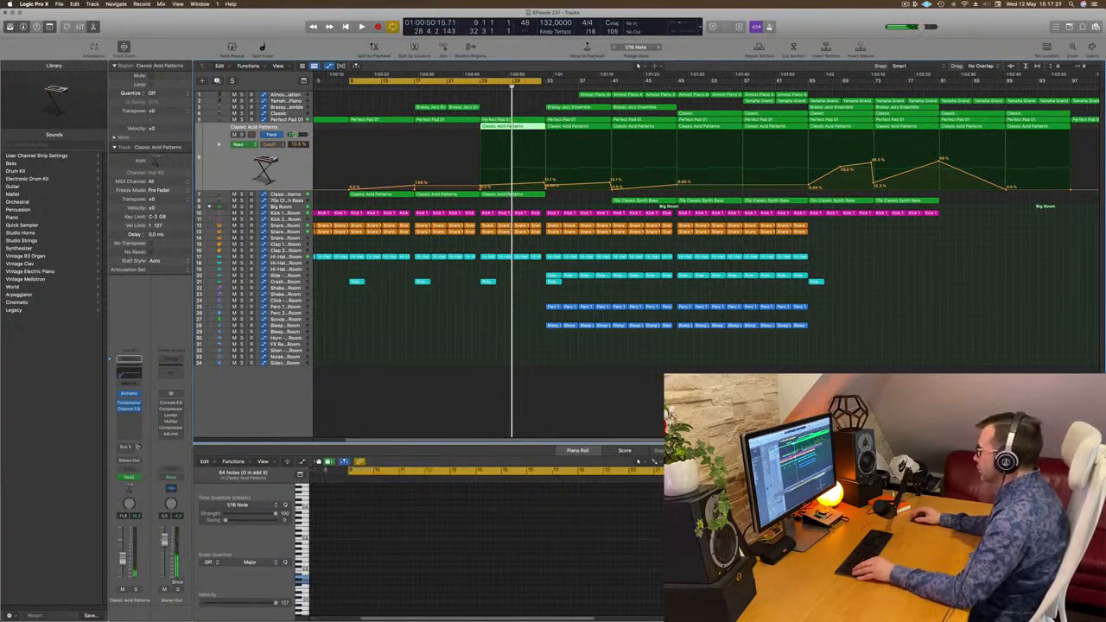
# Step: Select all notes of the Classic Acid Patterns region at bar 25 and replay from just before that bar
pyautogui.click(777, 536)
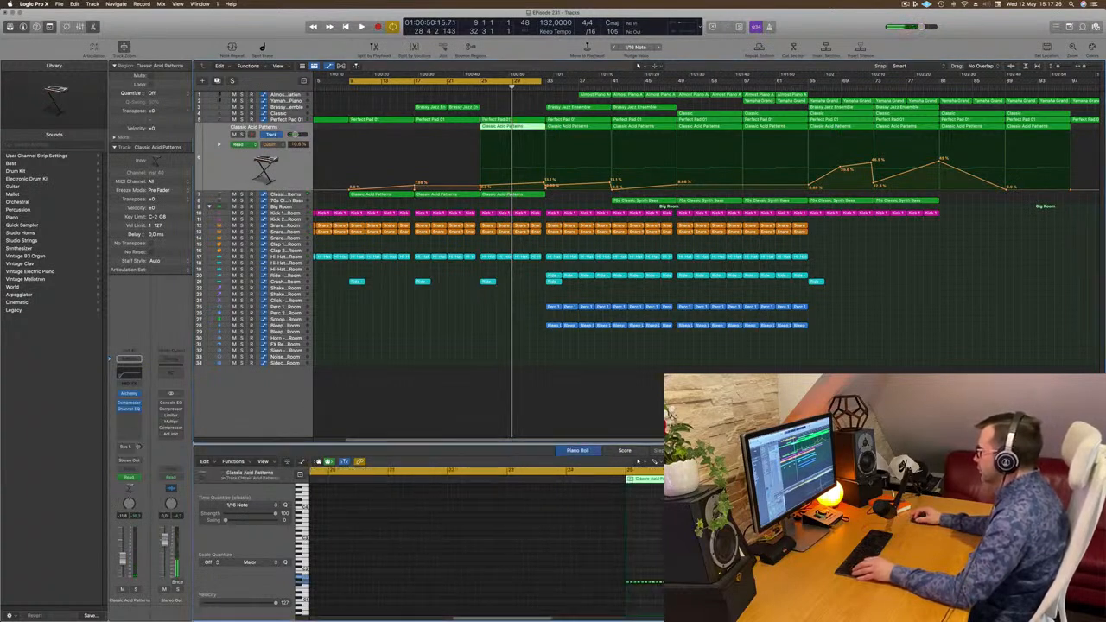
pyautogui.hscroll(3, 1037, 553)
pyautogui.moveTo(1066, 562); pyautogui.dragTo(575, 580)
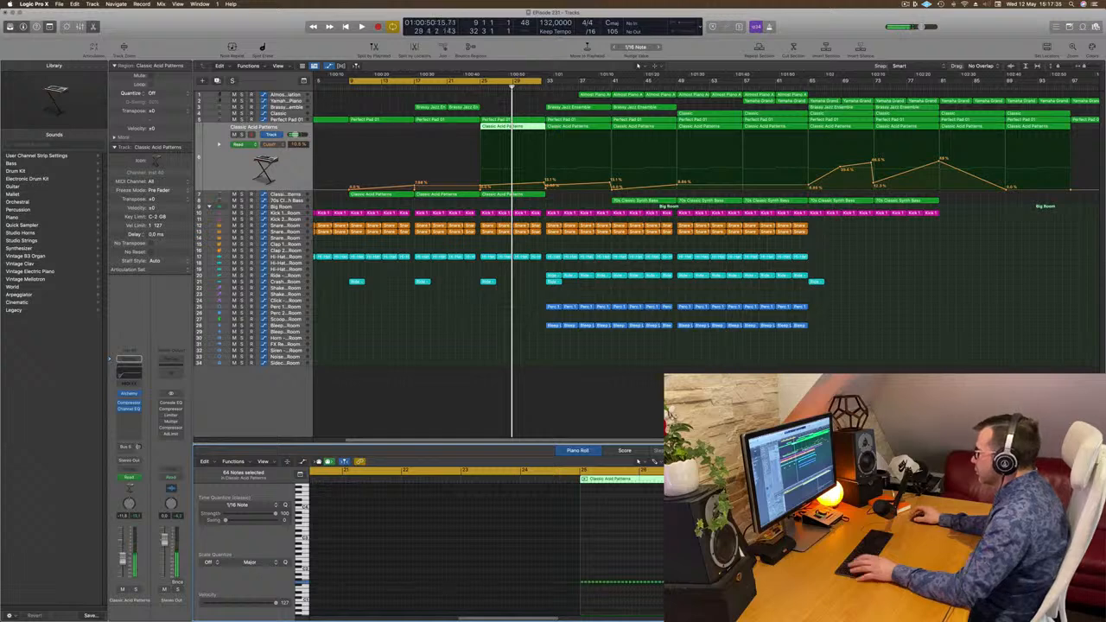
pyautogui.press('space')
pyautogui.click(475, 87)
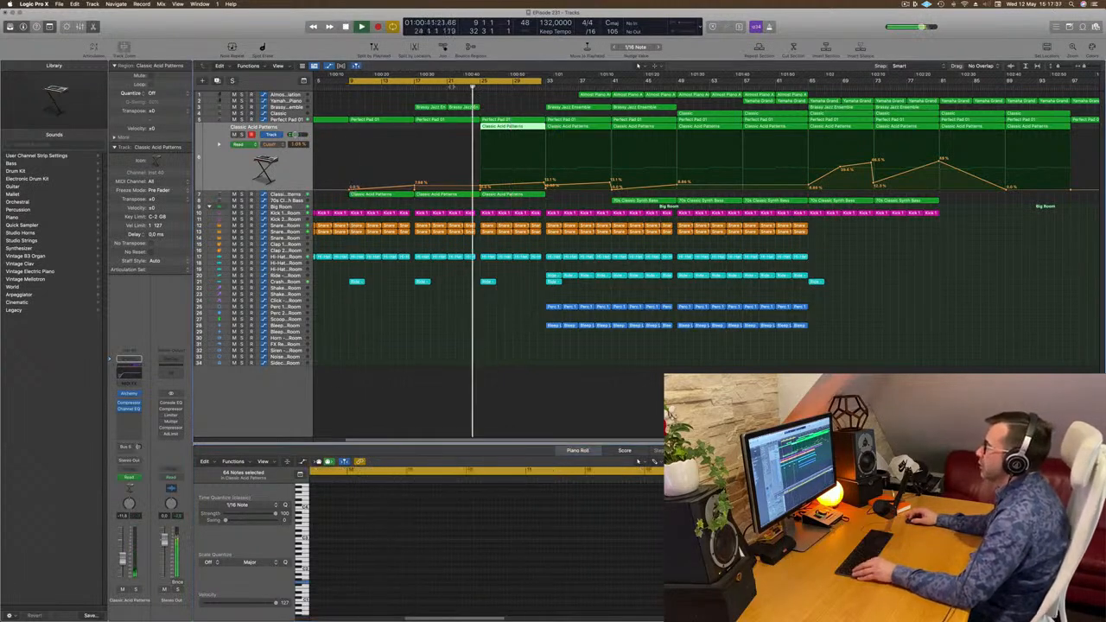
# Step: Copy both short Brassy Jazz Ensemble regions from bars 17–25 to bars 25–33, deselect them and replay the transition
pyautogui.hscroll(-3, 470, 111)
pyautogui.moveTo(517, 107)
pyautogui.mouseDown()
pyautogui.moveTo(454, 109)
pyautogui.moveTo(516, 111)
pyautogui.mouseUp()
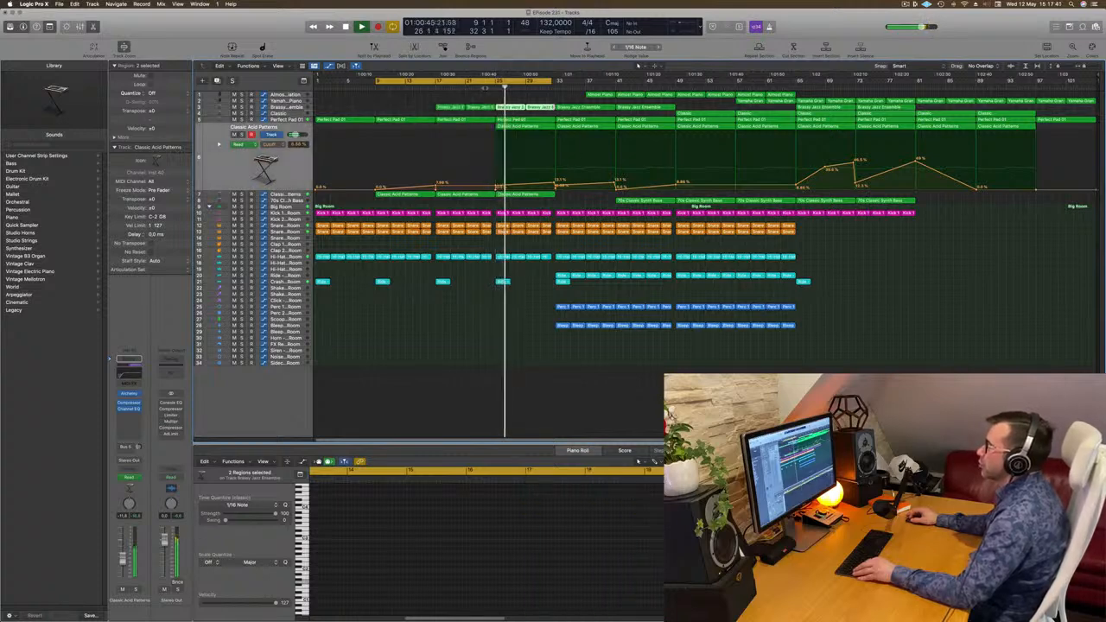
pyautogui.click(447, 99)
pyautogui.hscroll(4, 439, 130)
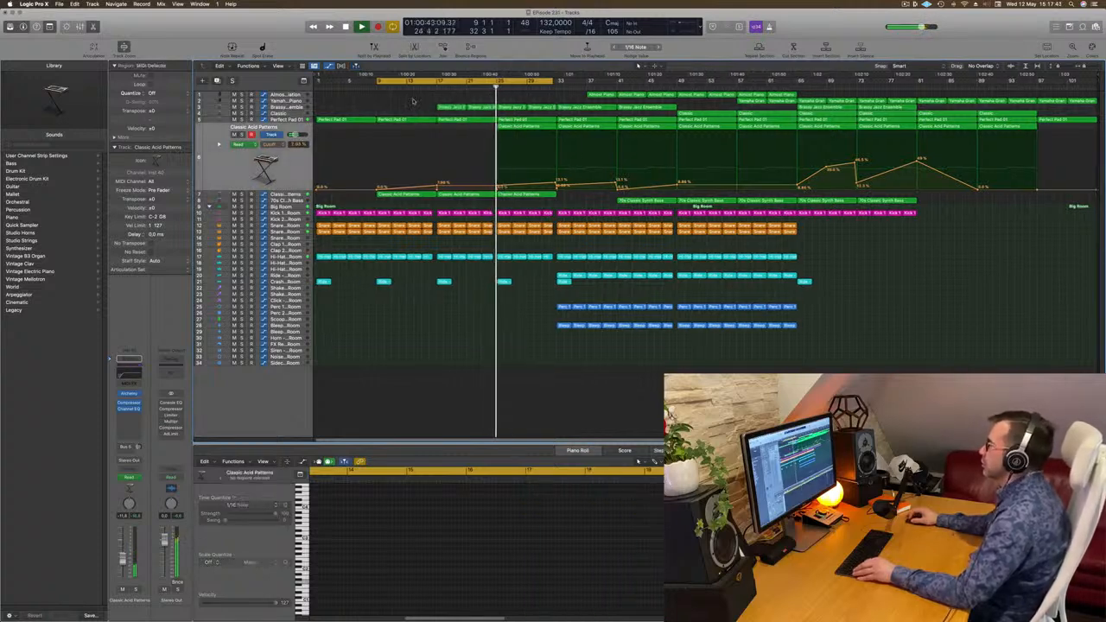
# Step: Copy two Almost Piano Arpeggiation regions into bars 25–33, lower that track's volume and deselect the regions
pyautogui.hscroll(2, 521, 214)
pyautogui.hscroll(-5, 528, 229)
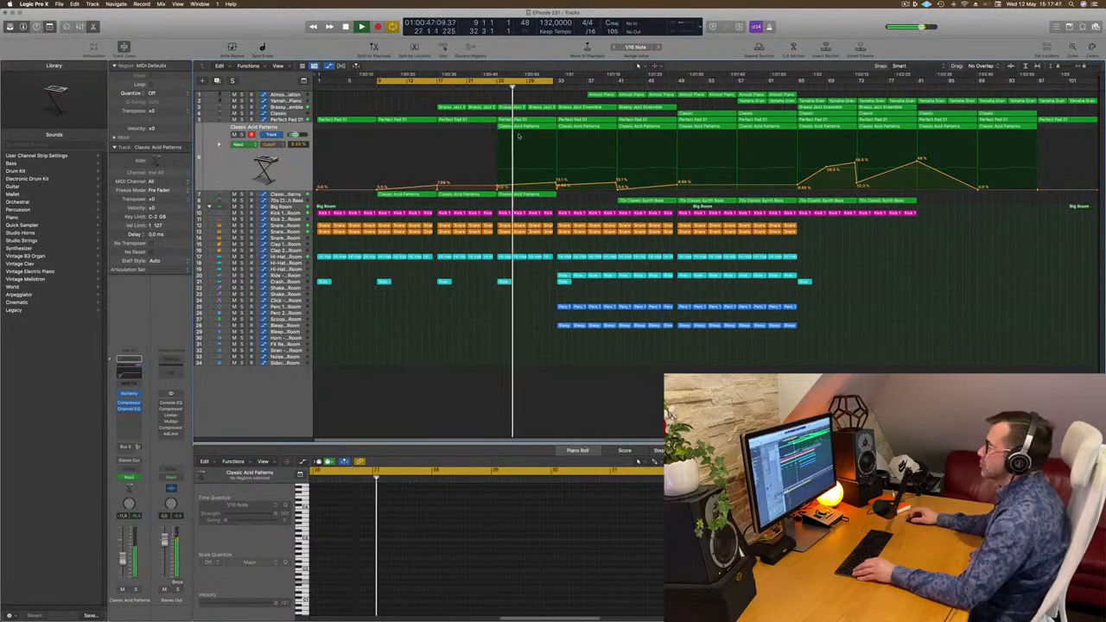
pyautogui.click(281, 96)
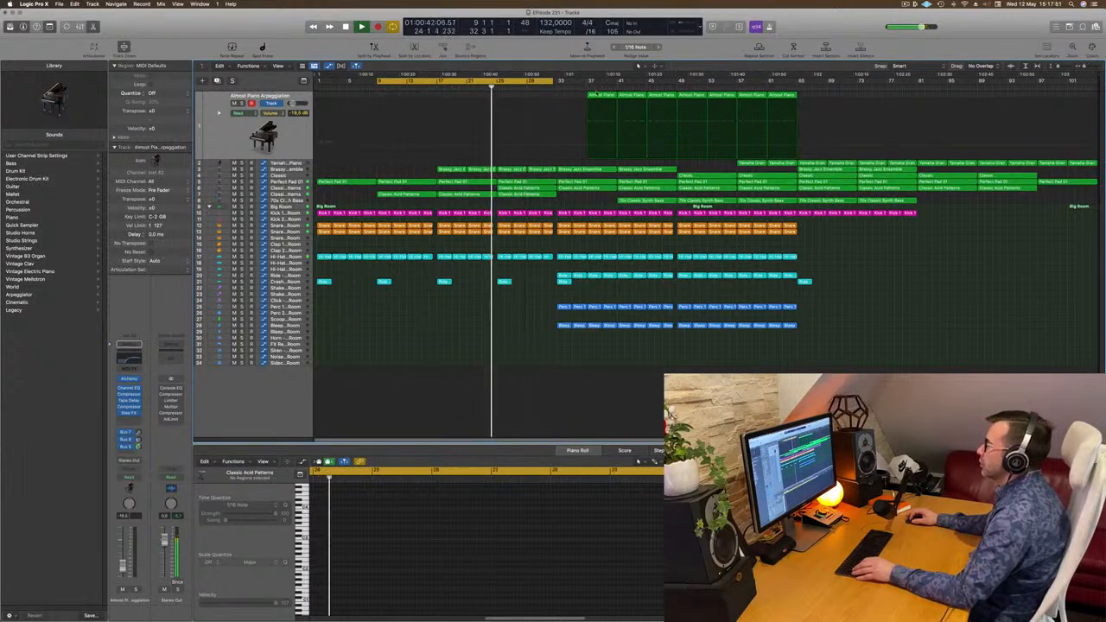
pyautogui.moveTo(595, 95); pyautogui.dragTo(542, 100)
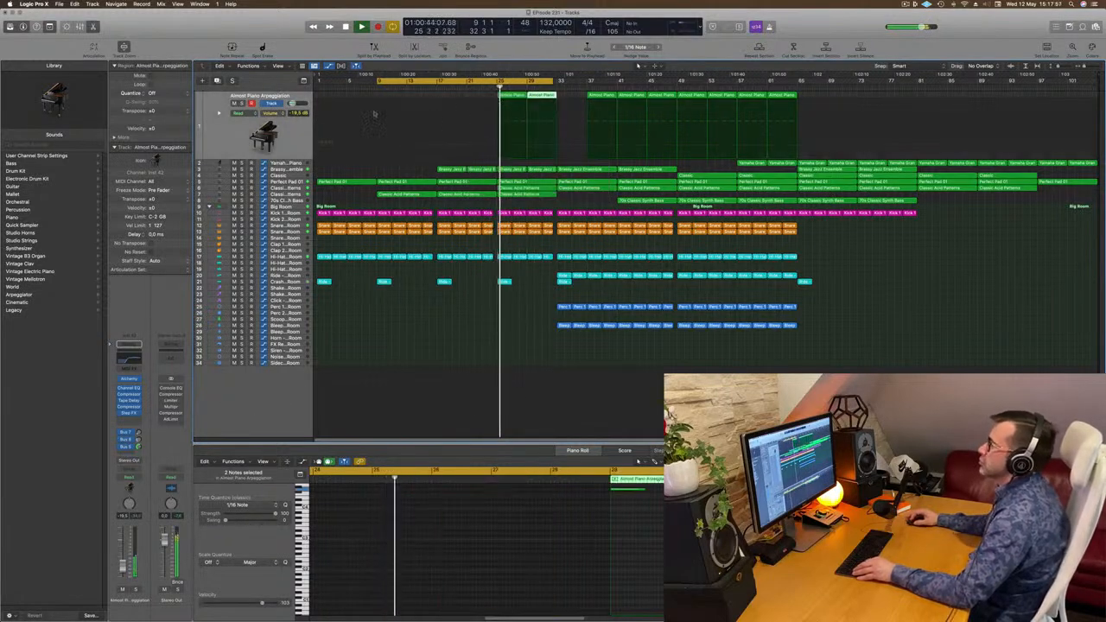
pyautogui.click(295, 130)
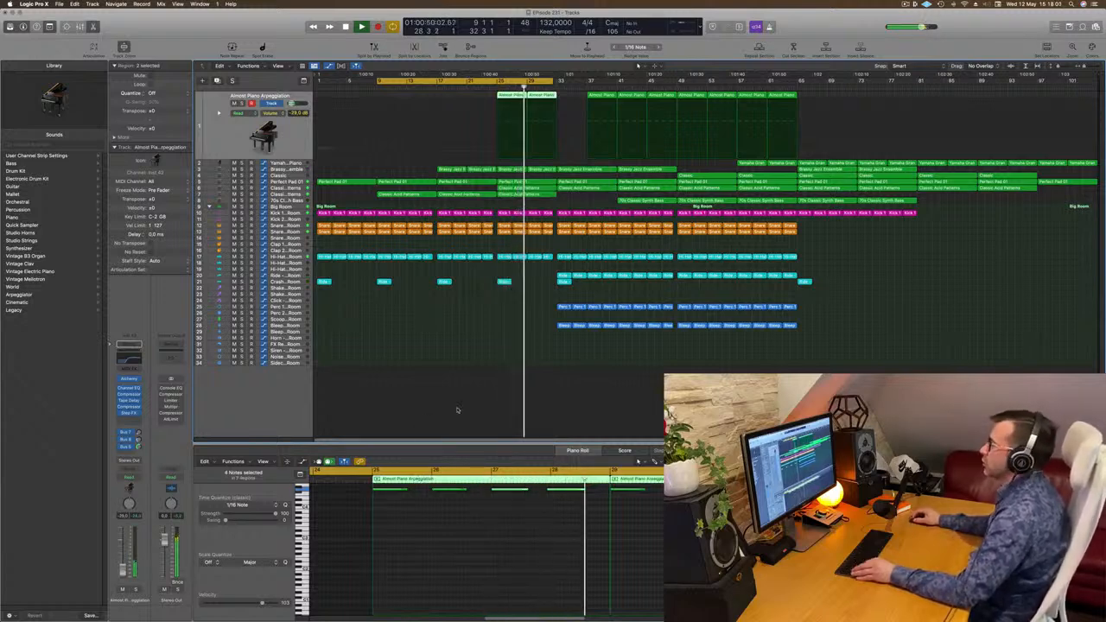
pyautogui.click(471, 304)
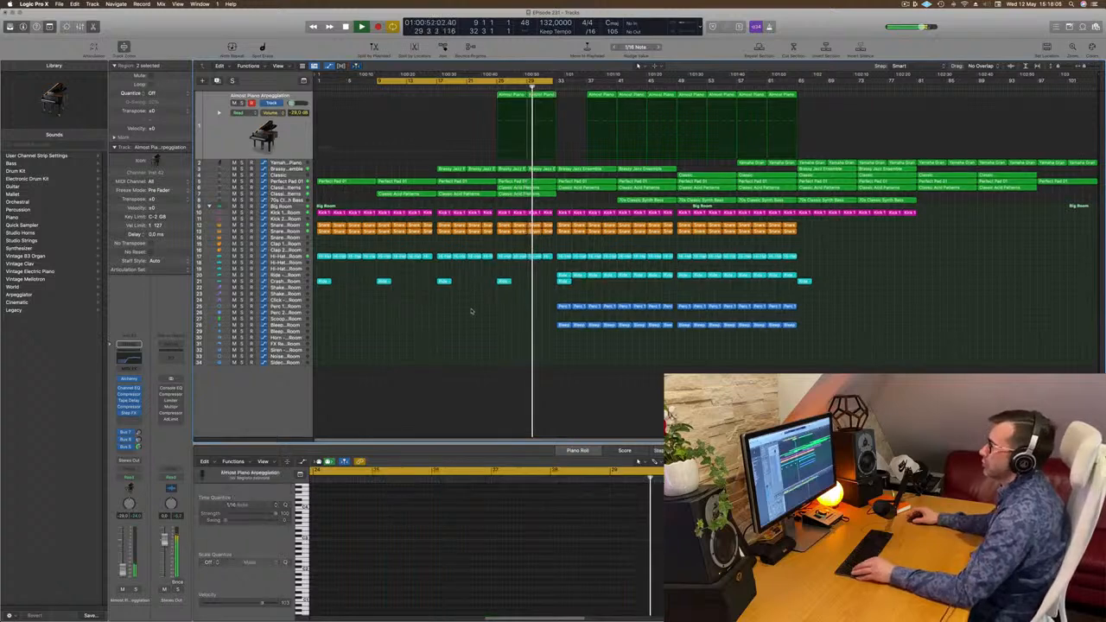
# Step: Replay from bar 21 and copy the four Ride regions starting at bar 33 into bars 25–33
pyautogui.hscroll(3, 475, 310)
pyautogui.hscroll(-3, 477, 309)
pyautogui.hscroll(-1, 475, 309)
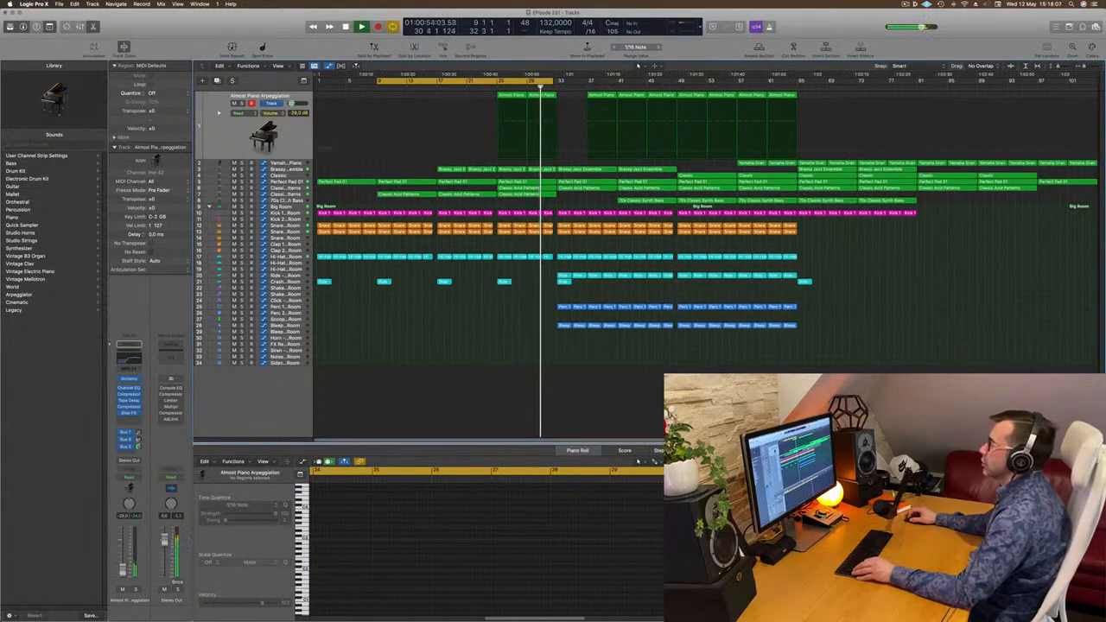
pyautogui.click(468, 88)
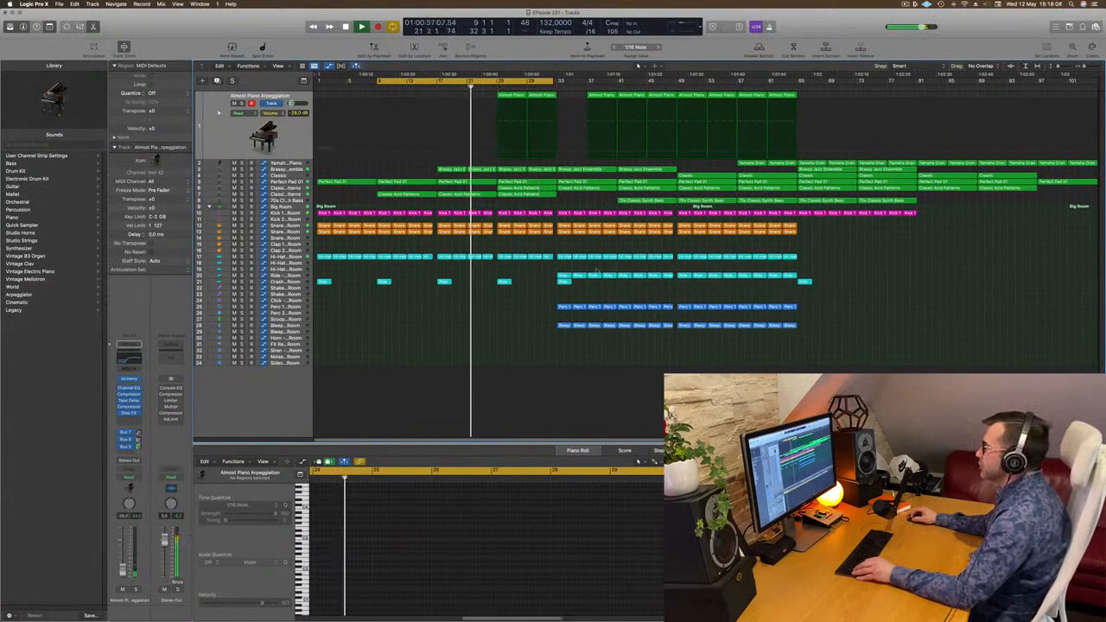
pyautogui.moveTo(550, 271); pyautogui.dragTo(503, 278)
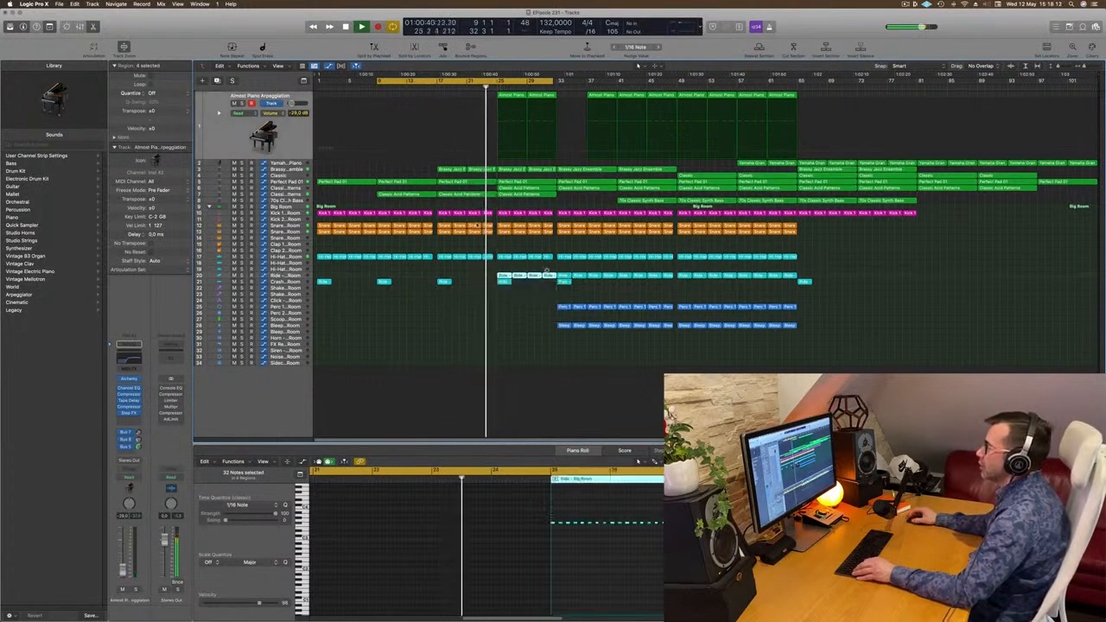
# Step: Extend the last Snare 1 region before bar 25 up to that bar, fill its end with copied notes and replay it
pyautogui.click(298, 233)
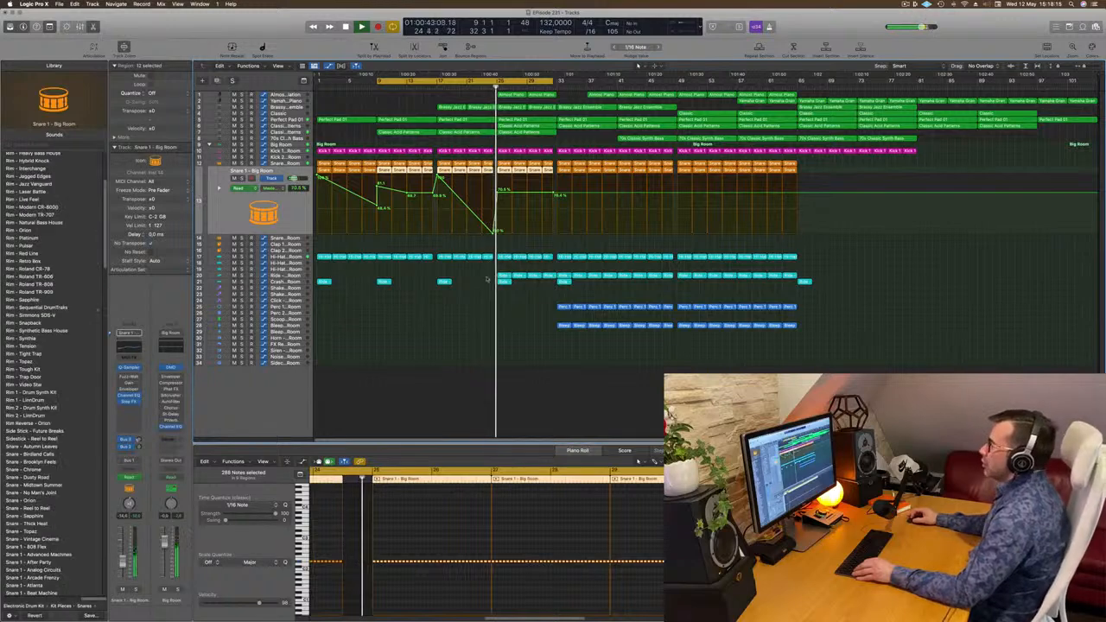
pyautogui.press('super+Right')
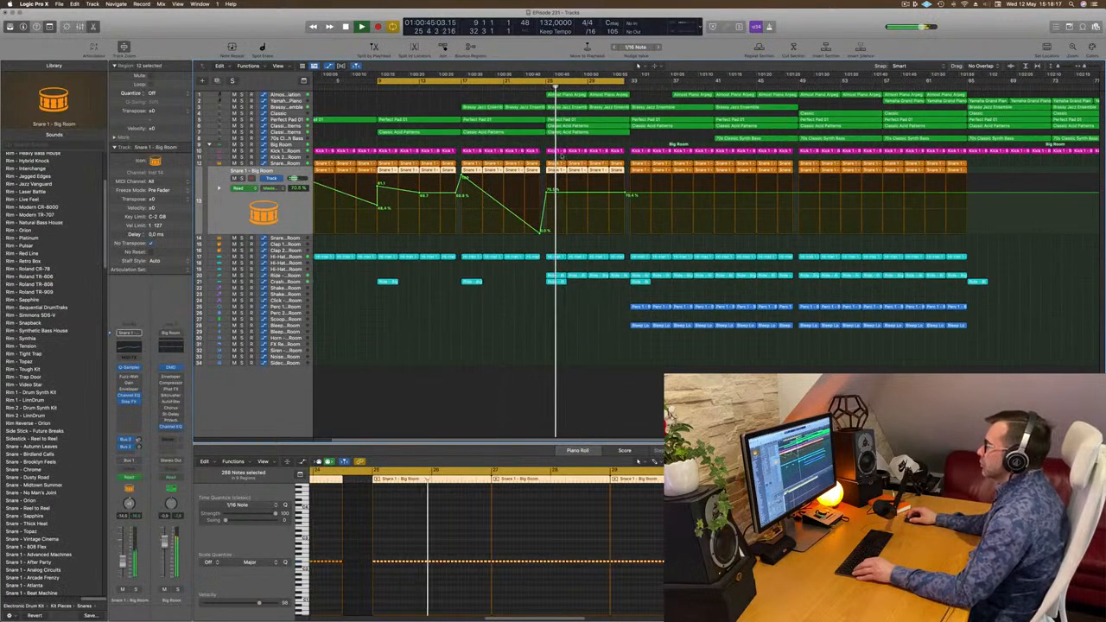
pyautogui.click(546, 157)
pyautogui.moveTo(538, 172); pyautogui.dragTo(543, 172)
pyautogui.click(516, 86)
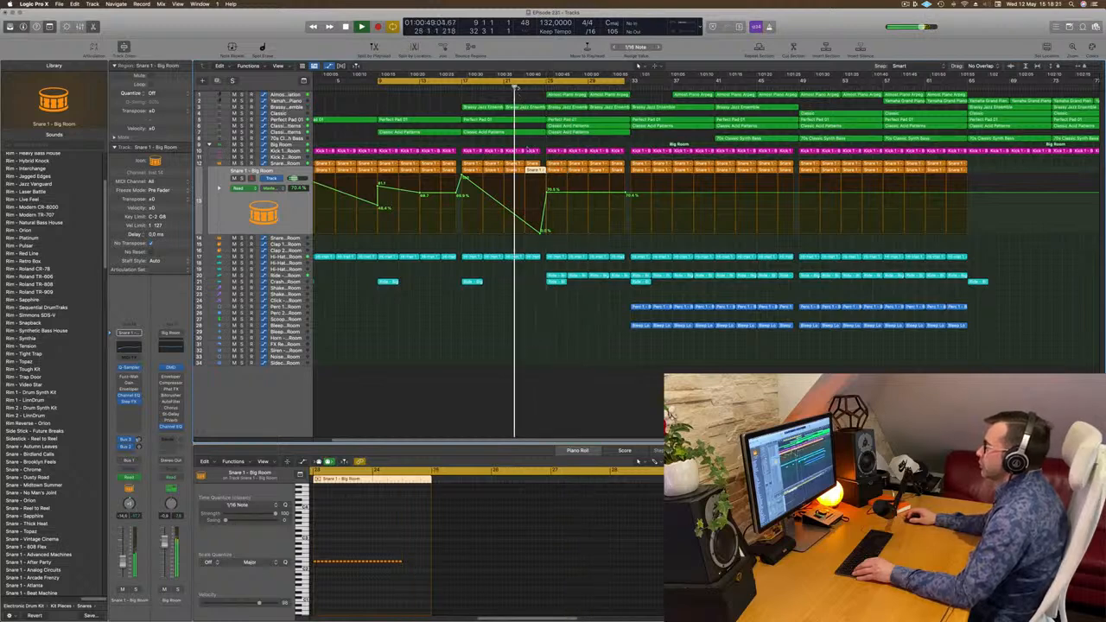
pyautogui.press('super+Right')
pyautogui.moveTo(578, 556)
pyautogui.mouseDown()
pyautogui.moveTo(508, 571)
pyautogui.moveTo(565, 563)
pyautogui.mouseUp()
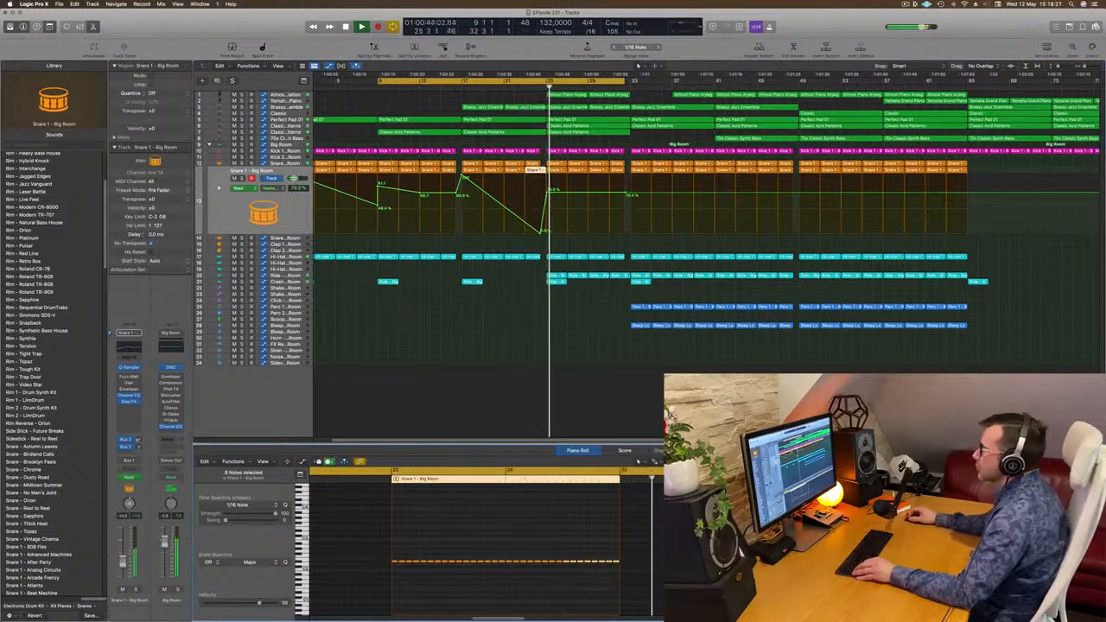
pyautogui.click(525, 88)
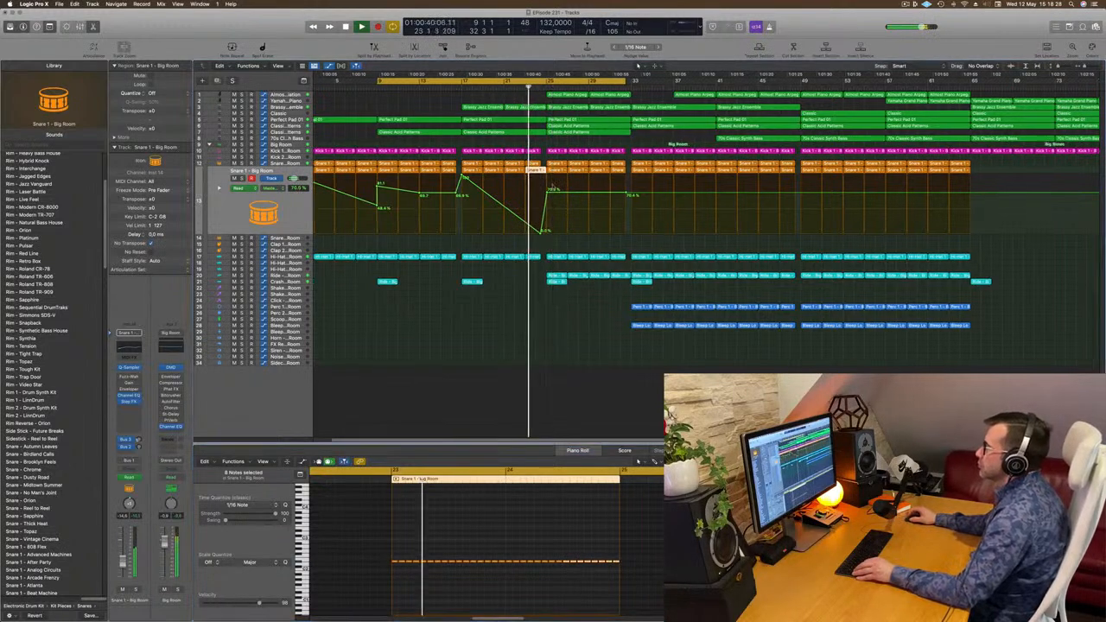
# Step: Adjust the steep rise of the Snare 1 automation just before bar 25 and remove the extra point in it
pyautogui.press('super+Right')
pyautogui.press('super+Right')
pyautogui.press('super+Right')
pyautogui.click(708, 231)
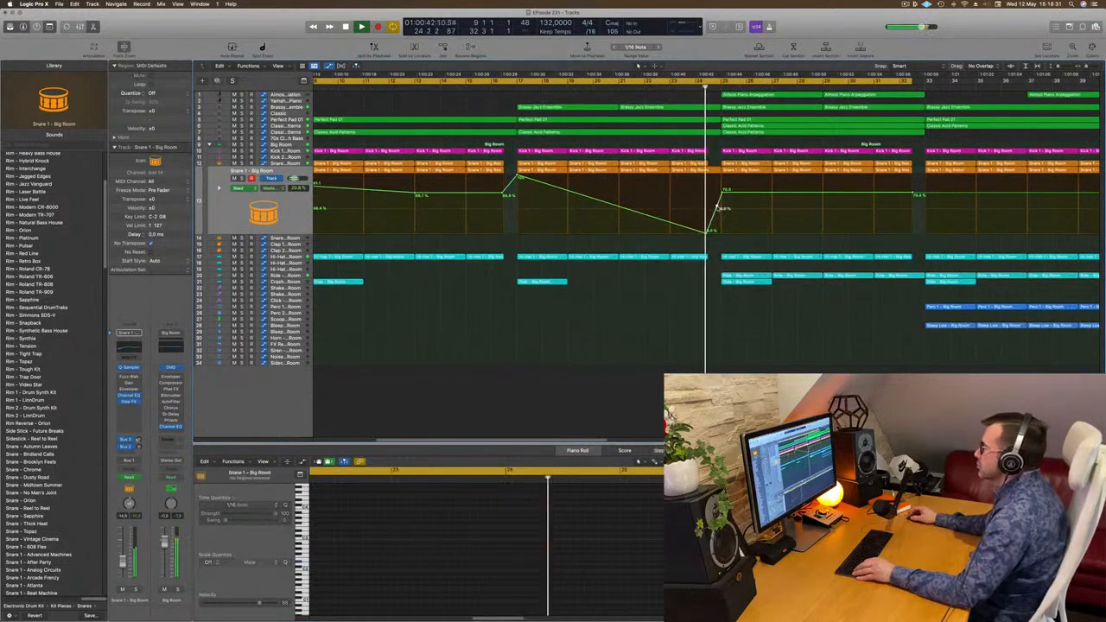
pyautogui.moveTo(717, 226); pyautogui.dragTo(721, 192)
pyautogui.doubleClick(717, 209)
pyautogui.press('super+Left')
pyautogui.press('super+Left')
pyautogui.press('super+Left')
pyautogui.press('super+Left')
pyautogui.press('super+Left')
pyautogui.press('super+Left')
pyautogui.press('super+Left')
pyautogui.press('super+Left')
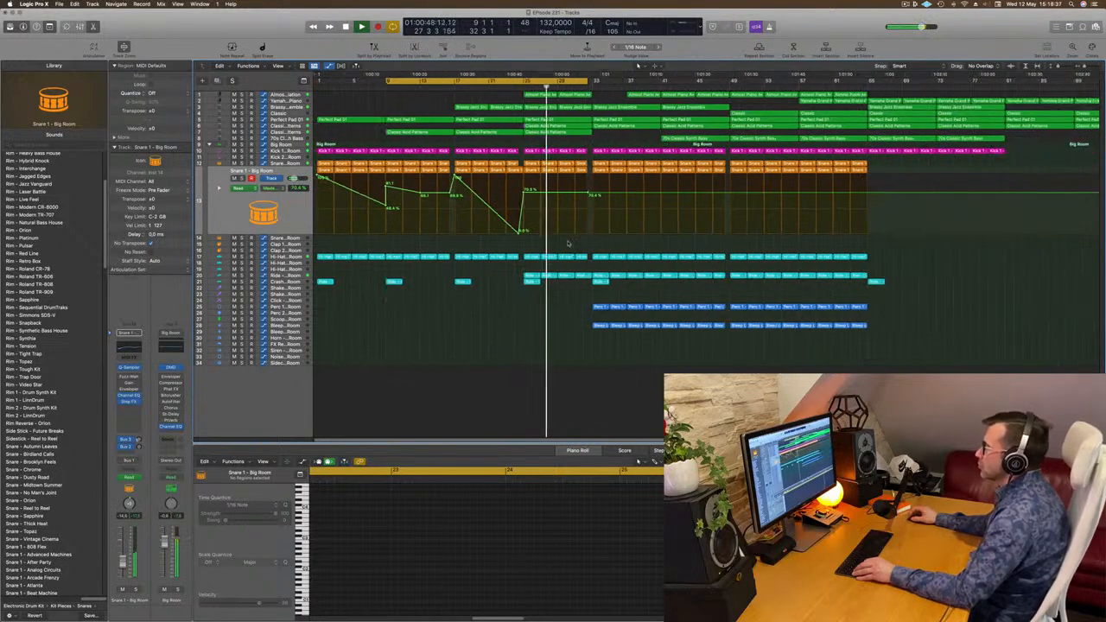
# Step: Move the start of the cycle range to bar 25 and restart playback from there
pyautogui.scroll(-2, 532, 259)
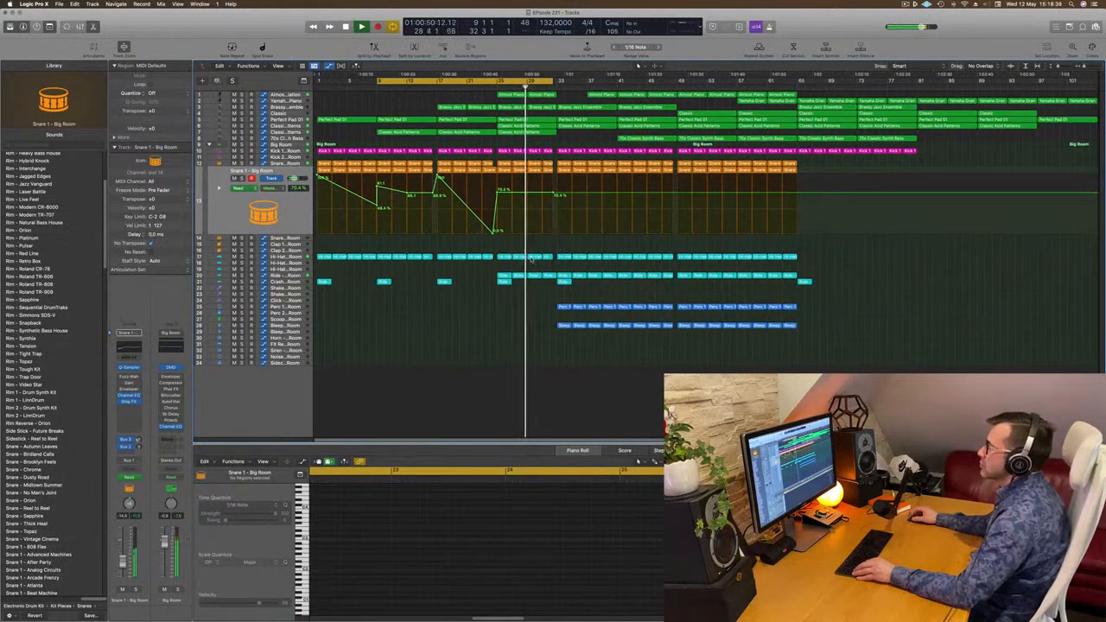
pyautogui.scroll(2, 531, 259)
pyautogui.scroll(-1, 530, 257)
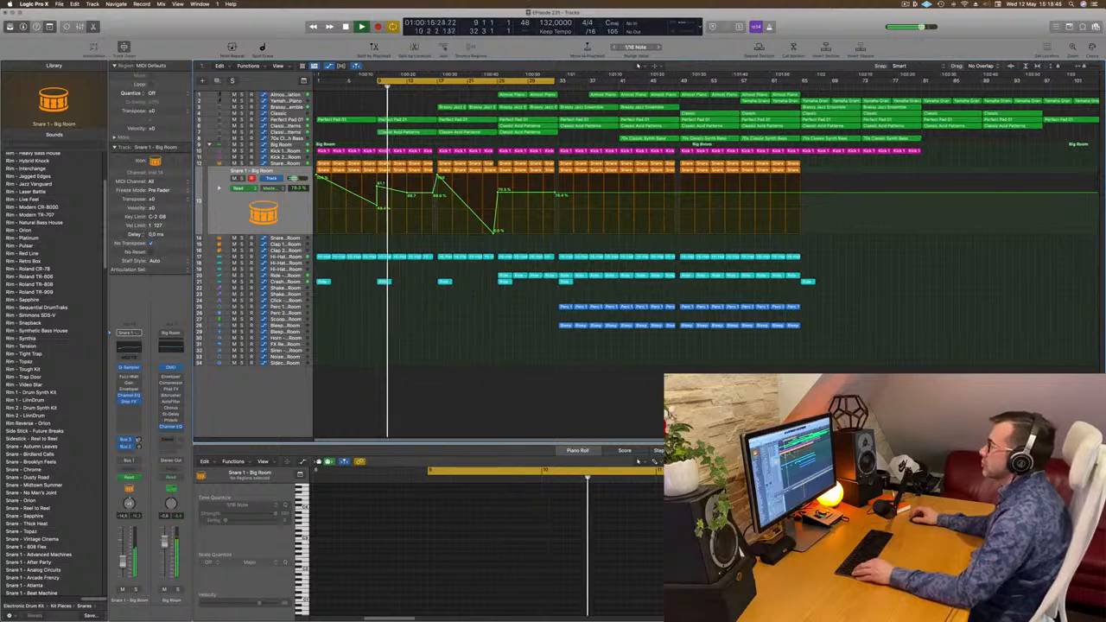
pyautogui.scroll(1, 497, 362)
pyautogui.scroll(2, 496, 362)
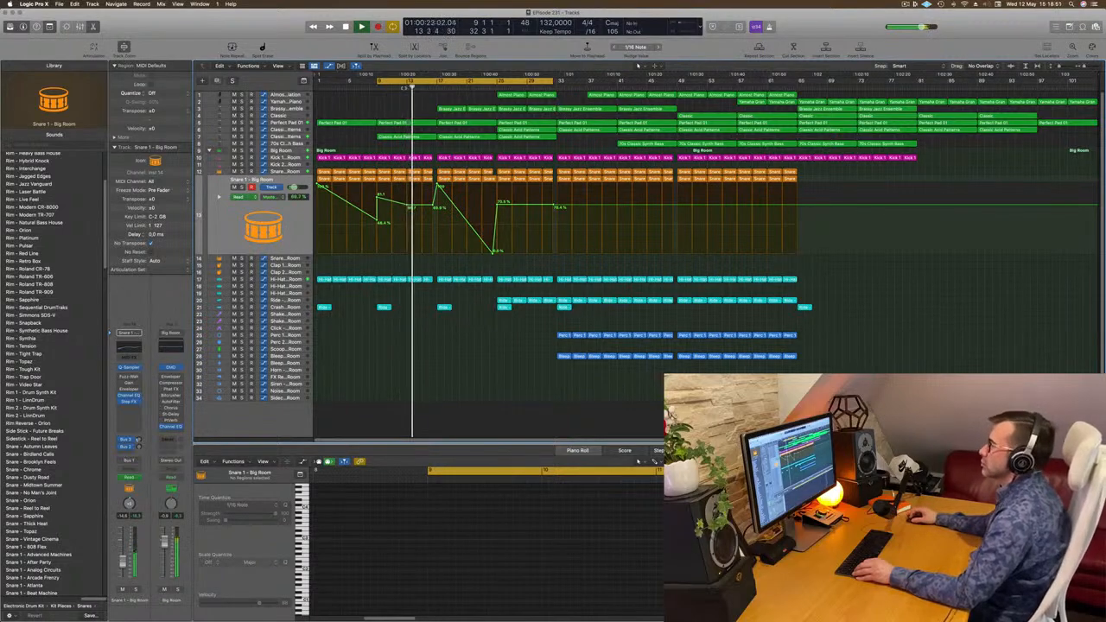
pyautogui.moveTo(376, 83); pyautogui.dragTo(497, 83)
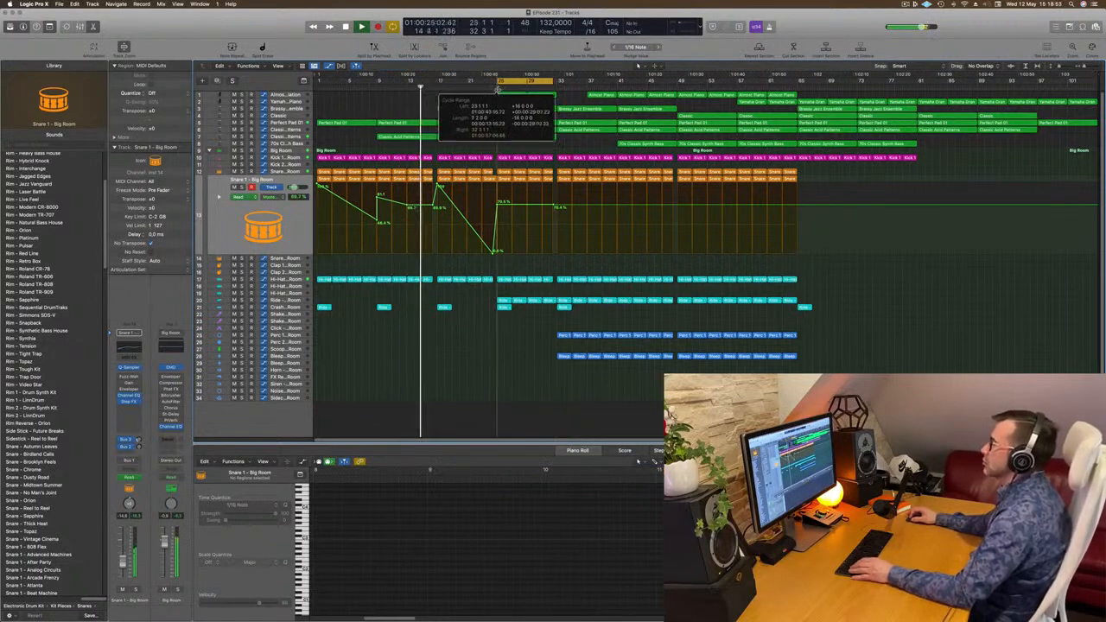
pyautogui.press('space')
pyautogui.press('space')
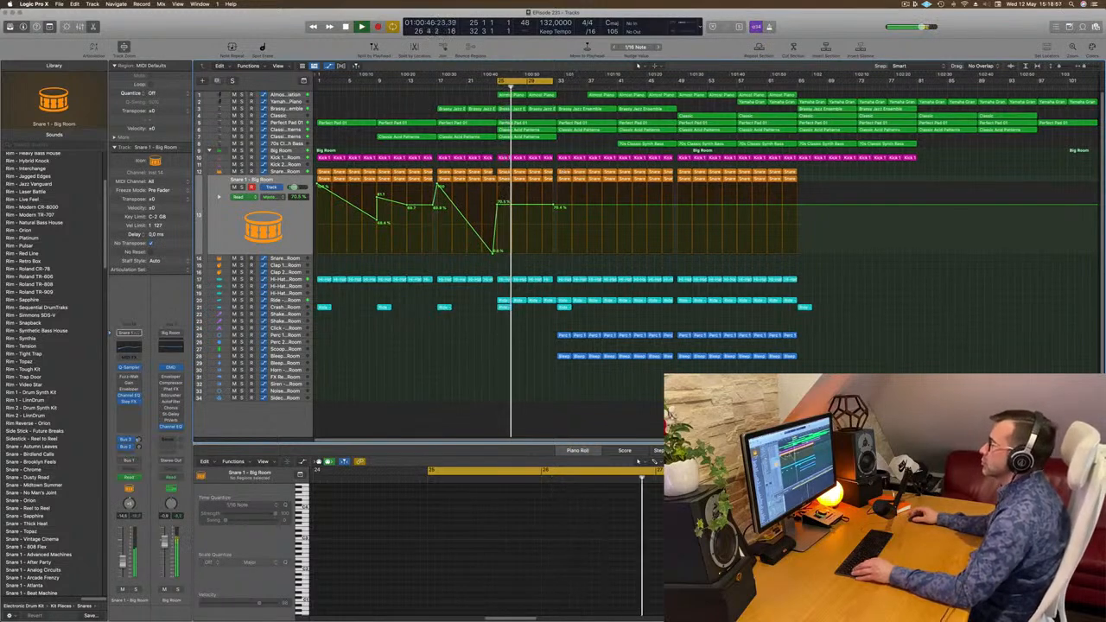
pyautogui.press('super+Right')
pyautogui.press('super+Left')
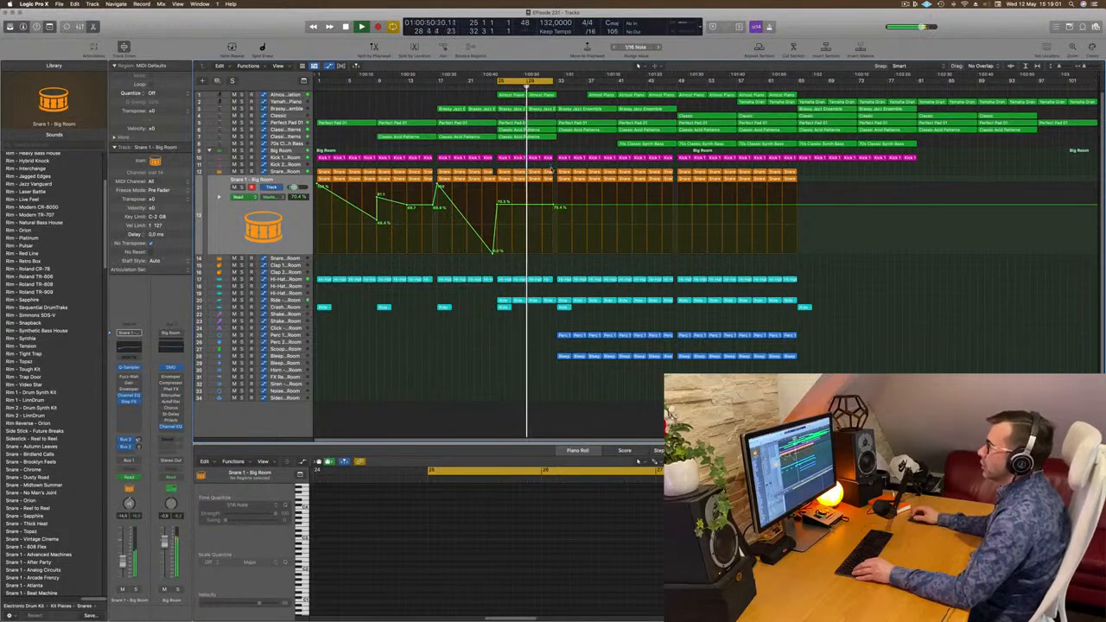
# Step: Delete the Hi-Hat, Ride, Perc 1 and Bleep regions between bars 33 and 41
pyautogui.moveTo(615, 165); pyautogui.dragTo(561, 173)
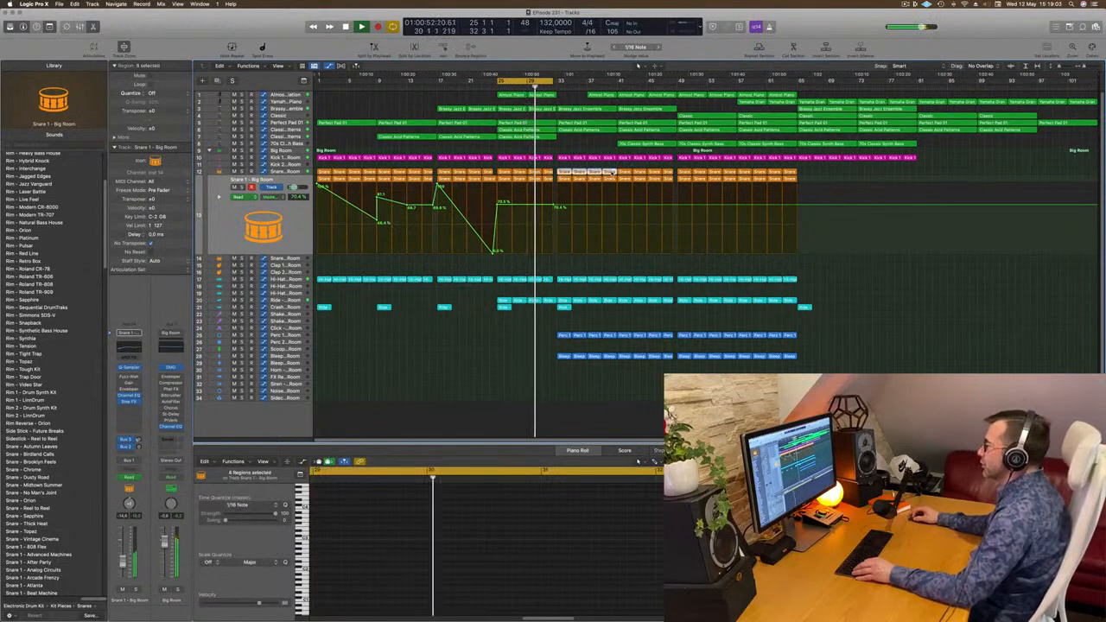
pyautogui.moveTo(563, 271); pyautogui.dragTo(616, 303)
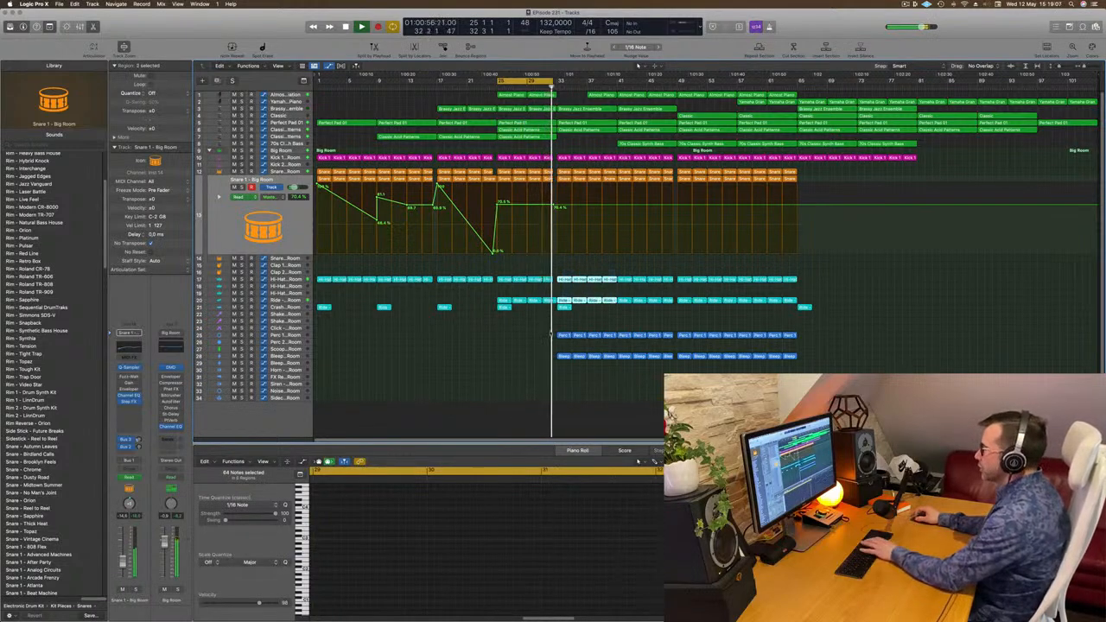
pyautogui.press('Delete')
pyautogui.moveTo(561, 329); pyautogui.dragTo(615, 361)
pyautogui.press('Delete')
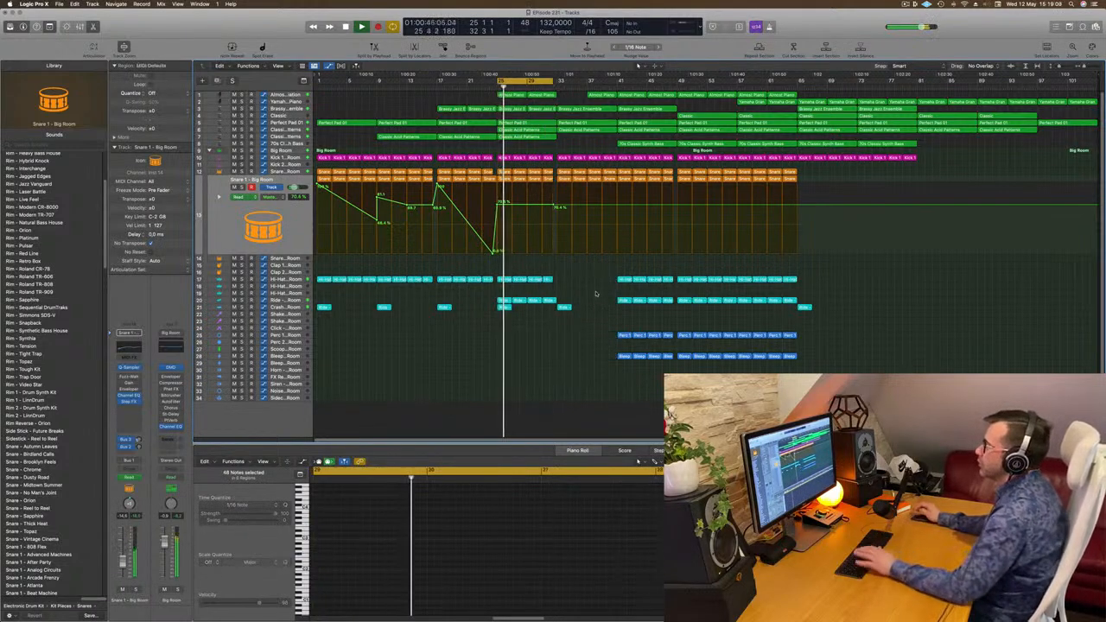
# Step: Delete the Almost Piano Arpeggiation region at bar 37 and extend the cycle range's end to bar 41
pyautogui.scroll(1, 607, 106)
pyautogui.scroll(-1, 607, 106)
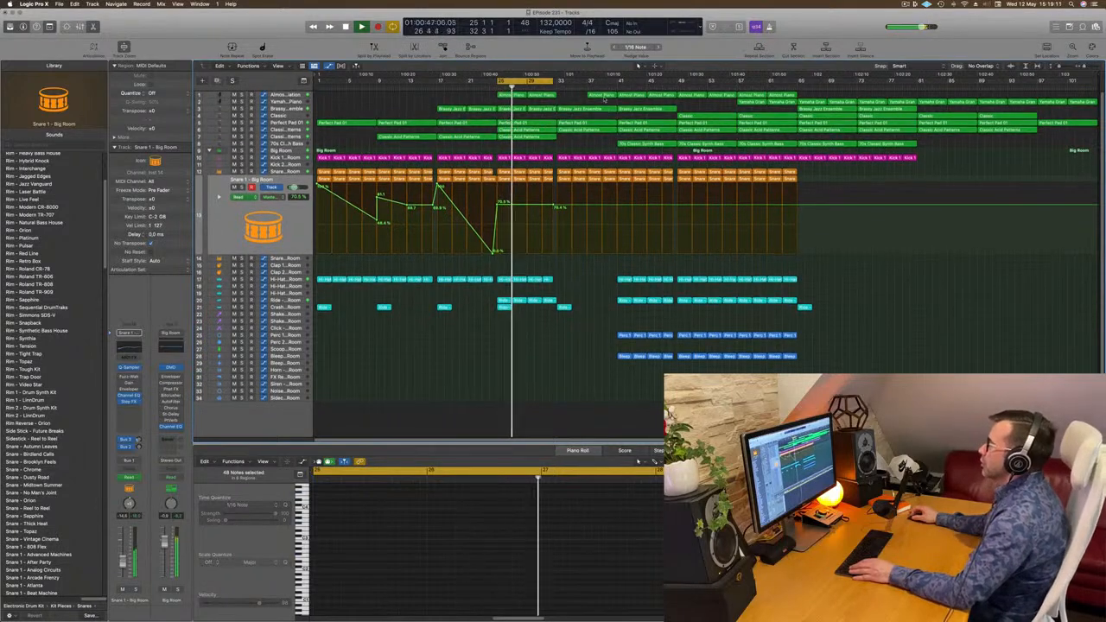
pyautogui.click(604, 96)
pyautogui.press('Delete')
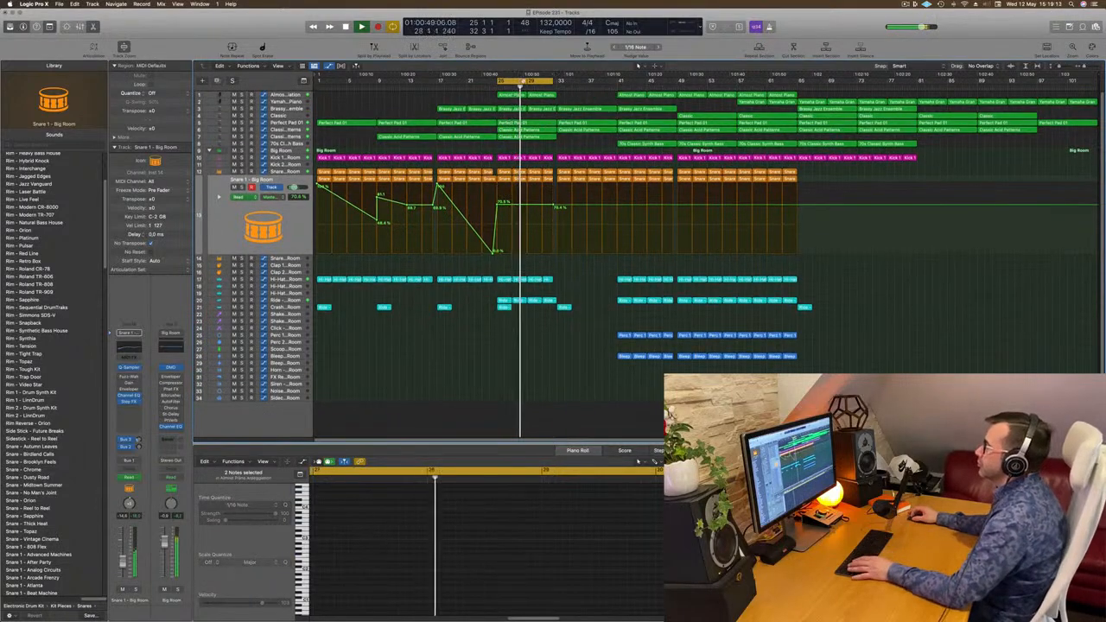
pyautogui.moveTo(533, 82); pyautogui.dragTo(617, 81)
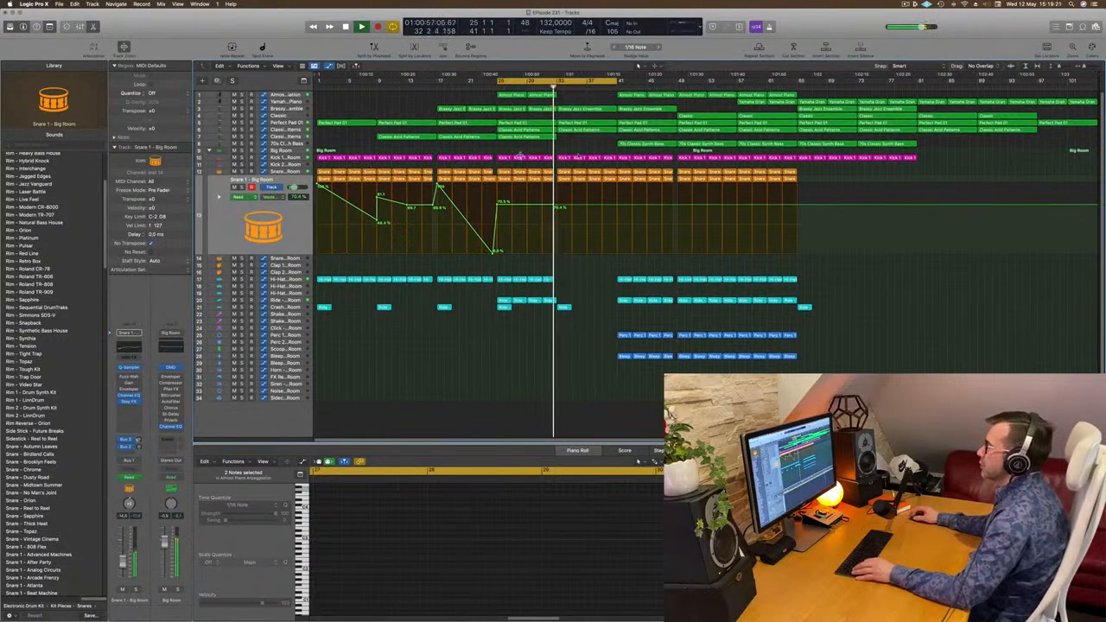
# Step: Replace the Kick 1 region just before bar 33 with a copy of the one just before bar 9
pyautogui.click(547, 158)
pyautogui.press('Delete')
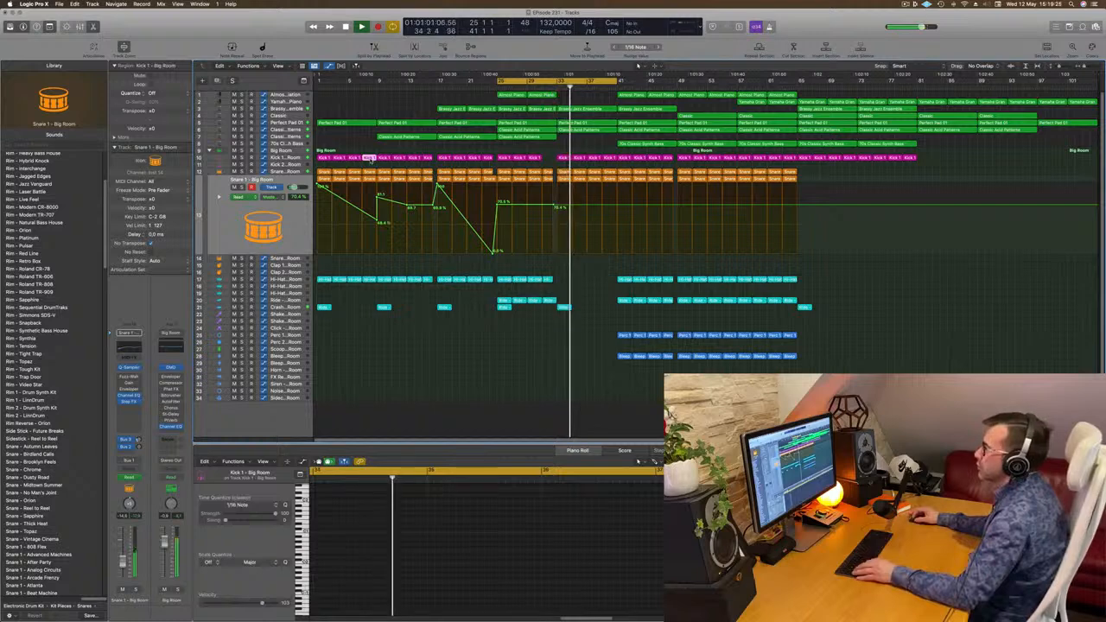
pyautogui.moveTo(369, 159); pyautogui.dragTo(549, 159)
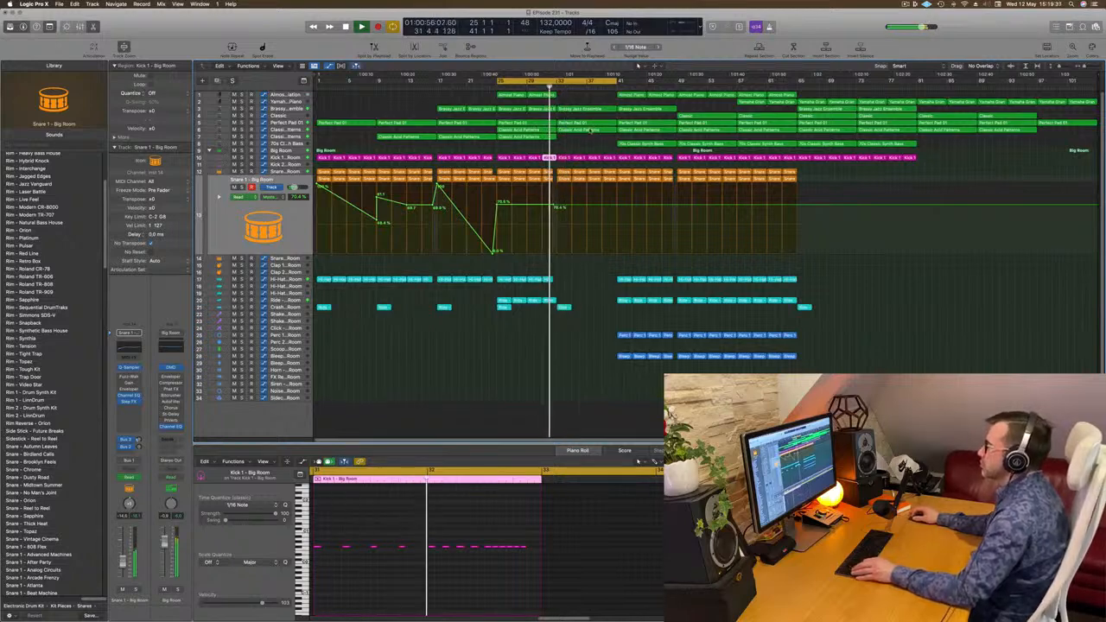
# Step: Copy the 70s Classic Synth Bass region from bar 41 to bar 33 and select its track
pyautogui.click(621, 144)
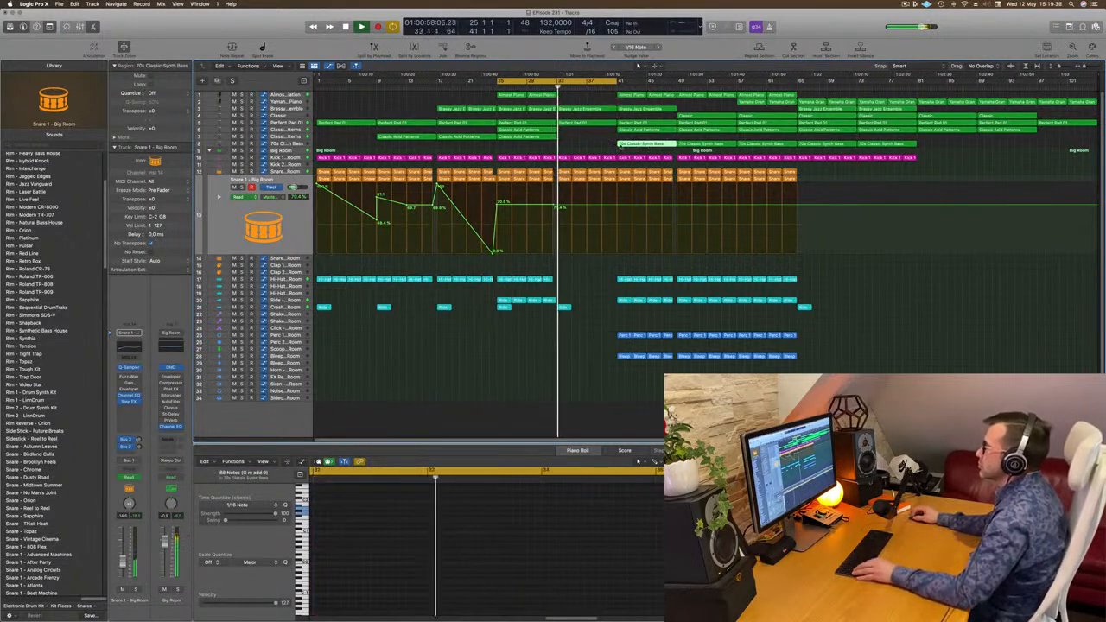
pyautogui.moveTo(621, 144); pyautogui.dragTo(562, 144)
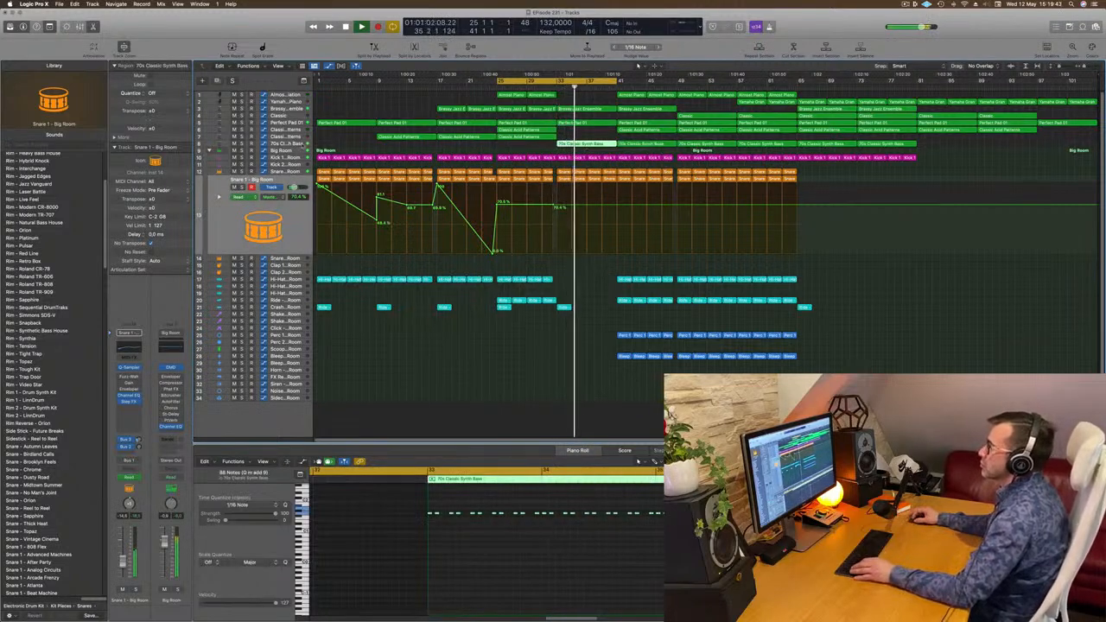
pyautogui.click(302, 145)
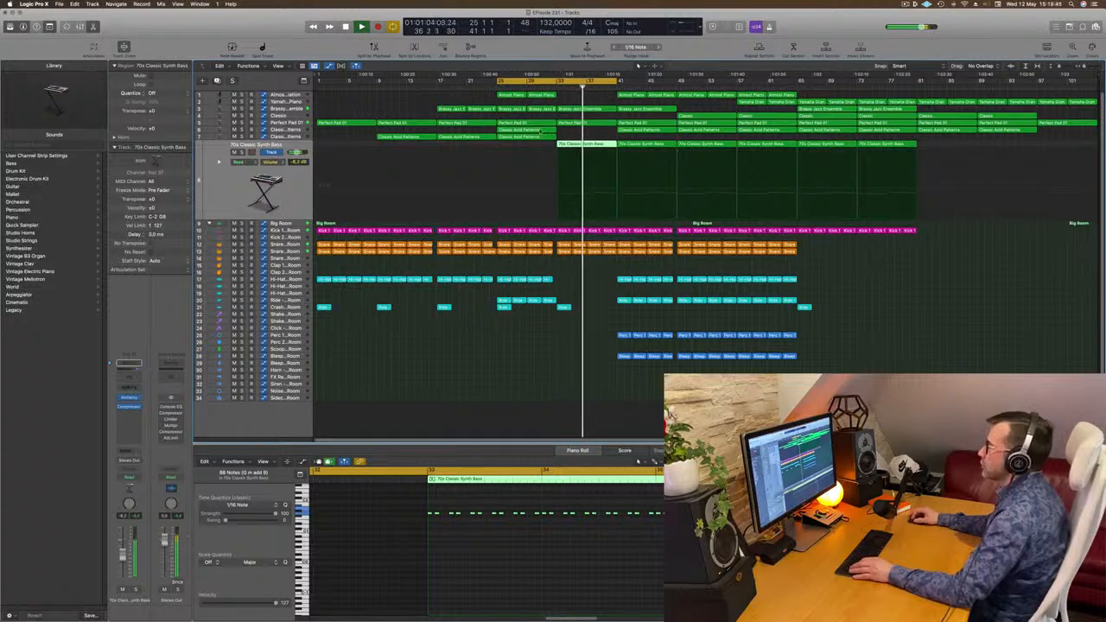
# Step: Copy the Classic Acid Patterns region from bar 25 to bar 33, replay from just before bar 33 and deselect it
pyautogui.moveTo(542, 131); pyautogui.dragTo(599, 137)
pyautogui.click(549, 87)
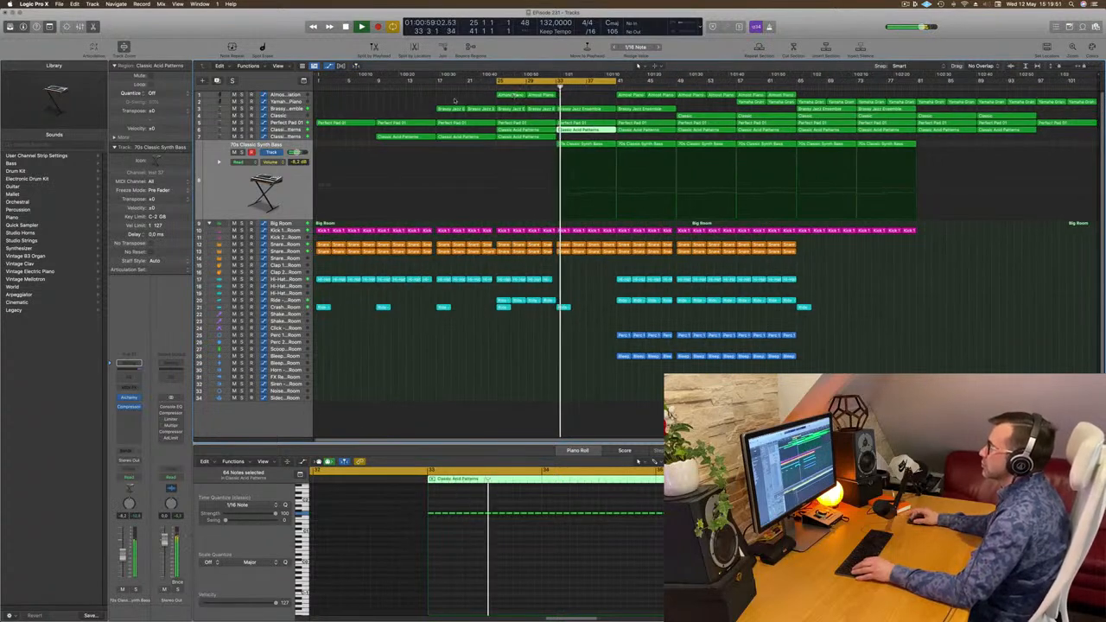
pyautogui.click(357, 109)
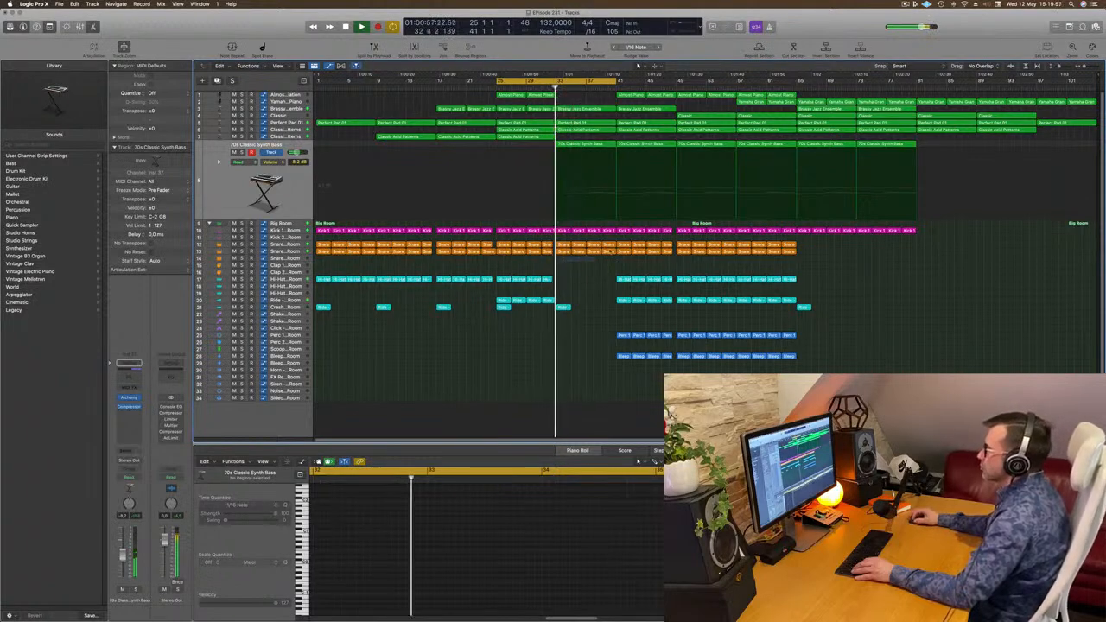
# Step: Delete the regions on both Snare tracks between bars 33 and 41
pyautogui.moveTo(609, 250); pyautogui.dragTo(611, 244)
pyautogui.press('Delete')
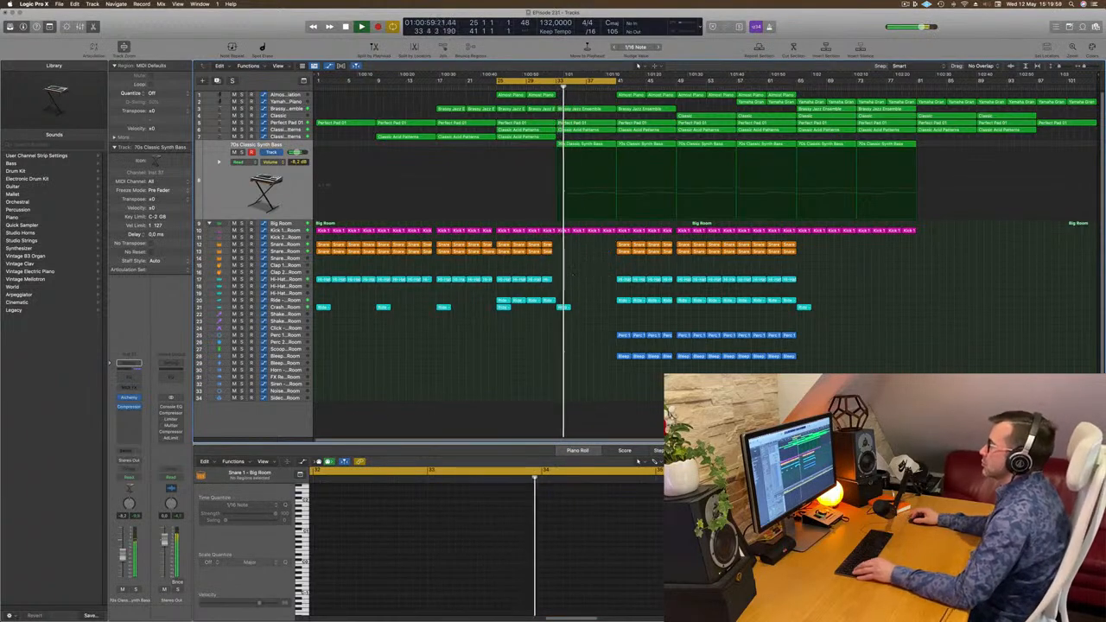
# Step: Copy the 70s Classic Synth Bass region at bar 33 onto the Classic Acid Patterns track directly above it
pyautogui.scroll(3, 574, 274)
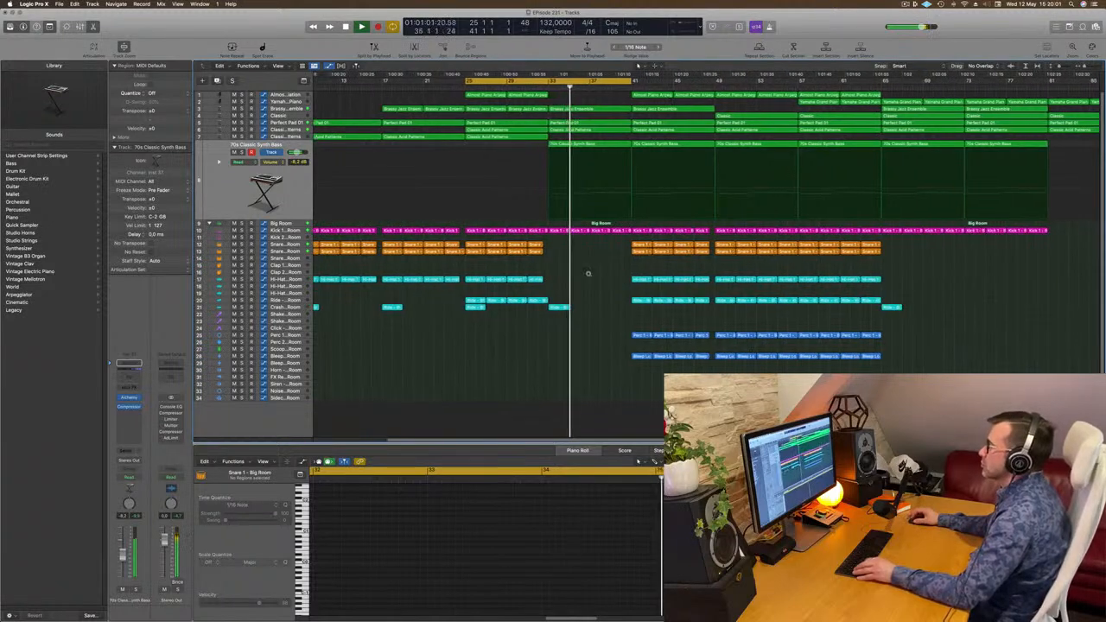
pyautogui.scroll(-3, 587, 274)
pyautogui.click(587, 144)
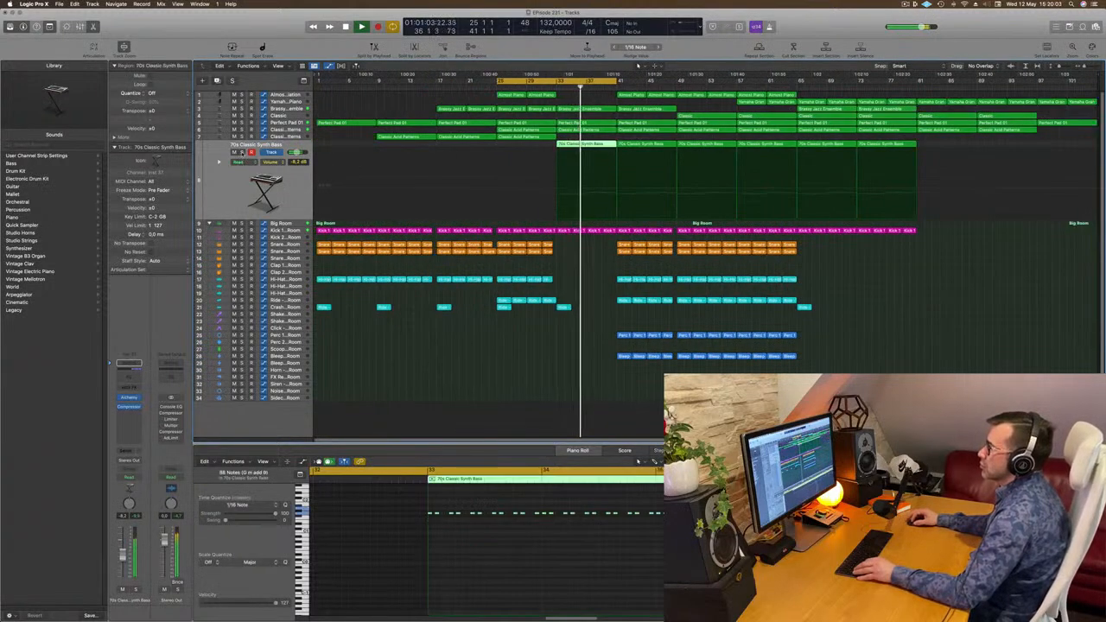
pyautogui.hotkey('ctrl', 's')
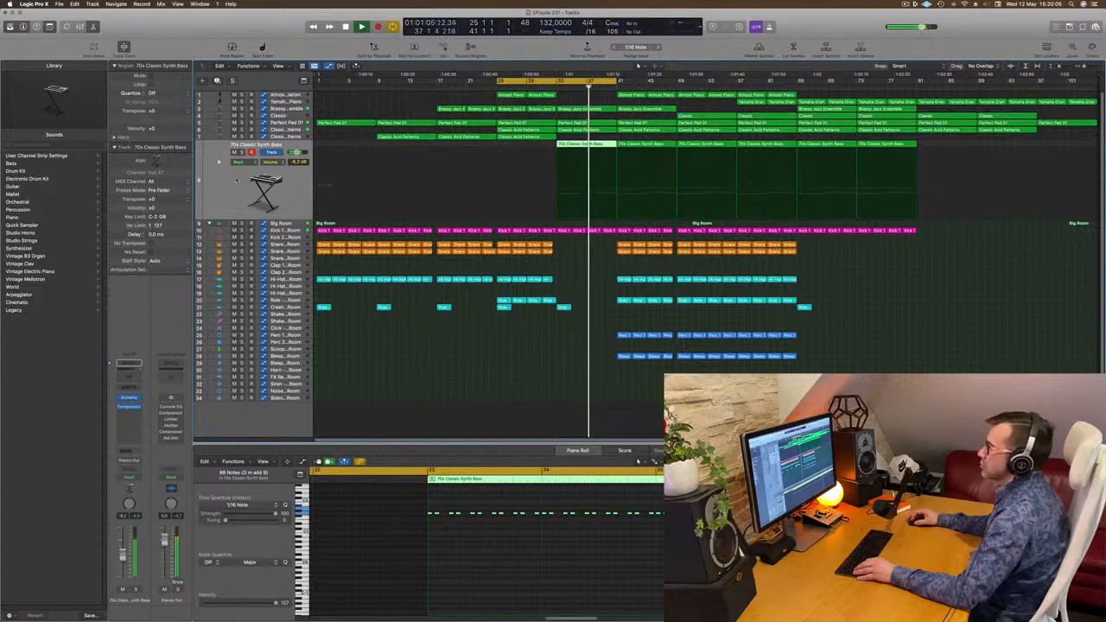
pyautogui.scroll(3, 481, 392)
pyautogui.scroll(-3, 481, 391)
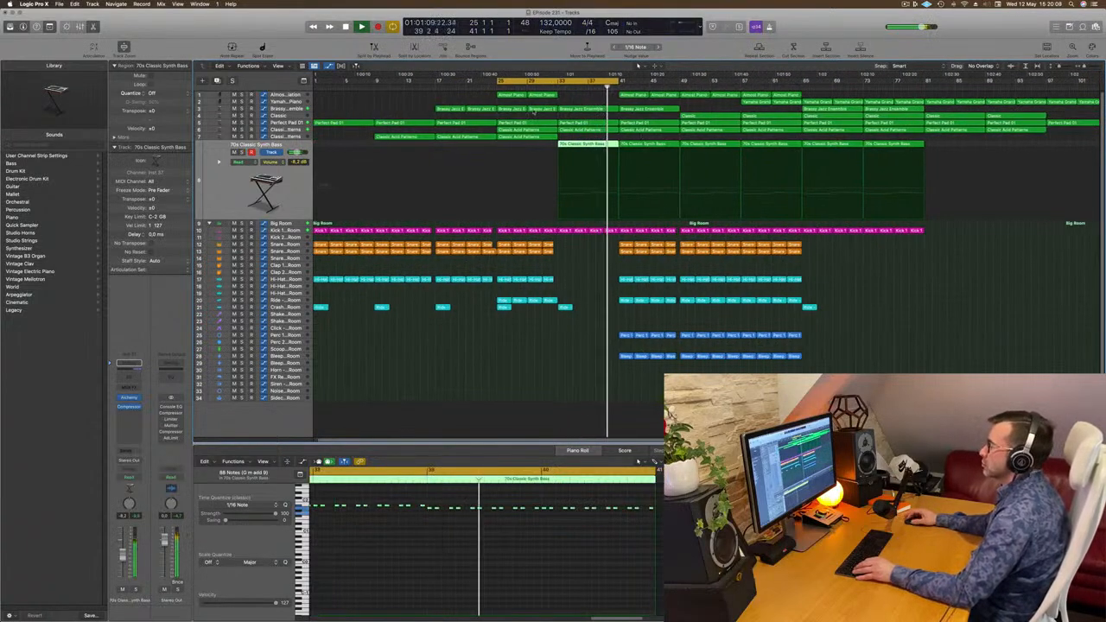
pyautogui.scroll(-1, 533, 111)
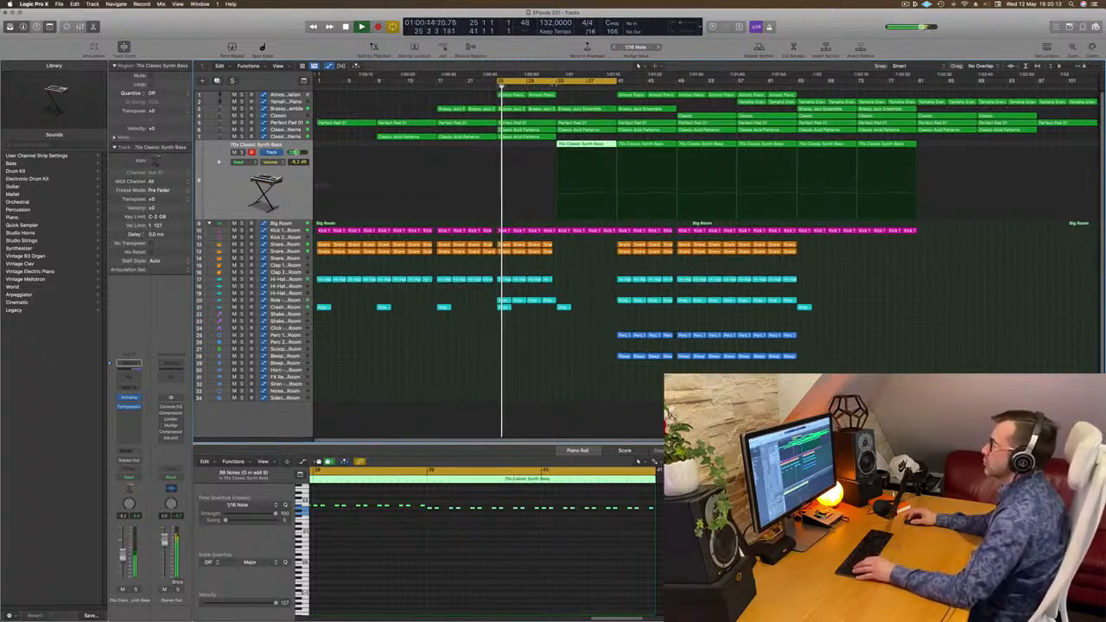
pyautogui.moveTo(590, 143); pyautogui.dragTo(590, 139)
# Step: Transpose all notes of the copied synth bass region at bar 33 down one octave
pyautogui.click(541, 558)
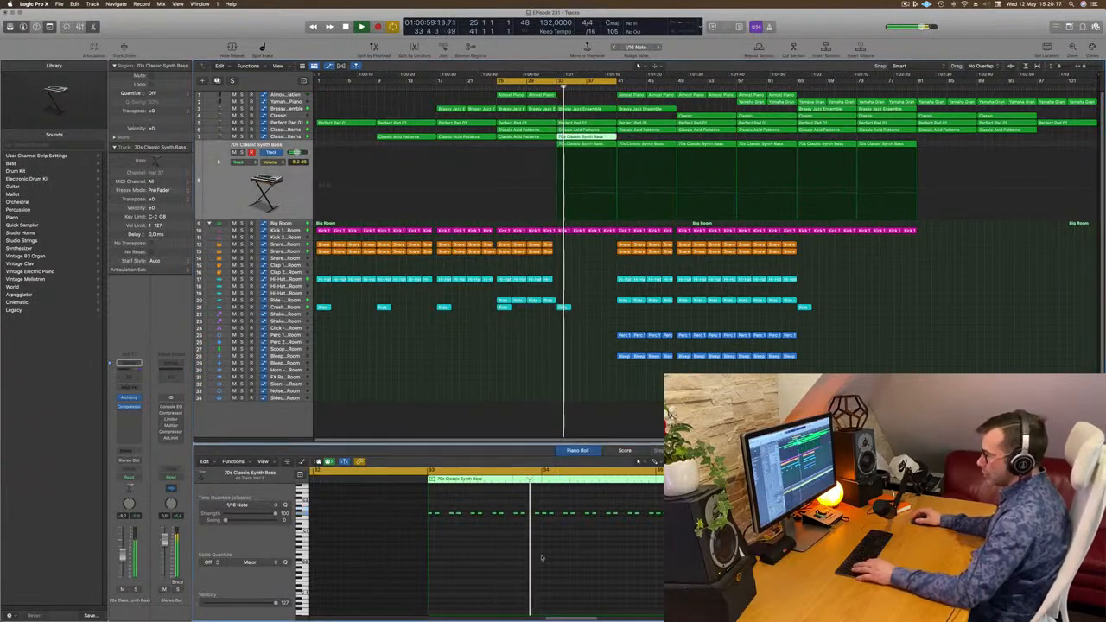
pyautogui.press('super+a')
pyautogui.hotkey('alt', 'shift', 'Down')
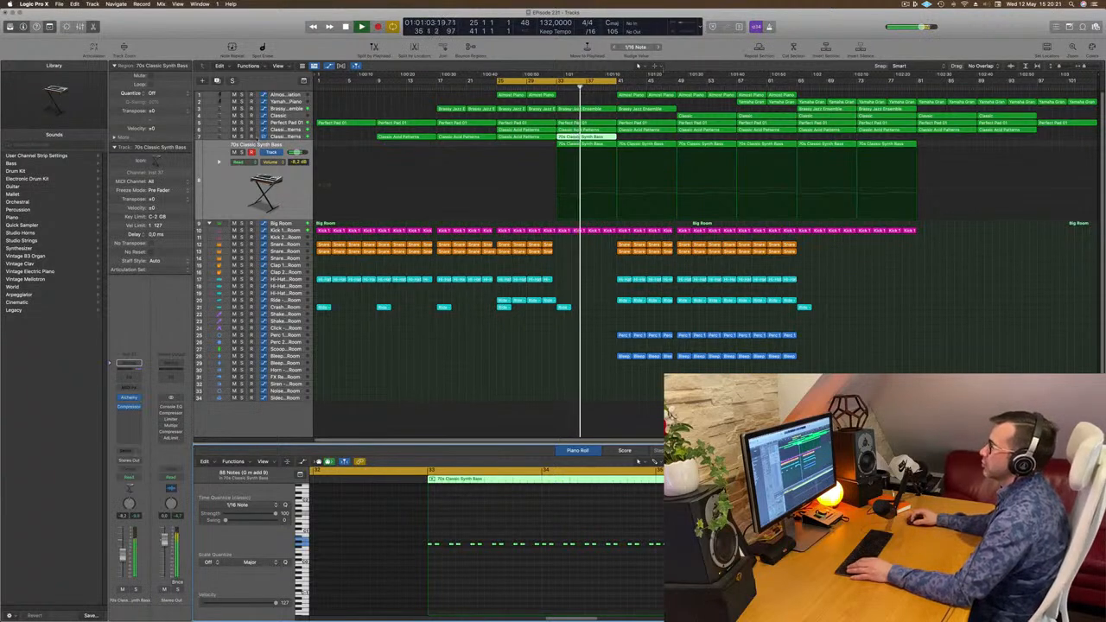
# Step: Audition the copied bass line soloed, with and without the 70s Classic Synth Bass track, and restart playback with solo off
pyautogui.hotkey('ctrl', 's')
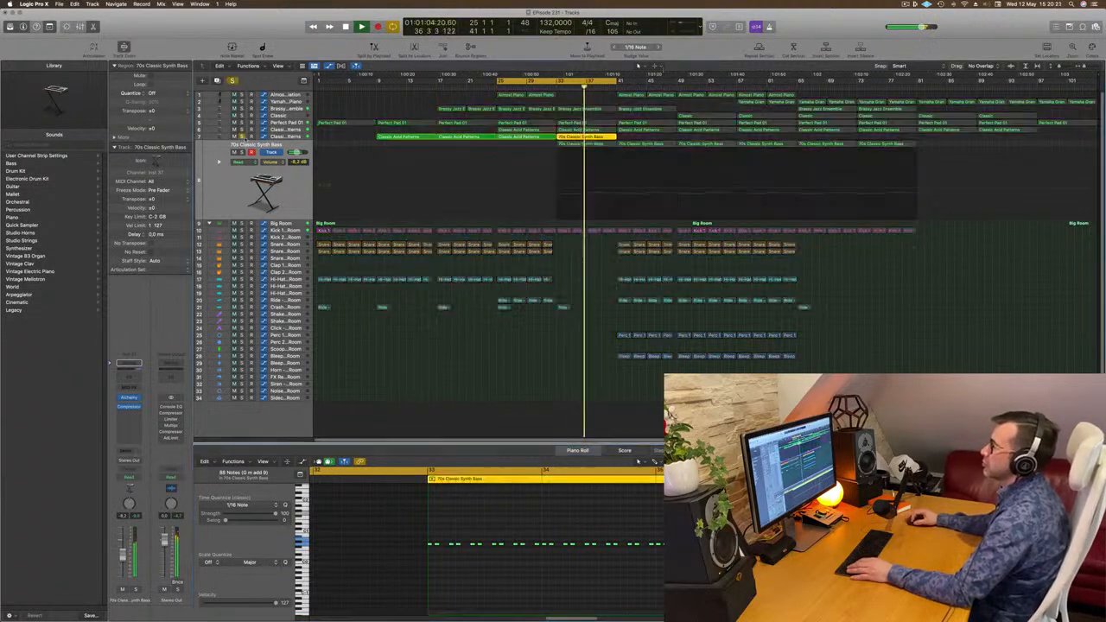
pyautogui.click(242, 153)
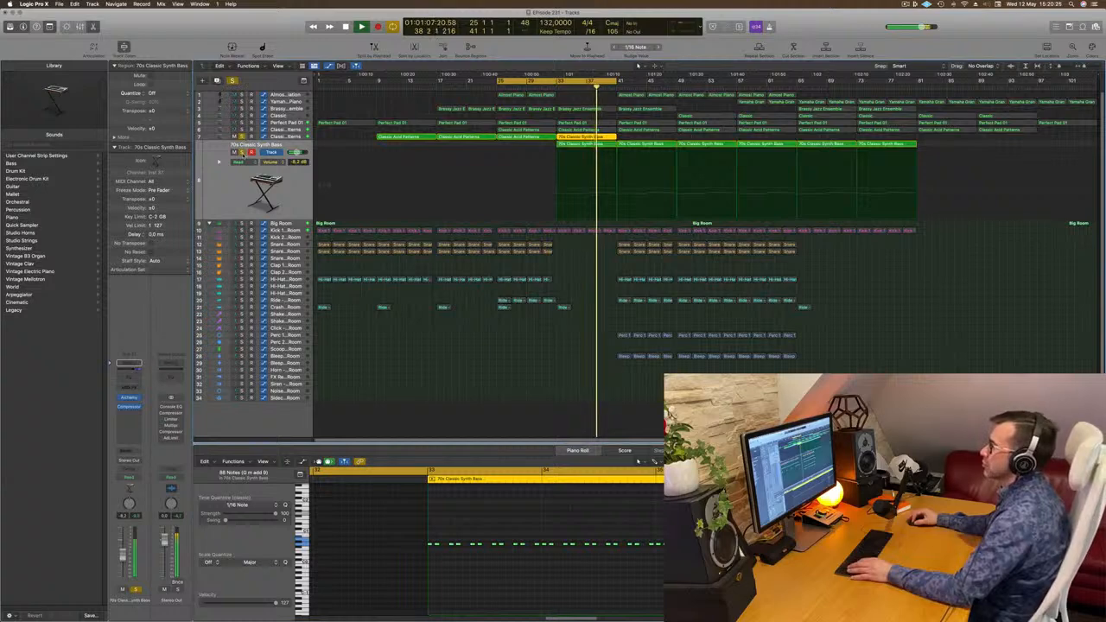
pyautogui.click(241, 153)
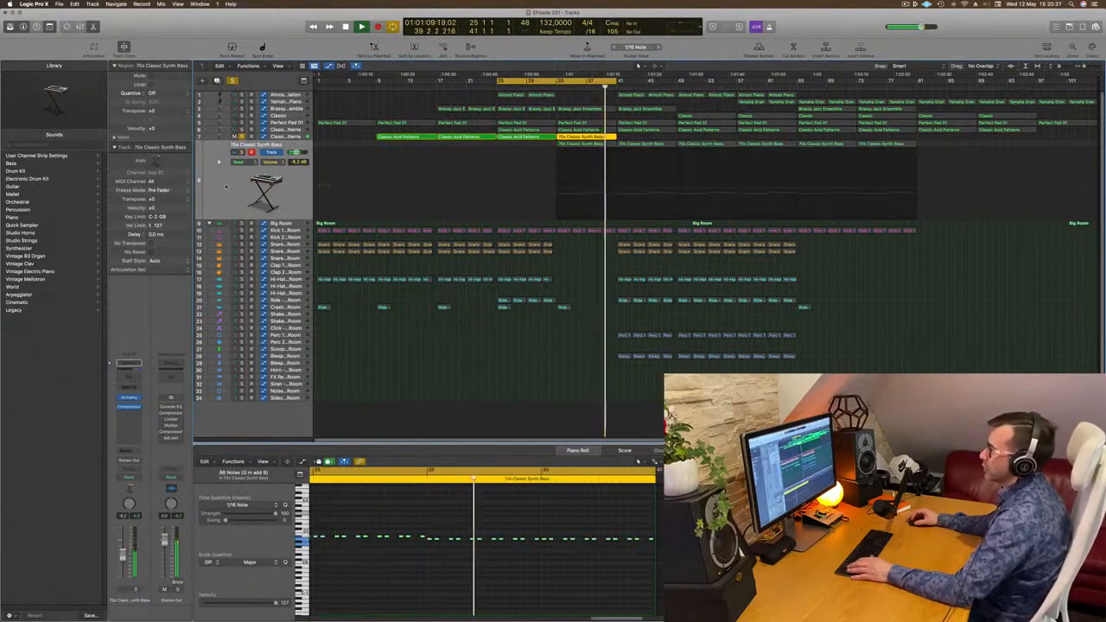
pyautogui.hotkey('ctrl', 's')
pyautogui.press('space')
pyautogui.press('space')
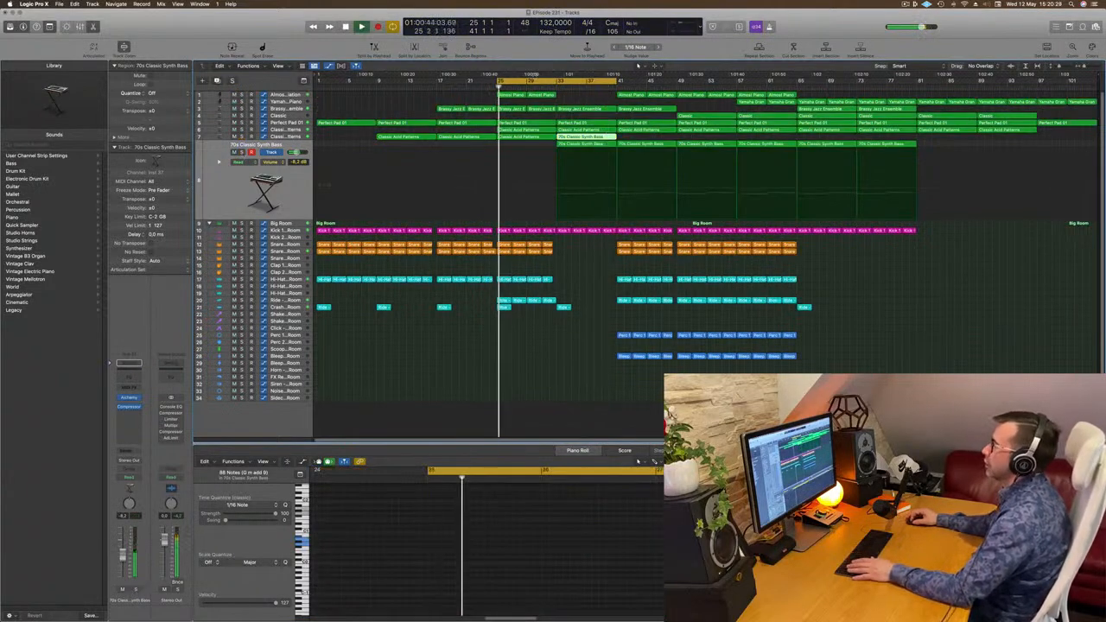
# Step: Copy the Classic region from bar 49 to bar 33 on its own track
pyautogui.press('super+Right')
pyautogui.press('super+Right')
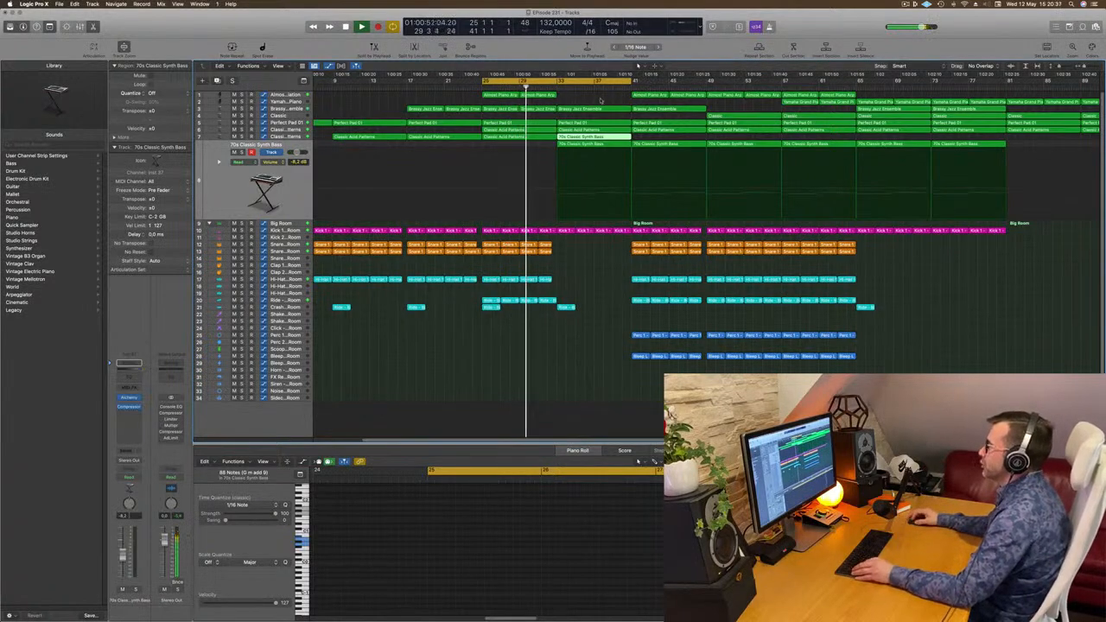
pyautogui.hscroll(-3, 600, 99)
pyautogui.click(716, 115)
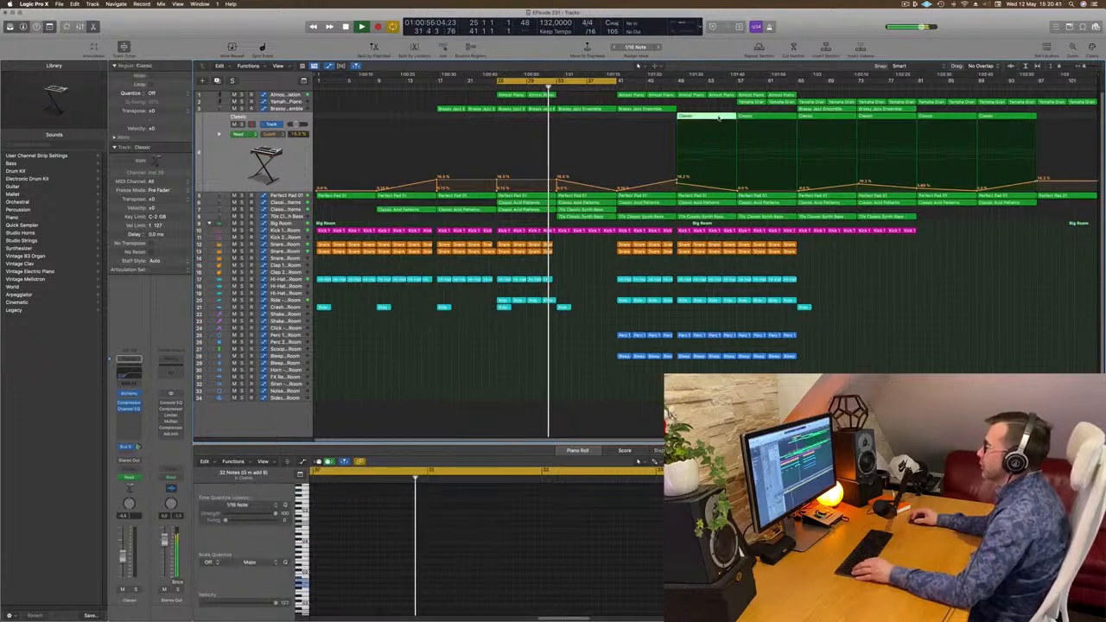
pyautogui.moveTo(717, 115); pyautogui.dragTo(602, 124)
# Step: Reshape the Classic track's Cutoff automation to start at 0.0 % at bar 33 and rise steadily through bar 41
pyautogui.moveTo(559, 184); pyautogui.dragTo(557, 192)
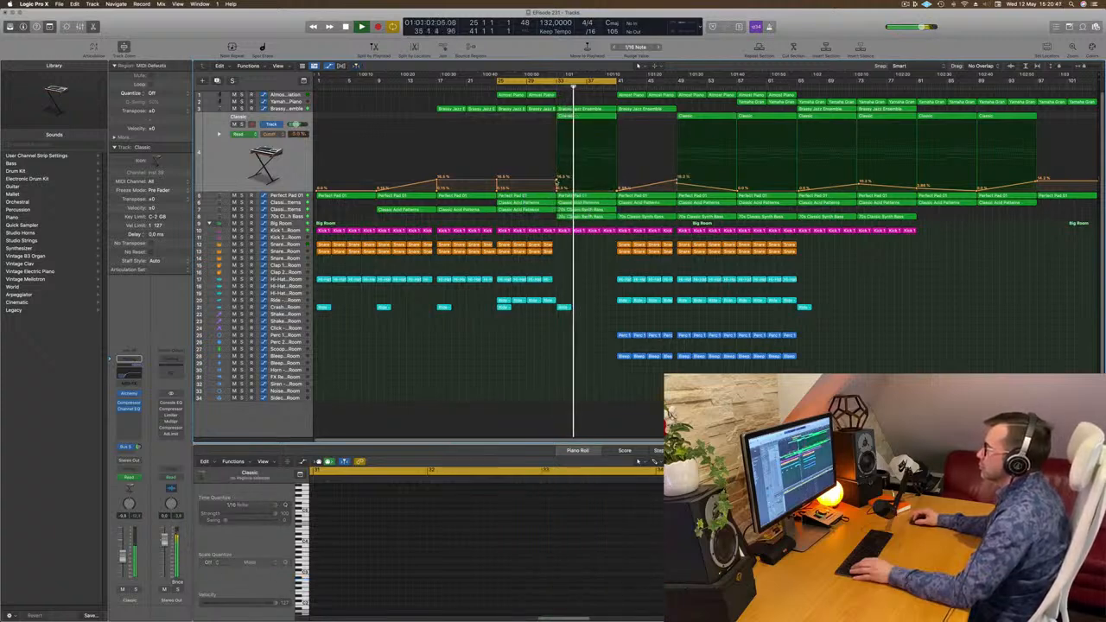
pyautogui.click(557, 180)
pyautogui.moveTo(618, 188); pyautogui.dragTo(617, 188)
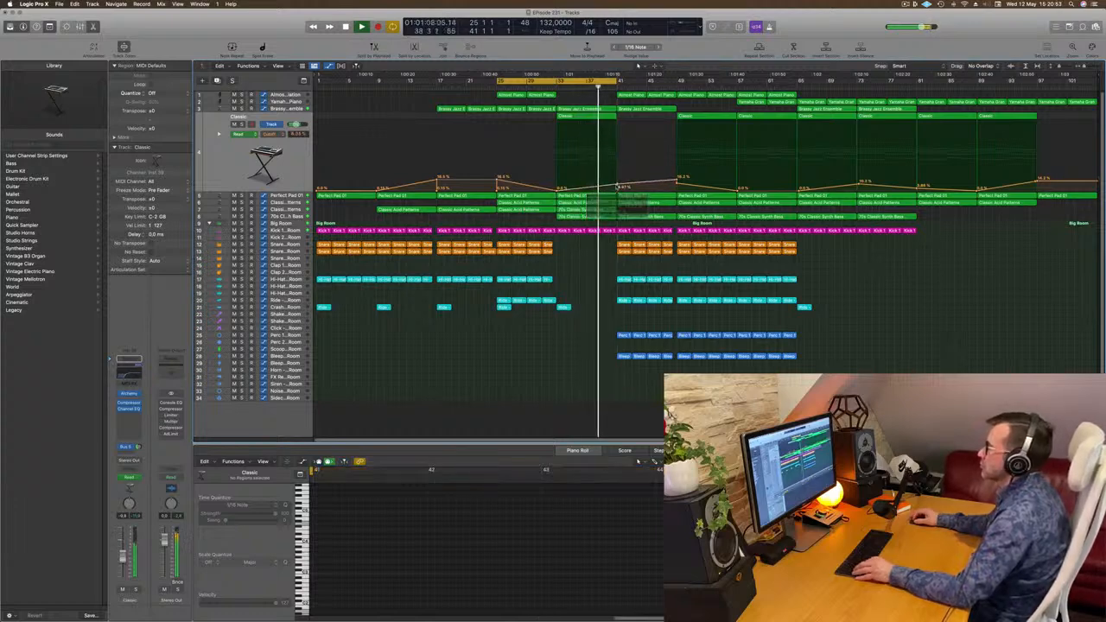
pyautogui.scroll(3, 619, 189)
pyautogui.scroll(-3, 619, 188)
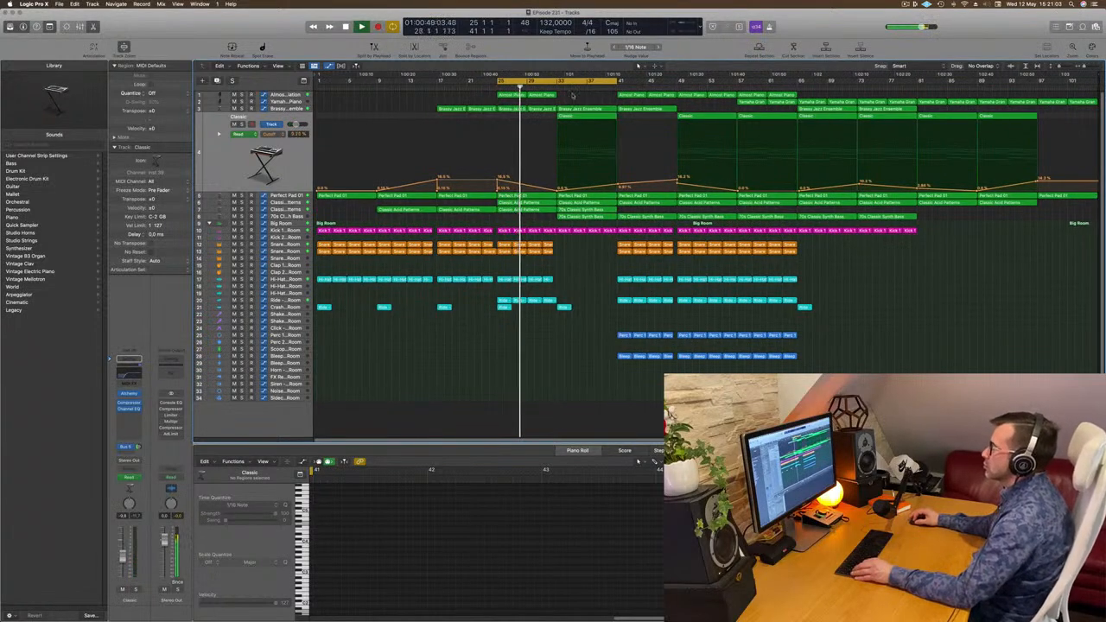
# Step: Copy the Perc 1 and Bleep Low regions from bars 41–49 to bars 33–41 and deselect them
pyautogui.click(539, 96)
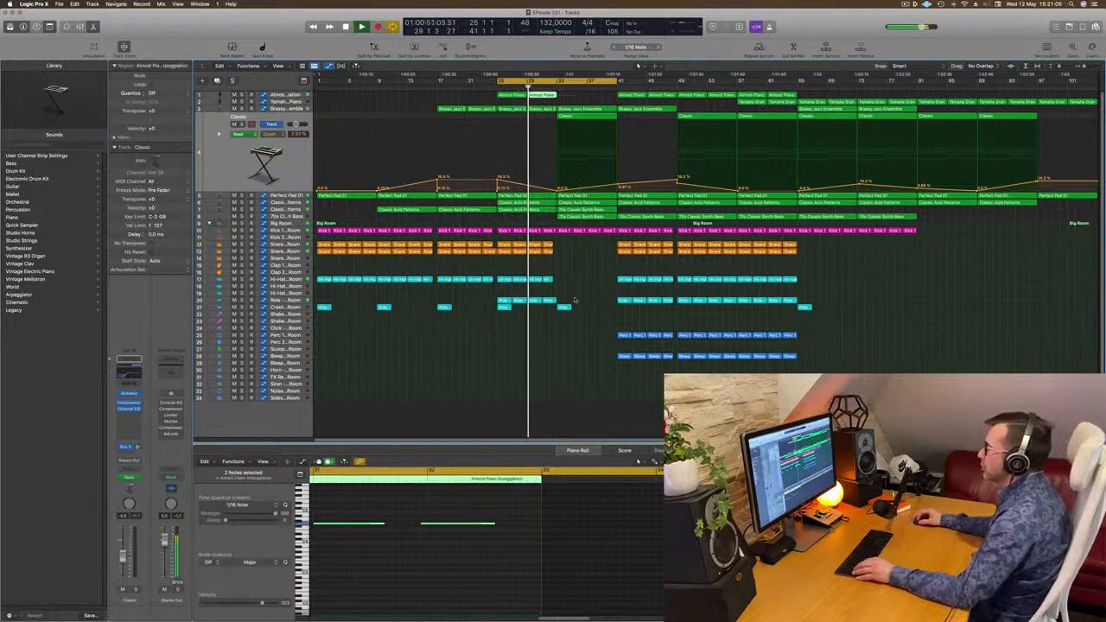
pyautogui.moveTo(596, 323); pyautogui.dragTo(568, 334)
pyautogui.click(476, 398)
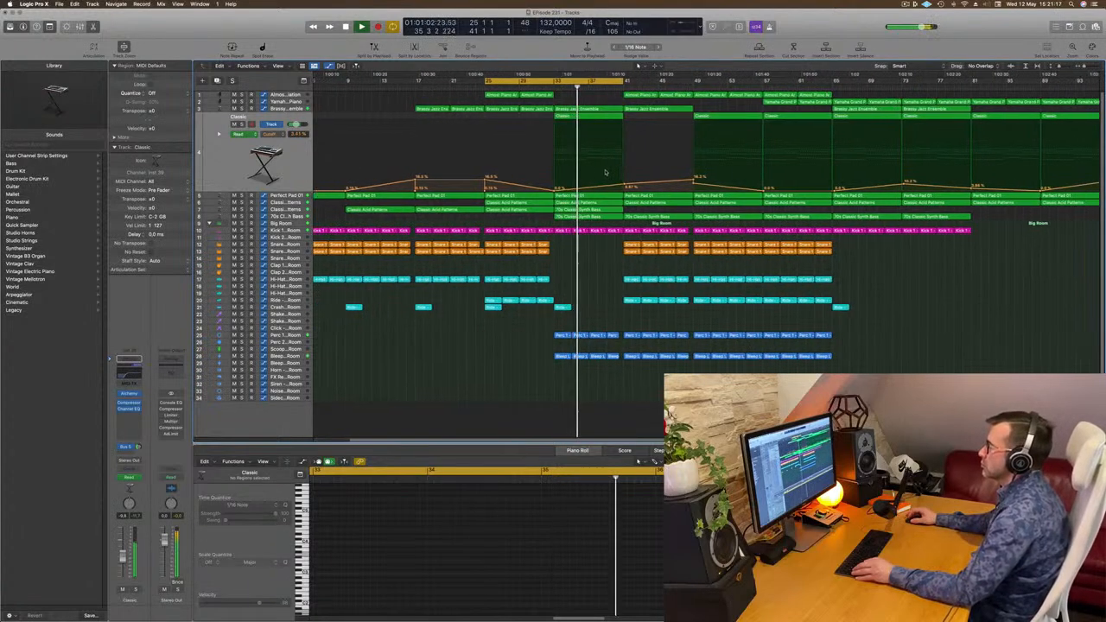
# Step: Show the Classic Acid Patterns track's Cutoff automation and extend the end of the cycle range to bar 50
pyautogui.click(233, 217)
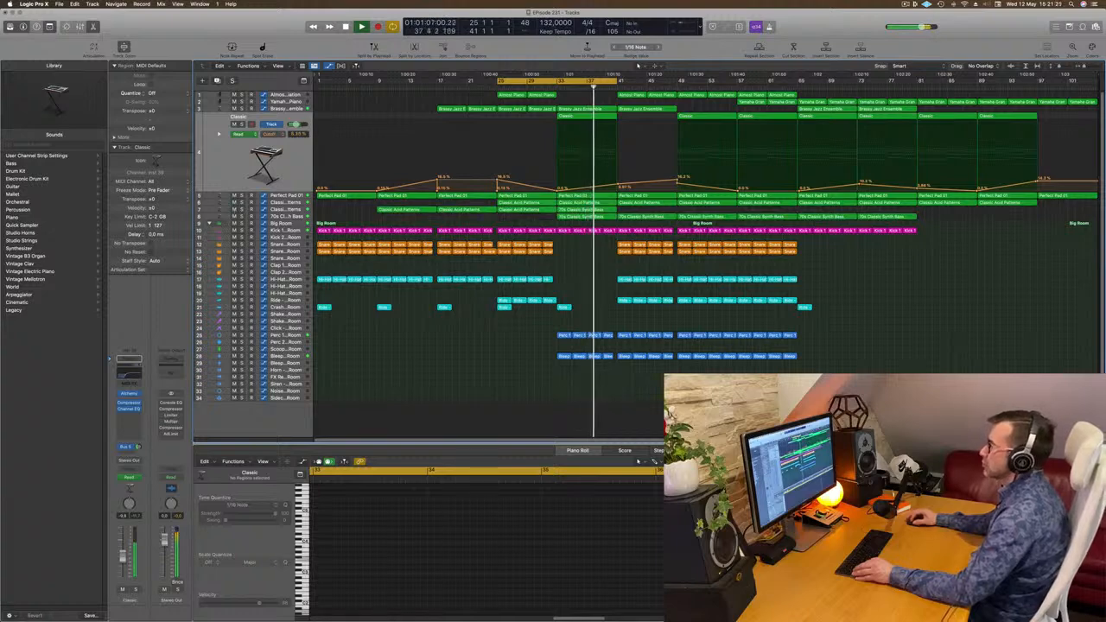
pyautogui.click(299, 204)
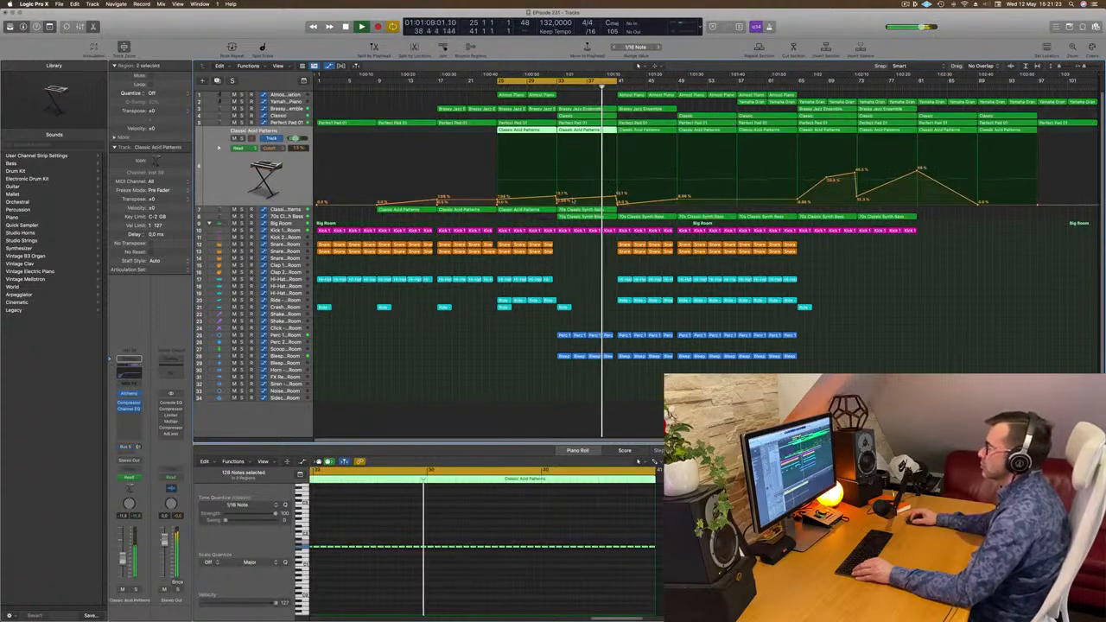
pyautogui.click(598, 148)
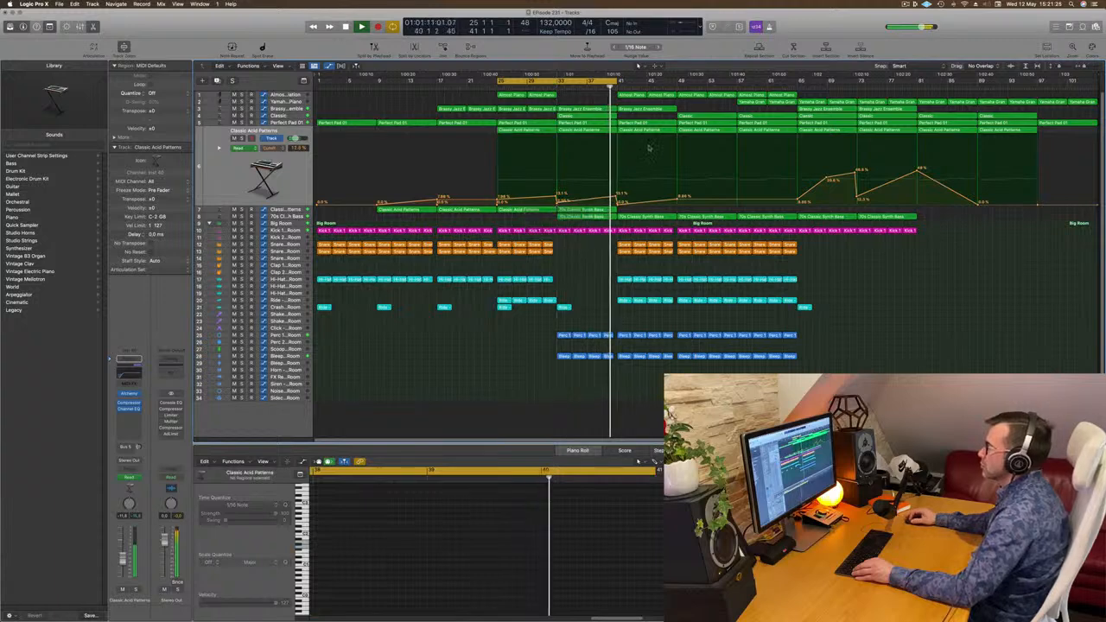
pyautogui.scroll(5, 616, 145)
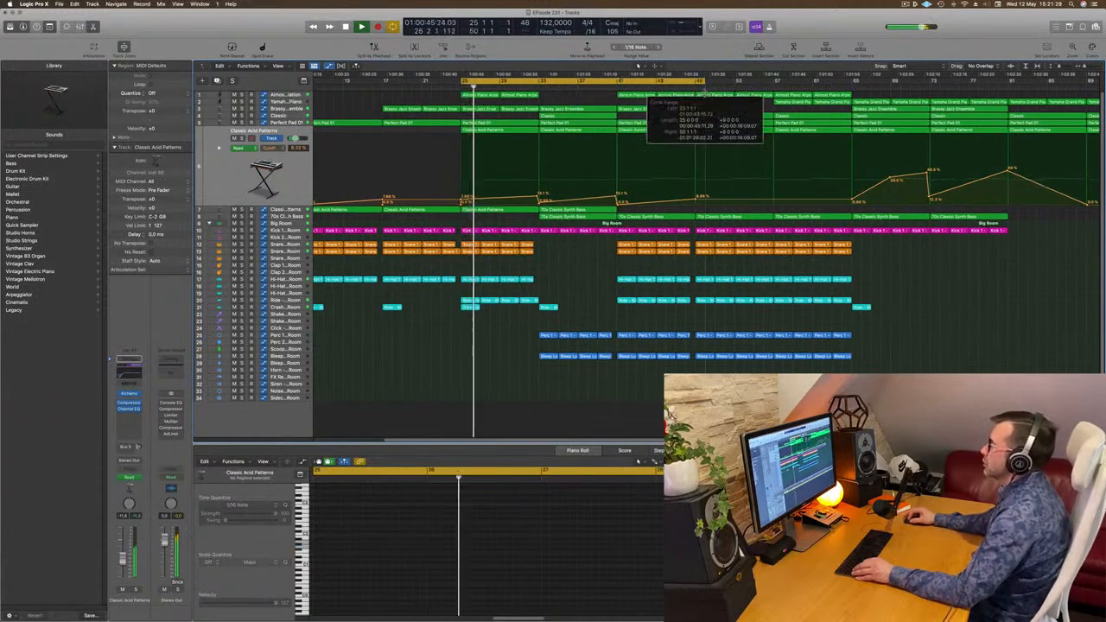
pyautogui.scroll(-3, 616, 173)
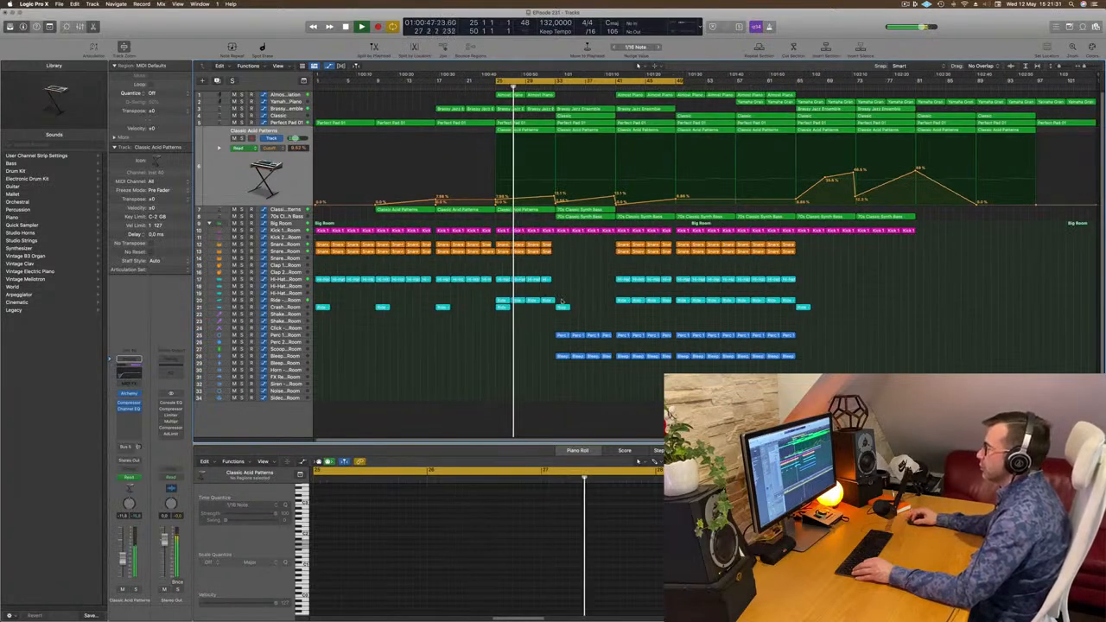
# Step: Copy the Ride region on the Crash track from bar 33 to bar 41 and play through the transition
pyautogui.click(562, 308)
pyautogui.moveTo(562, 308); pyautogui.dragTo(620, 311)
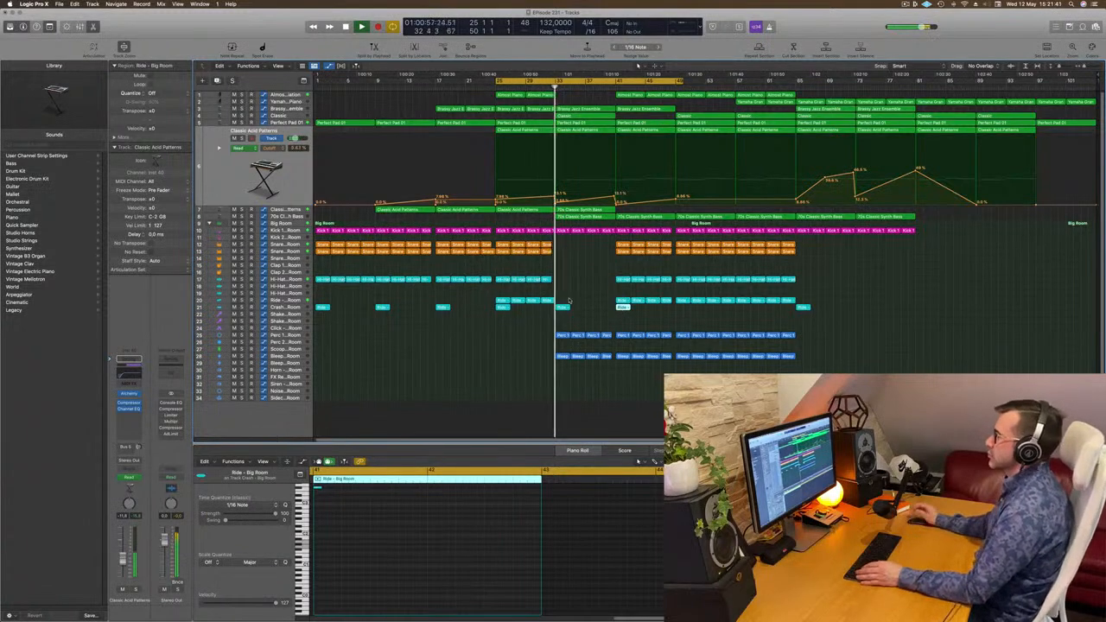
pyautogui.hscroll(8, 593, 291)
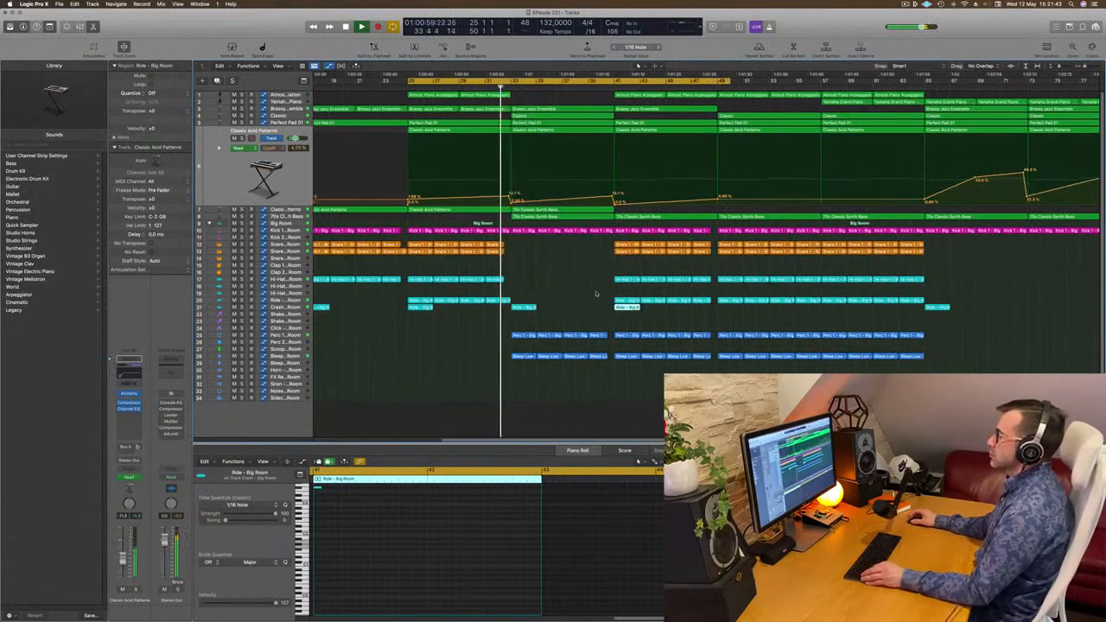
pyautogui.hscroll(-4, 570, 295)
pyautogui.hscroll(-4, 569, 293)
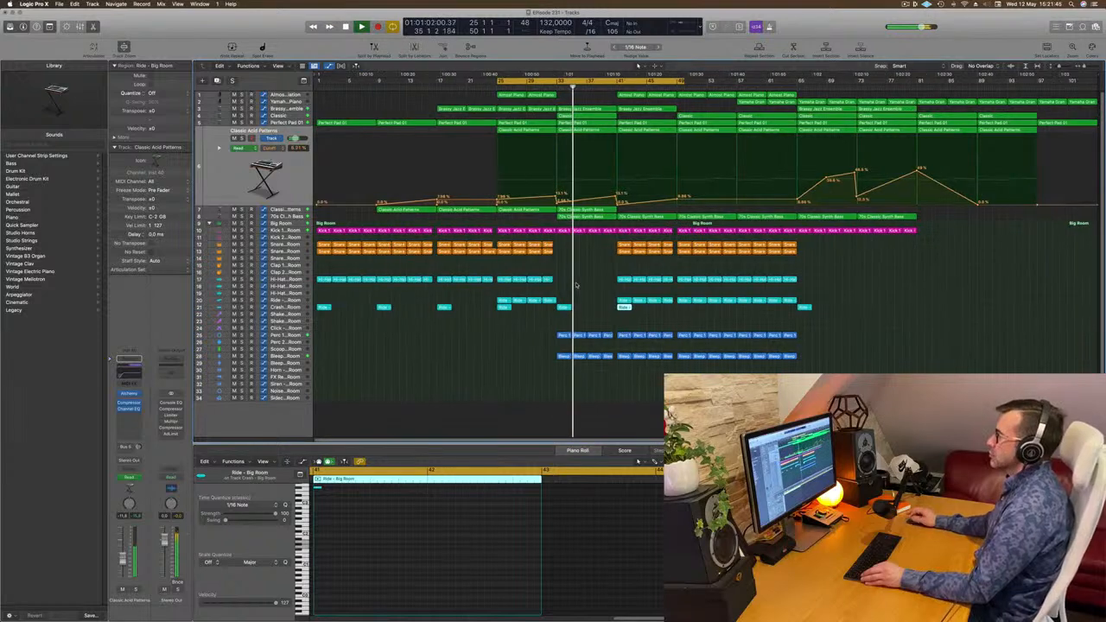
# Step: Automate the Kick 1 track's volume to fade from -2.9 dB at bar 33 to silence just before bar 41, returning to -2.9 dB
pyautogui.click(286, 231)
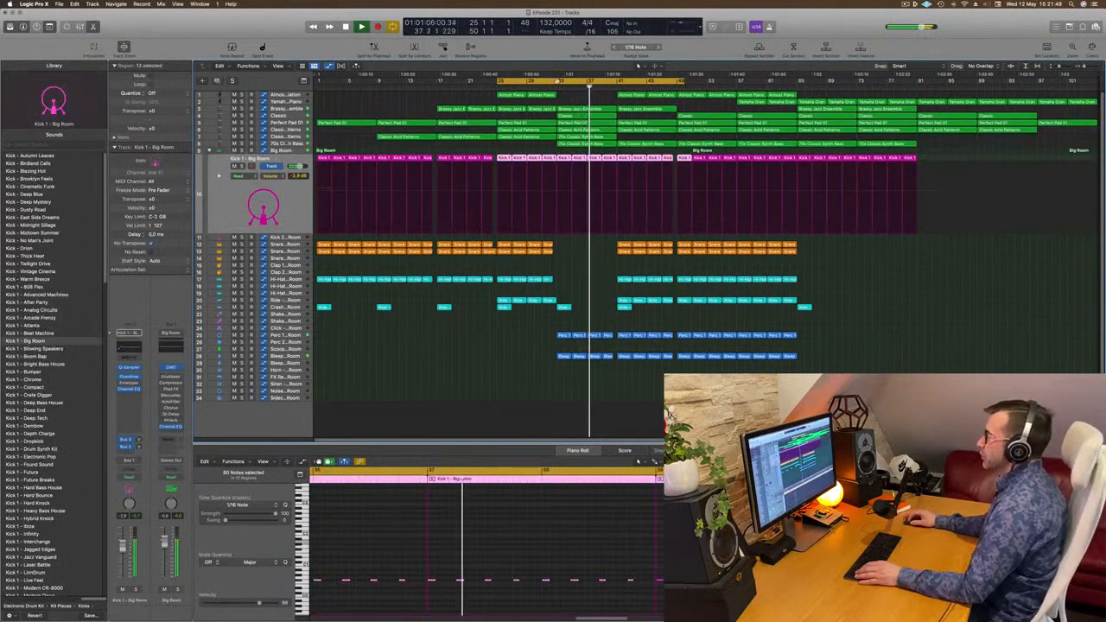
pyautogui.click(542, 86)
pyautogui.click(557, 192)
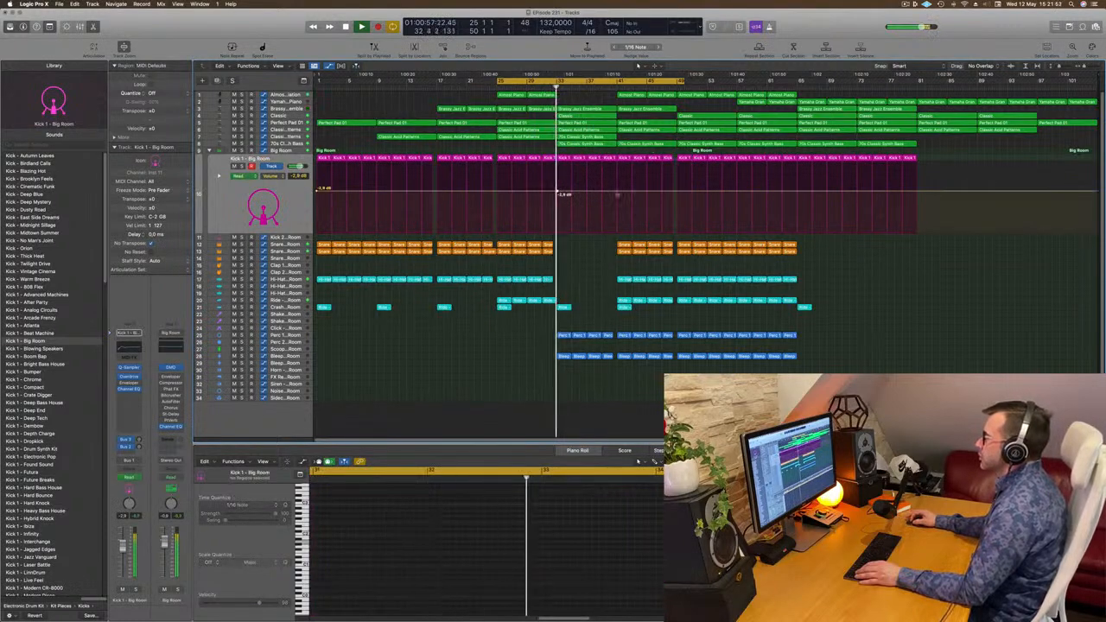
pyautogui.moveTo(614, 193); pyautogui.dragTo(615, 206)
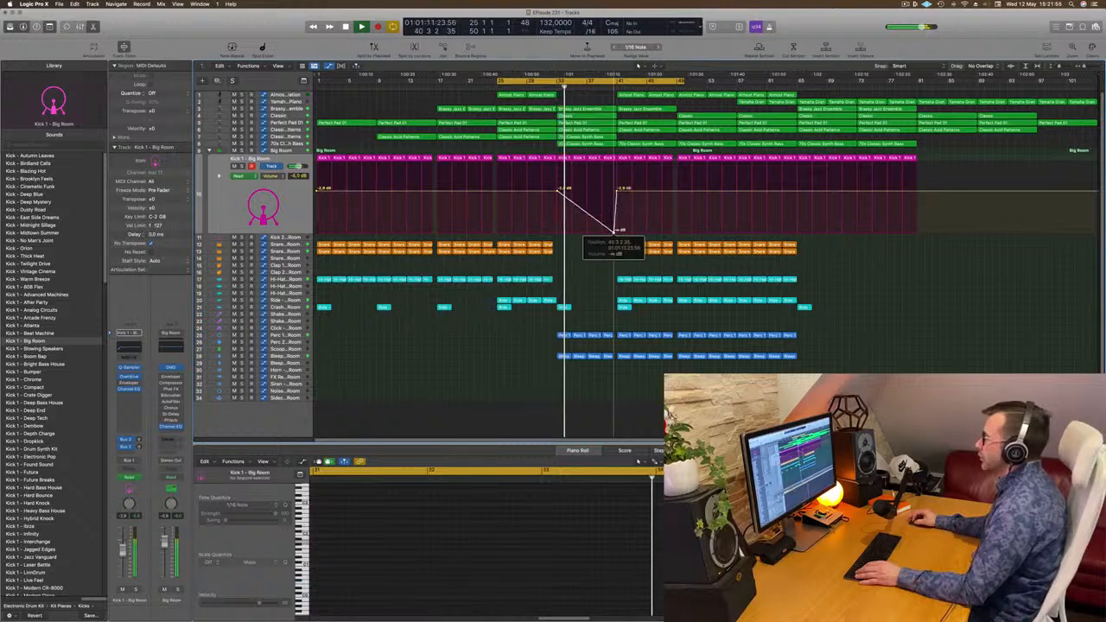
pyautogui.scroll(6, 614, 232)
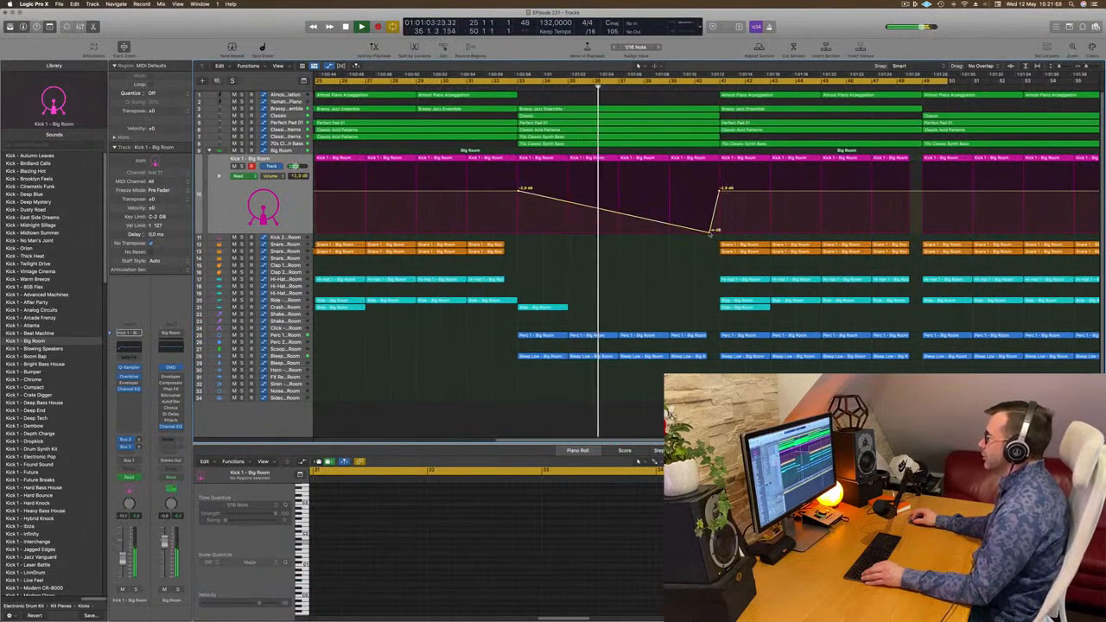
pyautogui.moveTo(710, 232); pyautogui.dragTo(718, 232)
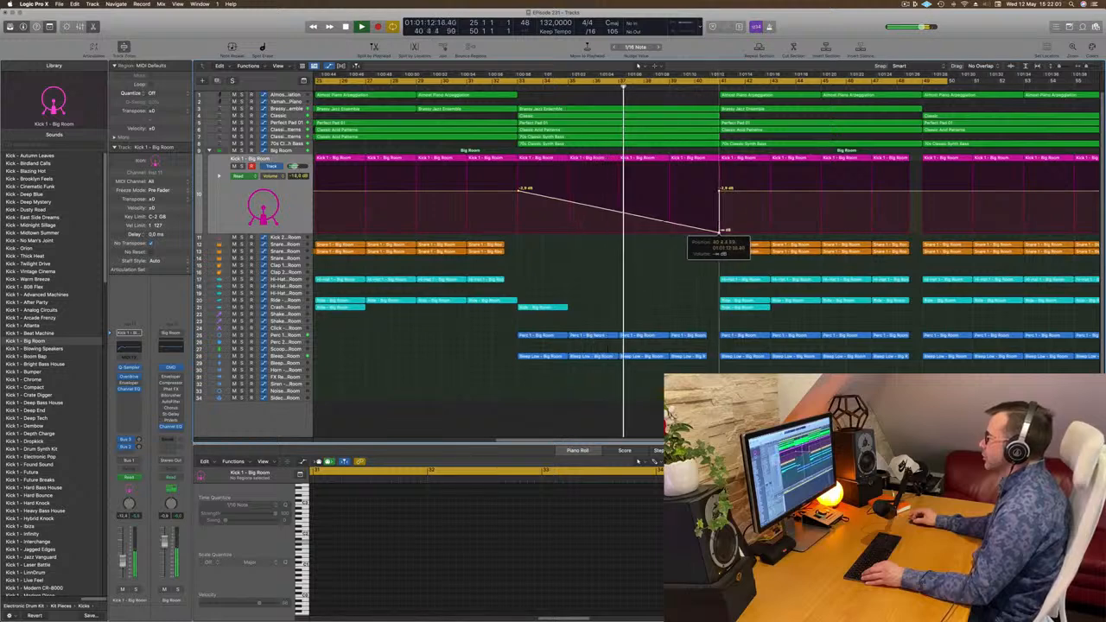
# Step: Play through the kick fade between bars 33 and 41, restart playback from about bar 32, and save the project
pyautogui.scroll(-3, 718, 233)
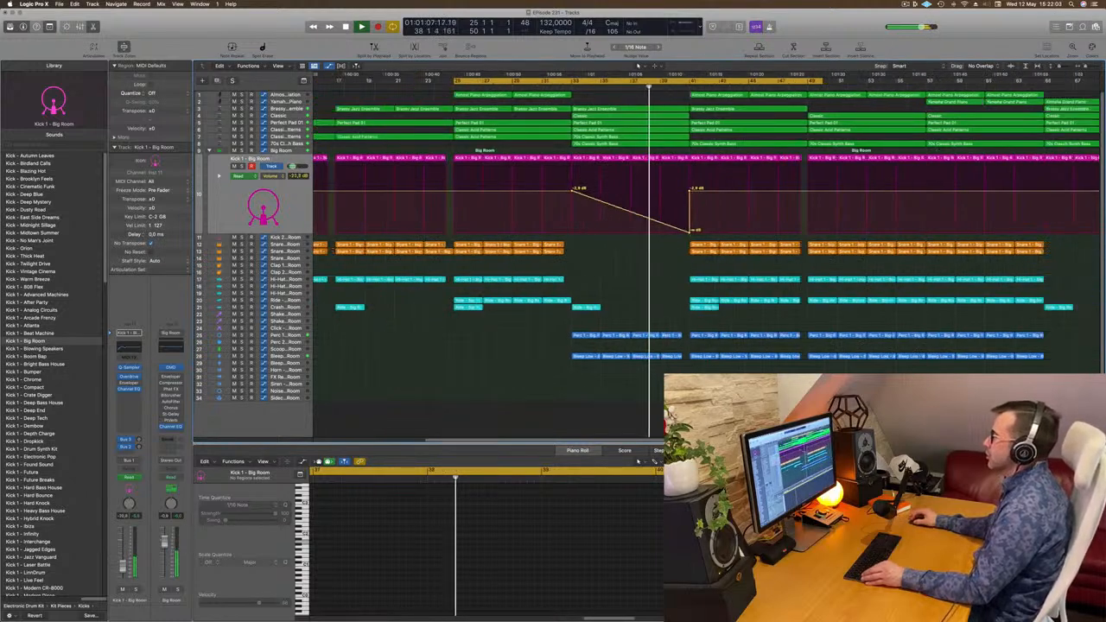
pyautogui.scroll(3, 637, 248)
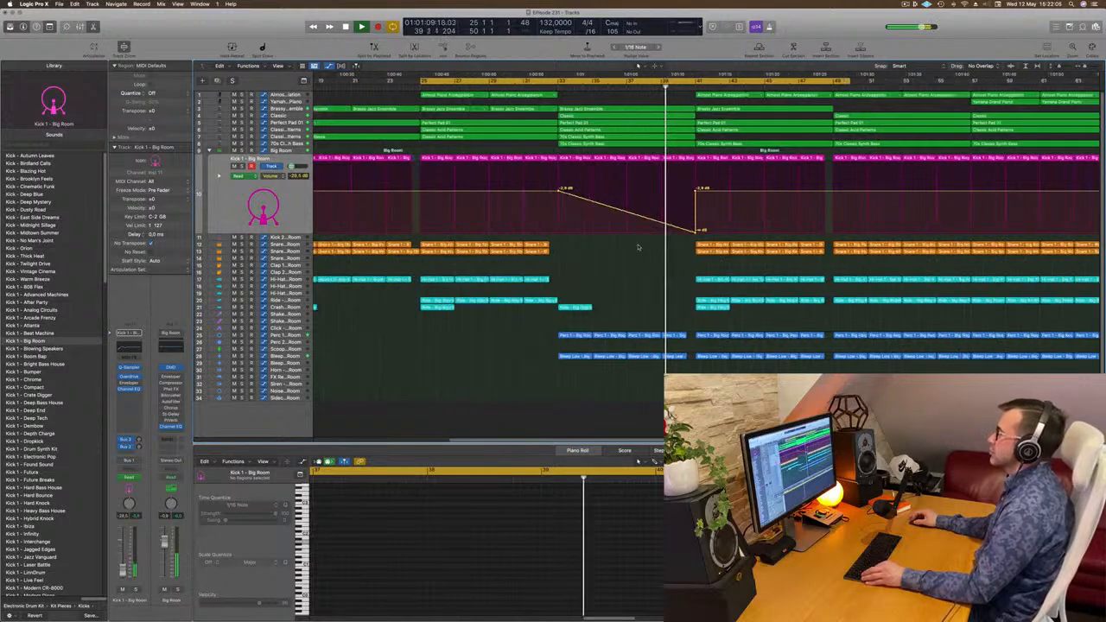
pyautogui.scroll(-3, 638, 247)
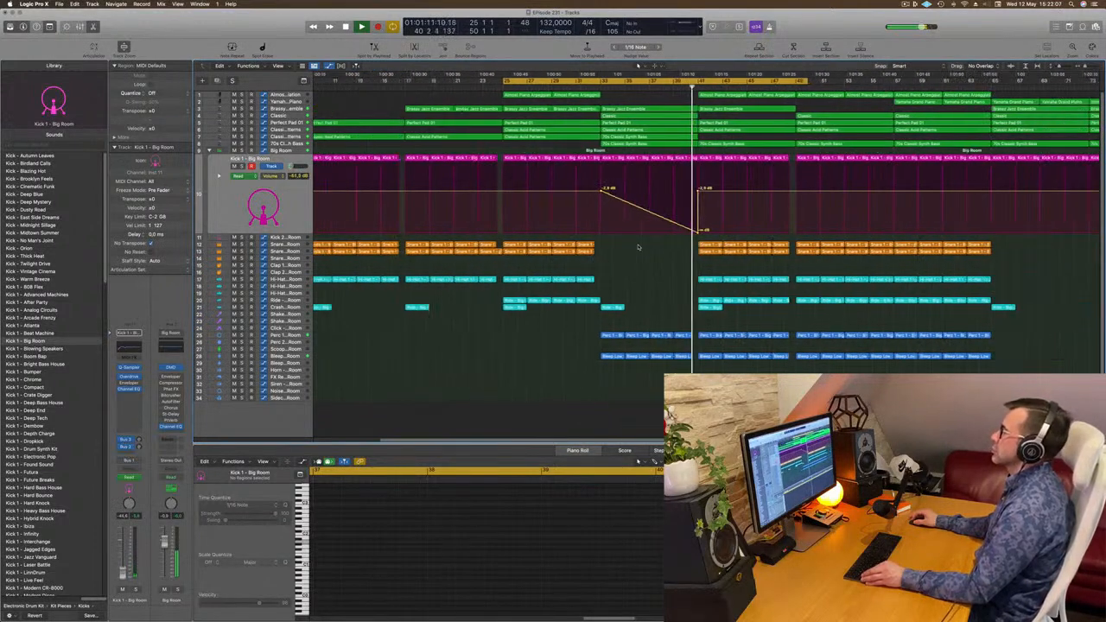
pyautogui.scroll(-2, 638, 247)
pyautogui.scroll(2, 648, 245)
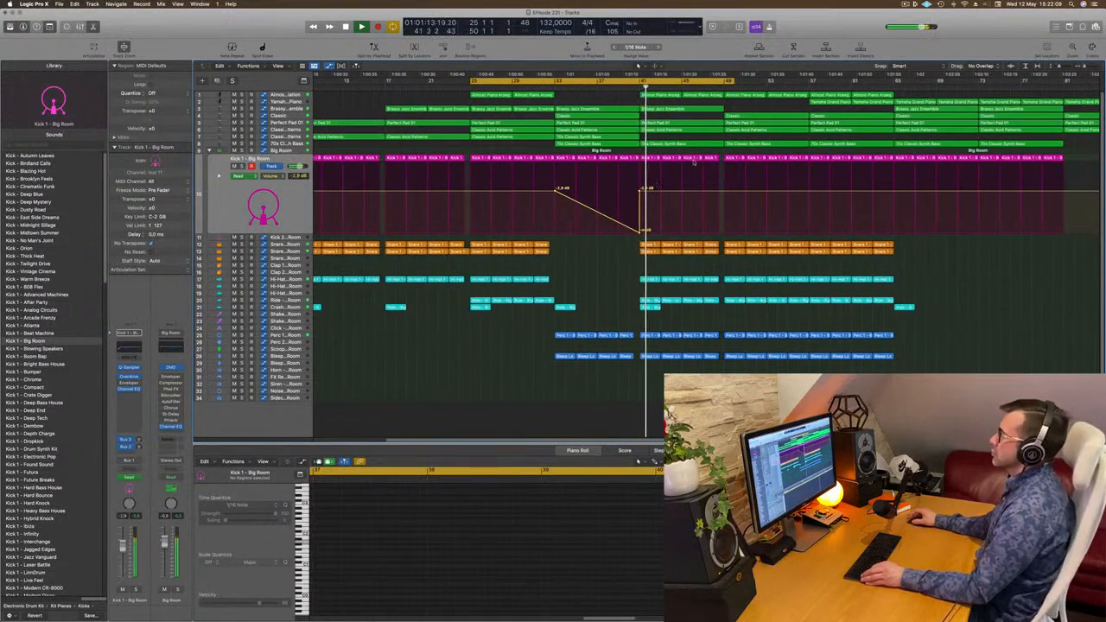
pyautogui.scroll(-2, 653, 136)
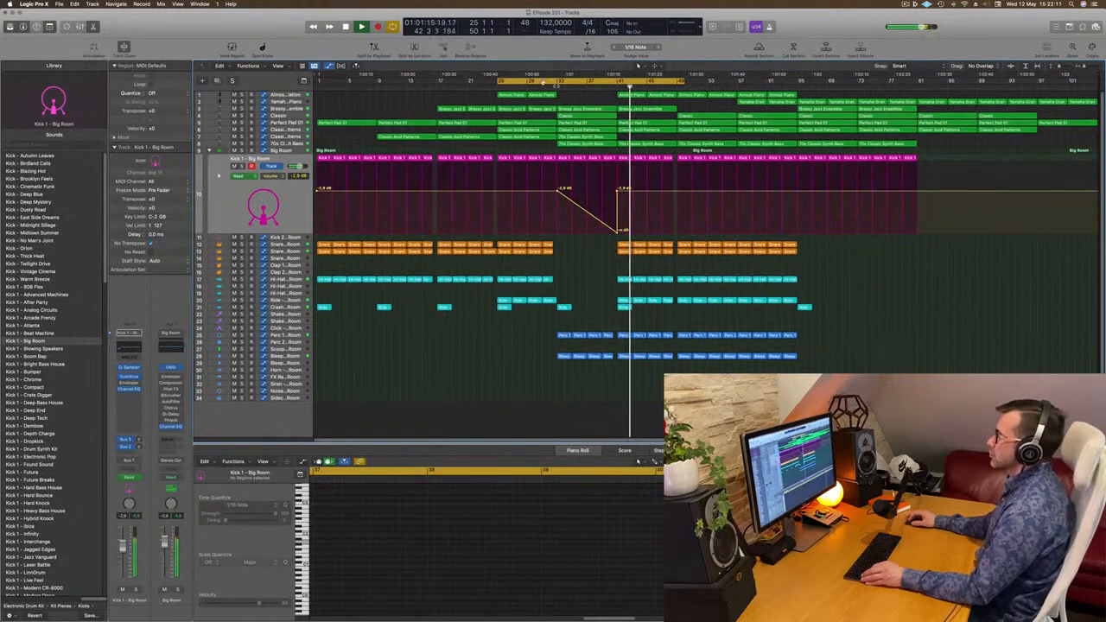
pyautogui.click(551, 85)
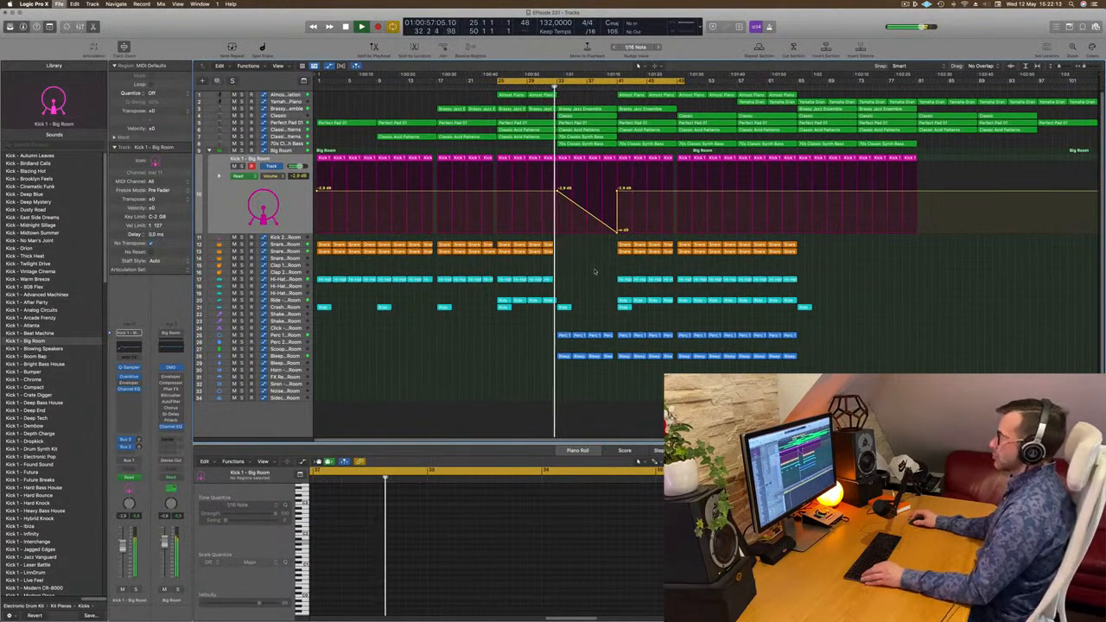
pyautogui.press('super+s')
# Step: Copy the 70s Classic Synth Bass region at bar 33 to bar 41 on the same track
pyautogui.scroll(3, 602, 271)
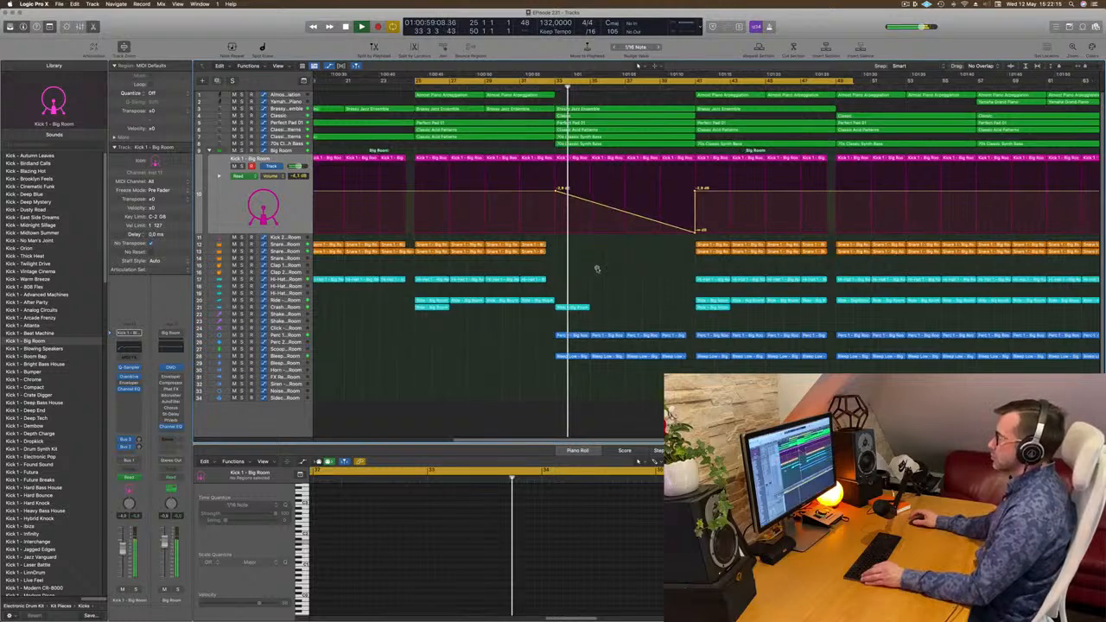
pyautogui.hscroll(-1, 597, 271)
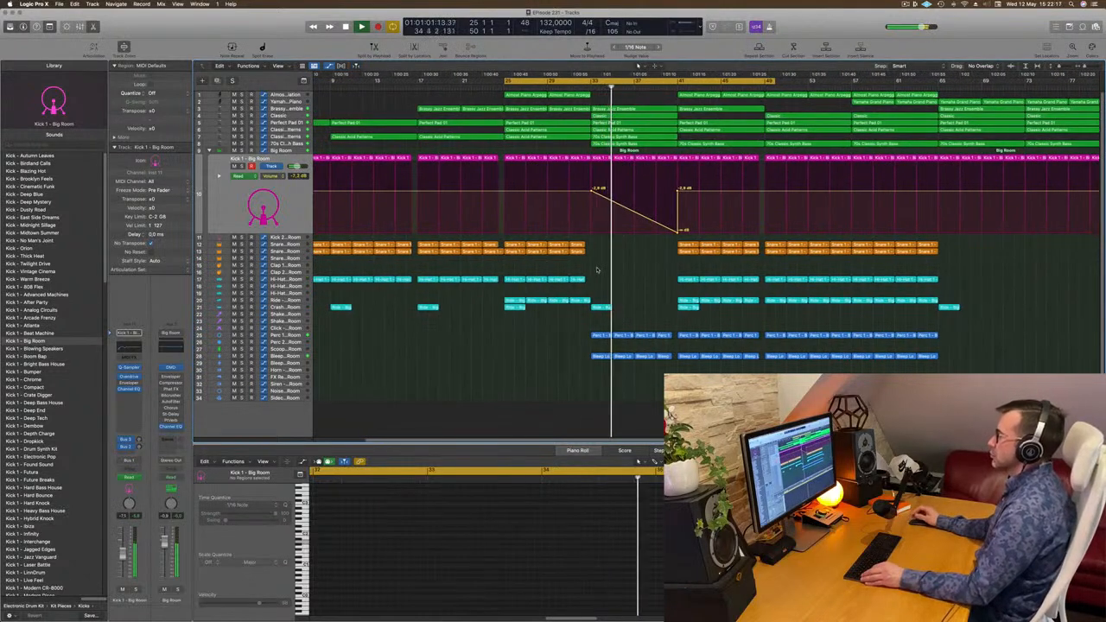
pyautogui.scroll(-1, 613, 265)
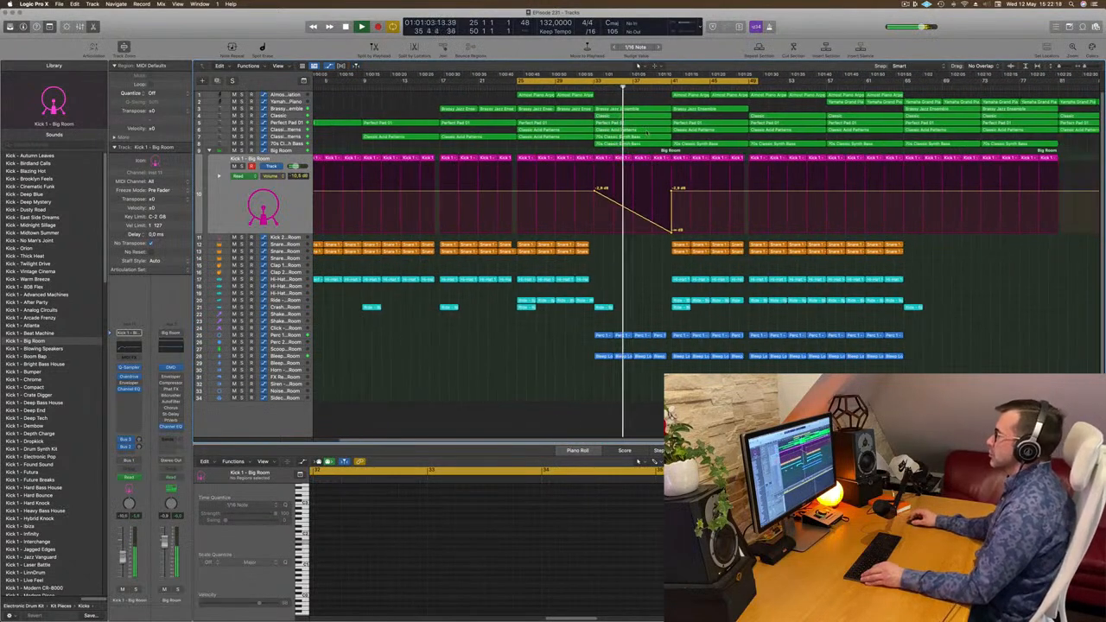
pyautogui.click(640, 135)
pyautogui.moveTo(641, 137); pyautogui.dragTo(718, 143)
# Step: Raise the low point of Kick 1's volume automation and move it earlier, to about bar 39
pyautogui.scroll(-2, 635, 250)
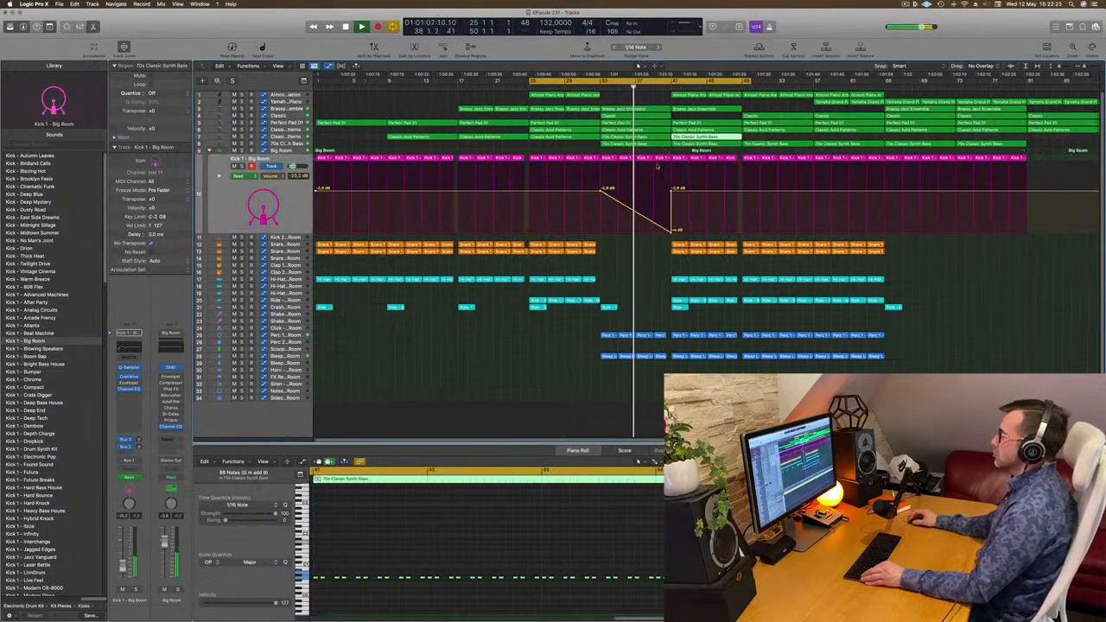
pyautogui.click(633, 251)
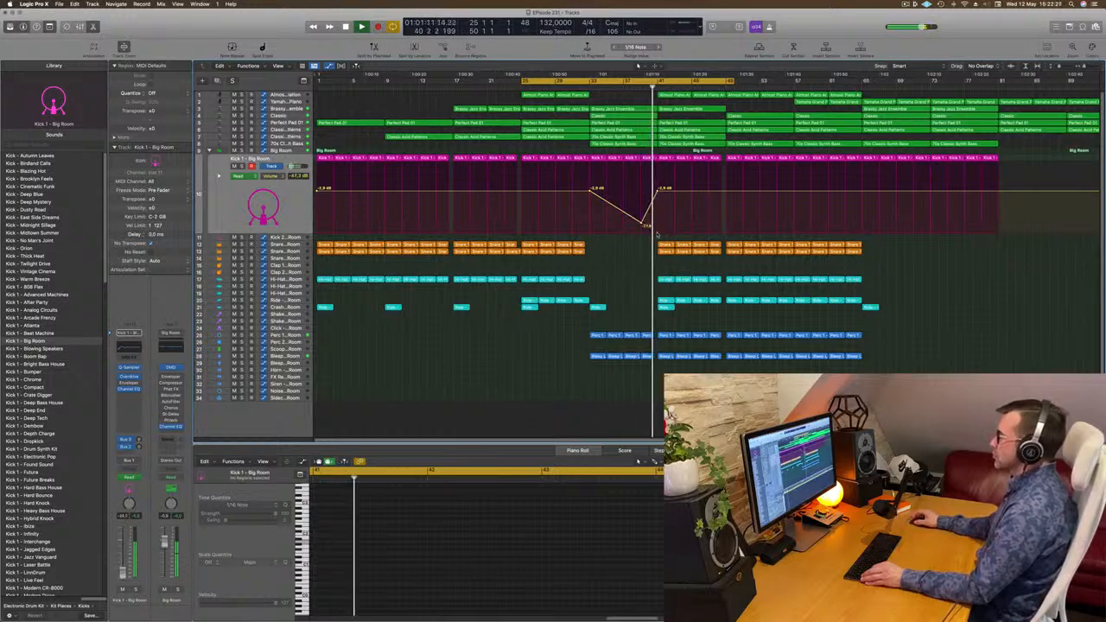
pyautogui.scroll(-2, 657, 233)
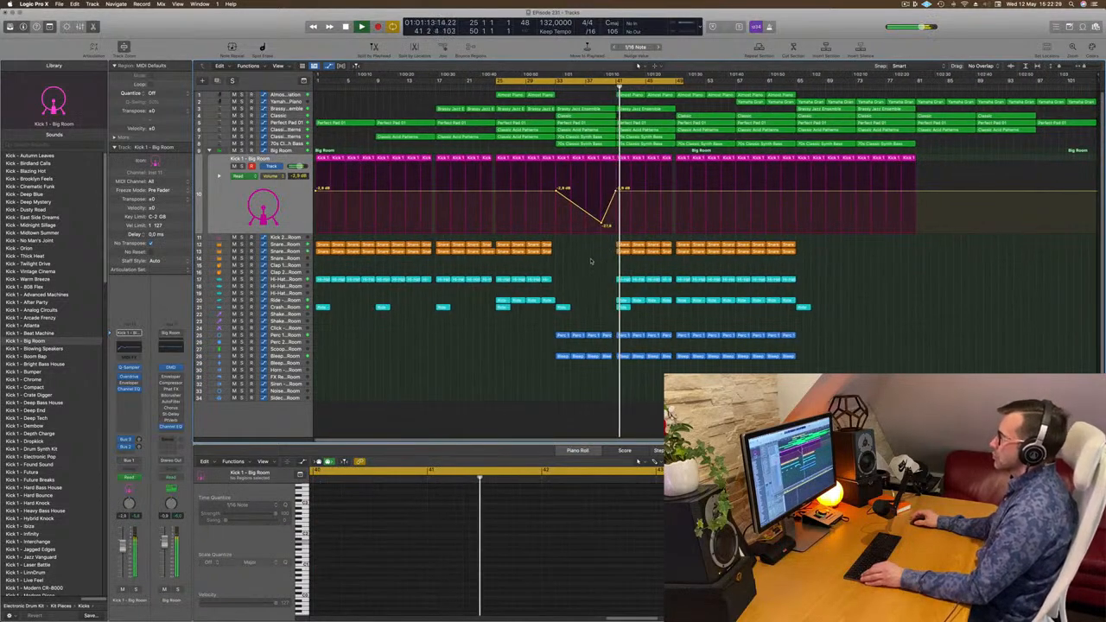
pyautogui.scroll(2, 591, 261)
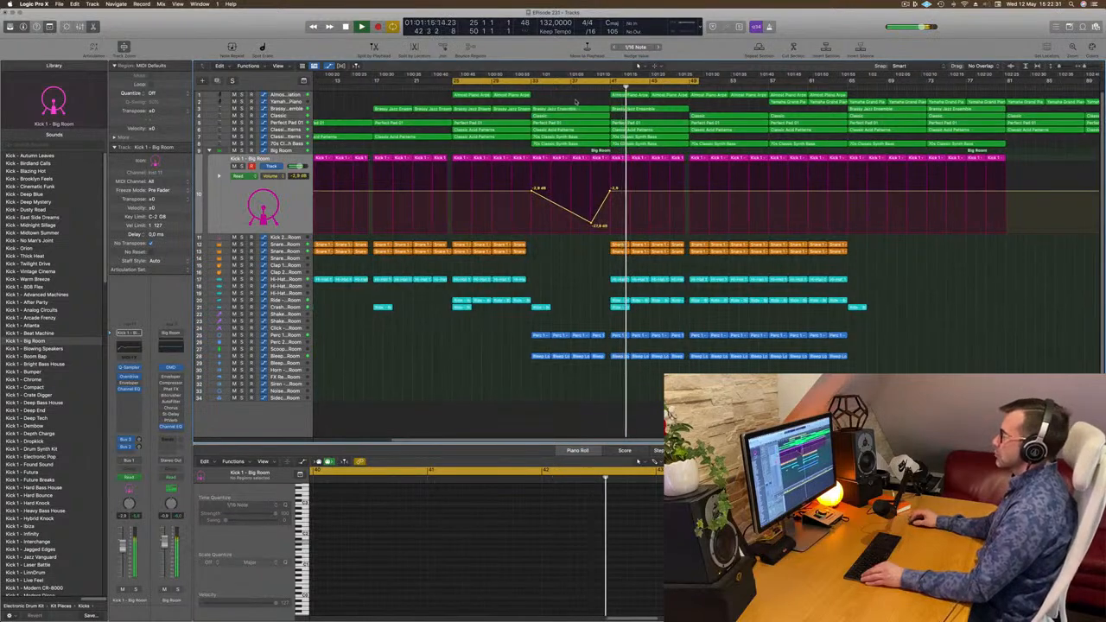
pyautogui.scroll(-1, 575, 102)
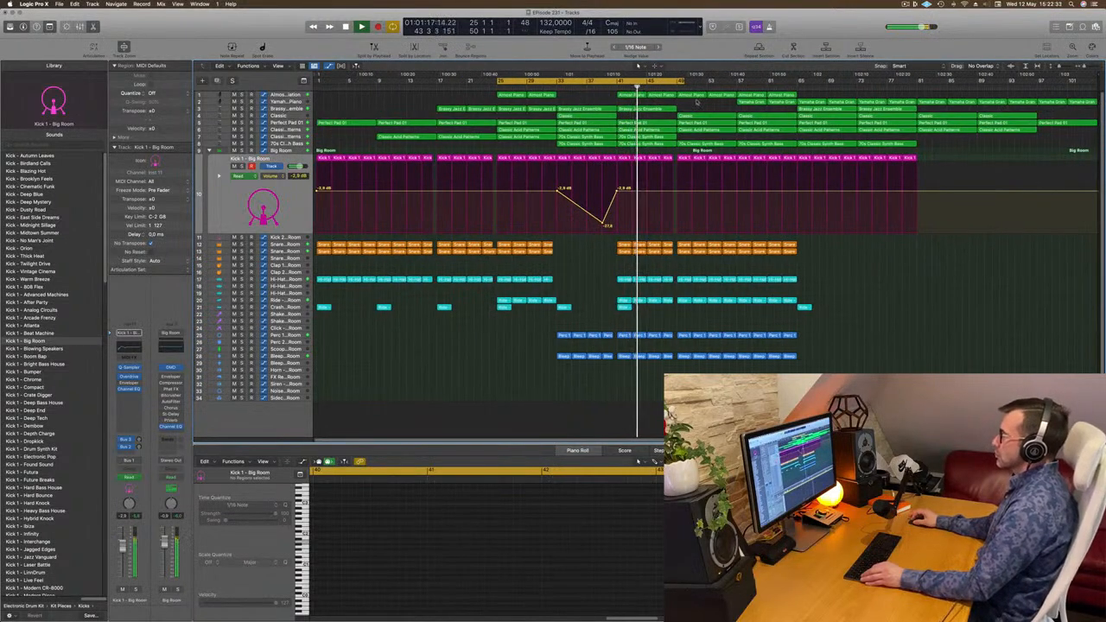
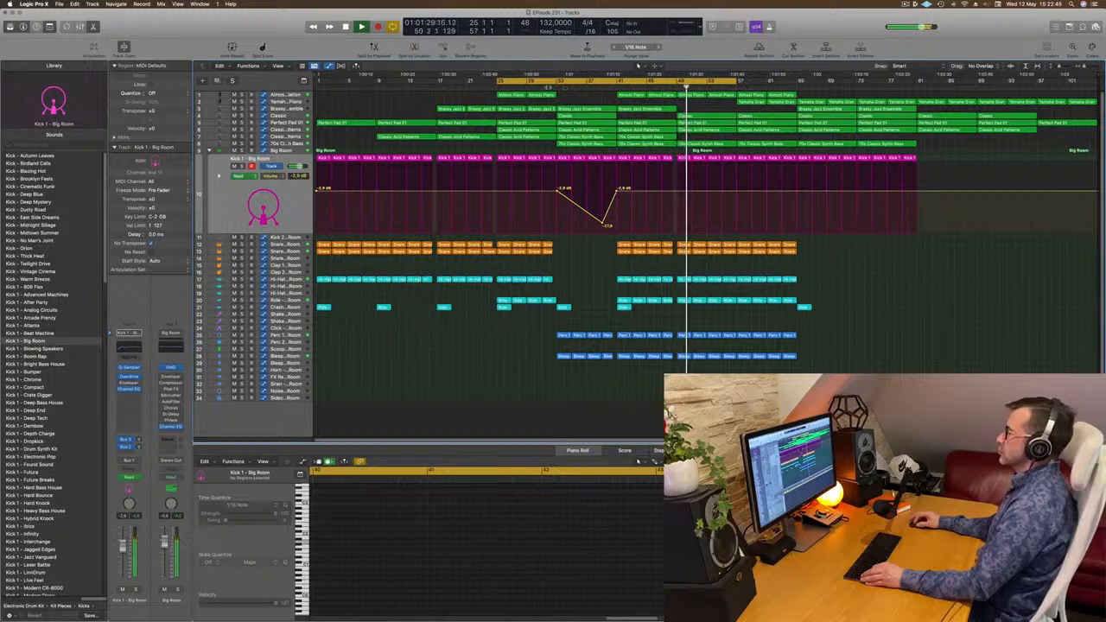
# Step: Replay from about bar 32 and lower the Classic track's cutoff automation point at bar 41
pyautogui.click(548, 87)
pyautogui.click(280, 116)
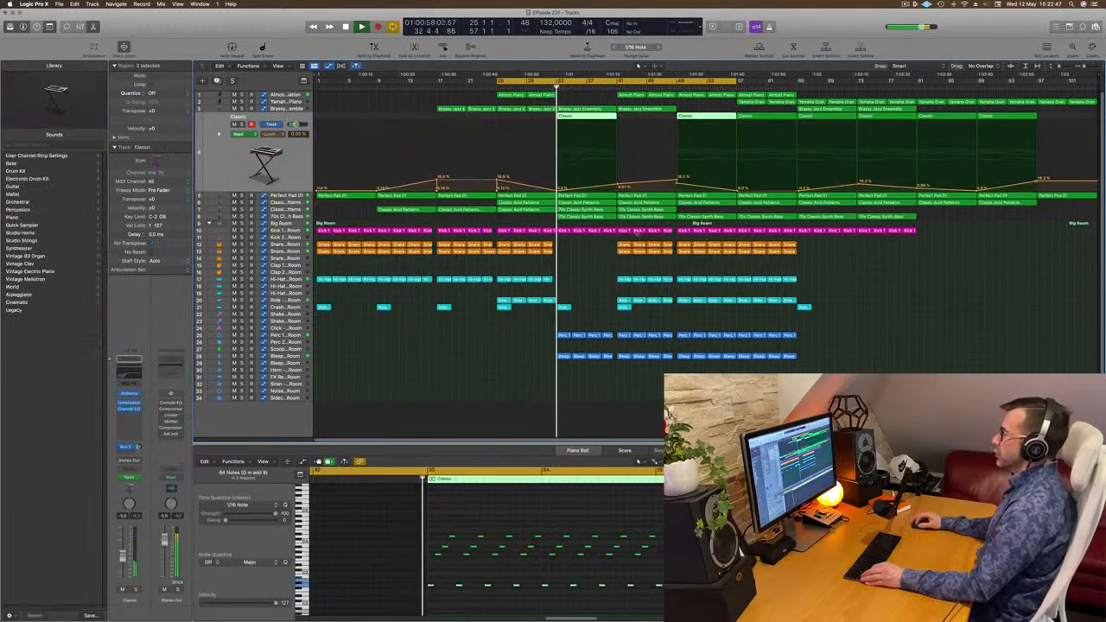
pyautogui.moveTo(617, 183); pyautogui.dragTo(616, 190)
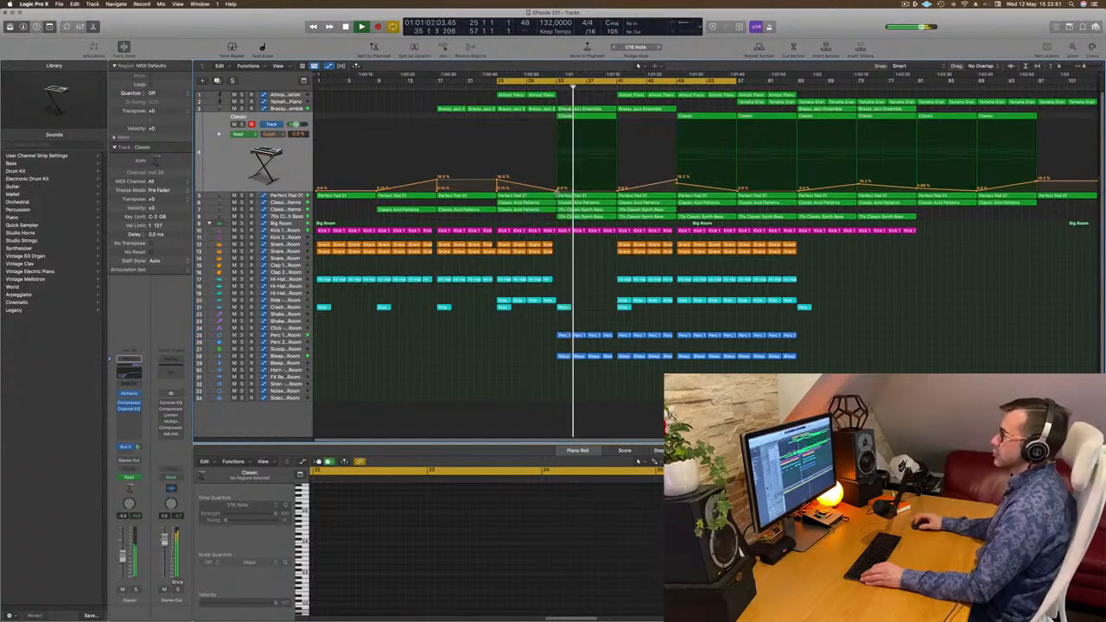
# Step: Replay from about bar 32 and compare the mix with the Classic track muted and unmuted
pyautogui.click(289, 162)
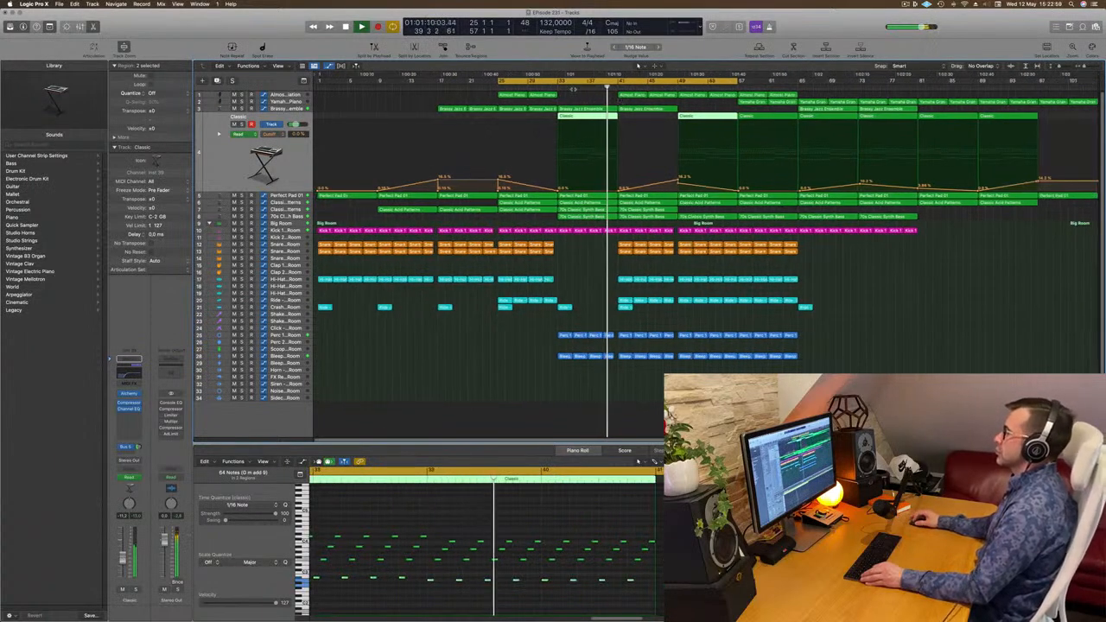
pyautogui.click(547, 87)
pyautogui.click(234, 124)
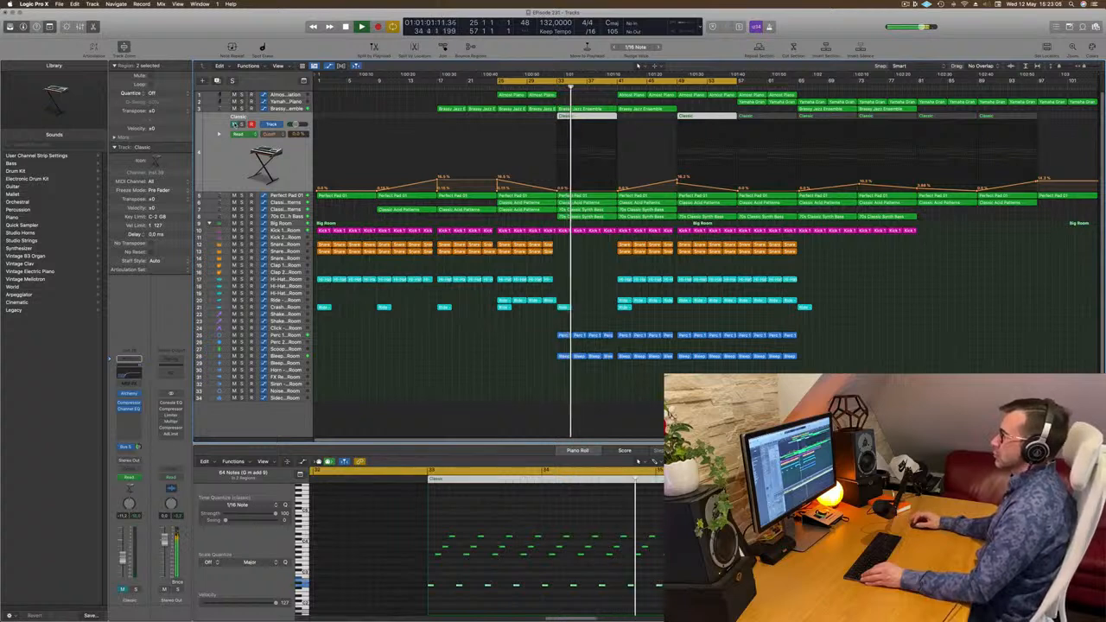
pyautogui.click(234, 124)
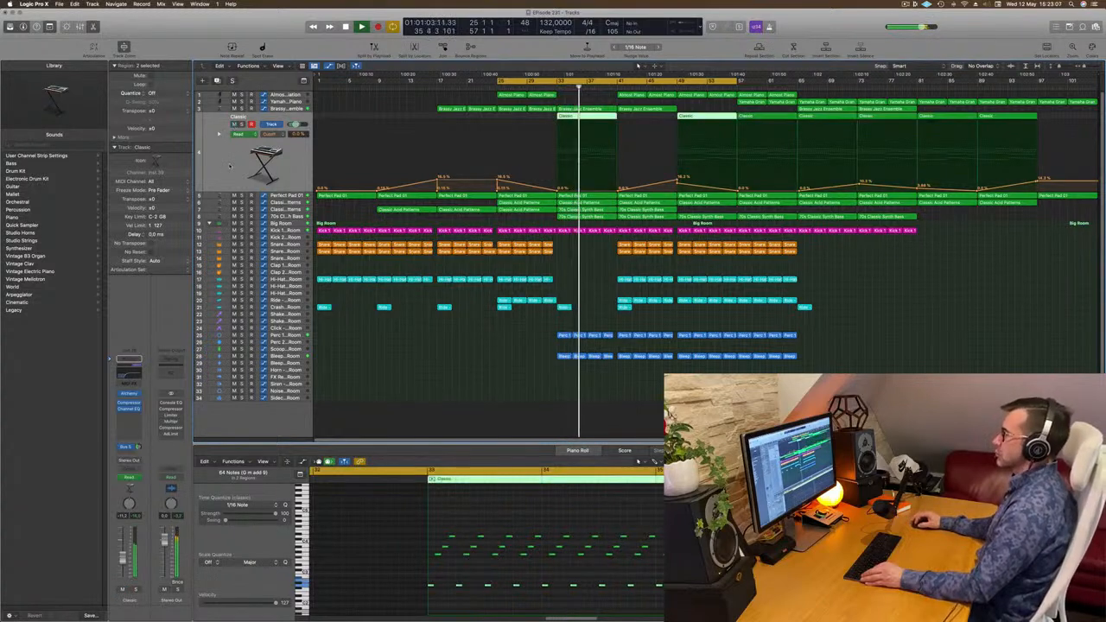
# Step: Adjust the Classic track's cutoff automation at bar 41 and copy its bar 49 region into the gap at bar 41
pyautogui.click(618, 189)
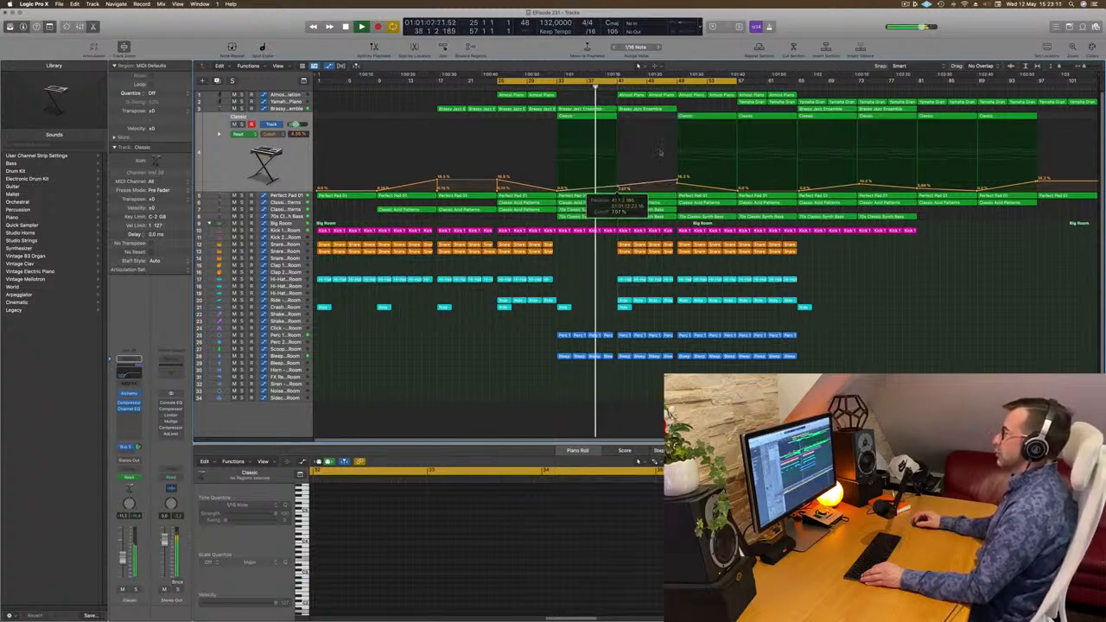
pyautogui.click(716, 116)
pyautogui.moveTo(682, 119); pyautogui.dragTo(622, 118)
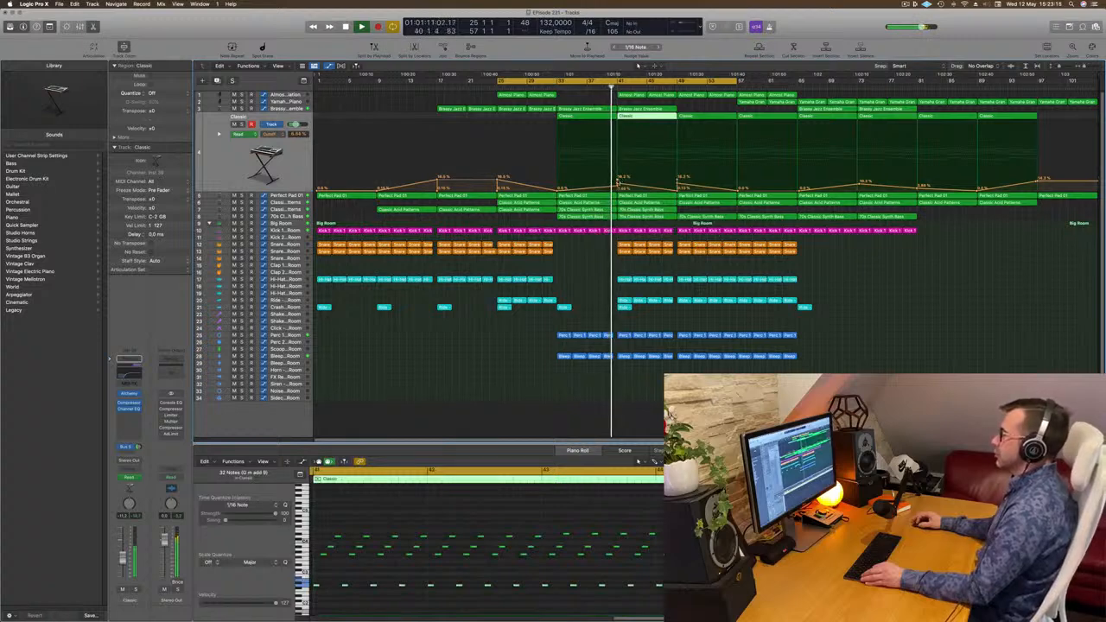
pyautogui.click(618, 183)
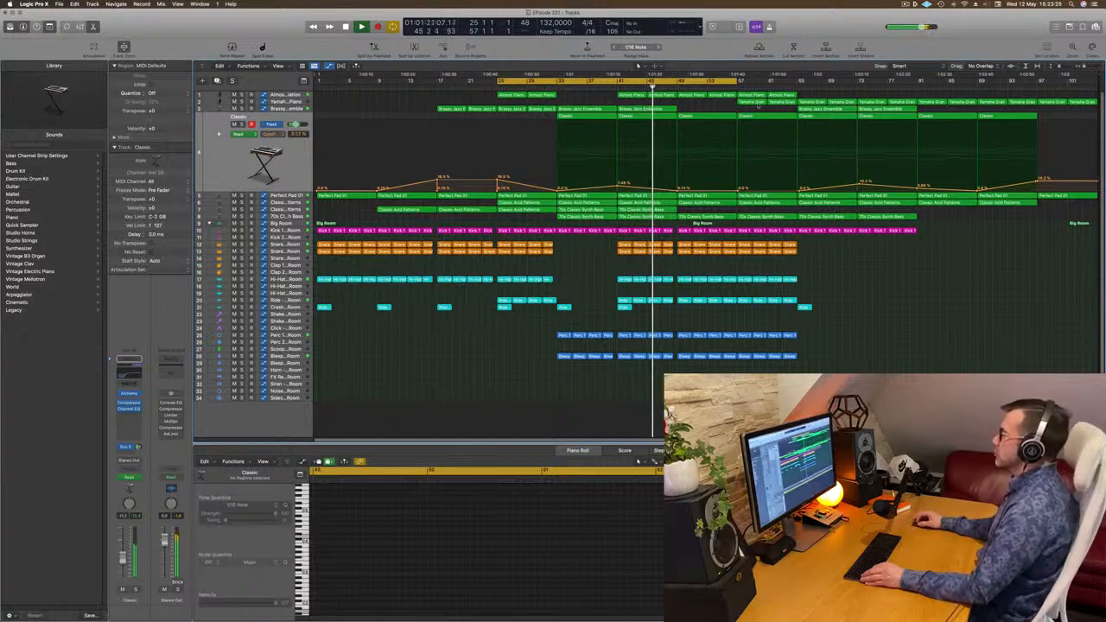
# Step: Select the two Yamaha Grand Piano regions starting at bar 57 and extend the cycle range's end to bar 65
pyautogui.moveTo(758, 106); pyautogui.dragTo(778, 107)
pyautogui.click(709, 101)
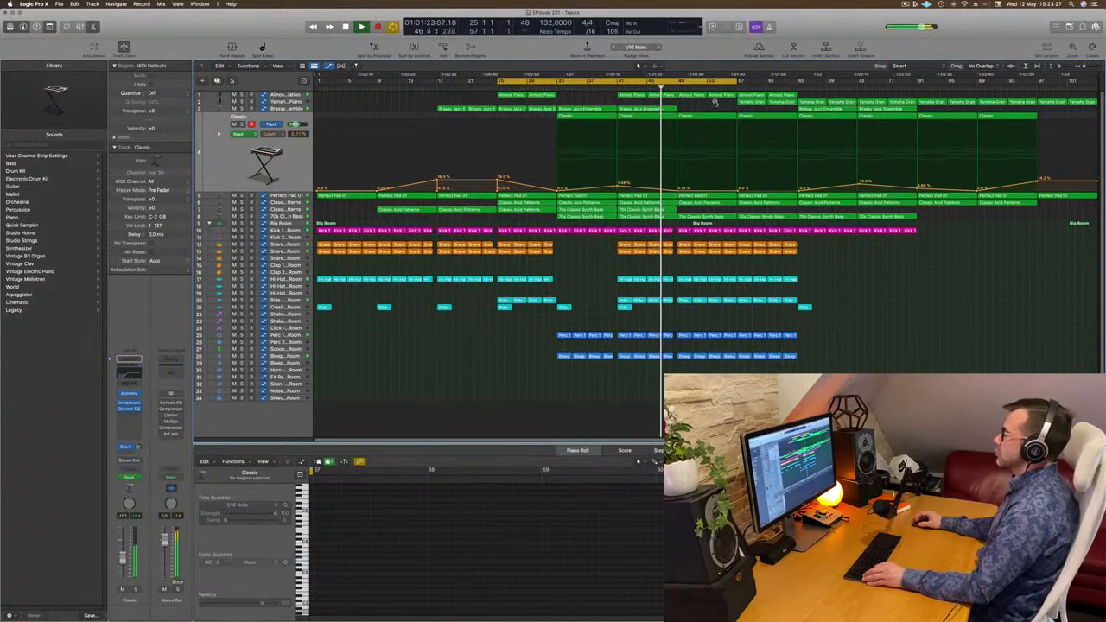
pyautogui.click(775, 103)
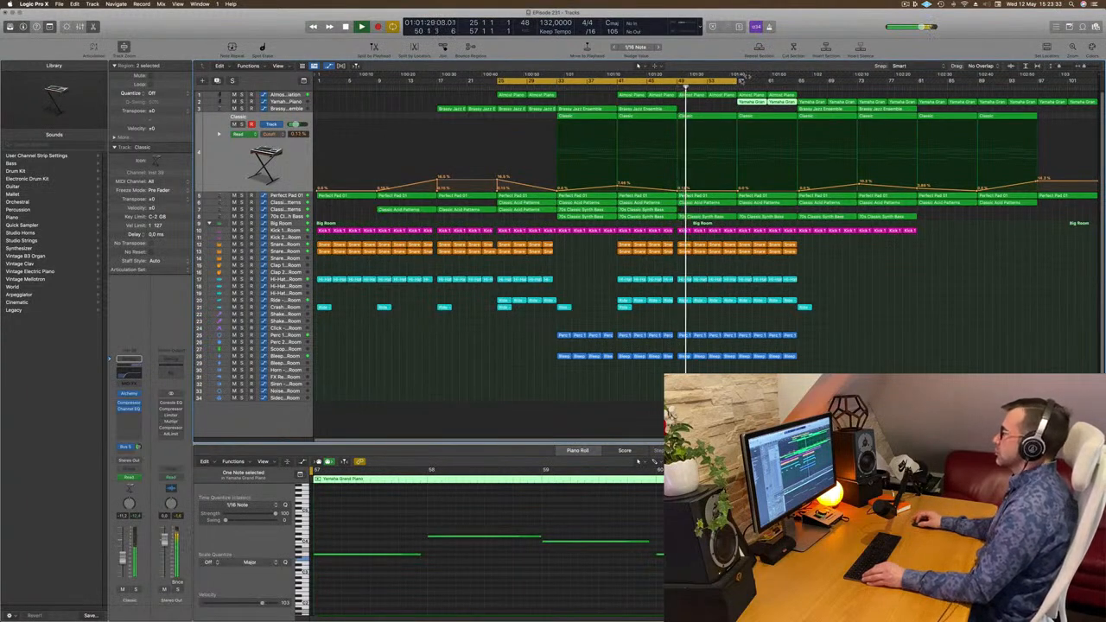
pyautogui.moveTo(739, 81); pyautogui.dragTo(797, 83)
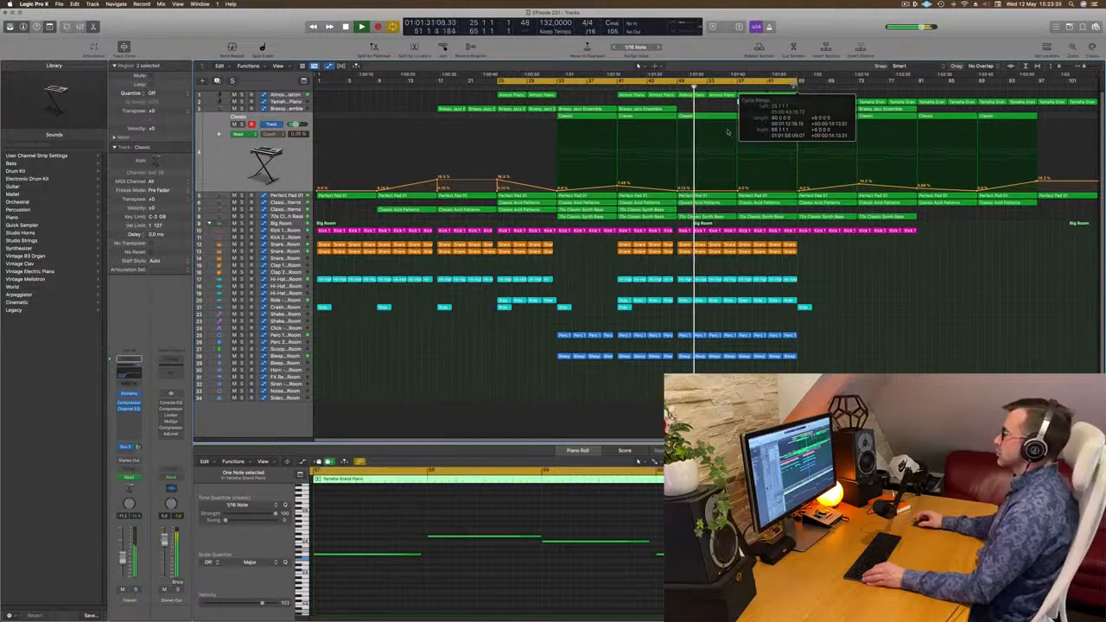
pyautogui.press('super+Right')
pyautogui.press('super+Left')
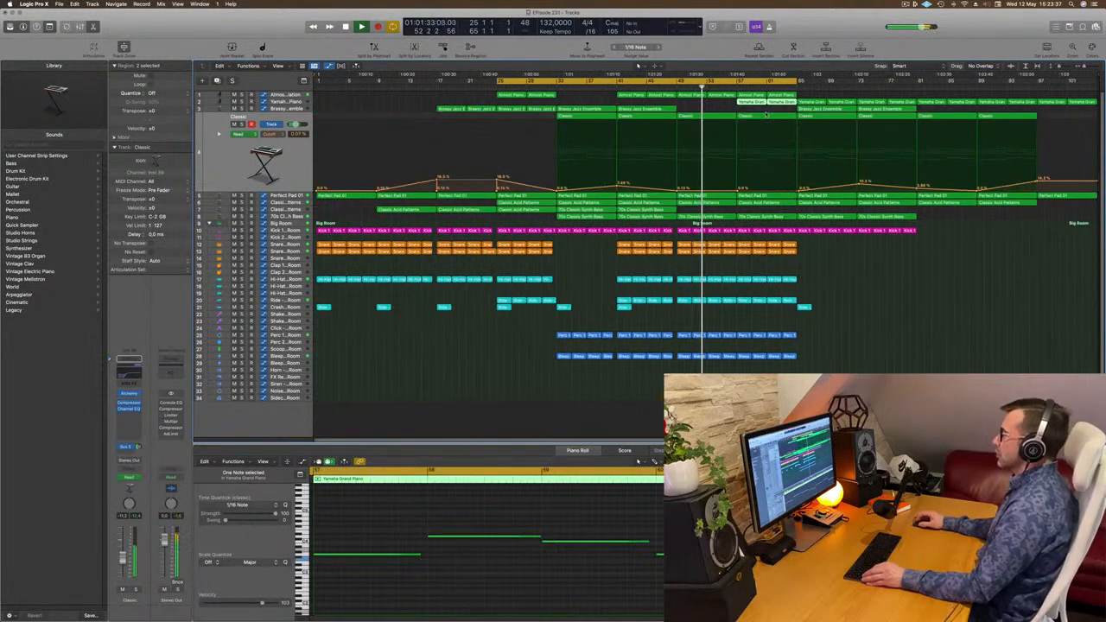
# Step: Delete the Classic region at bar 57 and flatten Perfect Pad 01's cutoff automation peak at bar 65
pyautogui.click(750, 122)
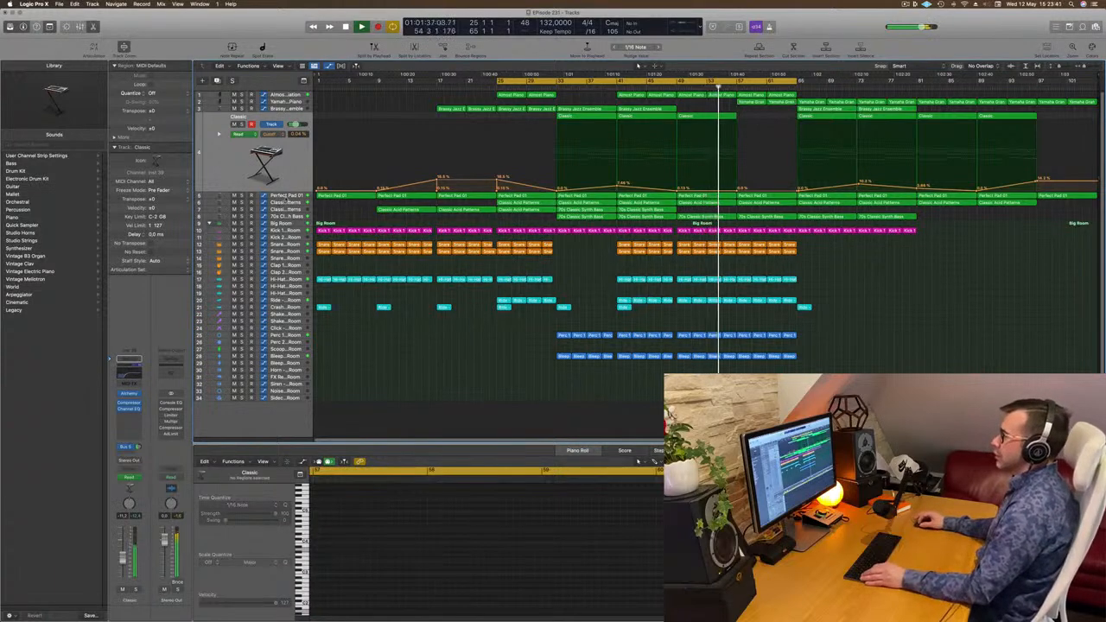
pyautogui.click(285, 197)
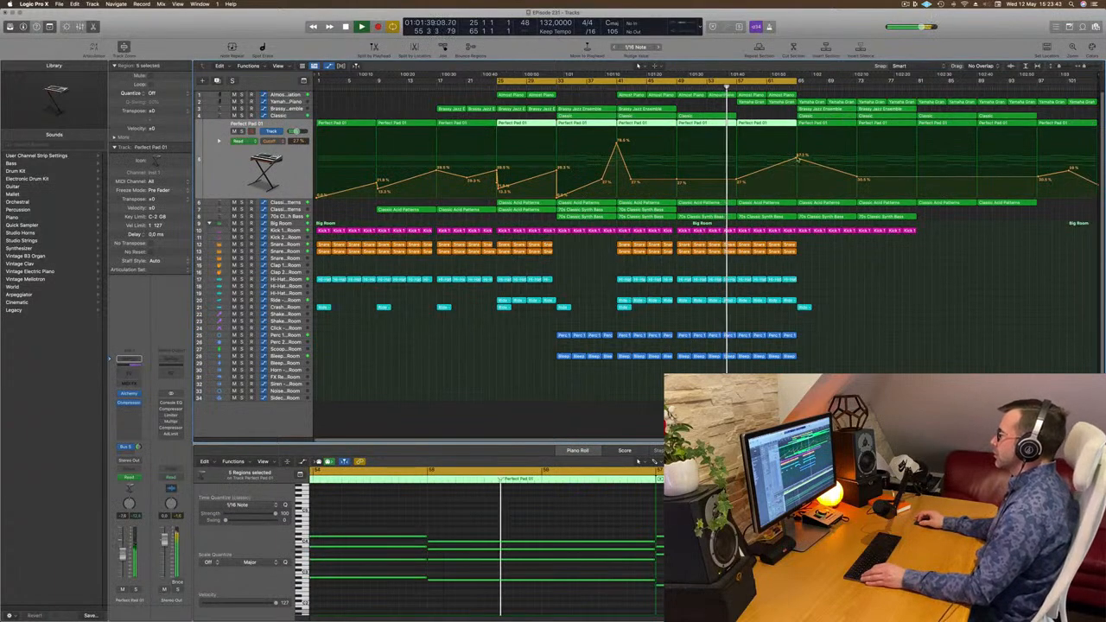
pyautogui.moveTo(797, 159); pyautogui.dragTo(798, 184)
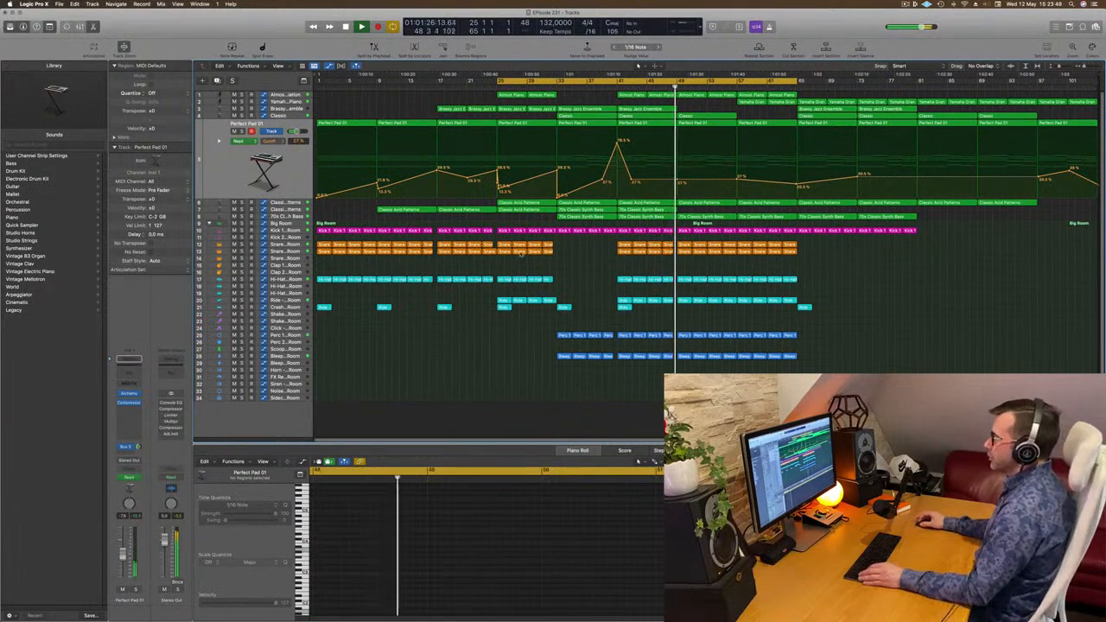
# Step: Shape Snare 1's automation to fall from 70.4% at bar 49 to zero just before bar 57, returning to 70.4% at bar 57
pyautogui.click(291, 250)
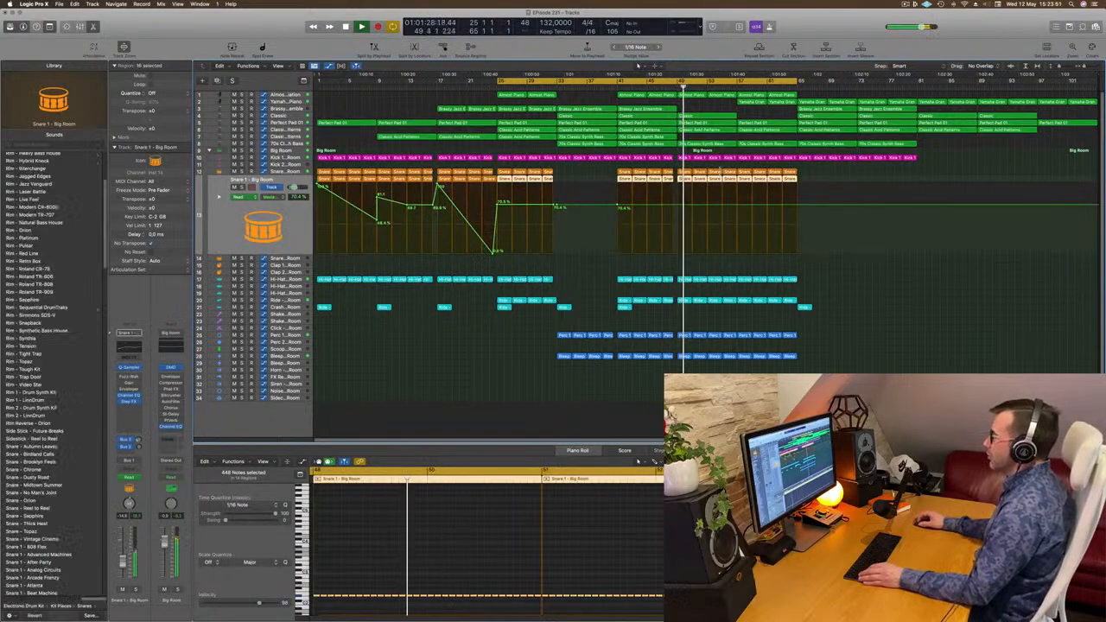
pyautogui.click(679, 206)
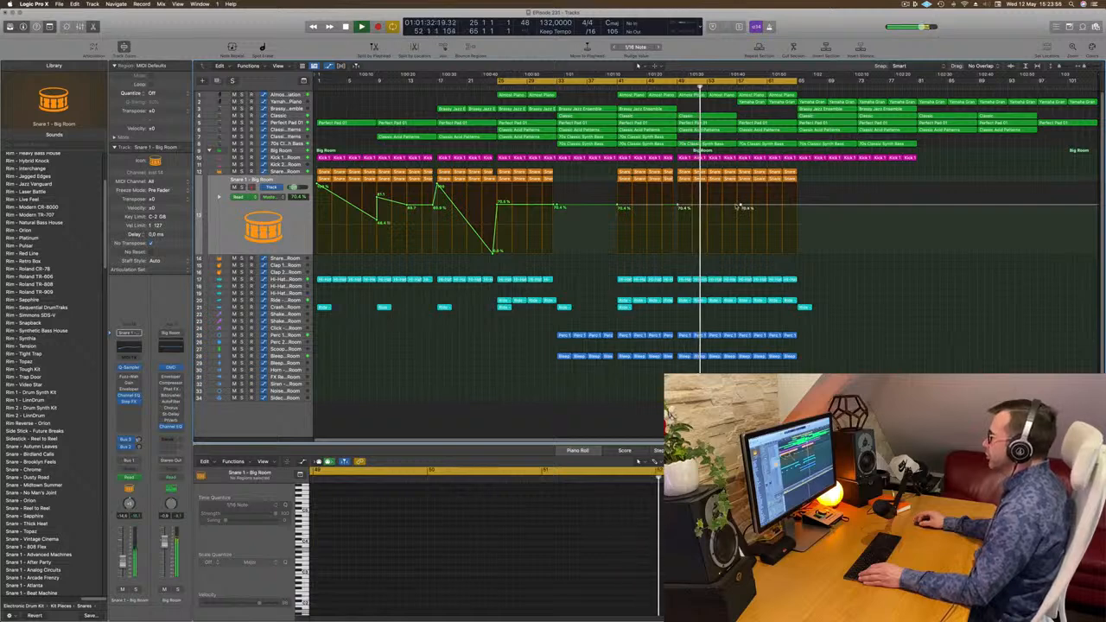
pyautogui.click(740, 206)
pyautogui.moveTo(735, 206); pyautogui.dragTo(735, 251)
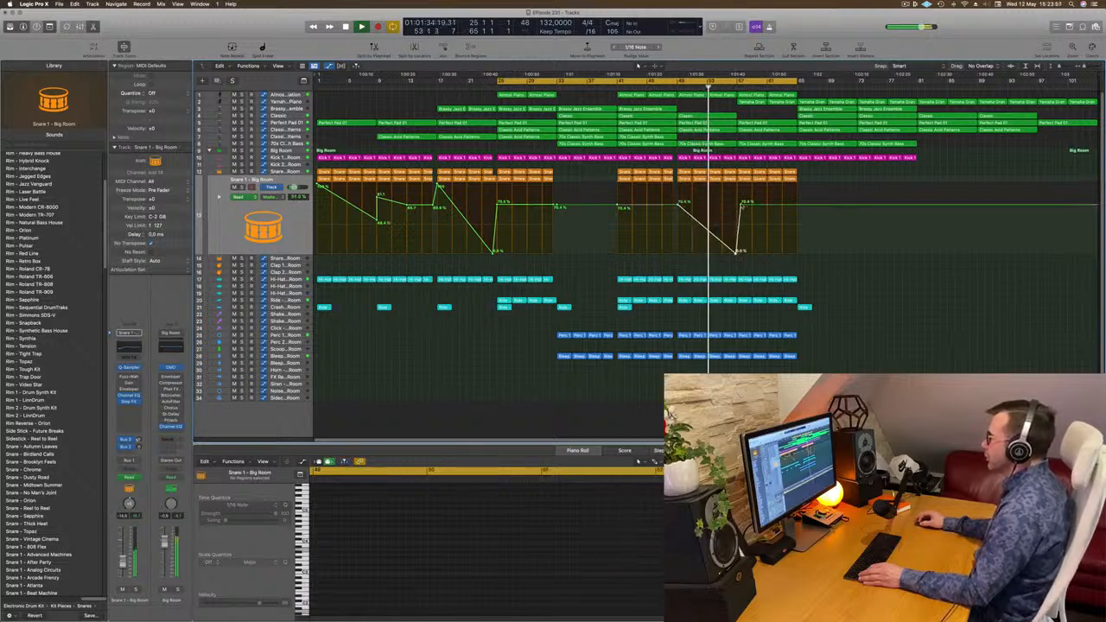
pyautogui.moveTo(740, 206); pyautogui.dragTo(737, 205)
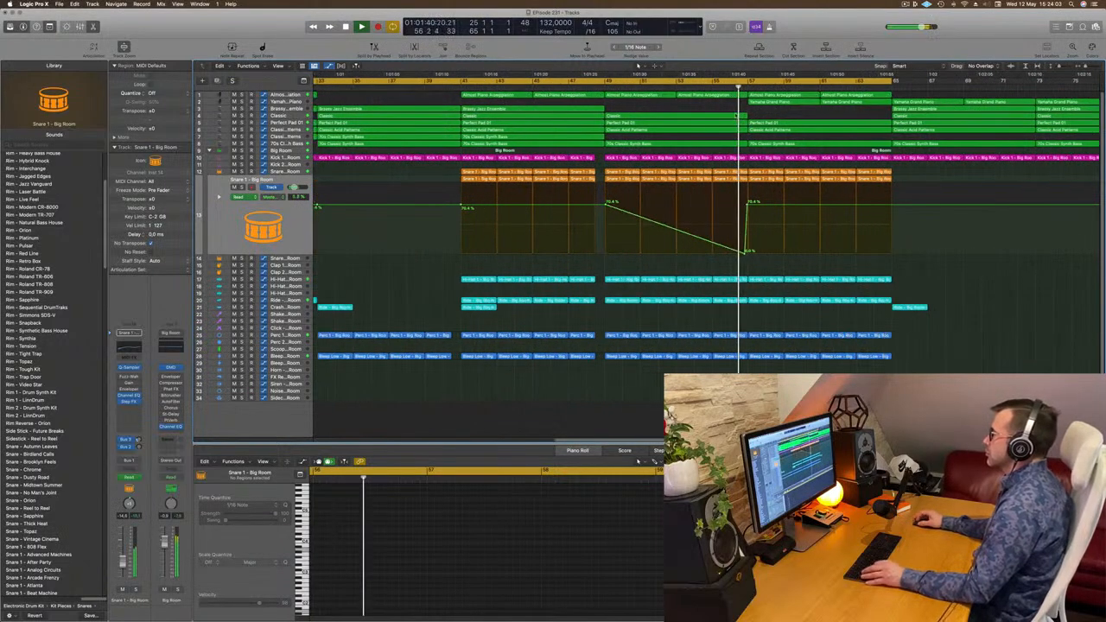
# Step: Cut a short gap just before bar 57 in the hi-hat, ride, percussion and bleep regions
pyautogui.moveTo(738, 109); pyautogui.dragTo(748, 361)
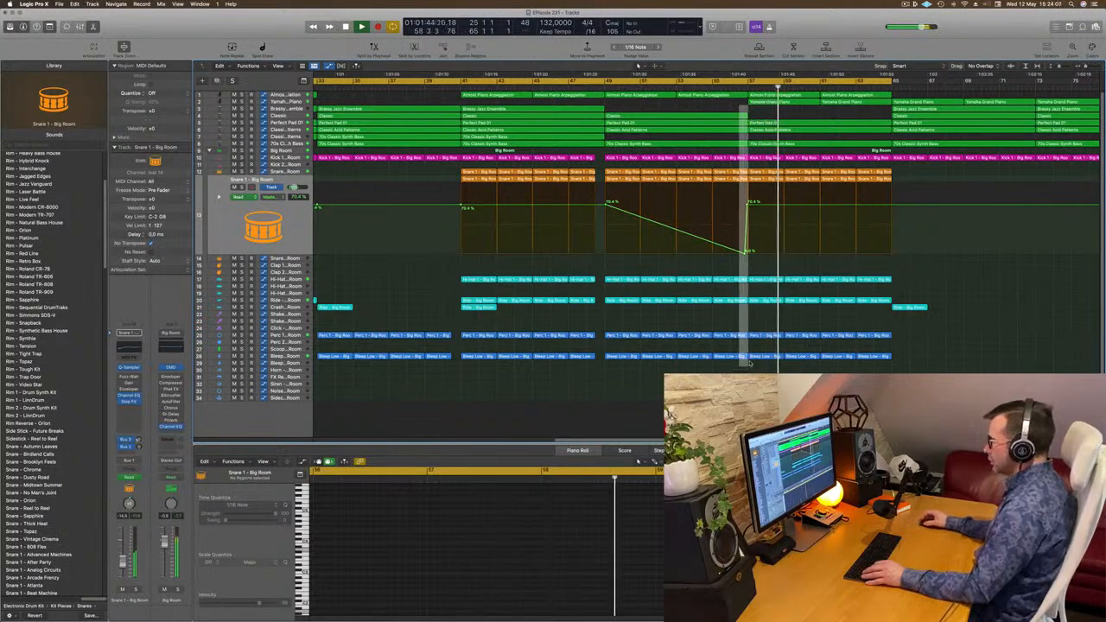
pyautogui.click(735, 278)
pyautogui.moveTo(737, 273); pyautogui.dragTo(742, 364)
pyautogui.press('Delete')
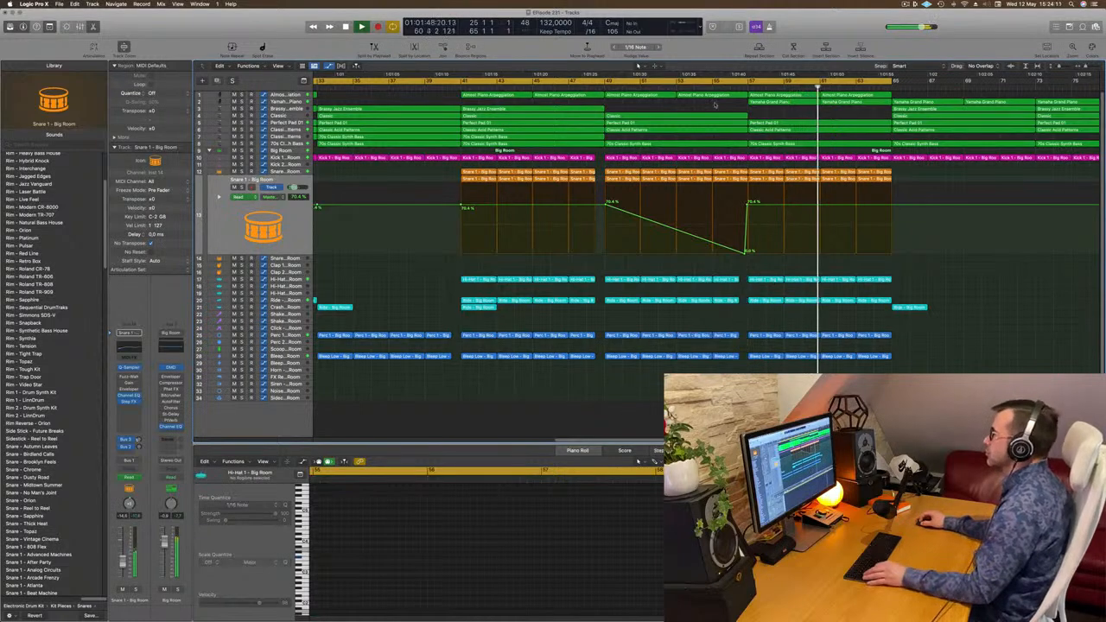
# Step: Cut the same gap before bar 57 from the Brassy Jazz Ensemble track down through Snare 1, splitting any notes that cross the cut
pyautogui.click(594, 87)
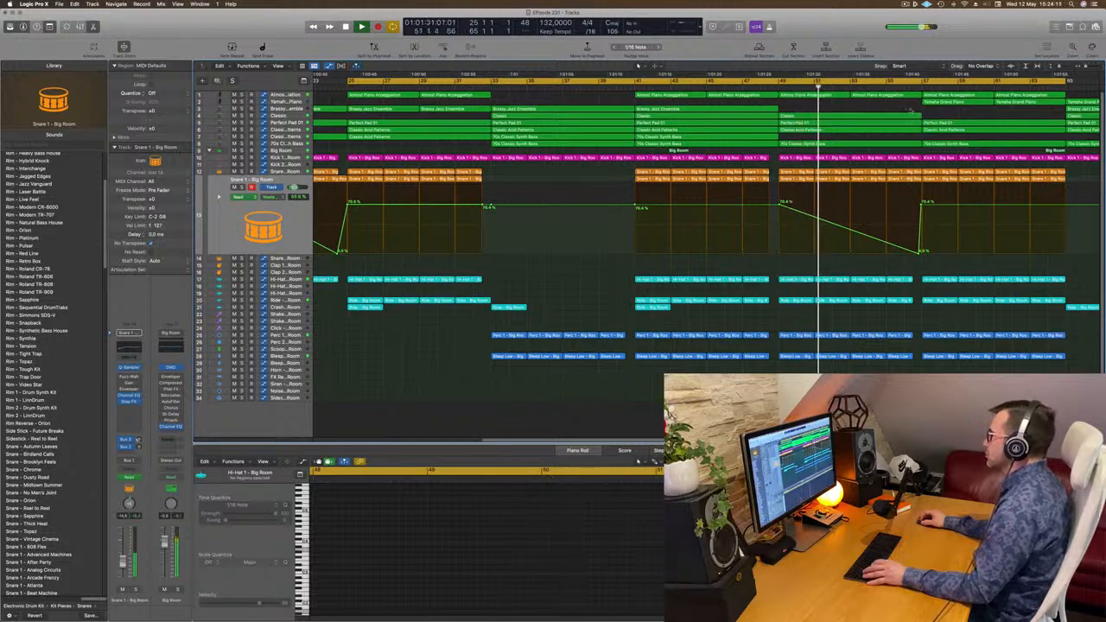
pyautogui.moveTo(913, 106); pyautogui.dragTo(921, 255)
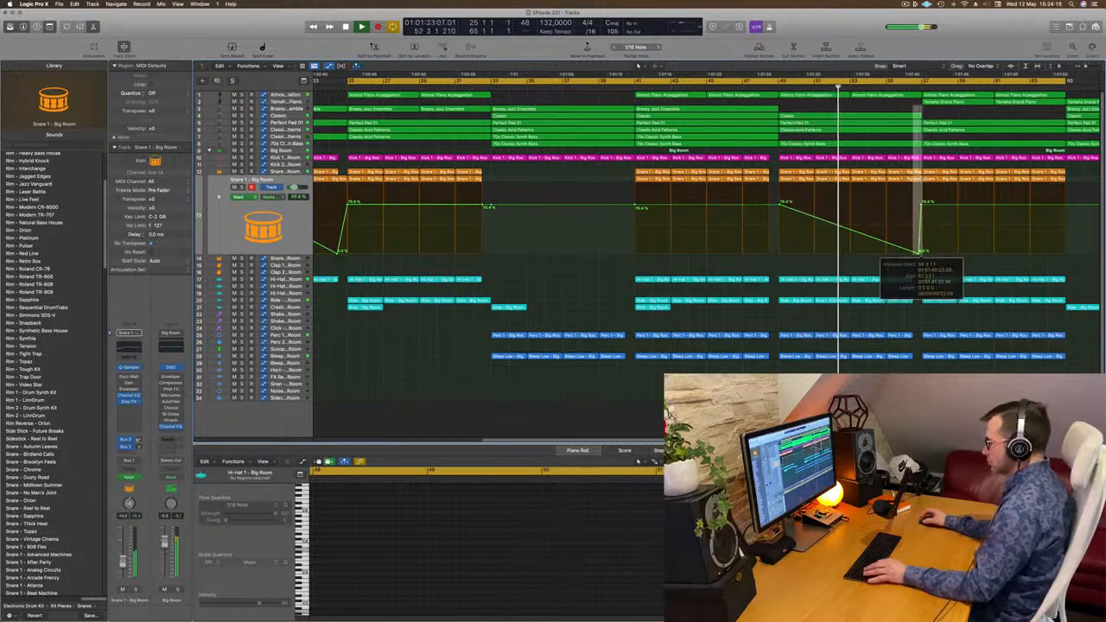
pyautogui.press('super+t')
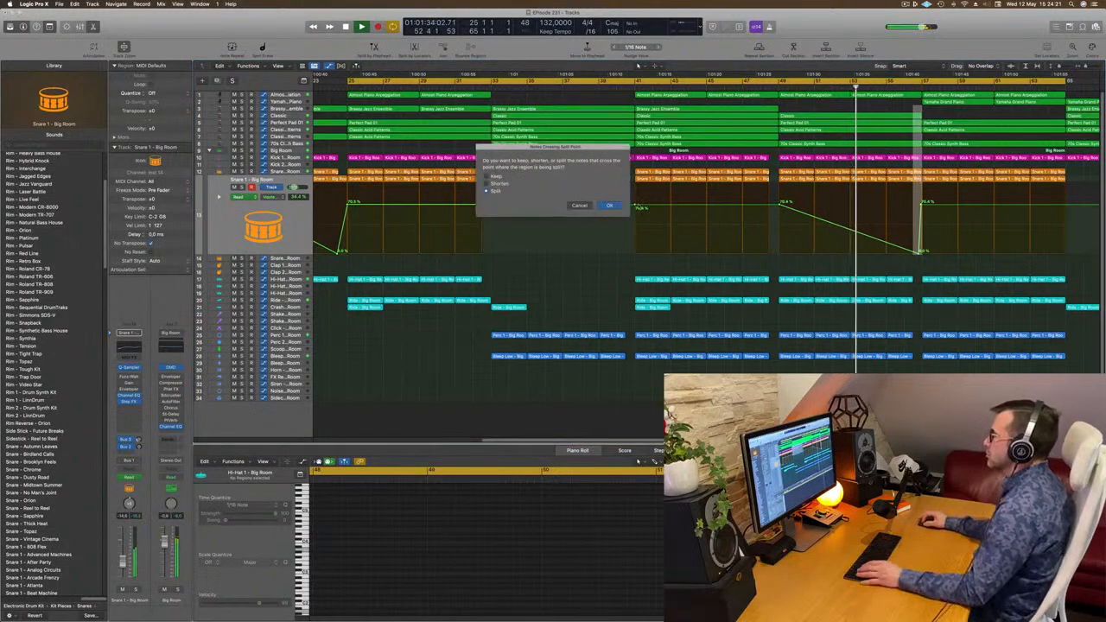
pyautogui.click(611, 206)
pyautogui.press('super+Left')
pyautogui.press('super+Left')
pyautogui.press('super+Left')
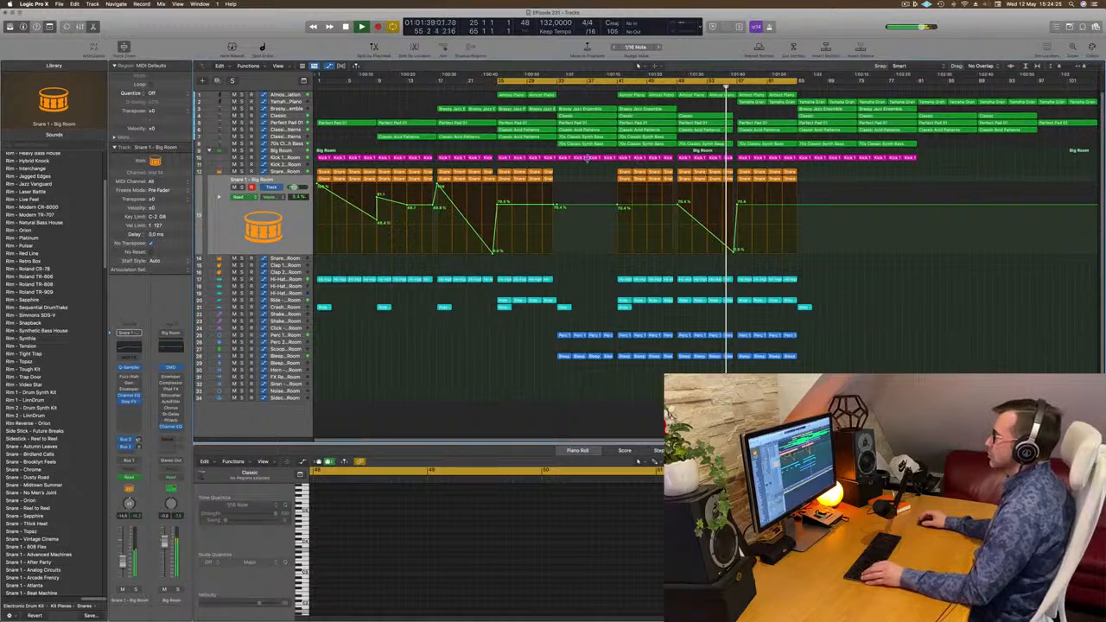
pyautogui.press('super+Right')
pyautogui.press('super+Right')
pyautogui.press('super+Right')
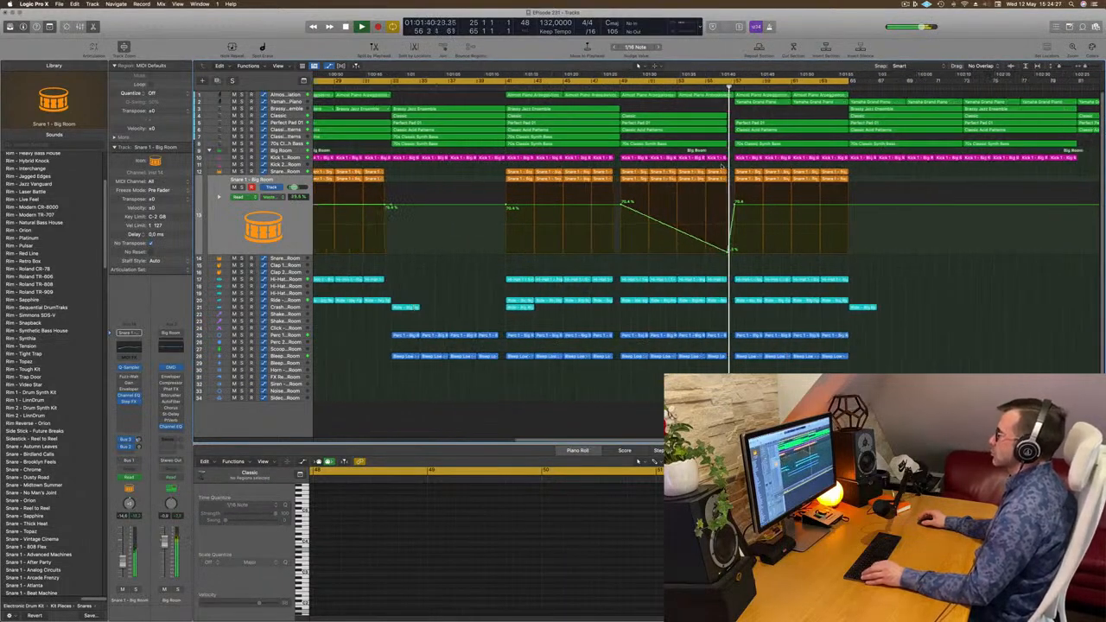
pyautogui.press('super+Left')
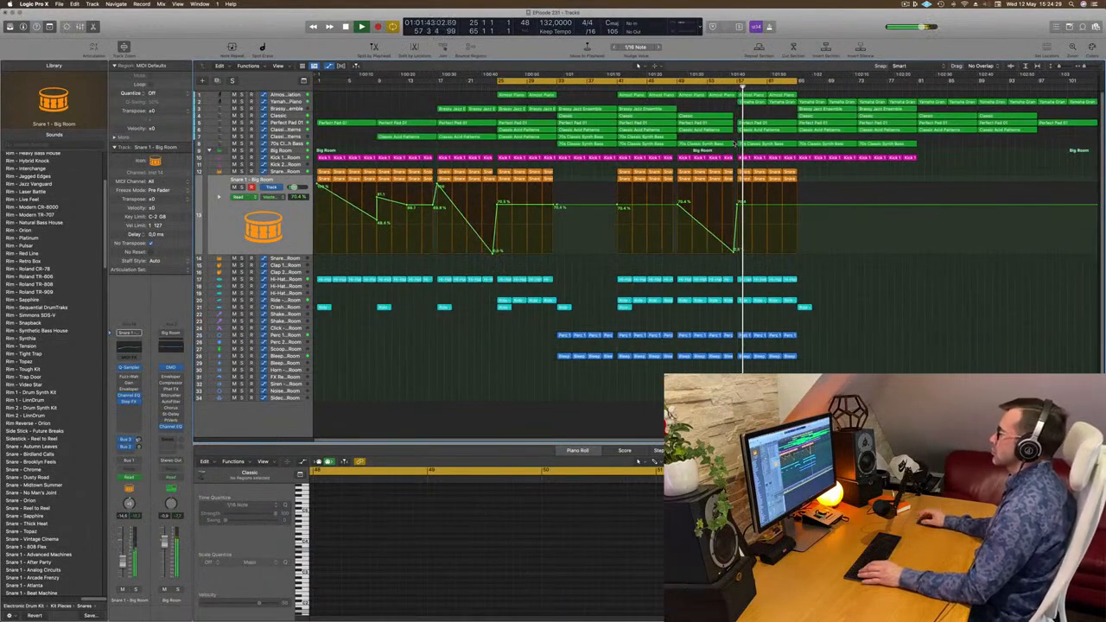
# Step: Copy the Crash track's region from bar 41 to bar 57 and restart playback
pyautogui.moveTo(622, 308); pyautogui.dragTo(743, 311)
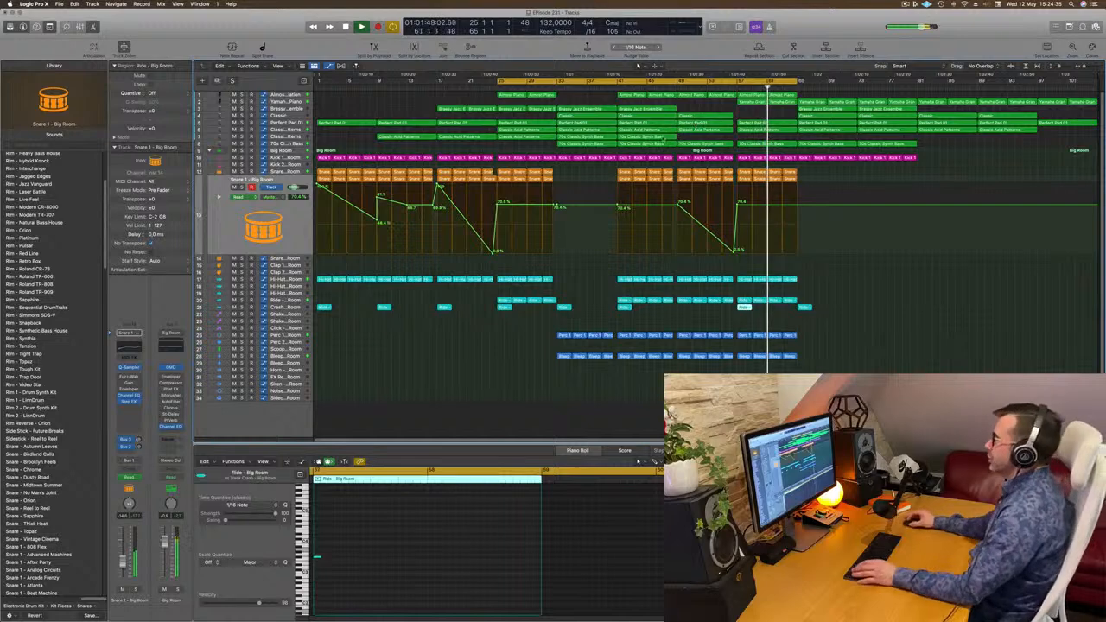
pyautogui.click(711, 106)
pyautogui.press('space')
pyautogui.press('space')
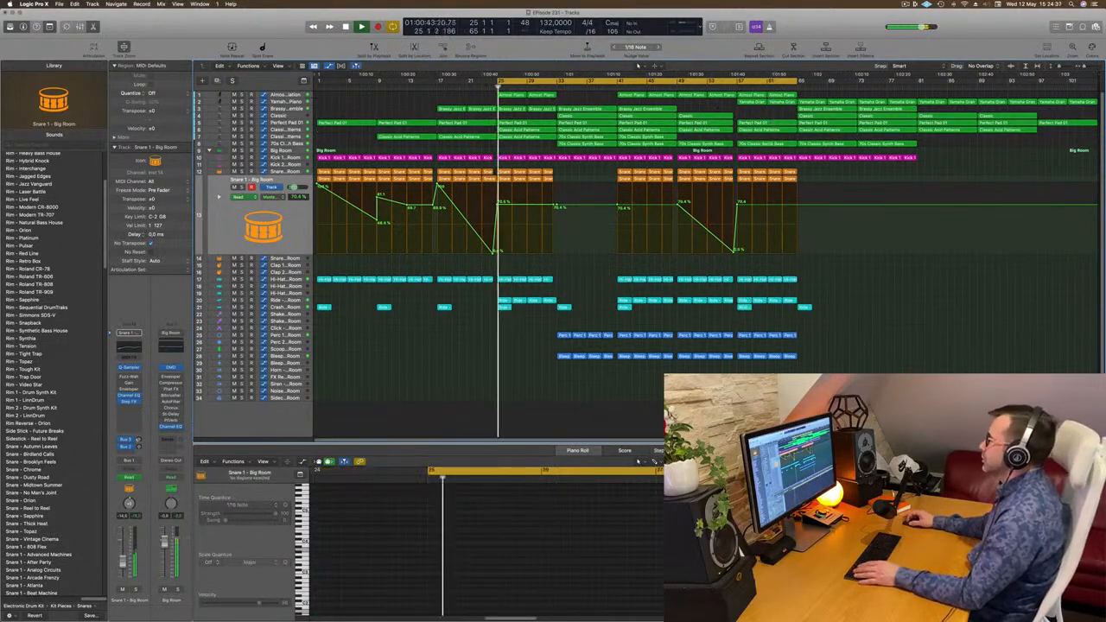
# Step: Set the cycle range to bars 57 to 65 and repeat that section across all tracks
pyautogui.click(742, 86)
pyautogui.click(741, 81)
pyautogui.moveTo(741, 81); pyautogui.dragTo(796, 84)
pyautogui.press('super+r')
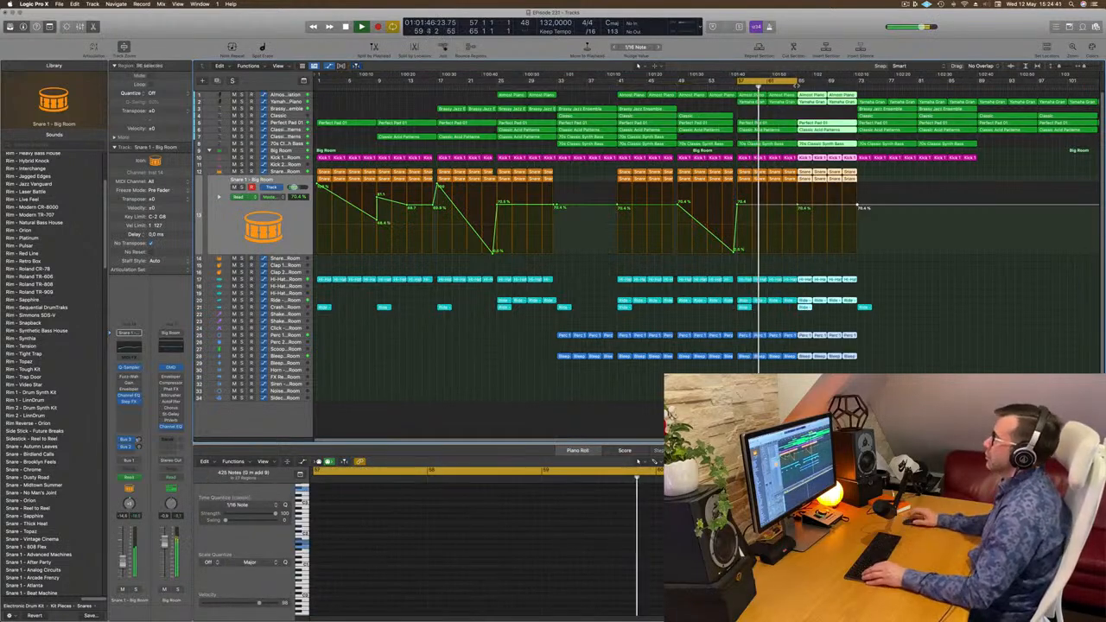
# Step: Extend the cycle range's end to bar 73 and delete the repeated Crash track region at bar 65
pyautogui.hscroll(-2, 796, 104)
pyautogui.click(776, 308)
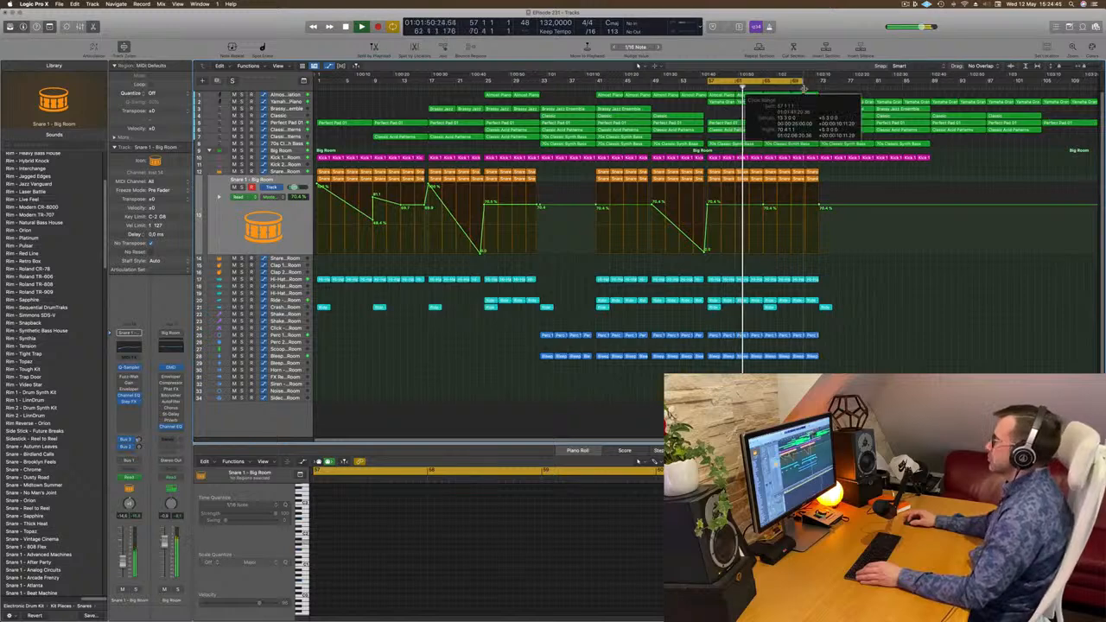
pyautogui.click(766, 308)
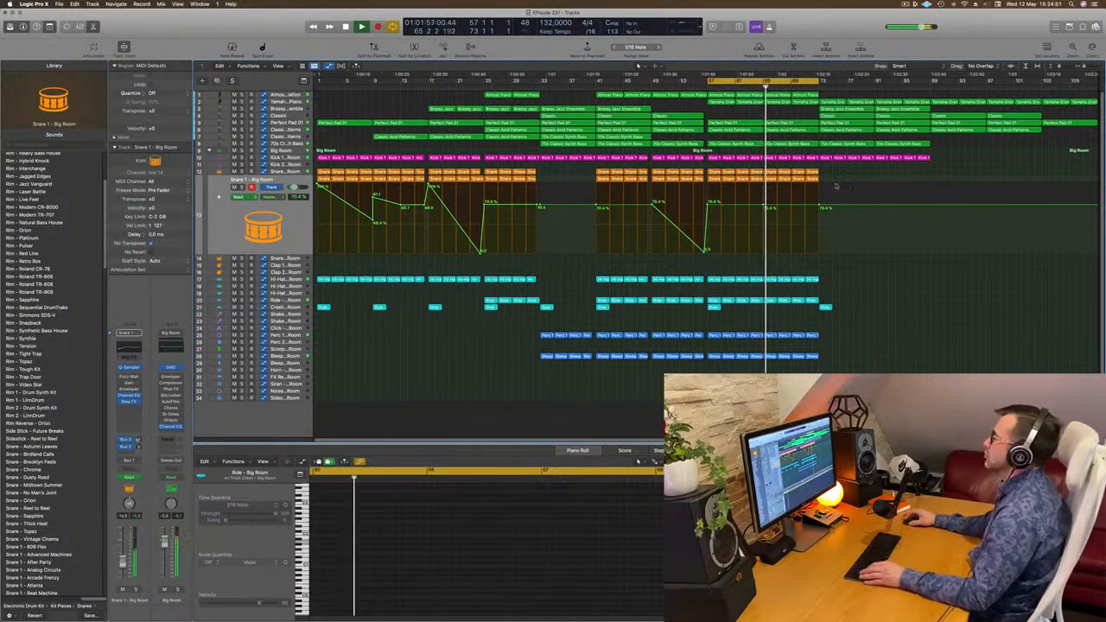
# Step: Restart playback from bar 57 and delete the Almost Piano Arpeggiation regions at bars 57 and 61
pyautogui.press('space')
pyautogui.press('space')
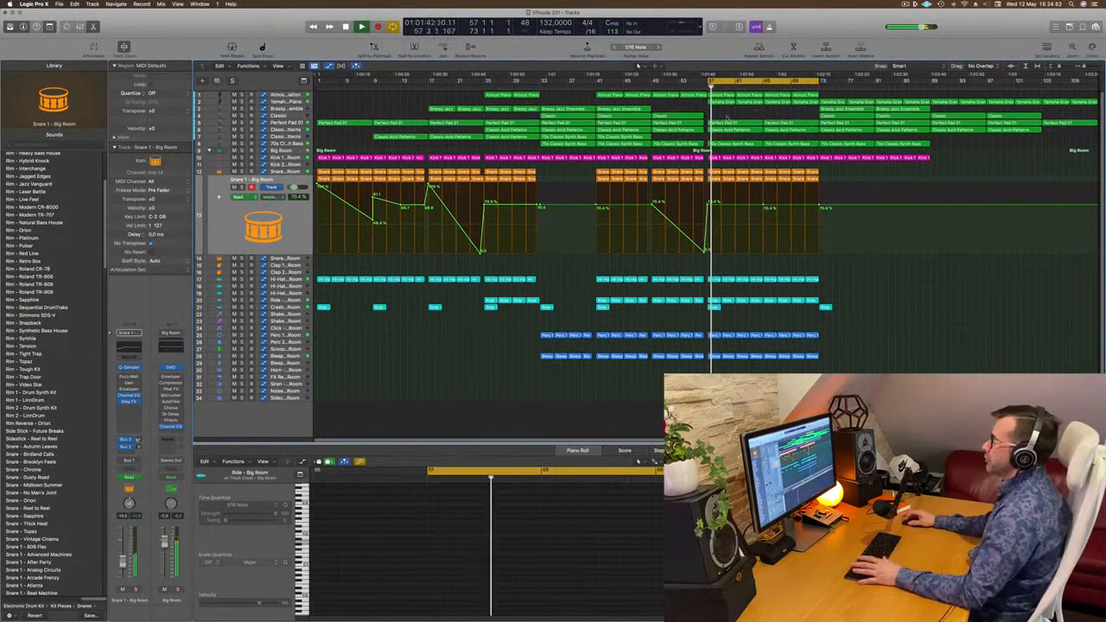
pyautogui.click(294, 93)
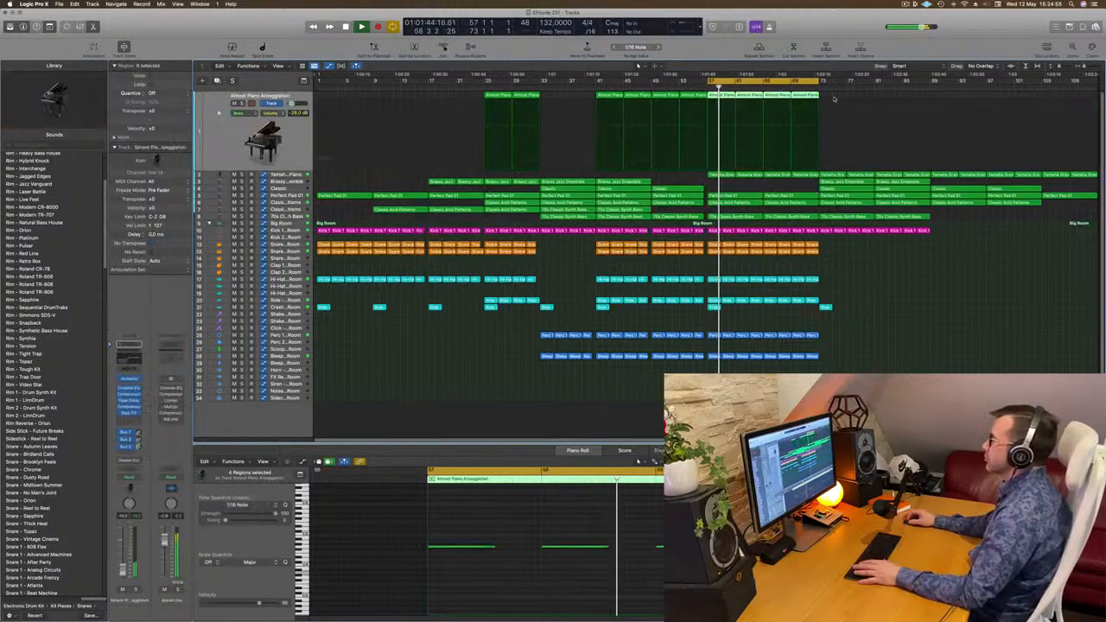
pyautogui.click(717, 96)
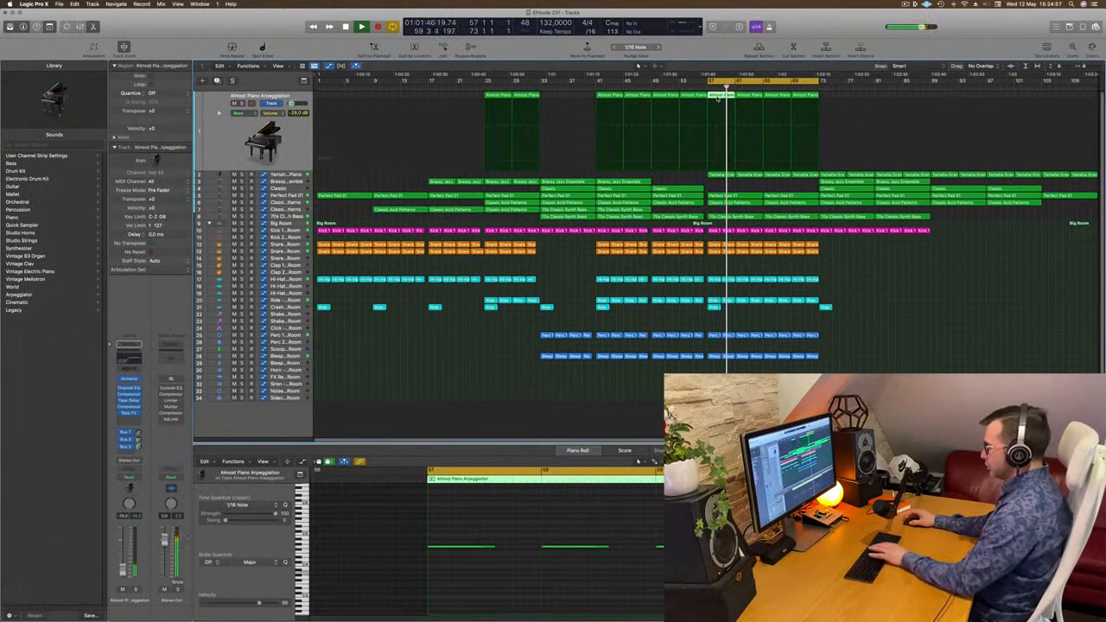
pyautogui.press('Delete')
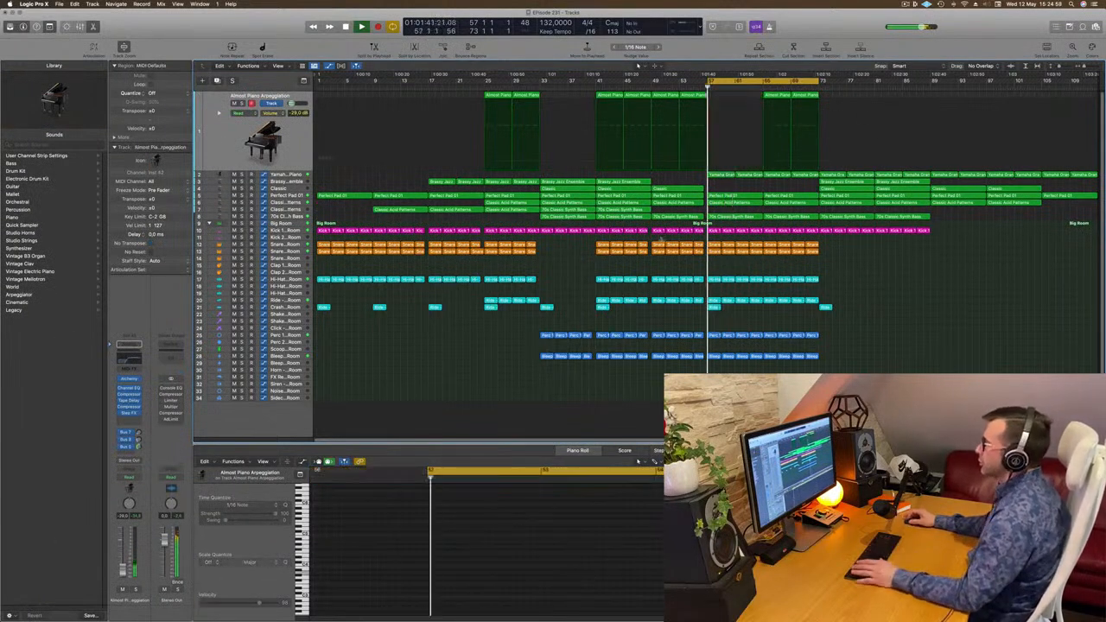
# Step: Audition Perfect Pad 01 in solo from bar 57, then return to the full mix
pyautogui.click(297, 198)
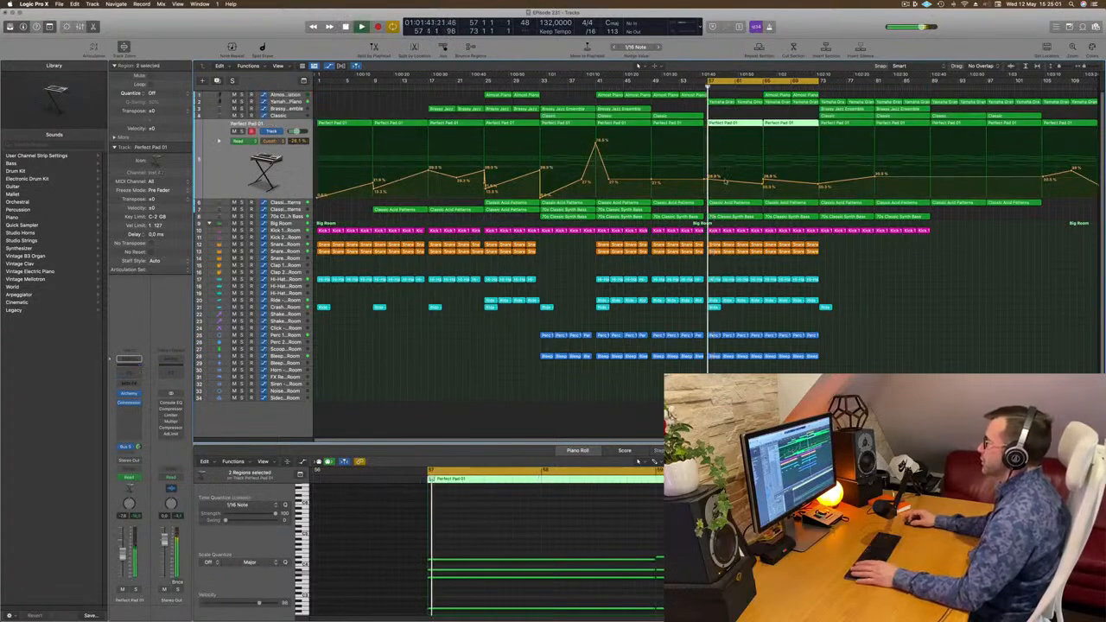
pyautogui.press('s')
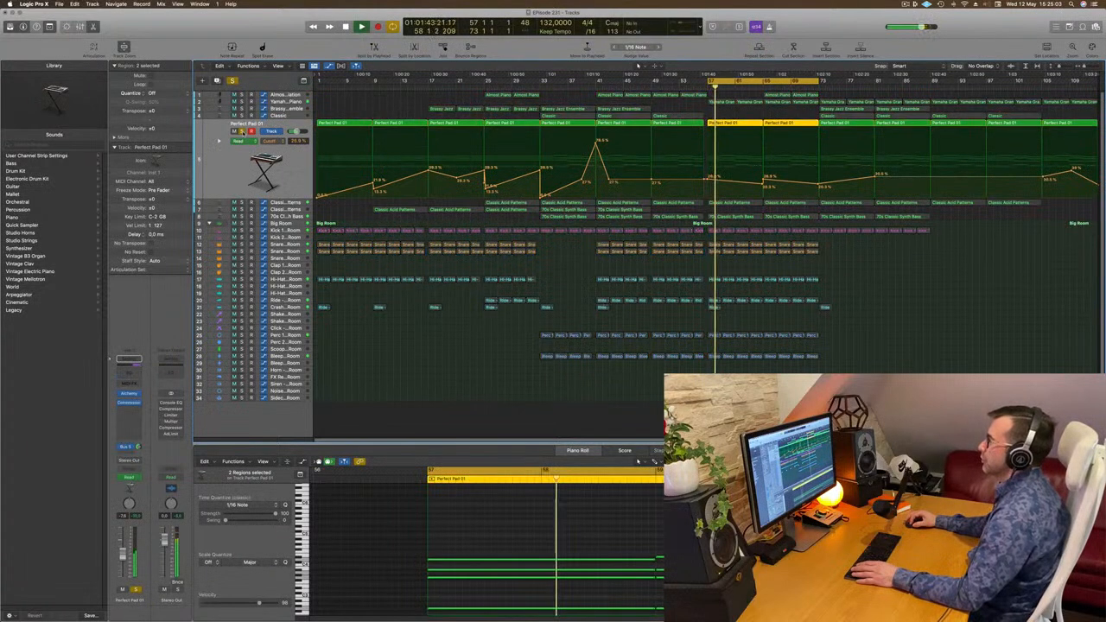
pyautogui.press('s')
# Step: Shape the cutoff automation of the Classic Acid Patterns track 6 to rise gradually from bar 57 to bar 65
pyautogui.press('Down')
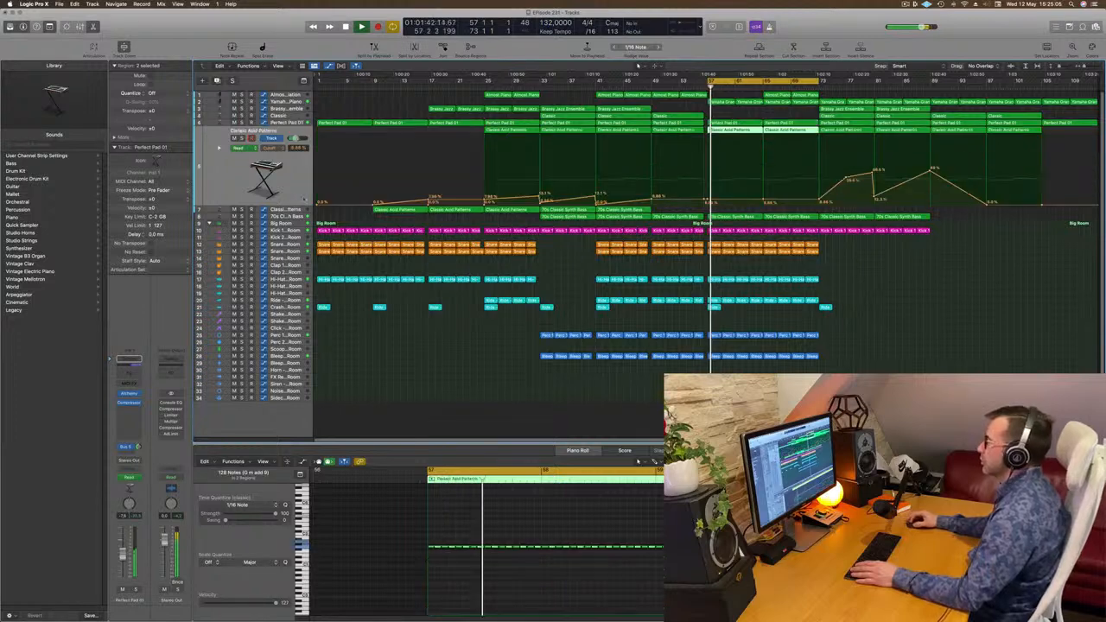
pyautogui.click(708, 203)
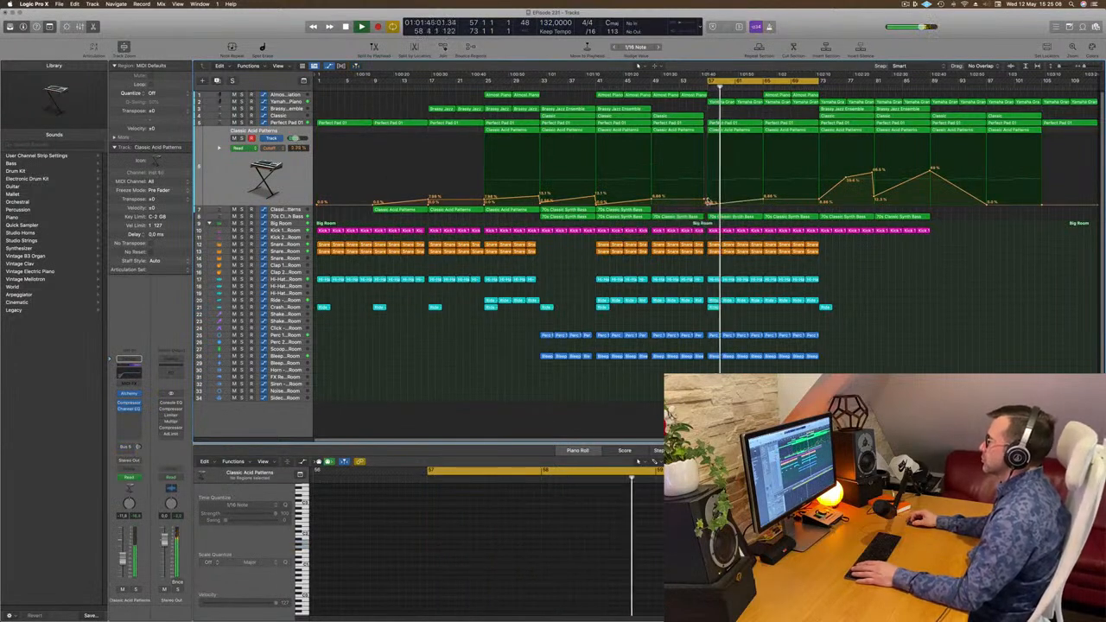
pyautogui.press('space')
# Step: Copy track 7's 70s Classic Synth Bass region from bar 41 to bars 49, 57 and 65
pyautogui.click(620, 210)
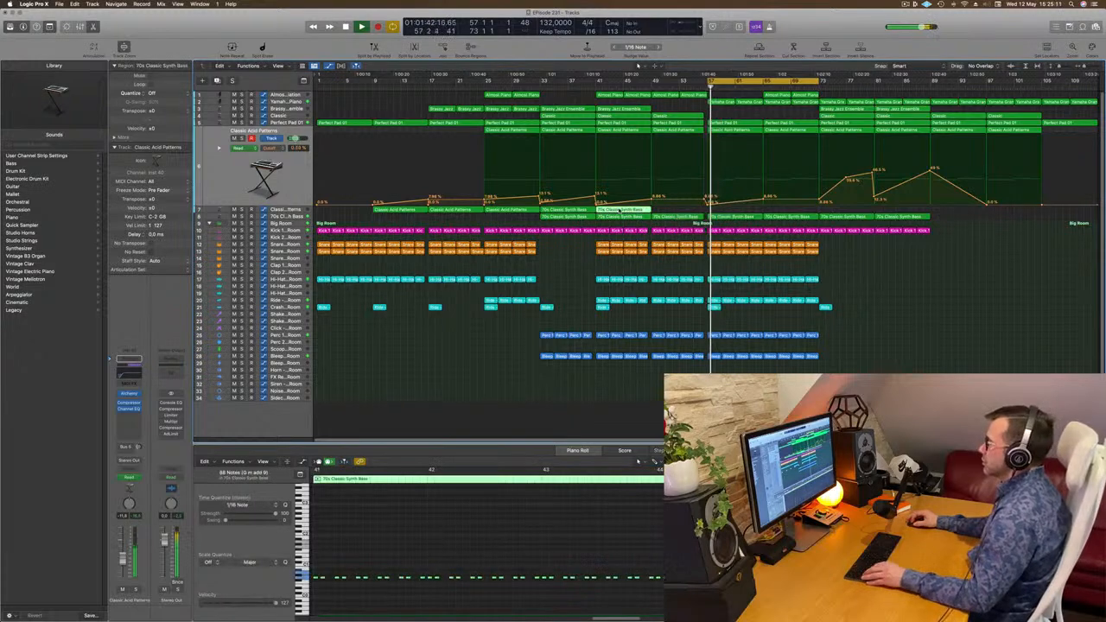
pyautogui.moveTo(620, 210); pyautogui.dragTo(679, 218)
pyautogui.click(931, 301)
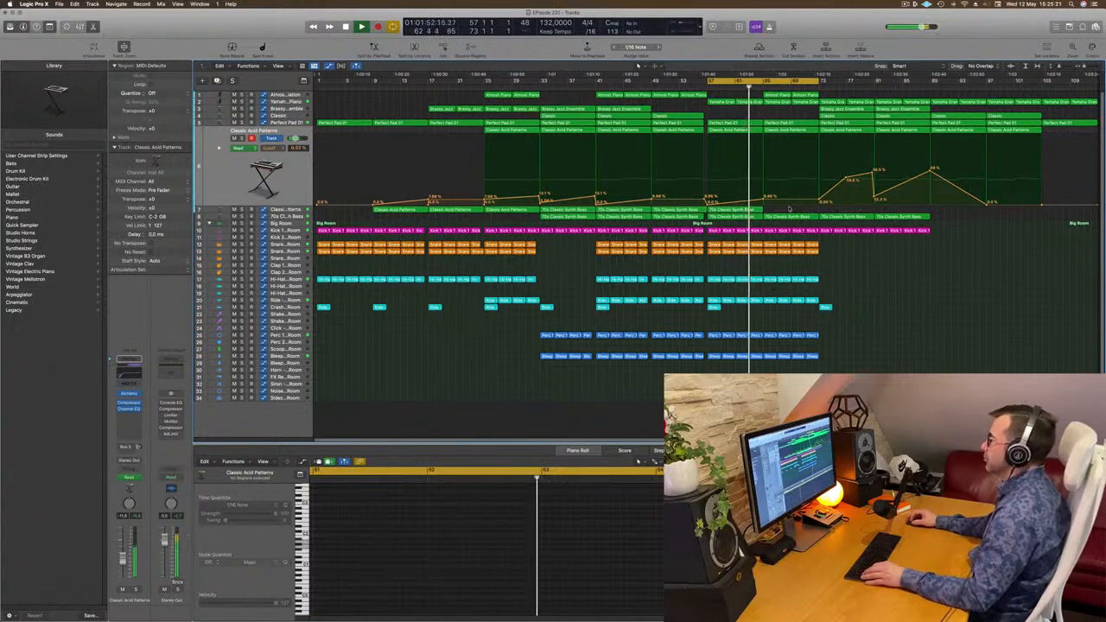
pyautogui.click(733, 210)
pyautogui.moveTo(736, 210); pyautogui.dragTo(792, 212)
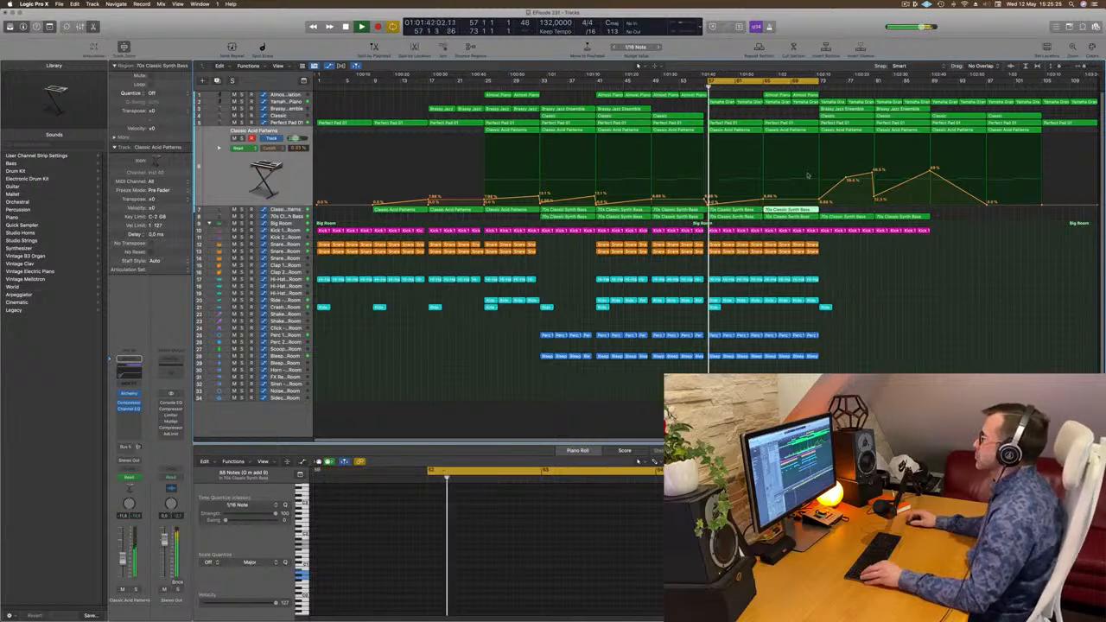
pyautogui.click(859, 300)
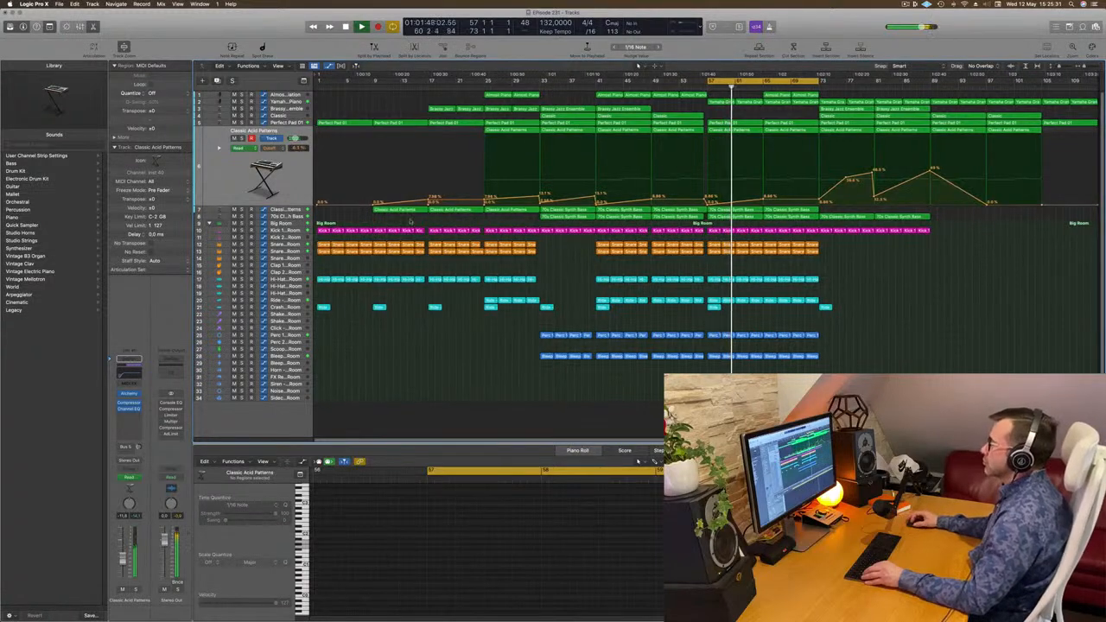
# Step: Shape track 7's cutoff automation to rise smoothly from bar 57 to a peak at bar 65 and fall to 1.7% at bar 73
pyautogui.click(294, 210)
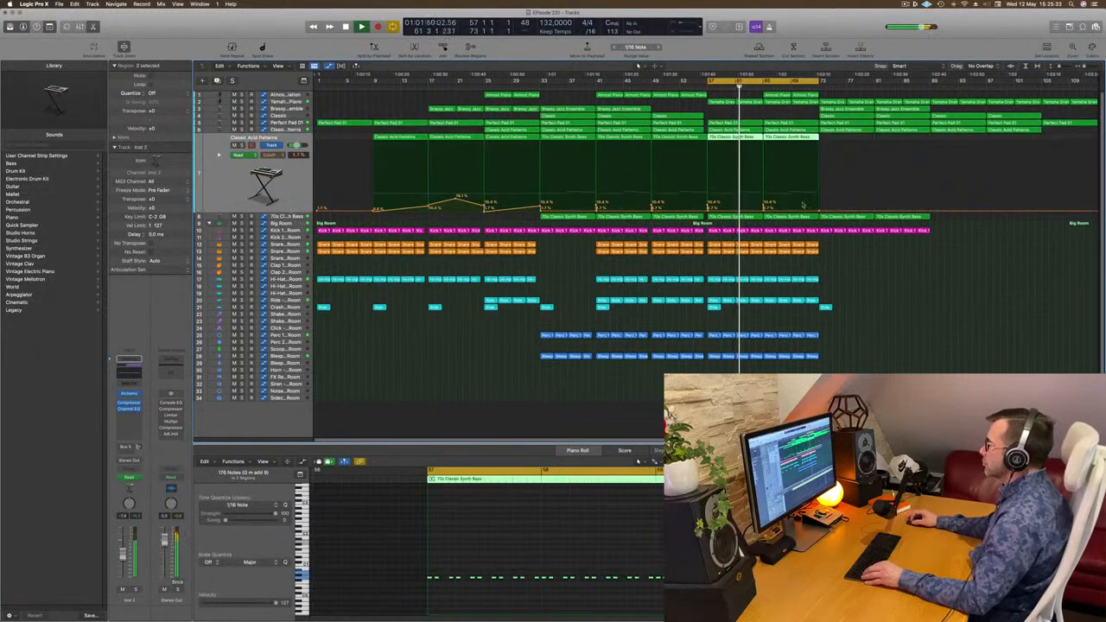
pyautogui.moveTo(762, 211); pyautogui.dragTo(764, 209)
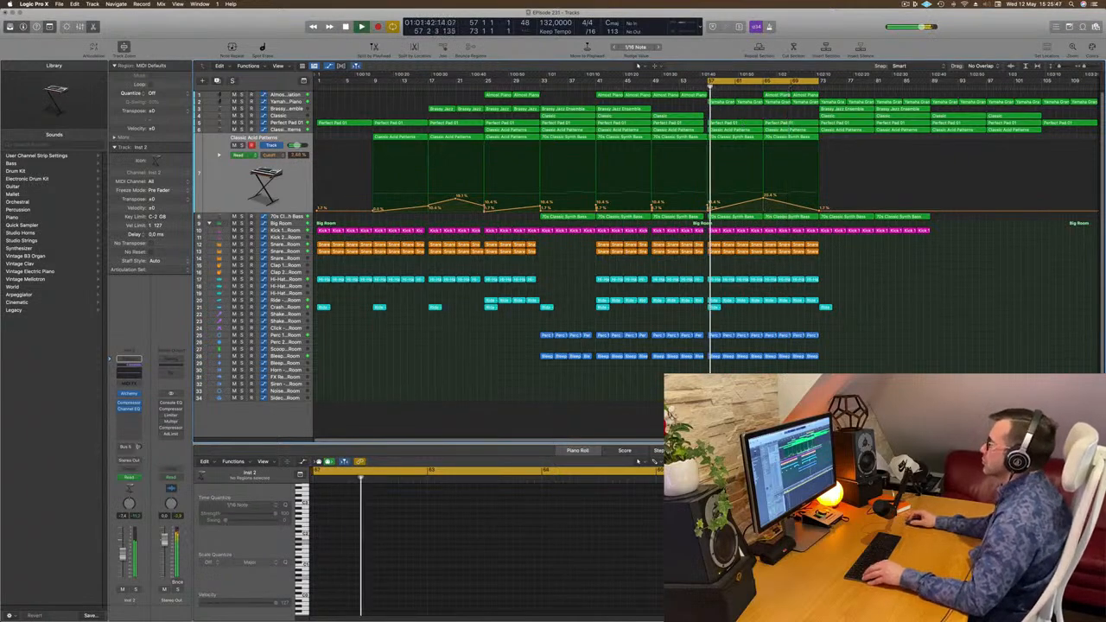
pyautogui.press('super+Right')
pyautogui.press('super+Right')
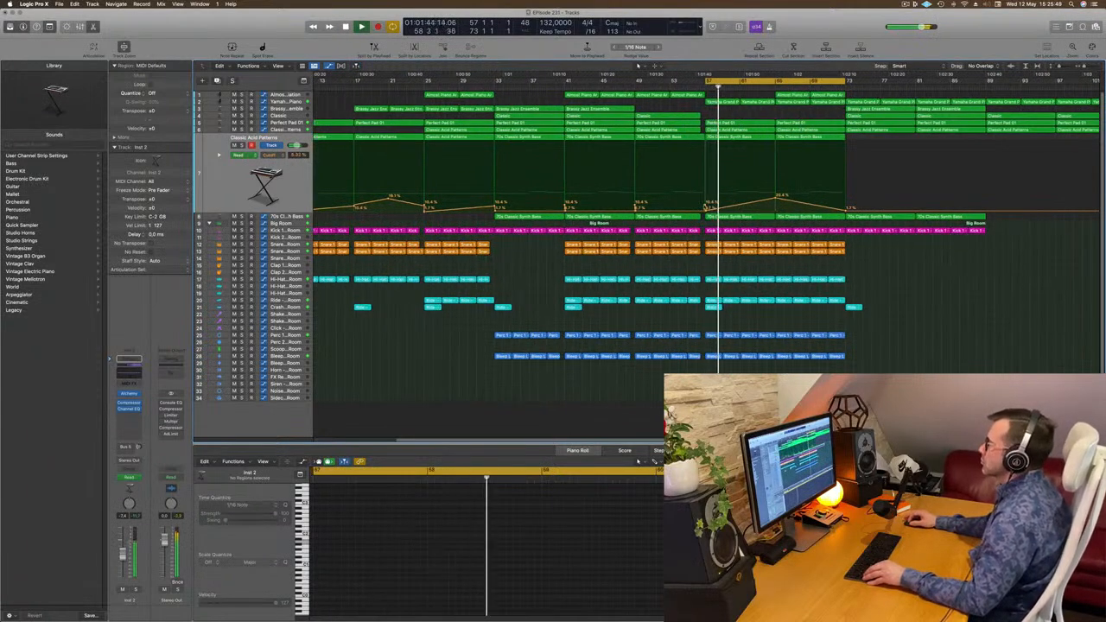
pyautogui.press('super+Left')
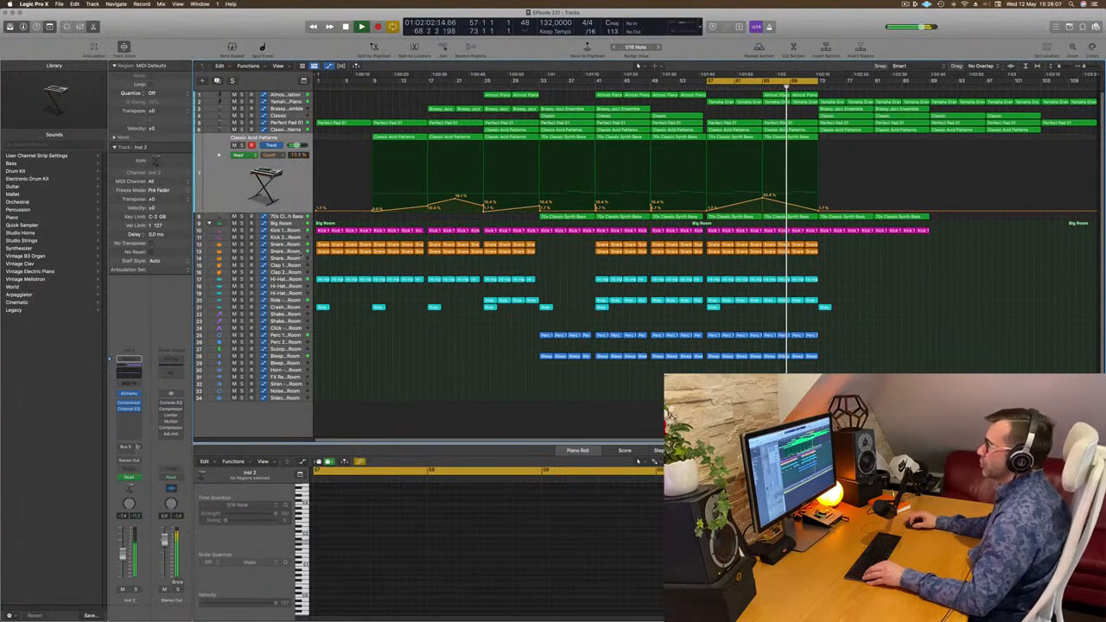
# Step: Shape Snare 1's automation to dip from 70.4% at bar 65 to a low near bar 71 and rise steeply to bar 73
pyautogui.click(300, 252)
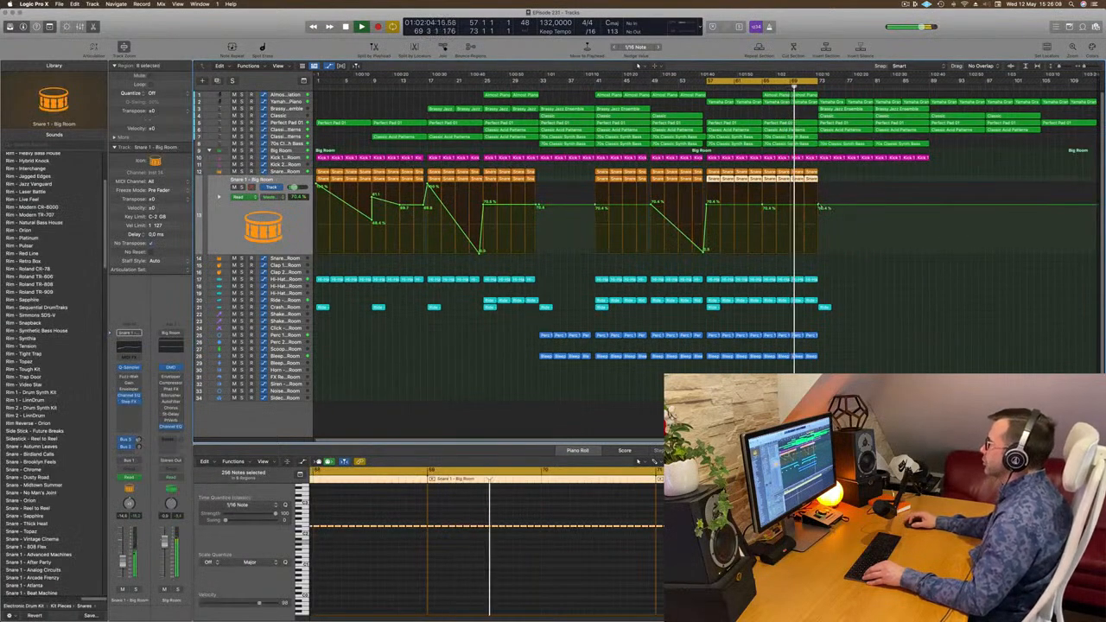
pyautogui.moveTo(819, 207); pyautogui.dragTo(819, 185)
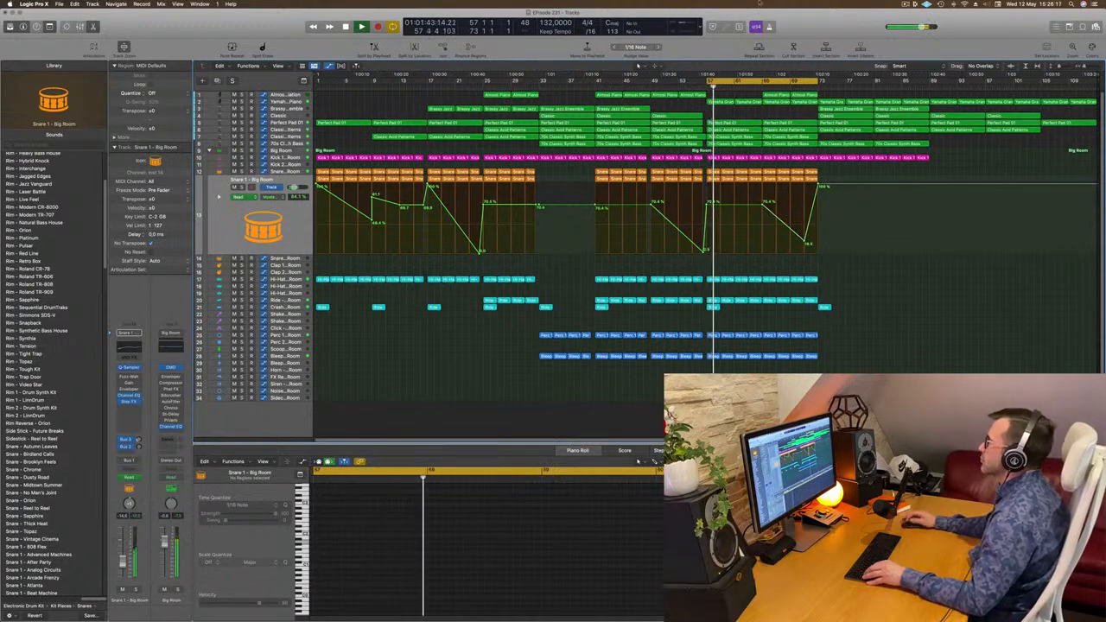
# Step: Extend the cycle range to bar 89 and fade Kick 1's volume from -2.9 dB at bar 81 to -∞ dB at bar 89
pyautogui.moveTo(780, 83); pyautogui.dragTo(930, 84)
pyautogui.click(810, 88)
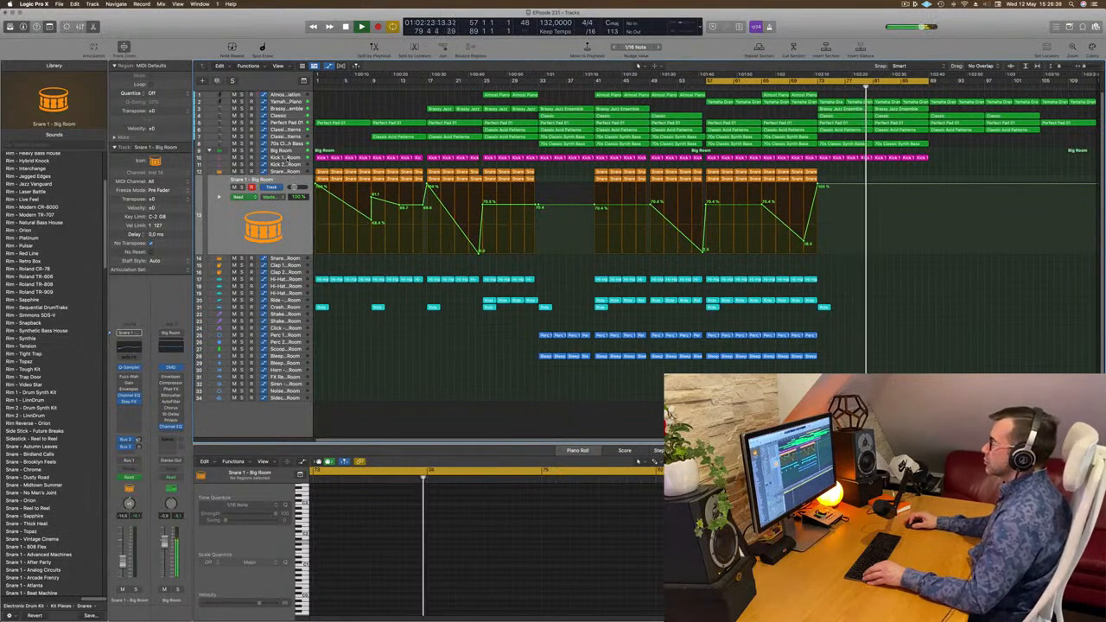
pyautogui.click(287, 159)
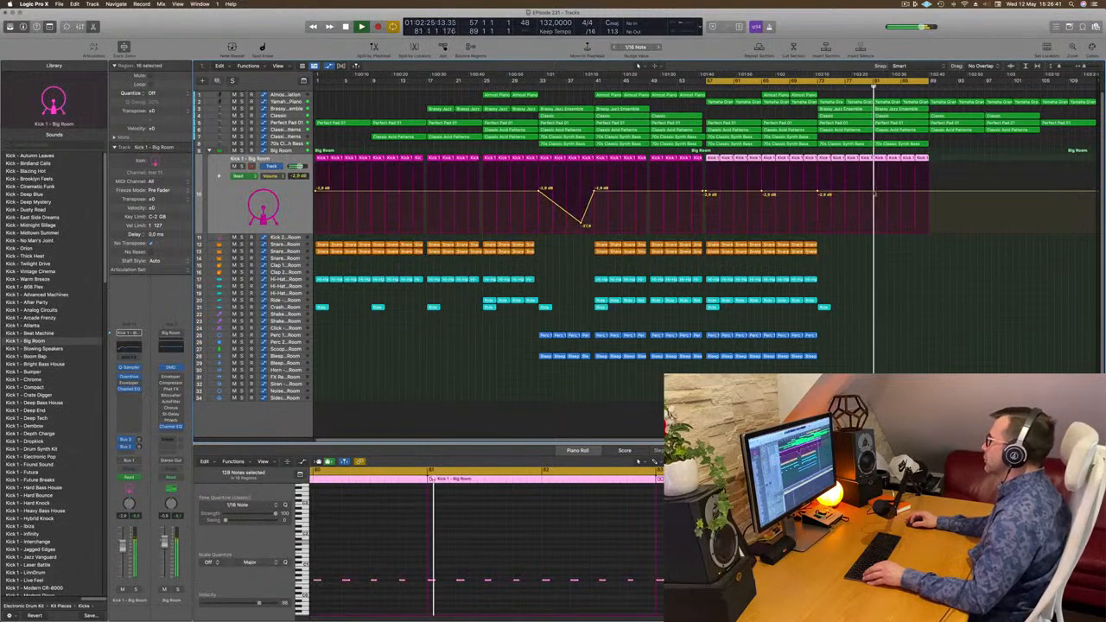
pyautogui.click(874, 191)
pyautogui.click(931, 191)
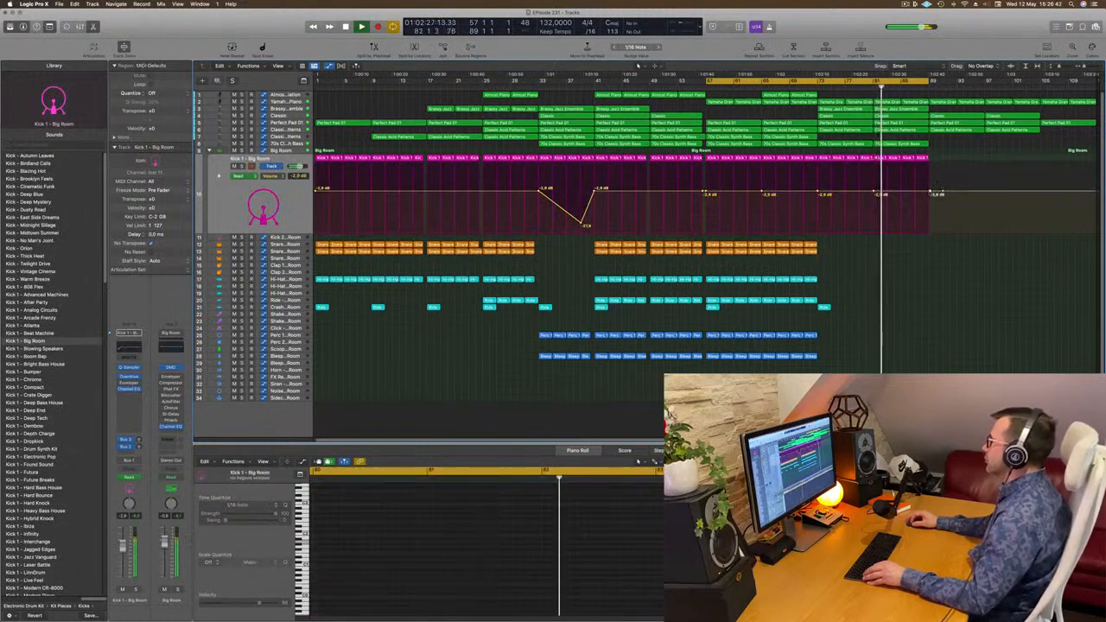
pyautogui.moveTo(930, 194); pyautogui.dragTo(931, 231)
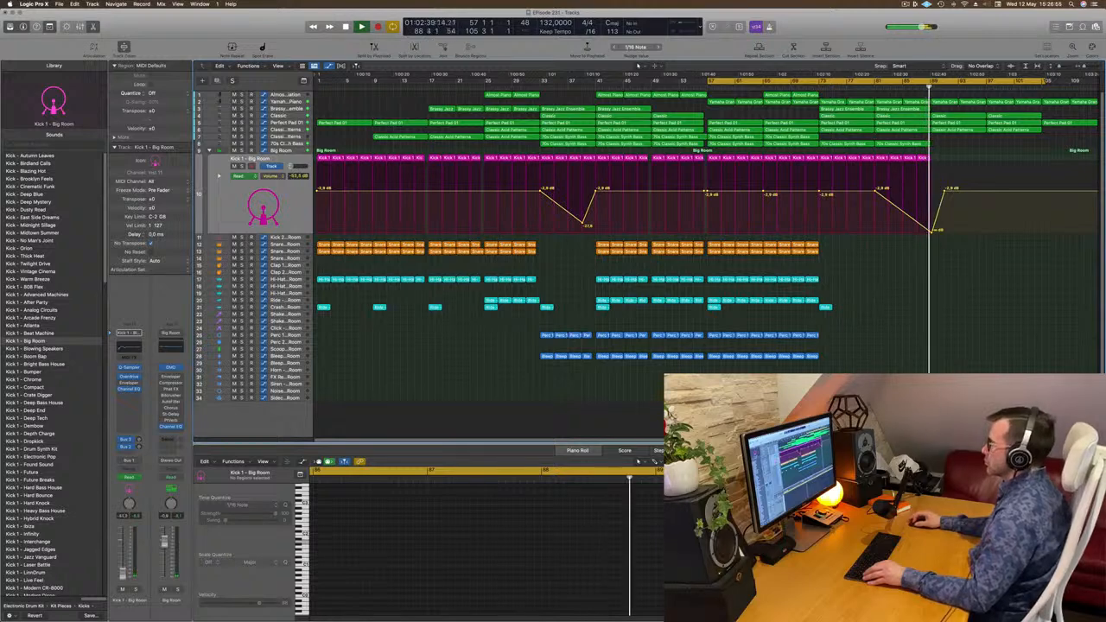
# Step: Lower Kick 1's volume automation point just after bar 89 to -∞ dB
pyautogui.click(811, 356)
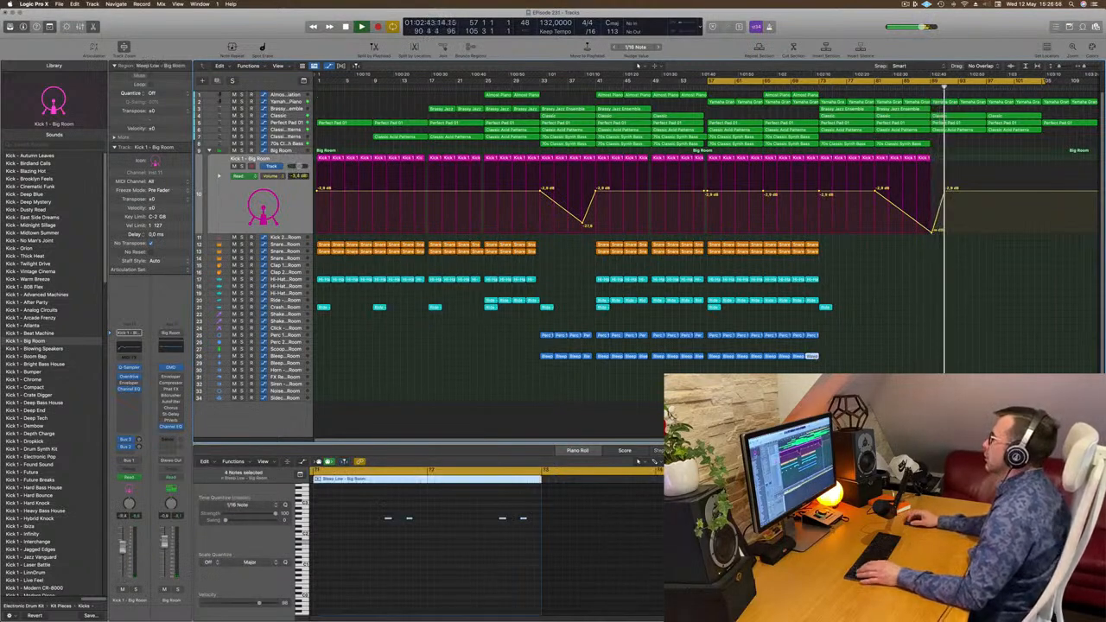
pyautogui.click(873, 87)
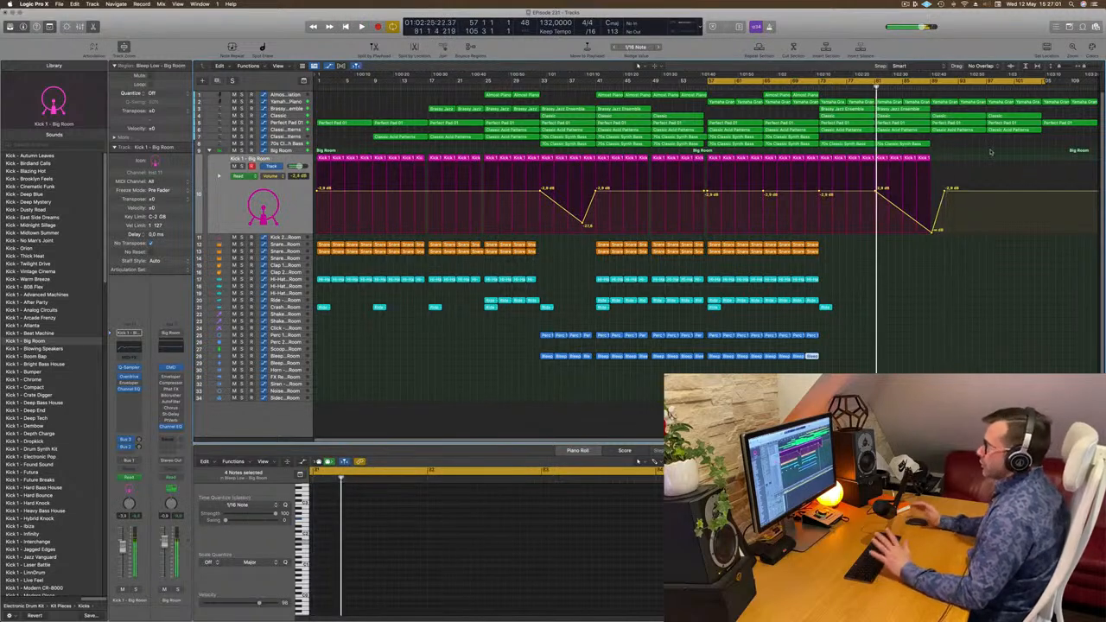
pyautogui.click(233, 218)
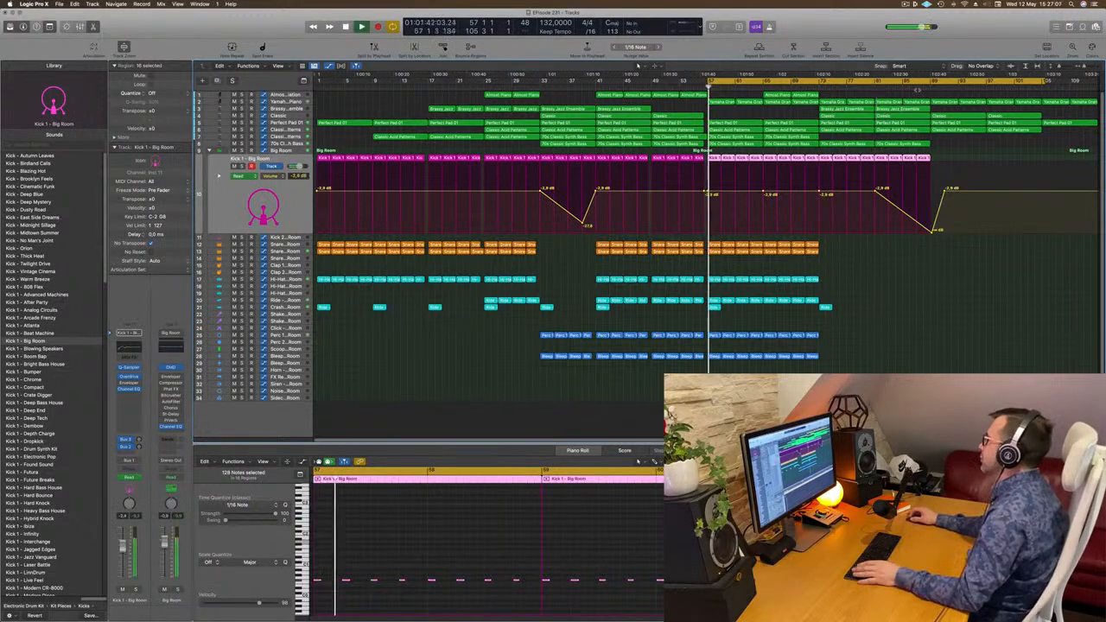
pyautogui.moveTo(944, 192); pyautogui.dragTo(944, 235)
# Step: Copy Kick 1's four regions from bar 81 to bar 89 and delete the volume fade copied with them
pyautogui.click(878, 159)
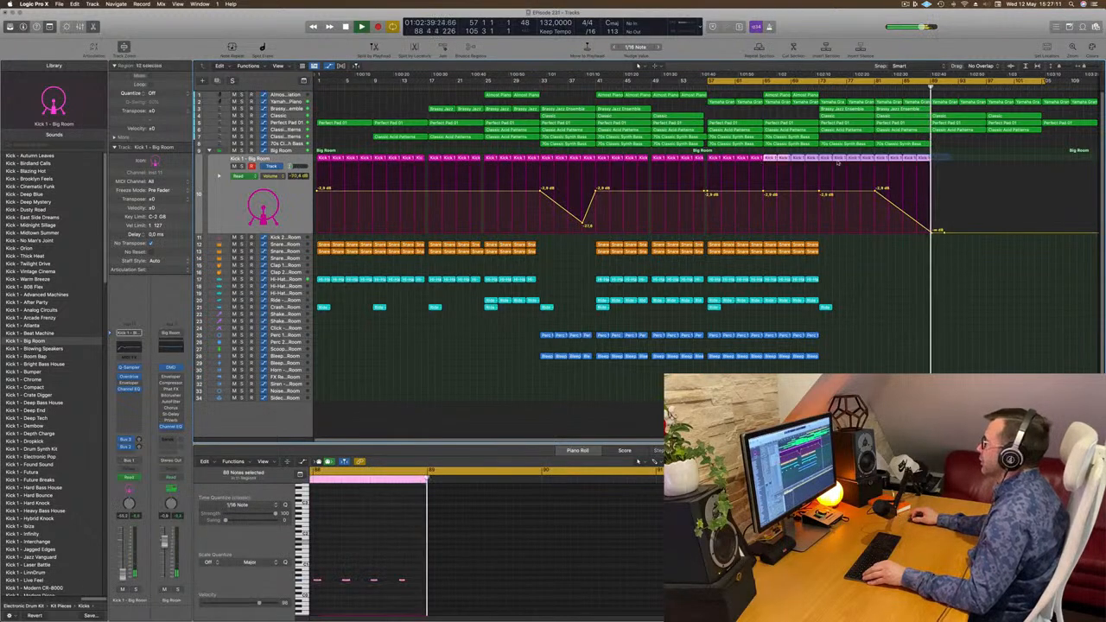
pyautogui.moveTo(877, 159); pyautogui.dragTo(933, 160)
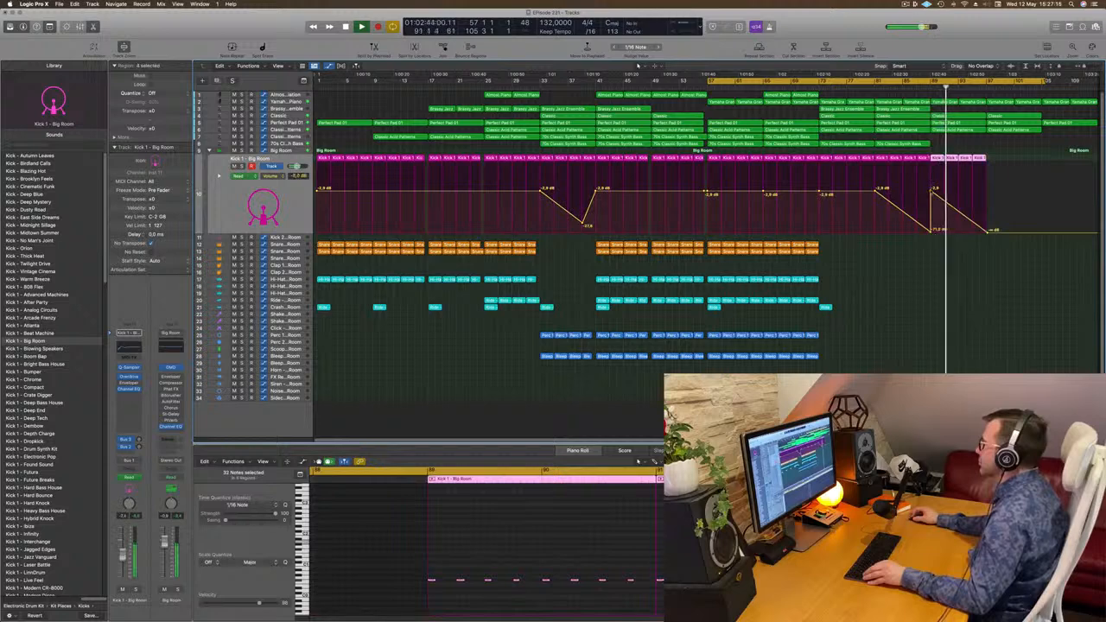
pyautogui.press('Delete')
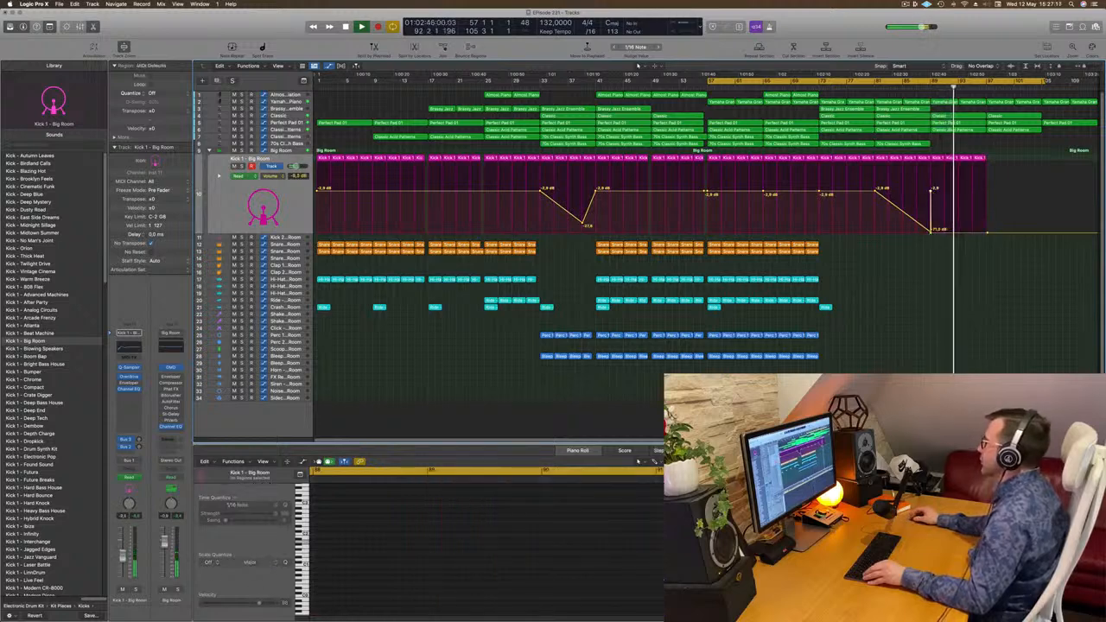
pyautogui.press('space')
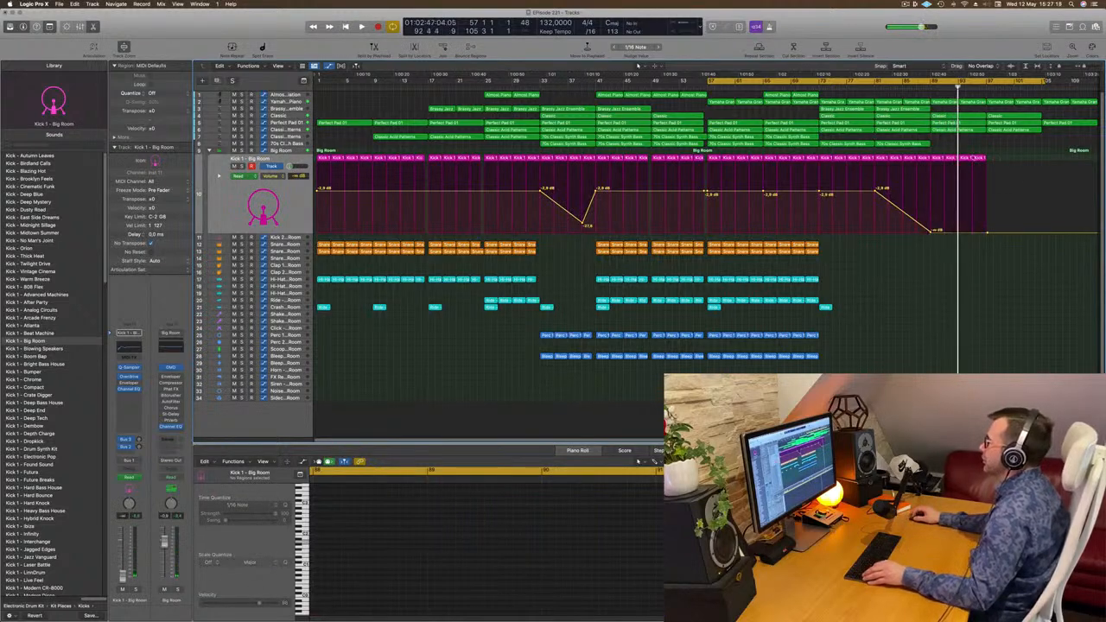
# Step: Repeat Kick 1's four regions from bar 89 onward and extend the cycle range to bar 113
pyautogui.moveTo(974, 159); pyautogui.dragTo(940, 161)
pyautogui.press('super+r')
pyautogui.press('super+r')
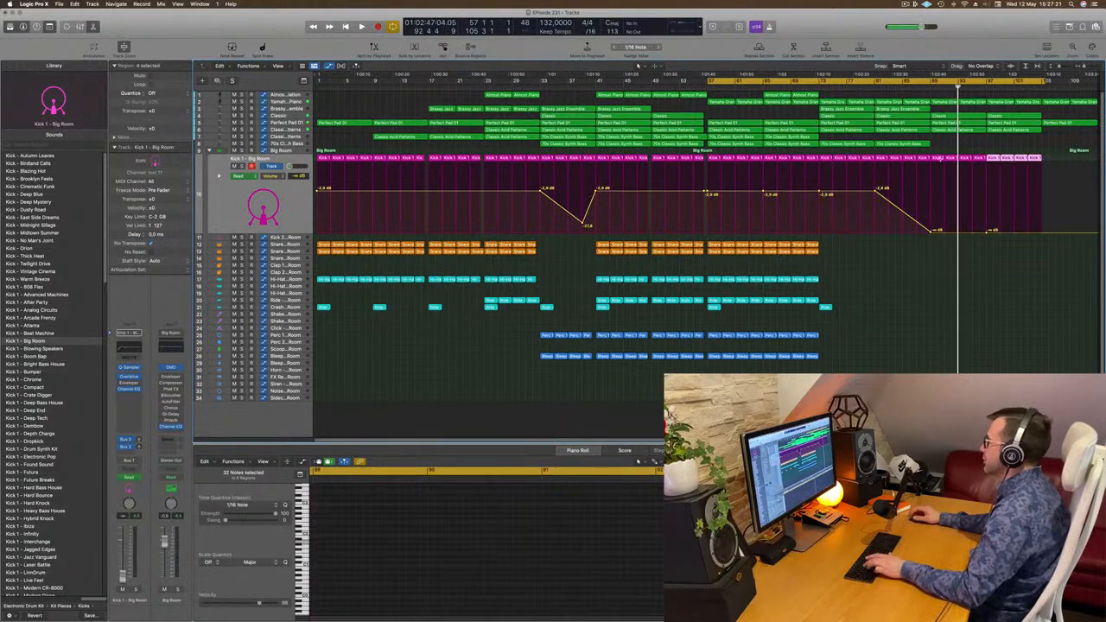
pyautogui.moveTo(1048, 81); pyautogui.dragTo(1097, 82)
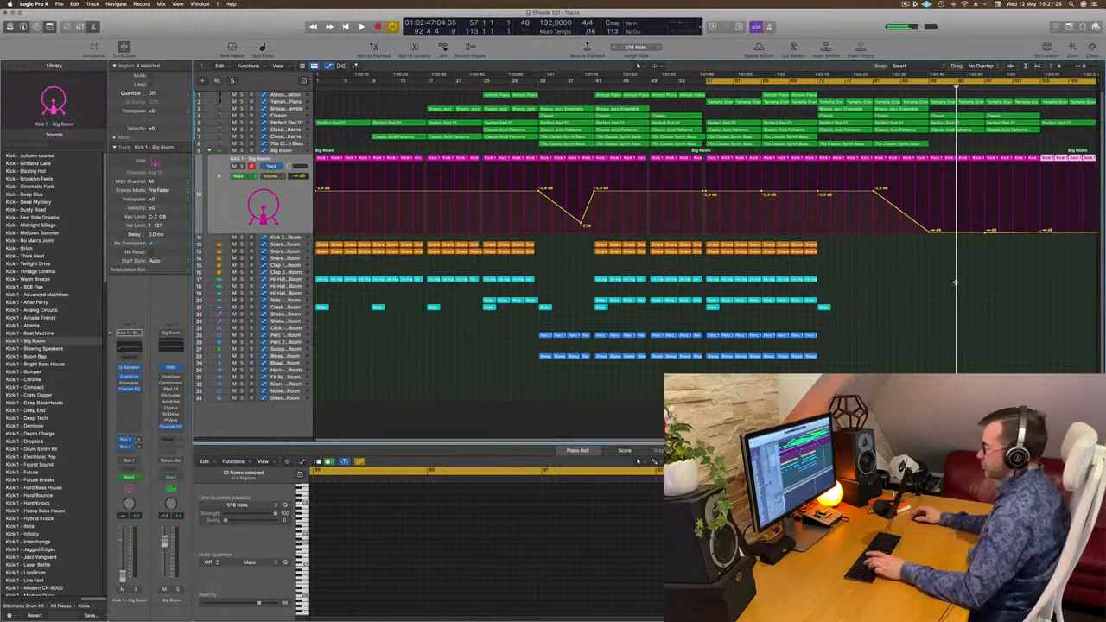
pyautogui.scroll(-3, 940, 305)
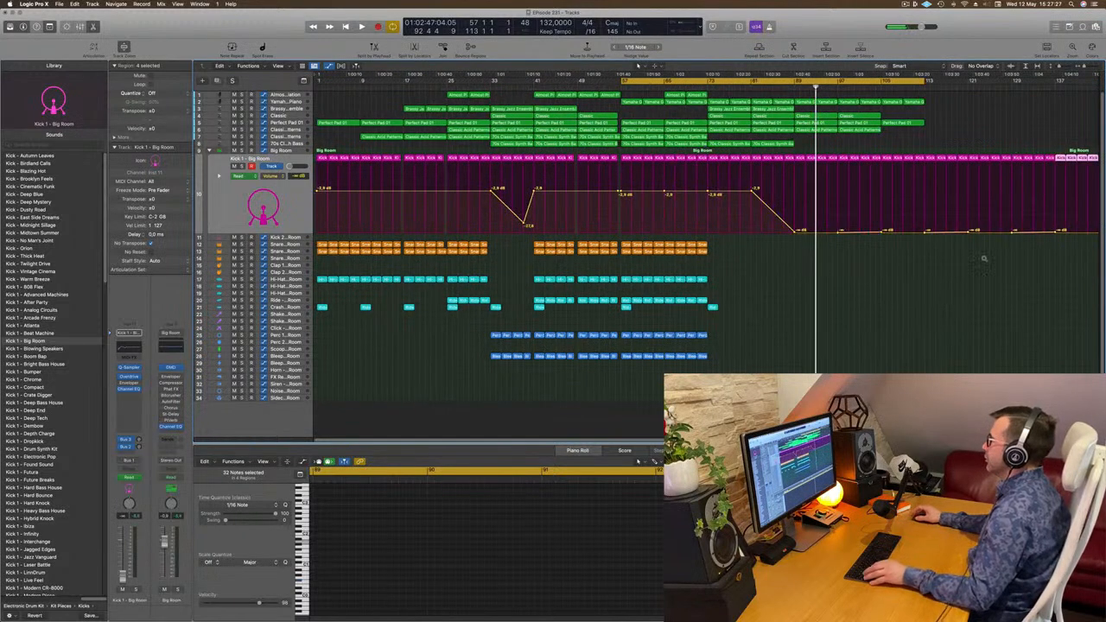
# Step: Delete Kick 1's regions beyond bar 113 and its redundant volume automation points after bar 89
pyautogui.moveTo(920, 145); pyautogui.dragTo(1105, 192)
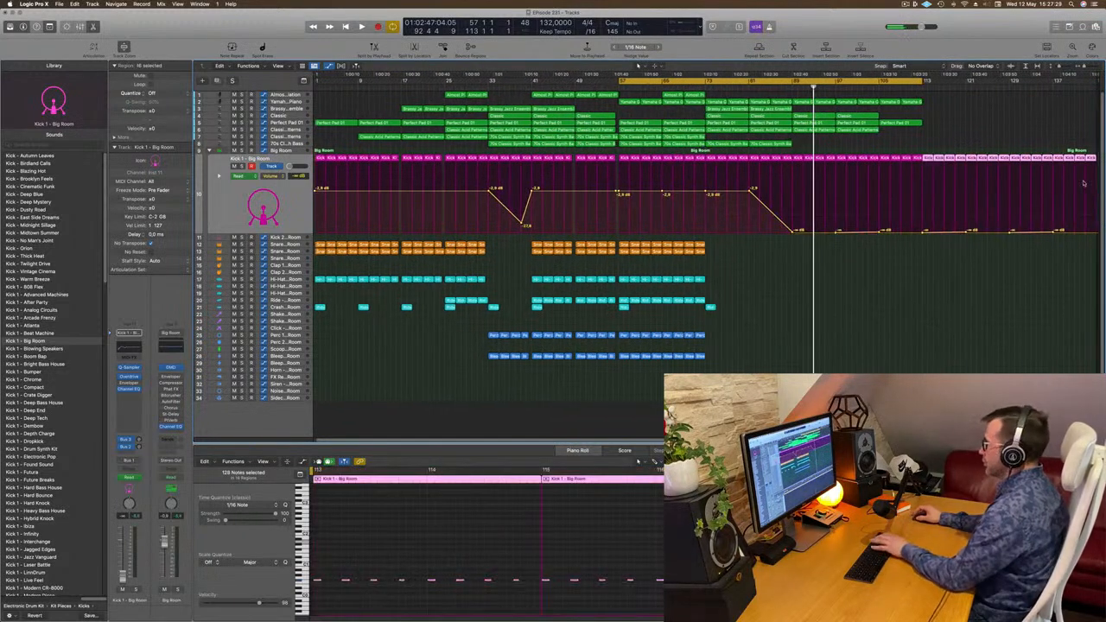
pyautogui.press('Delete')
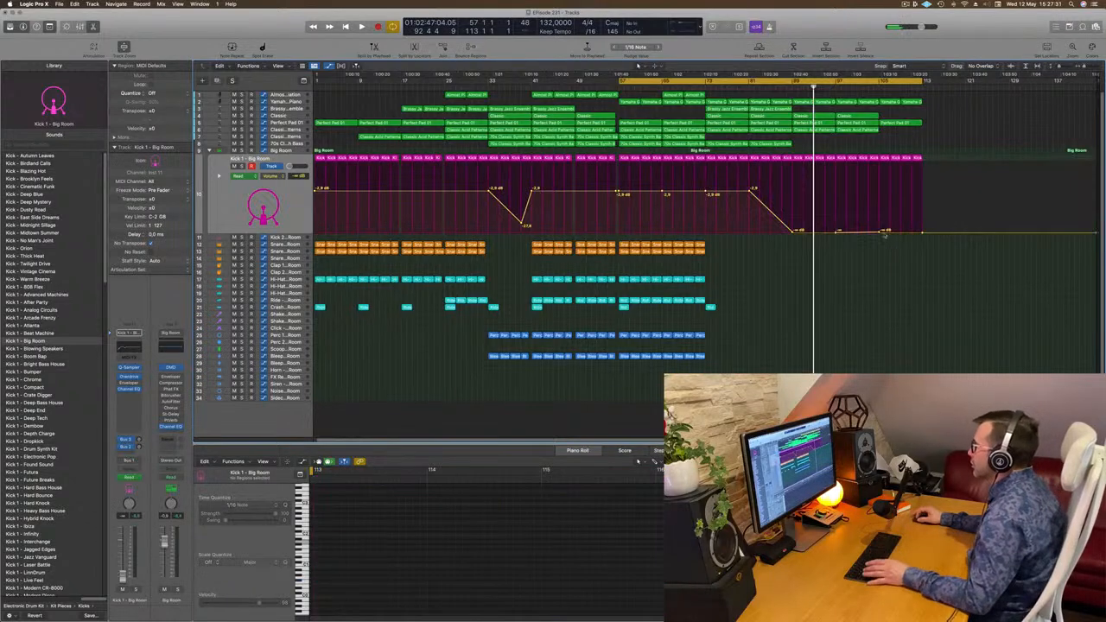
pyautogui.moveTo(922, 233); pyautogui.dragTo(796, 231)
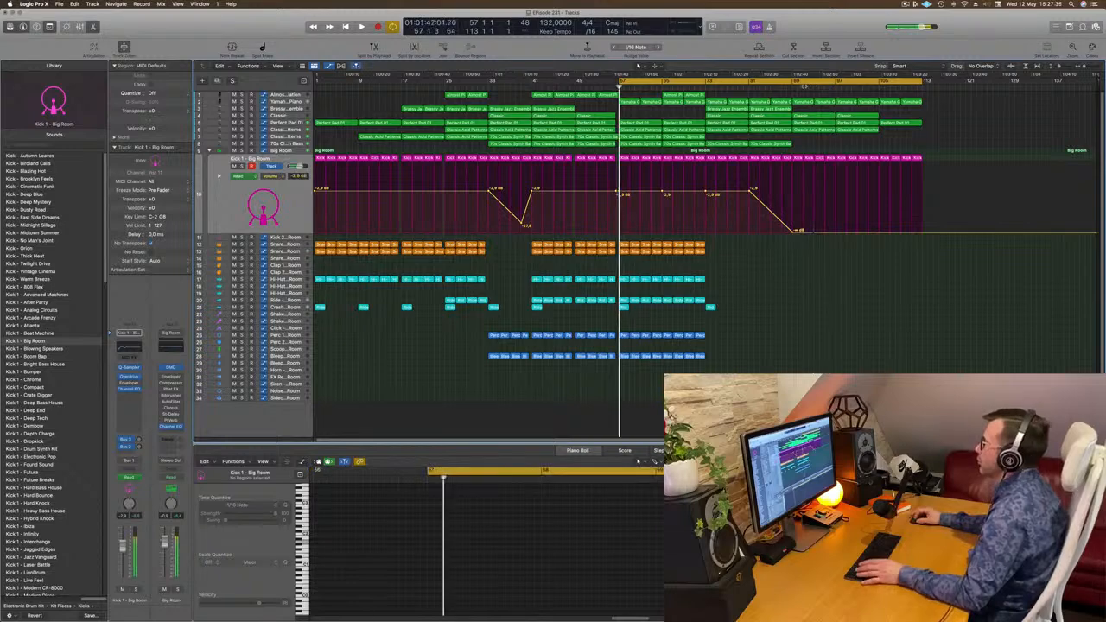
# Step: Set the cycle range to bars 89 to 113 and delete the Classic Acid Patterns region at bar 89
pyautogui.moveTo(793, 84); pyautogui.dragTo(924, 83)
pyautogui.press('space')
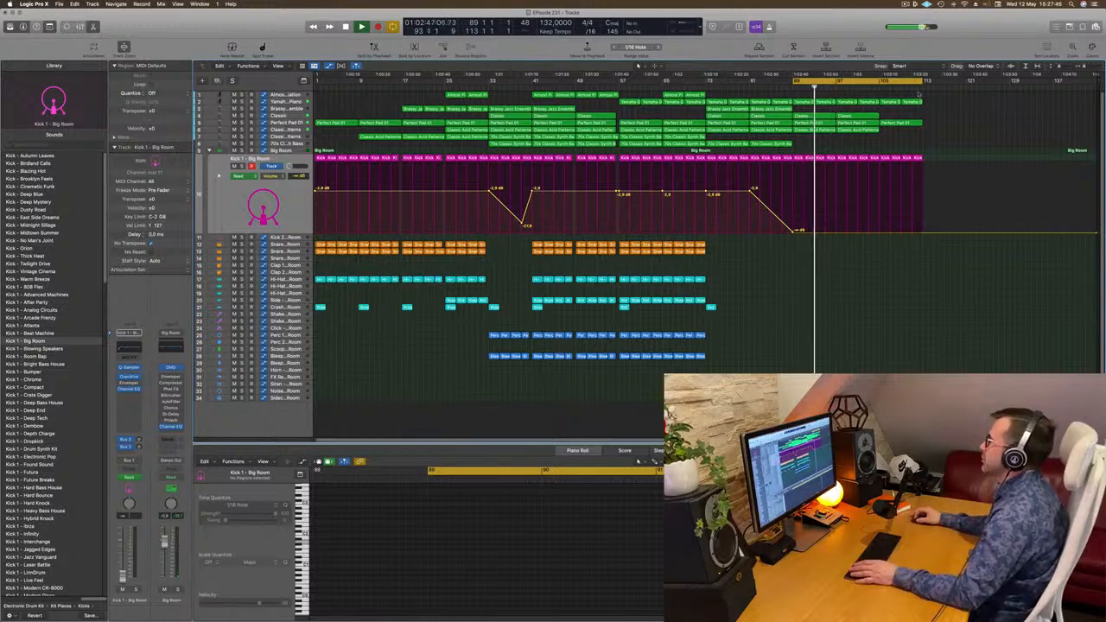
pyautogui.click(813, 131)
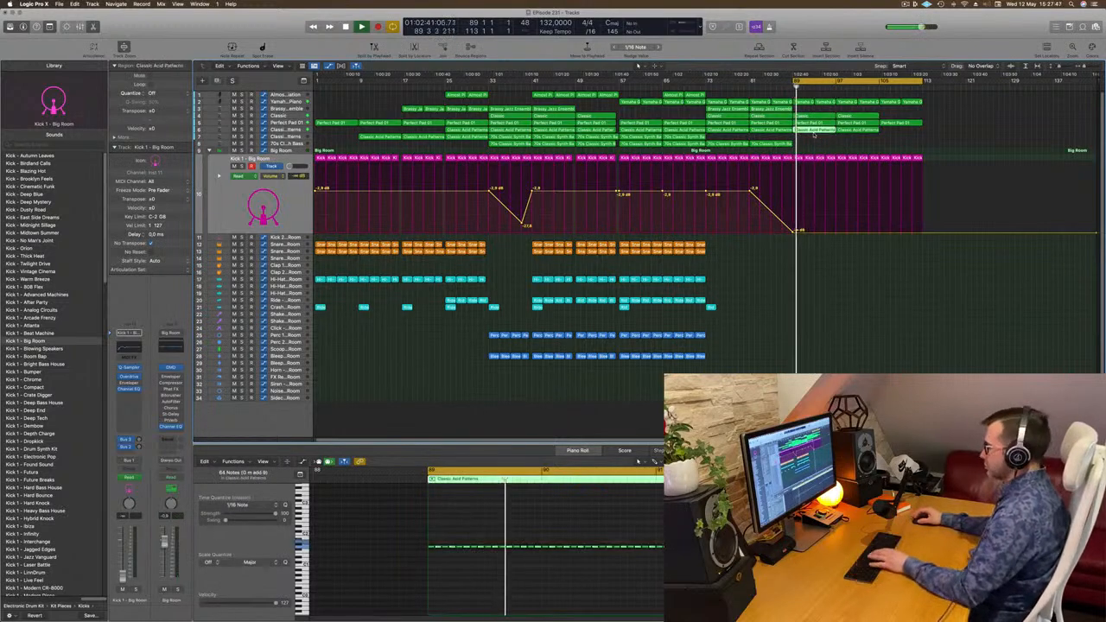
pyautogui.click(889, 130)
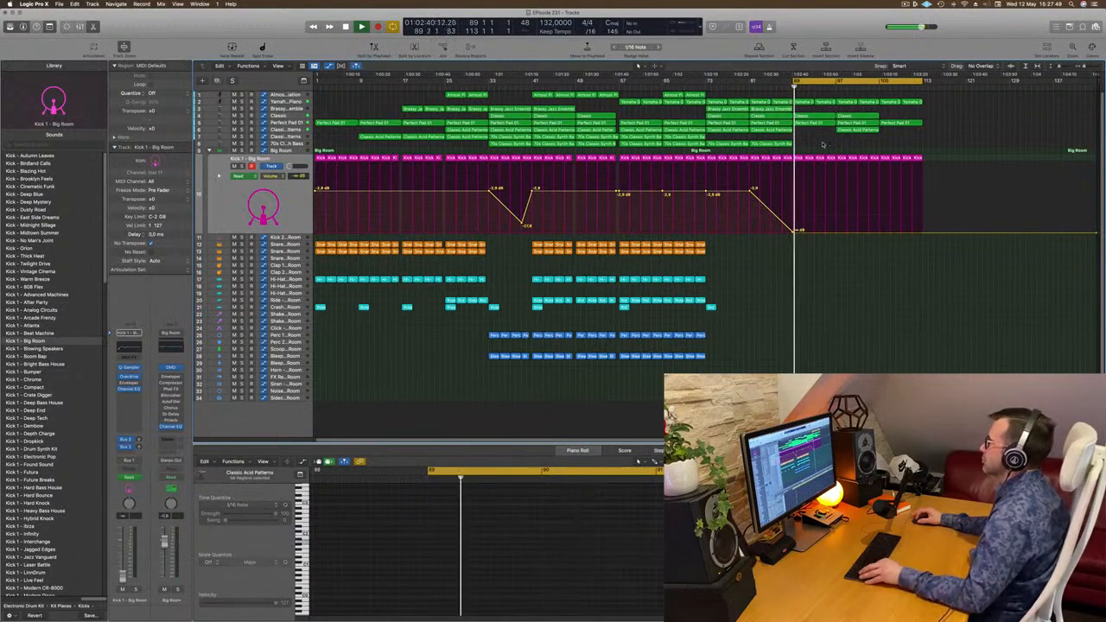
# Step: Try to remove track 4's Classic region at bar 89
pyautogui.click(802, 124)
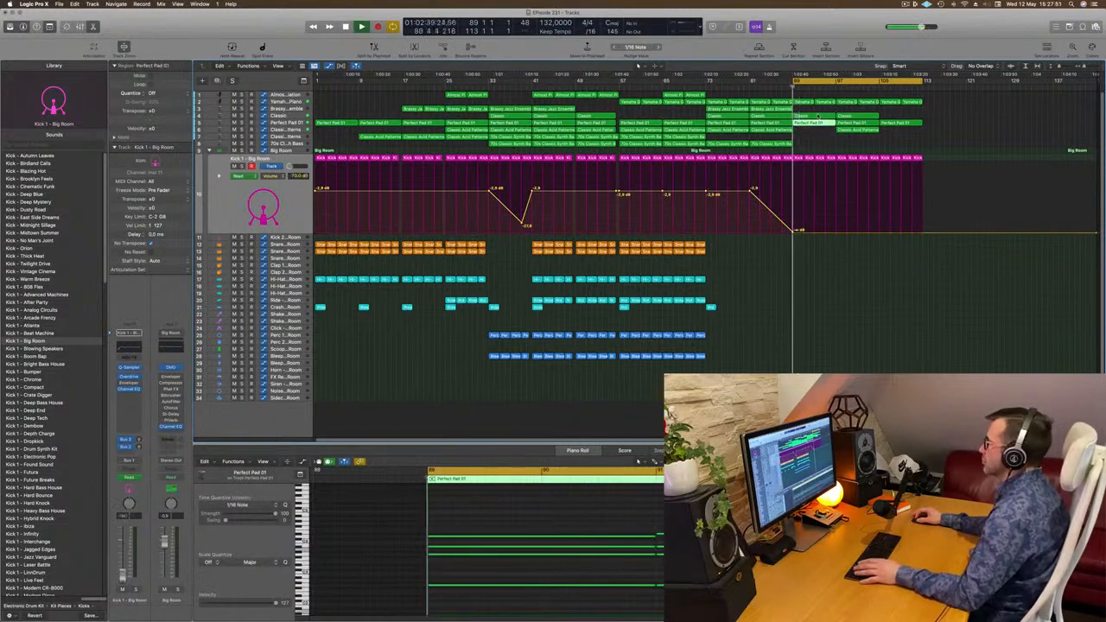
pyautogui.click(816, 116)
pyautogui.click(800, 113)
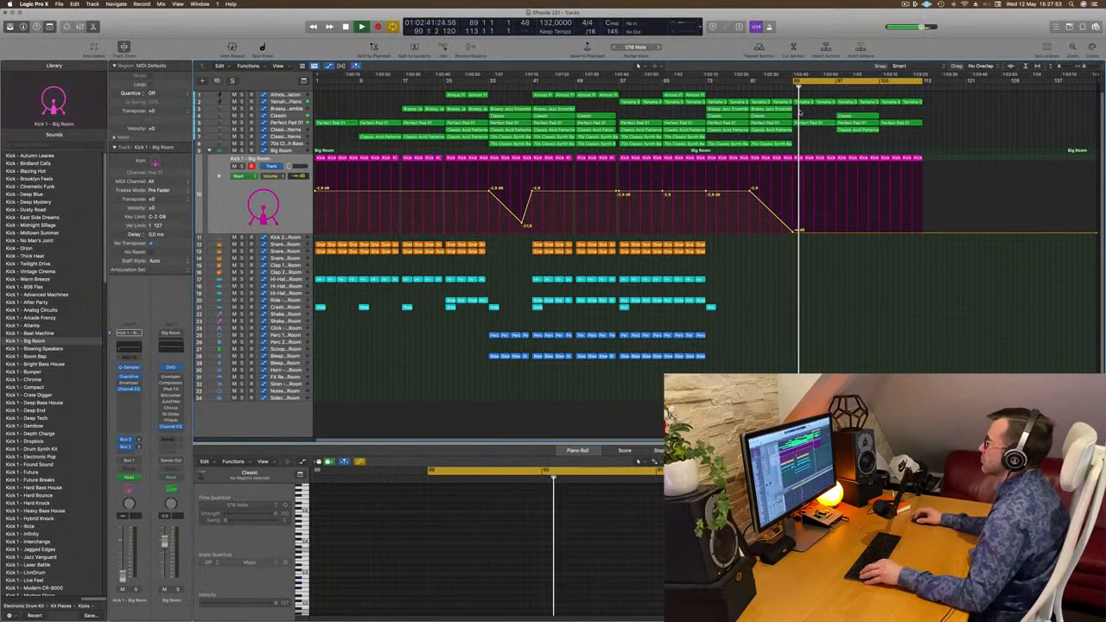
pyautogui.click(803, 116)
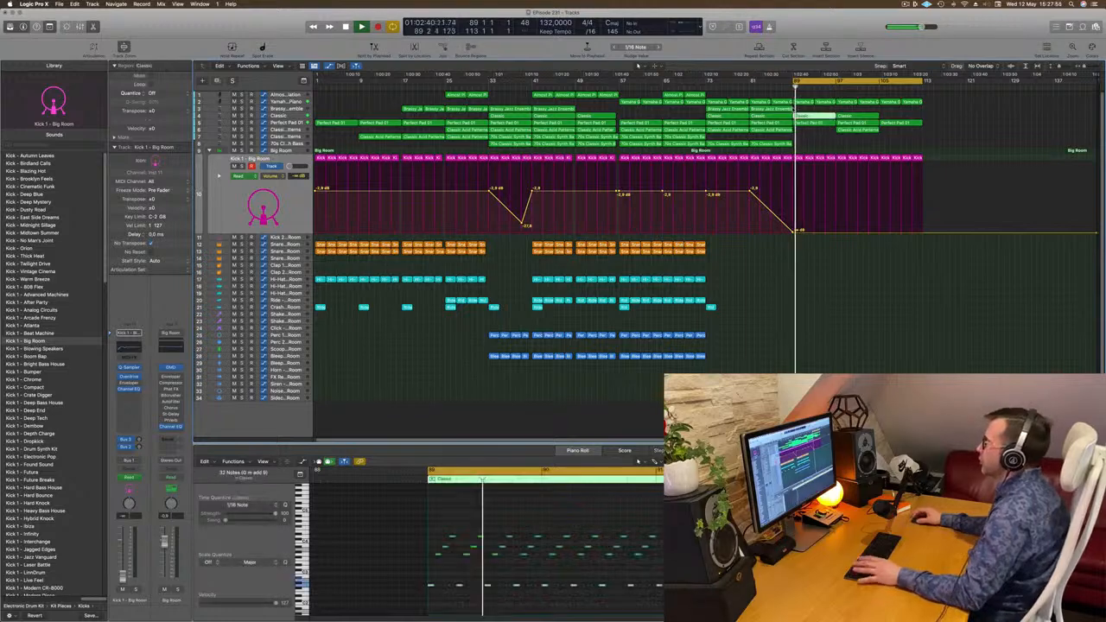
# Step: Set the Classic track's automation to Touch and record a high-cut frequency movement in its Channel EQ
pyautogui.click(273, 116)
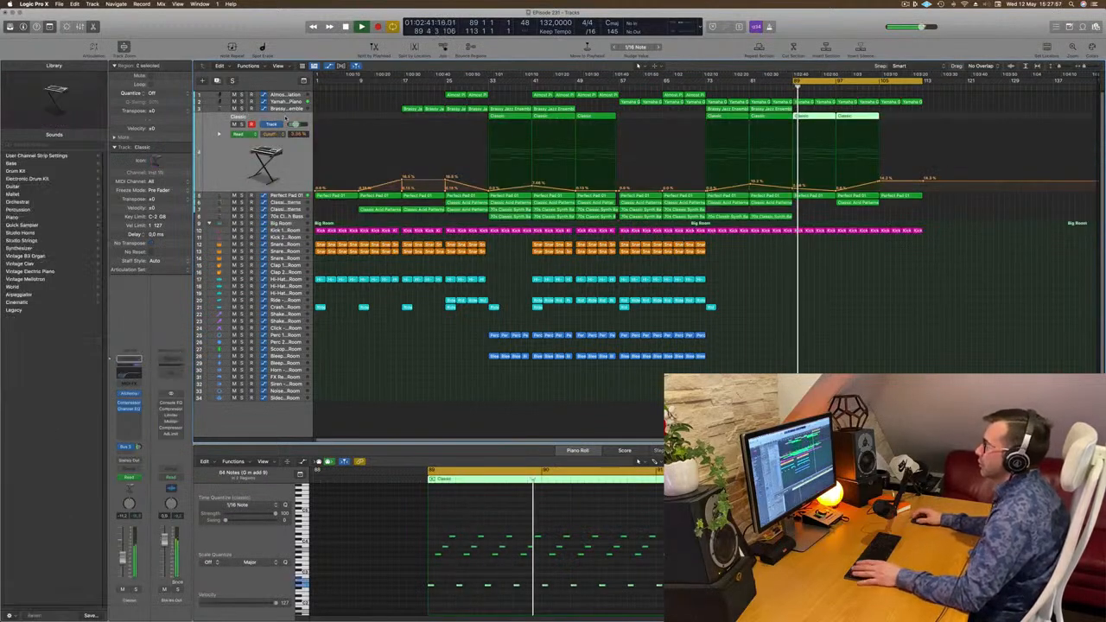
pyautogui.click(131, 379)
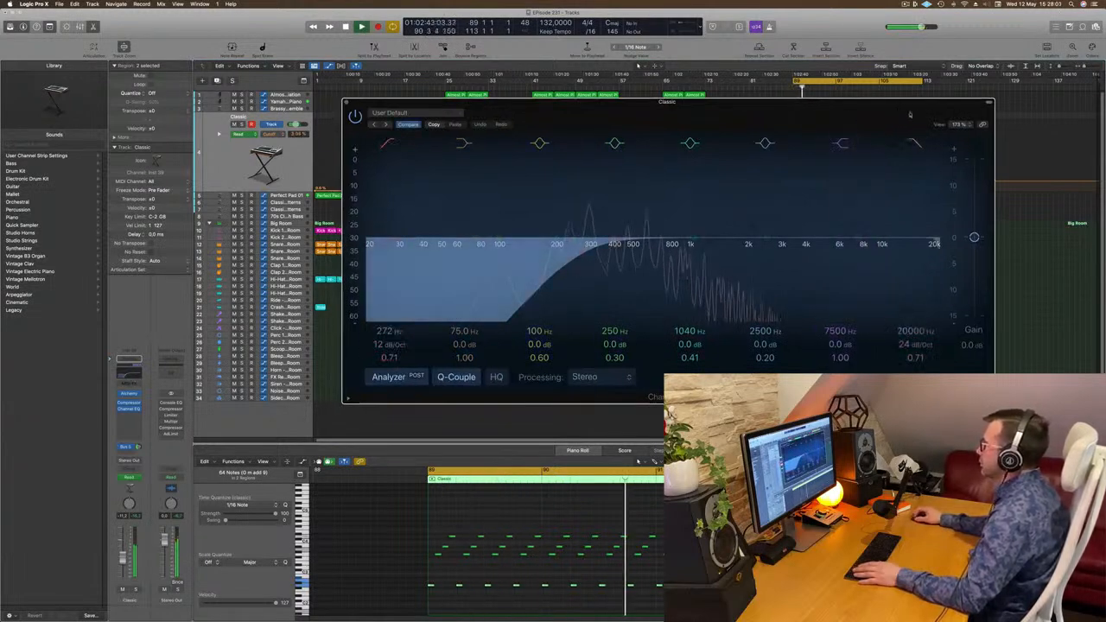
pyautogui.moveTo(881, 111); pyautogui.dragTo(884, 189)
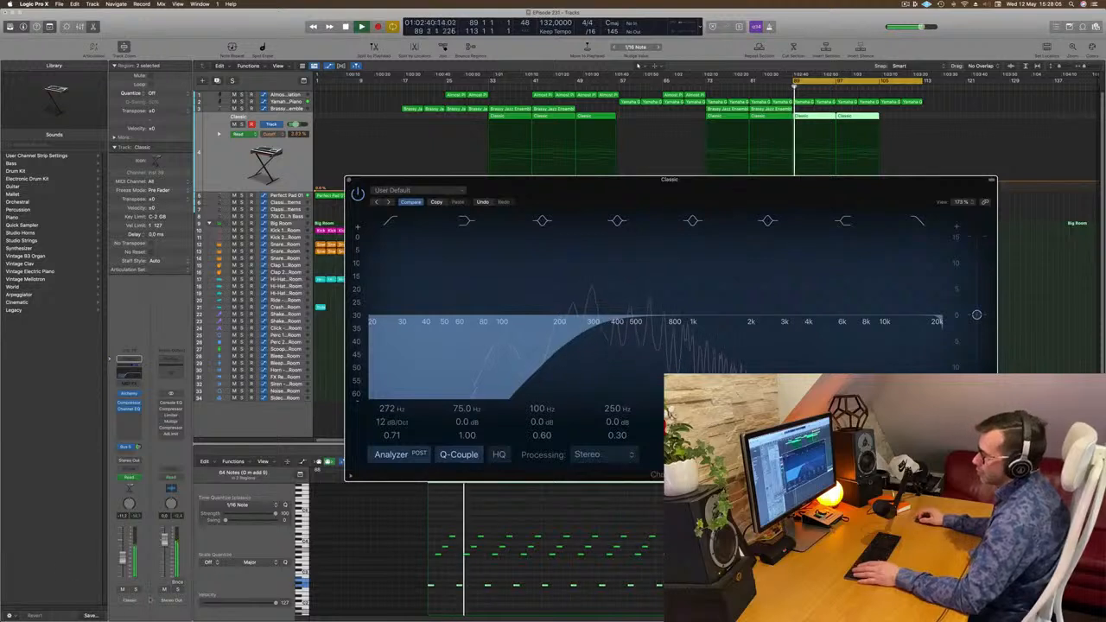
pyautogui.click(129, 476)
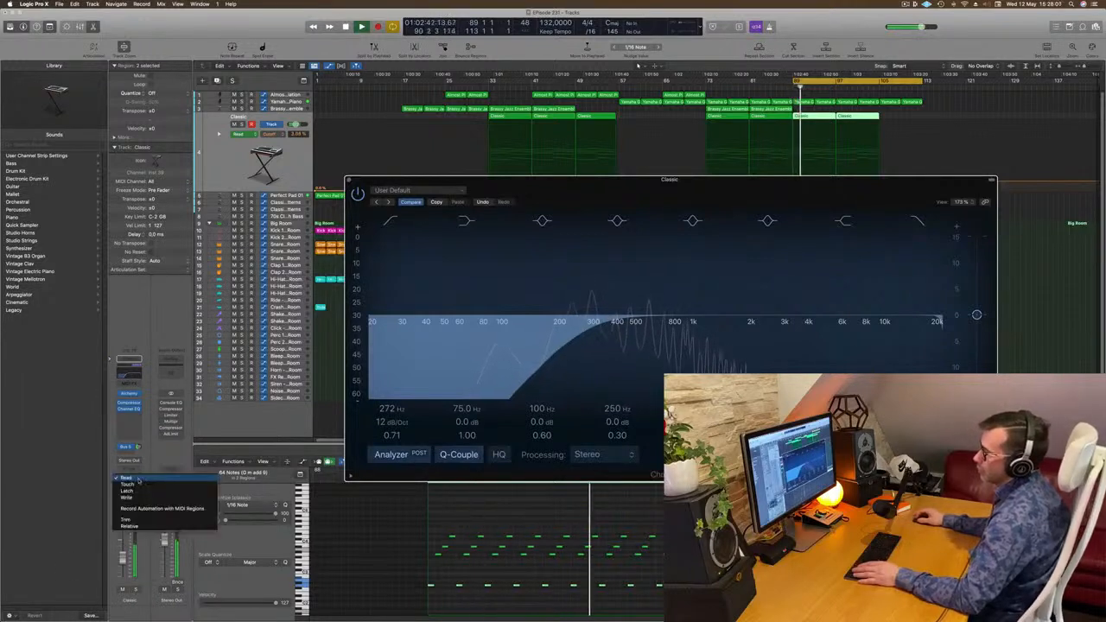
pyautogui.click(137, 485)
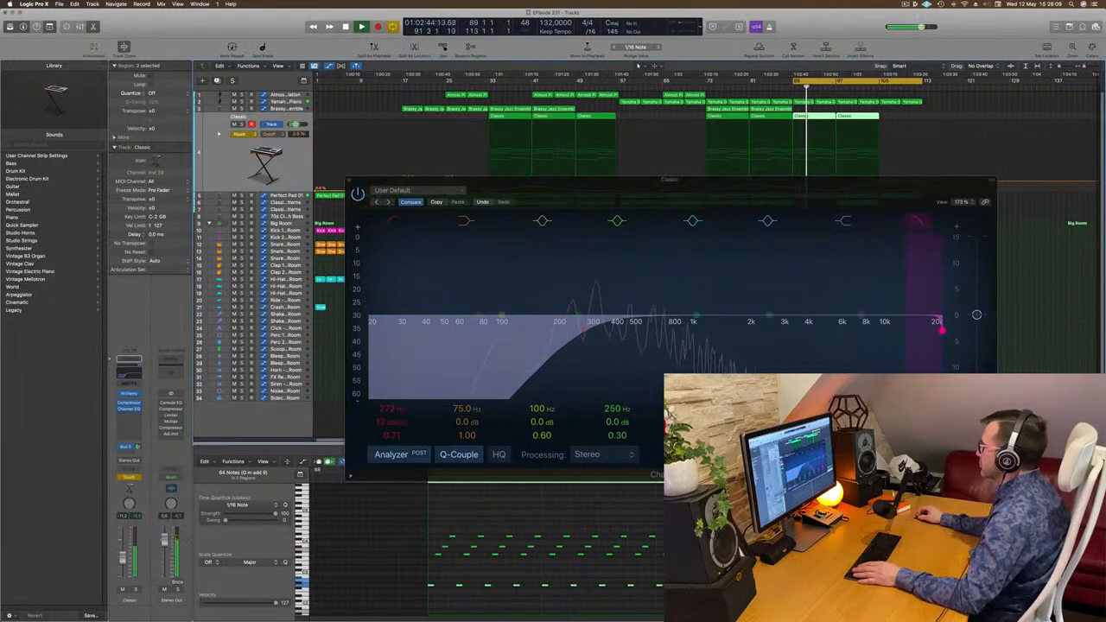
pyautogui.moveTo(940, 323); pyautogui.dragTo(876, 330)
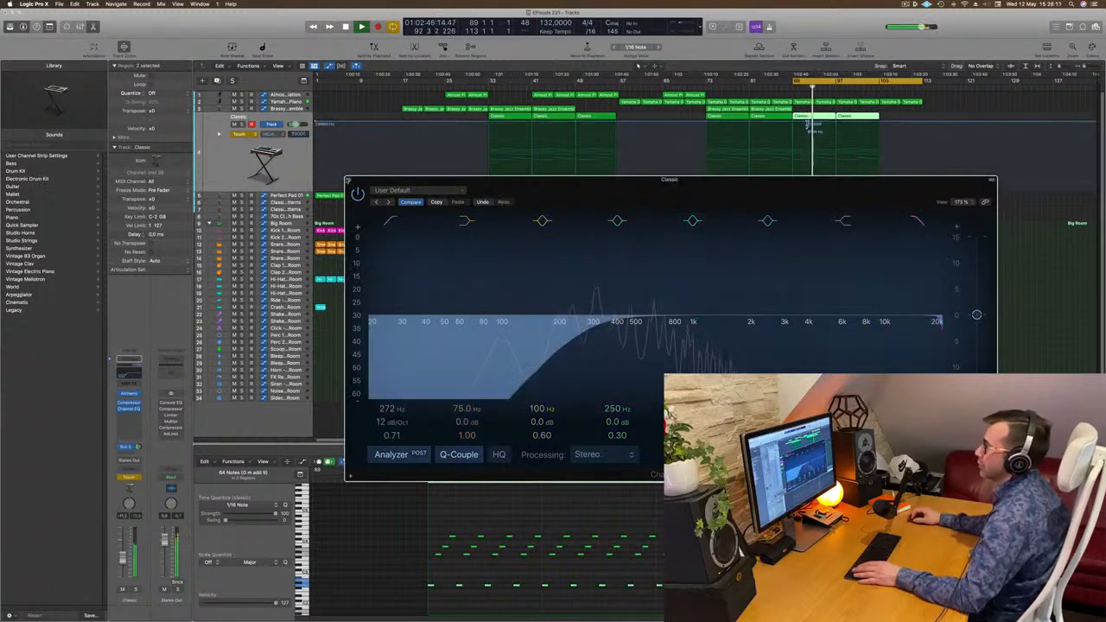
pyautogui.click(349, 181)
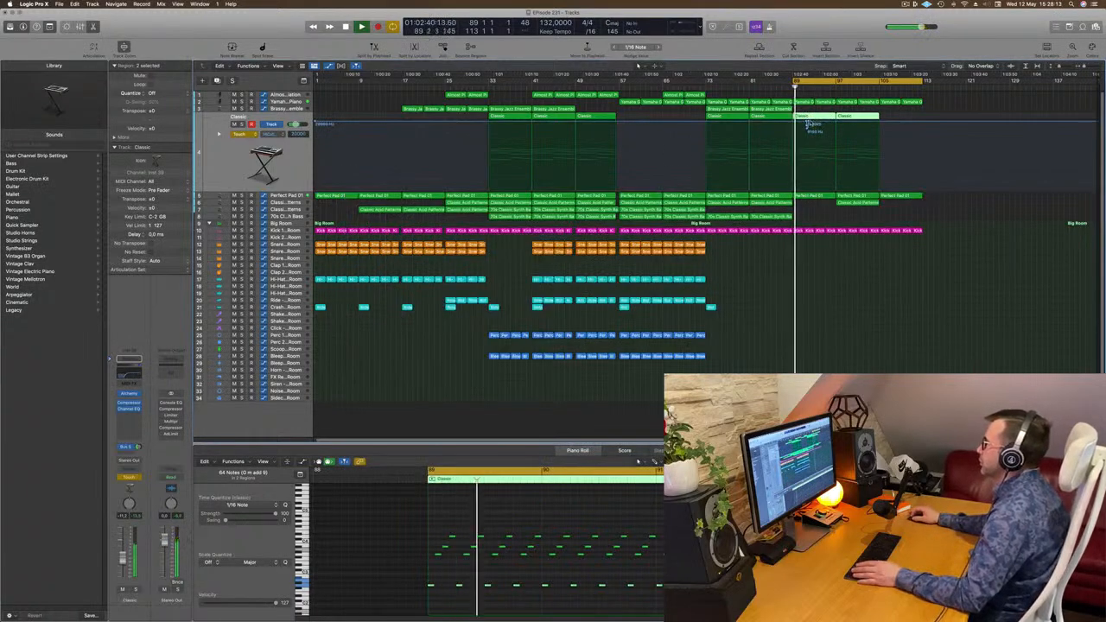
# Step: Shape Classic's high-cut automation to fall from 20000 Hz at bar 89 to about 340 Hz at bar 97, and return the track to Read mode
pyautogui.moveTo(810, 122); pyautogui.dragTo(754, 122)
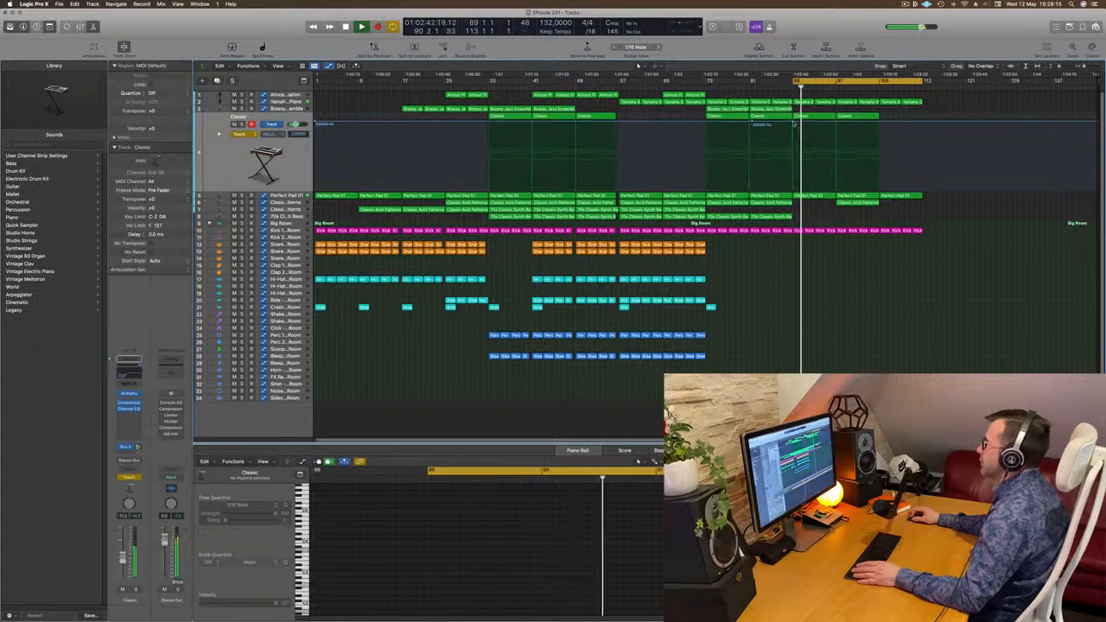
pyautogui.moveTo(836, 123); pyautogui.dragTo(836, 163)
pyautogui.click(247, 134)
pyautogui.click(246, 127)
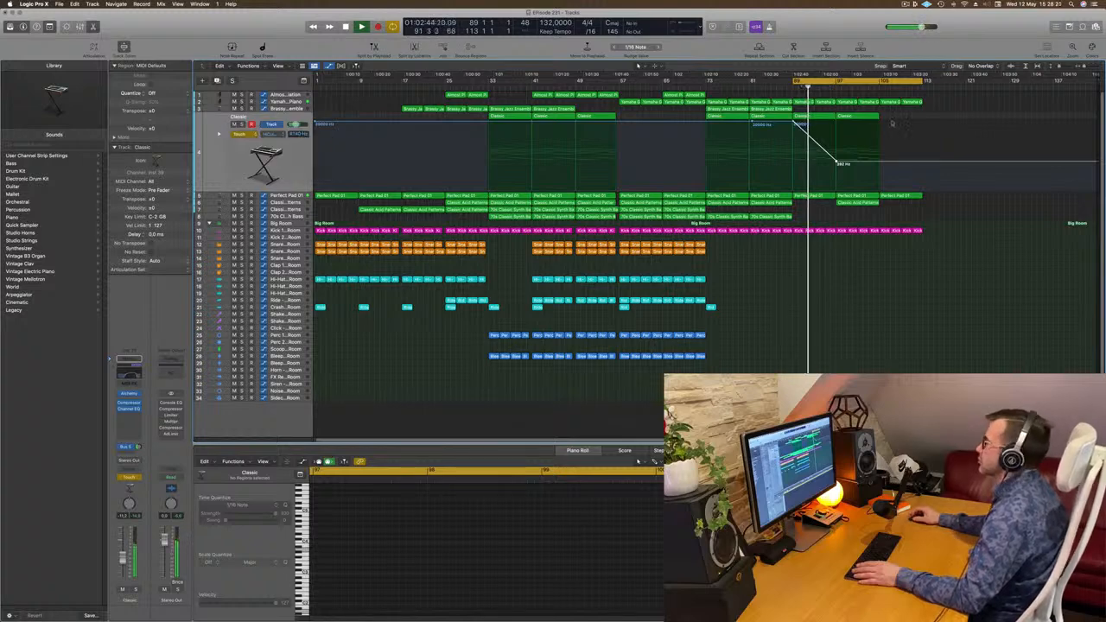
pyautogui.moveTo(836, 162); pyautogui.dragTo(836, 164)
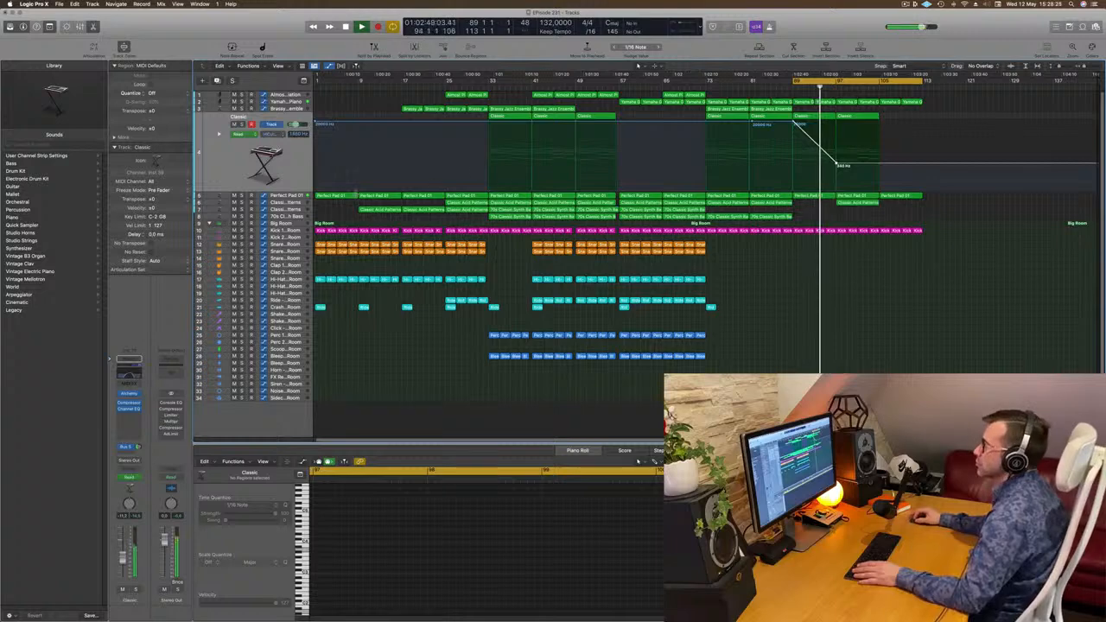
# Step: Dip Perfect Pad 01's cutoff automation from bar 89 to about 14 % at bar 97, and delete the Classic Acid Patterns region at bar 97
pyautogui.click(296, 196)
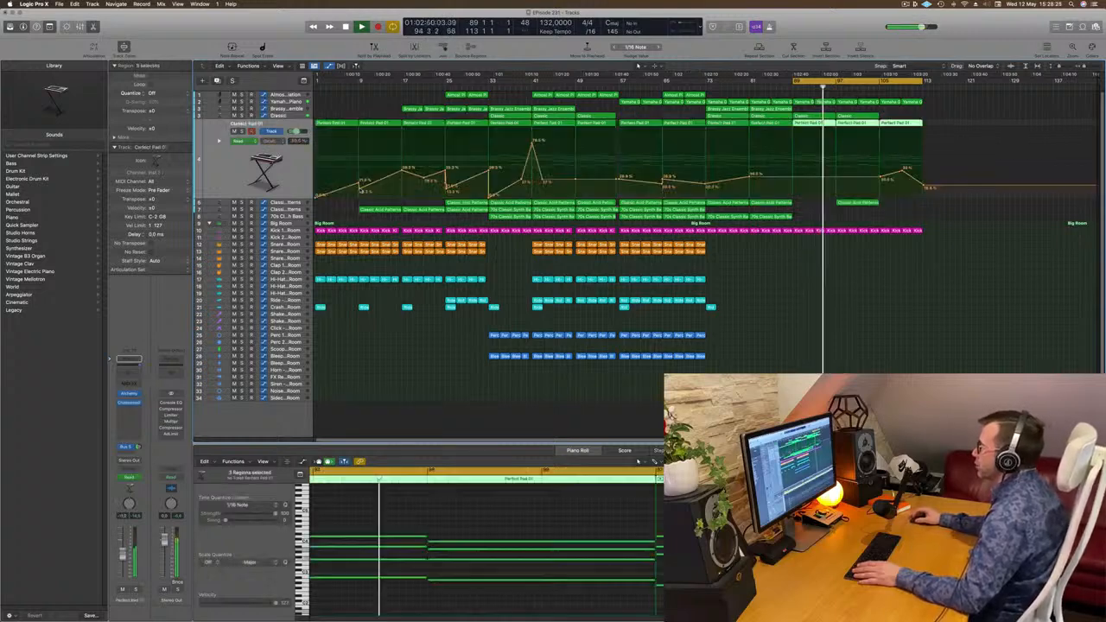
pyautogui.click(794, 178)
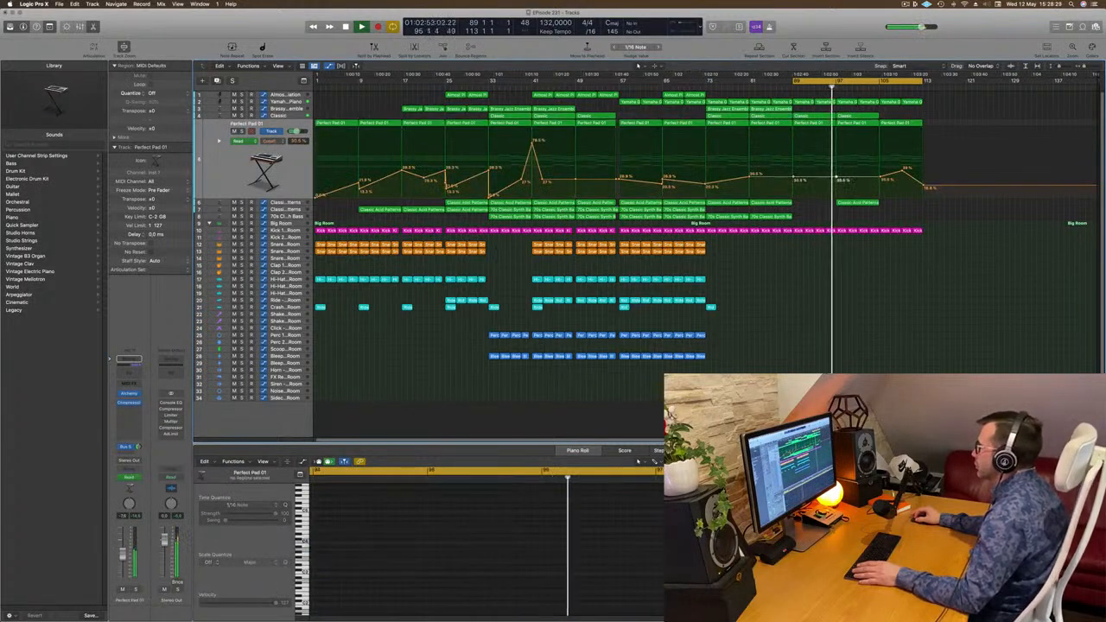
pyautogui.moveTo(836, 177); pyautogui.dragTo(836, 188)
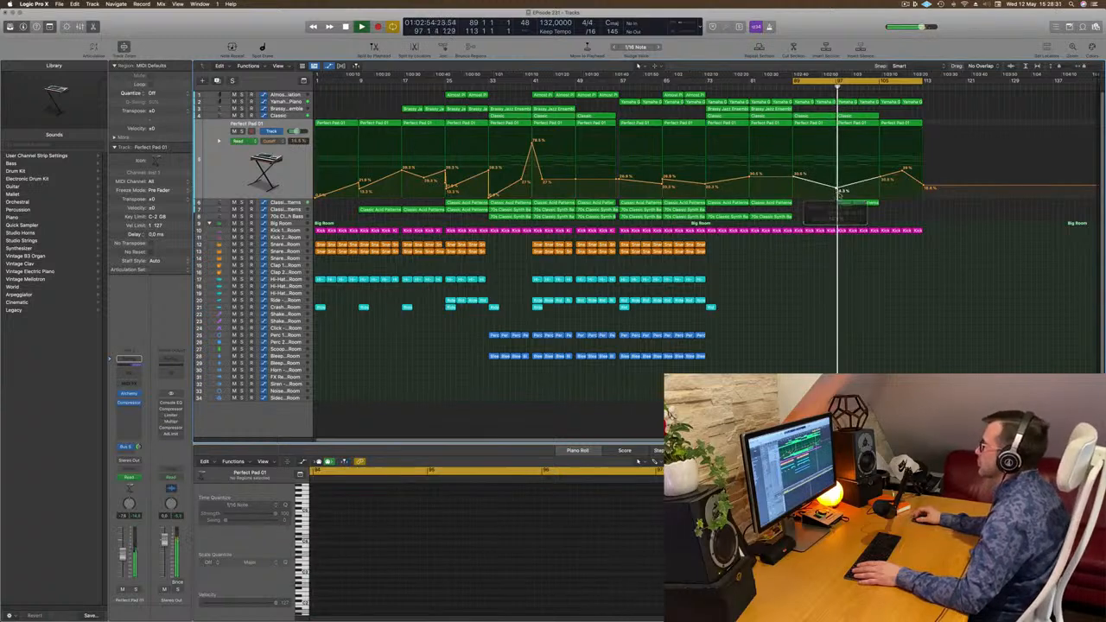
pyautogui.click(860, 205)
pyautogui.press('Delete')
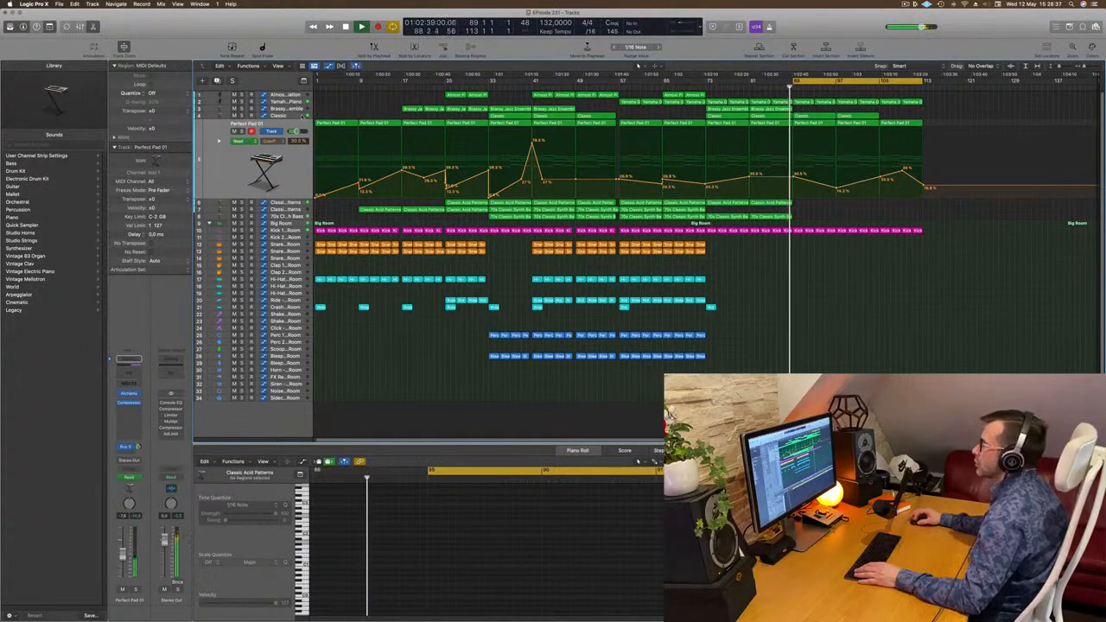
# Step: Lower the Classic track's high-cut automation further from bar 97, with a slight additional drop to a point at bar 105
pyautogui.press('Up')
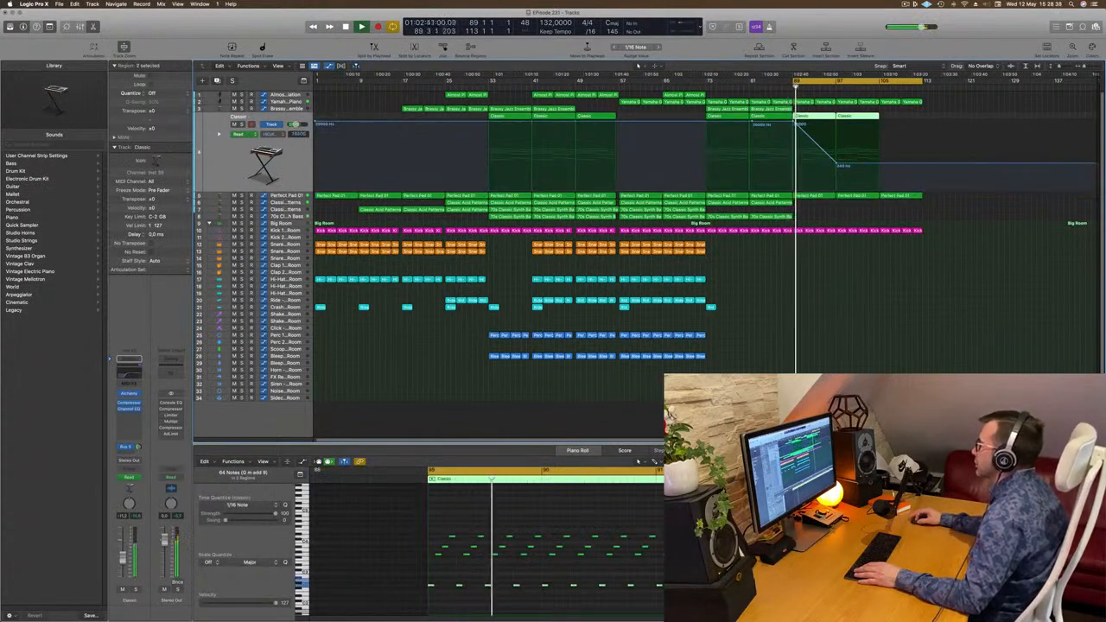
pyautogui.moveTo(879, 163); pyautogui.dragTo(879, 171)
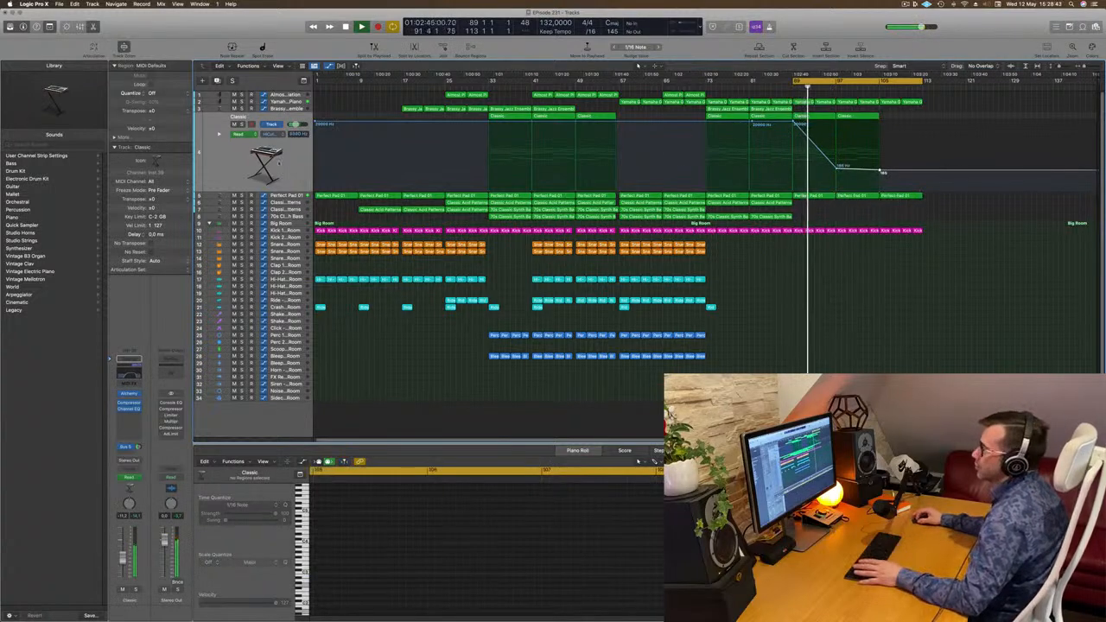
# Step: Create a new track below Classic with the same channel settings and copy the Yamaha Grand Piano region at bar 89 onto it
pyautogui.click(219, 171)
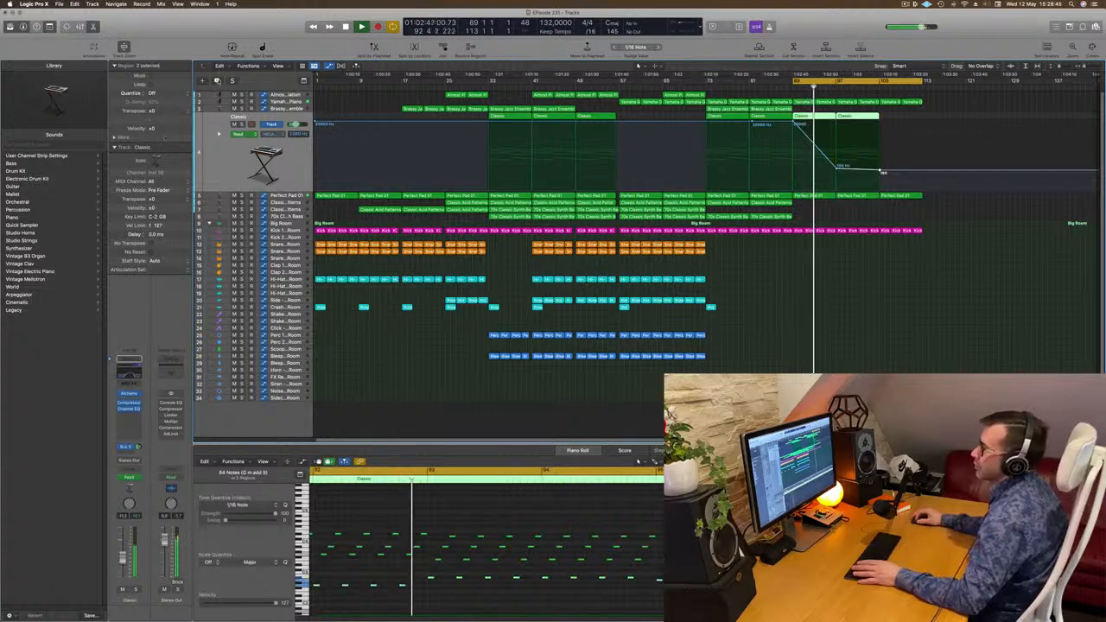
pyautogui.press('alt+super+s')
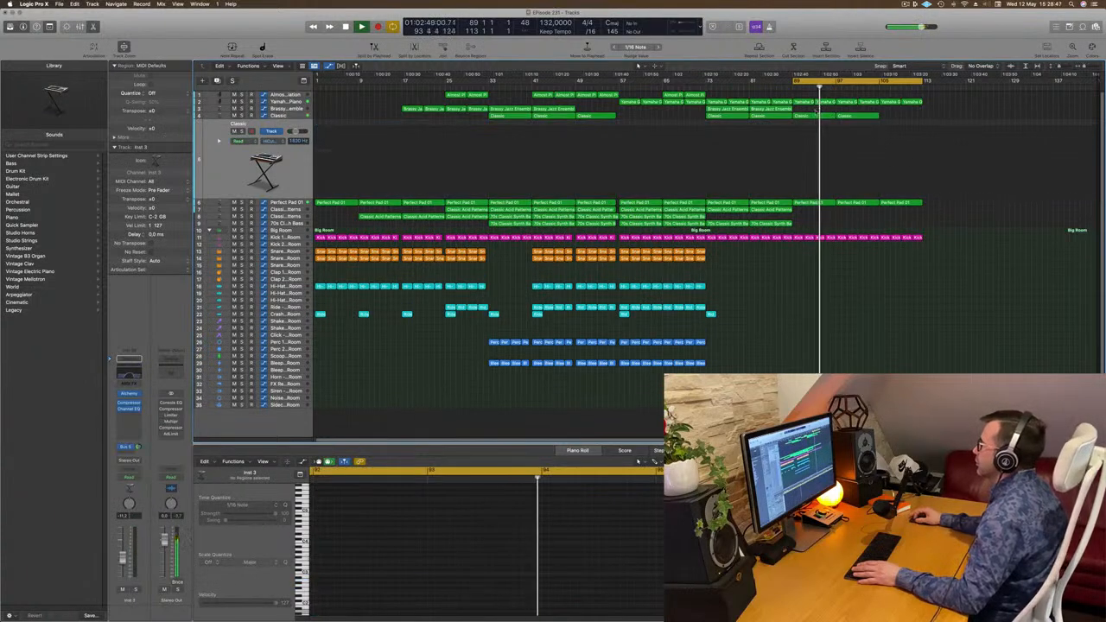
pyautogui.click(803, 102)
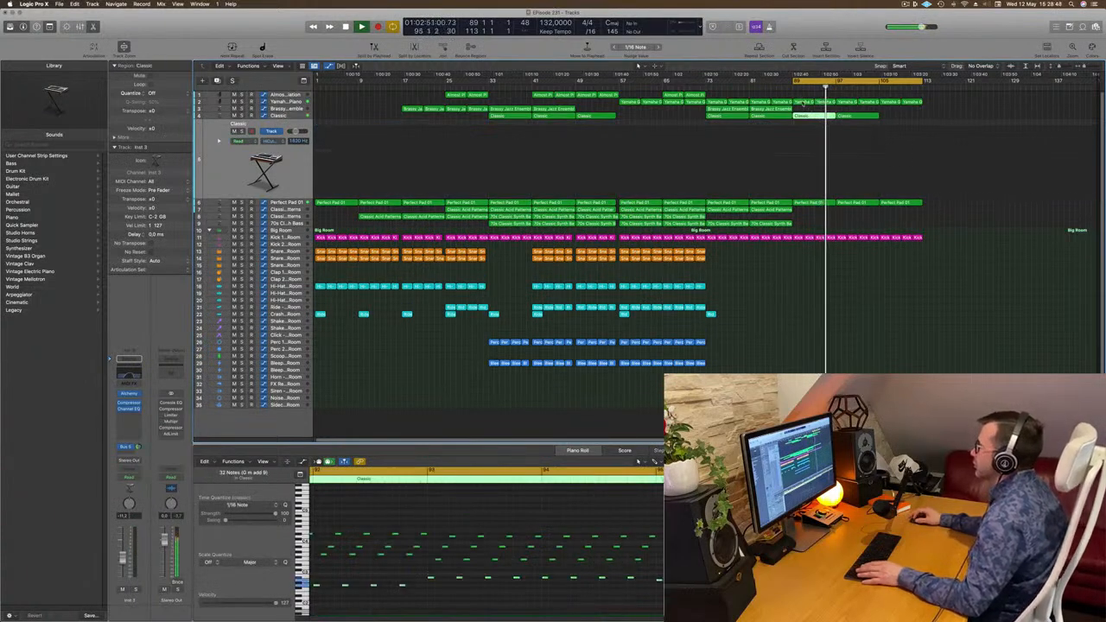
pyautogui.click(811, 203)
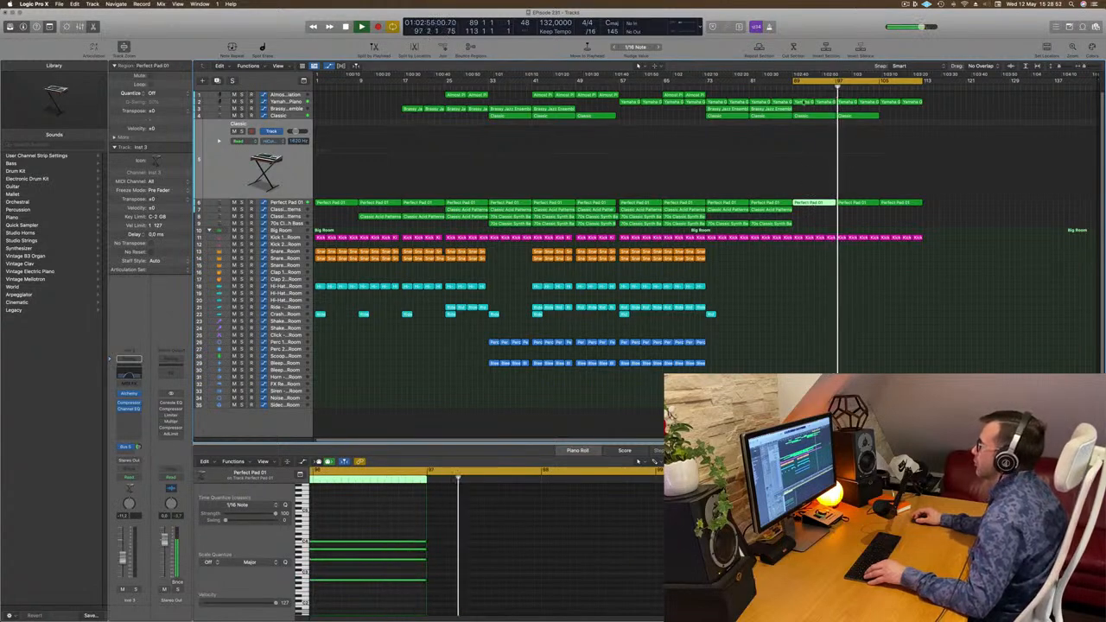
pyautogui.click(803, 102)
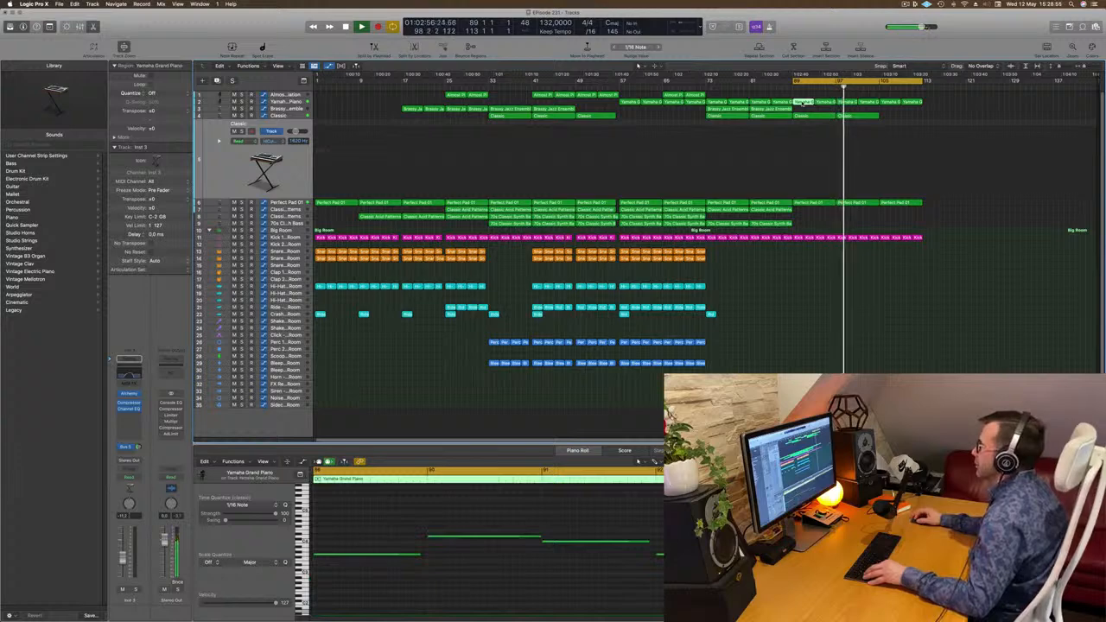
pyautogui.moveTo(803, 101); pyautogui.dragTo(802, 134)
# Step: Transpose all notes of the copied Yamaha Grand Piano region down two octaves and restart playback
pyautogui.click(380, 535)
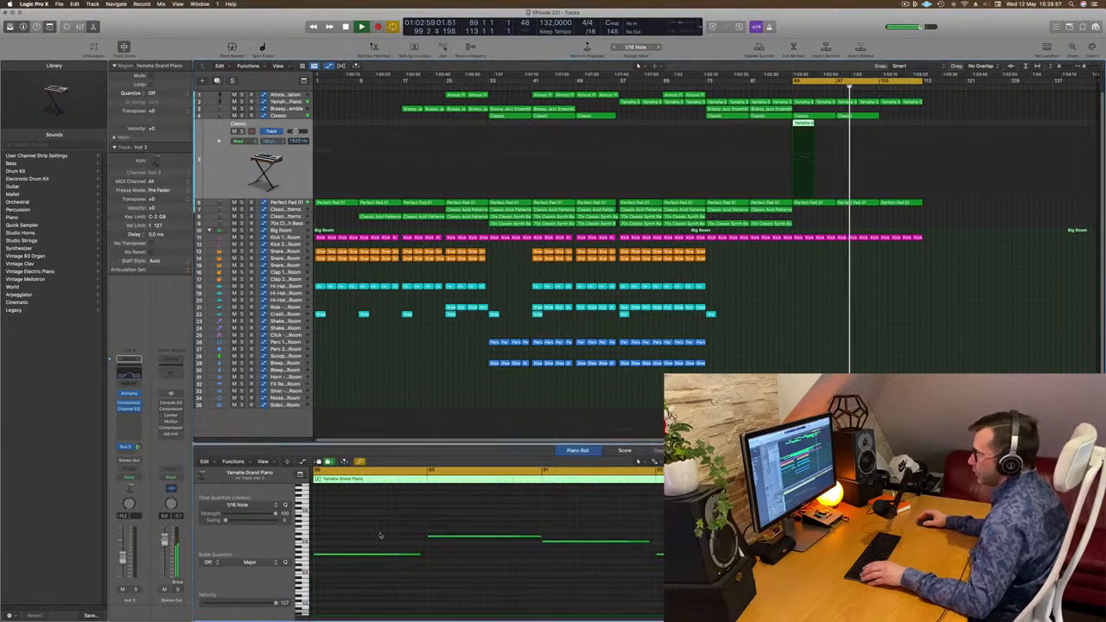
pyautogui.press('super+a')
pyautogui.hotkey('alt', 'shift', 'Down')
pyautogui.hotkey('alt', 'shift', 'Down')
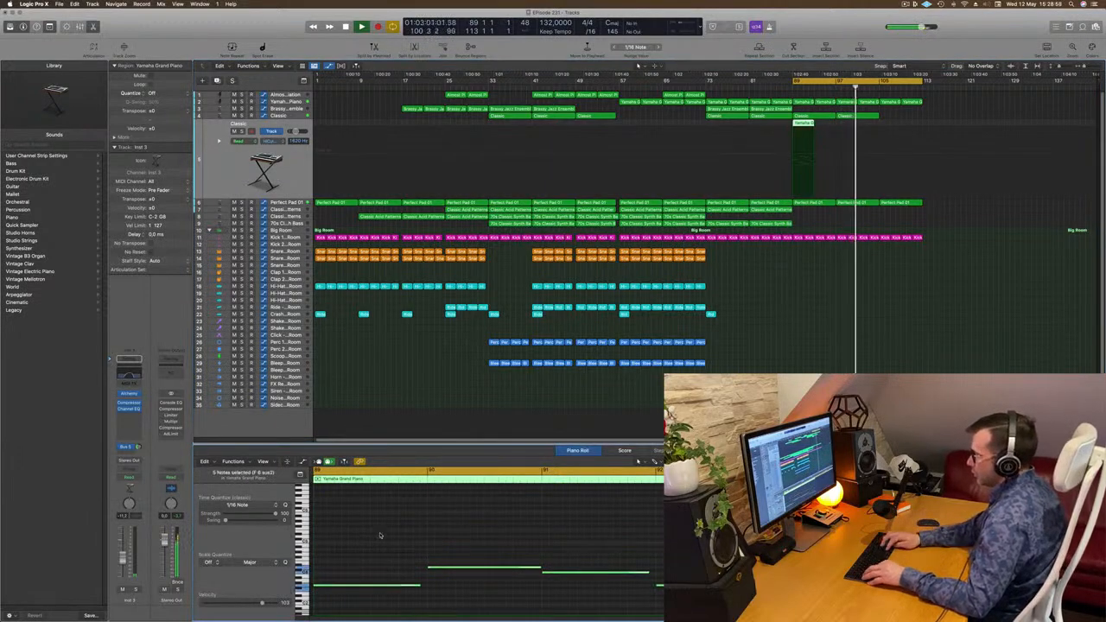
pyautogui.press('space')
pyautogui.press('space')
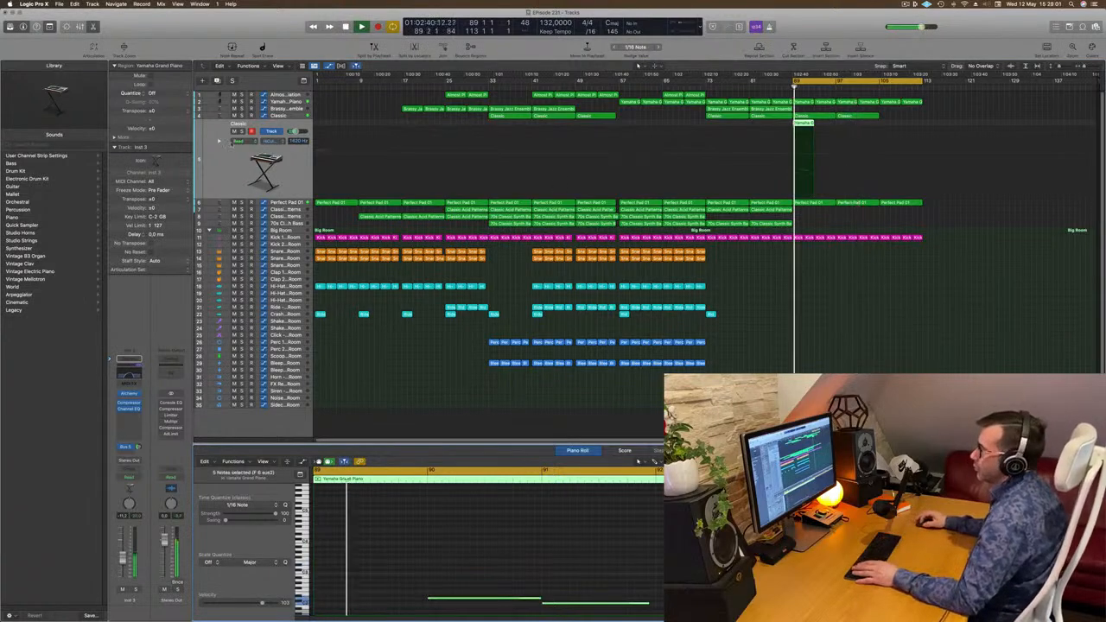
# Step: Reset the new track's Channel EQ to its default setting, check it during playback and close the plug-in
pyautogui.click(214, 185)
pyautogui.press('space')
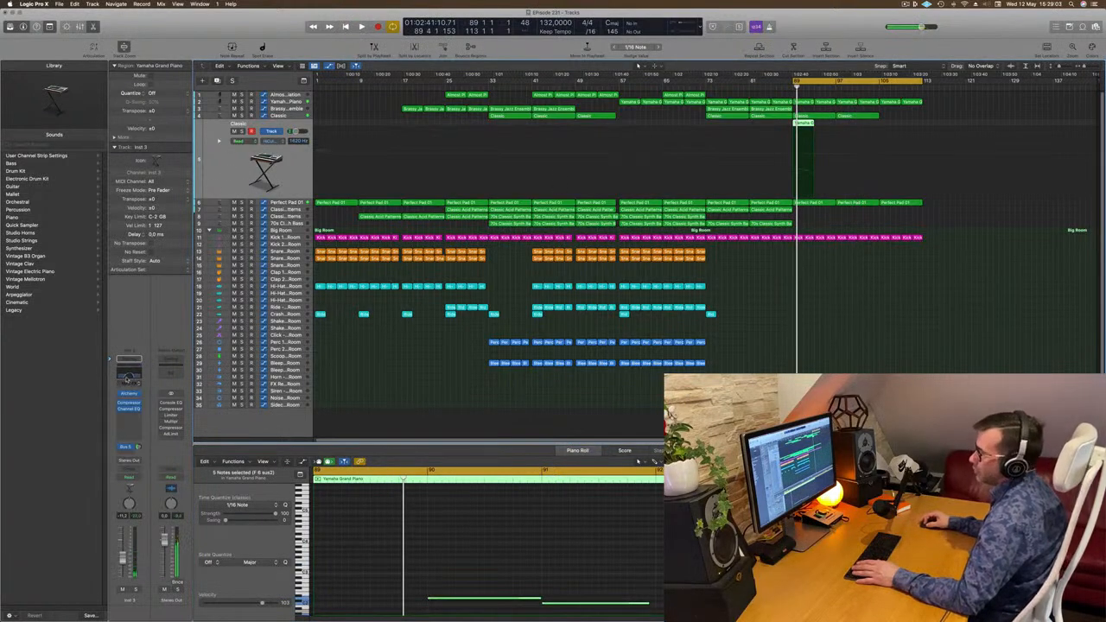
pyautogui.click(128, 378)
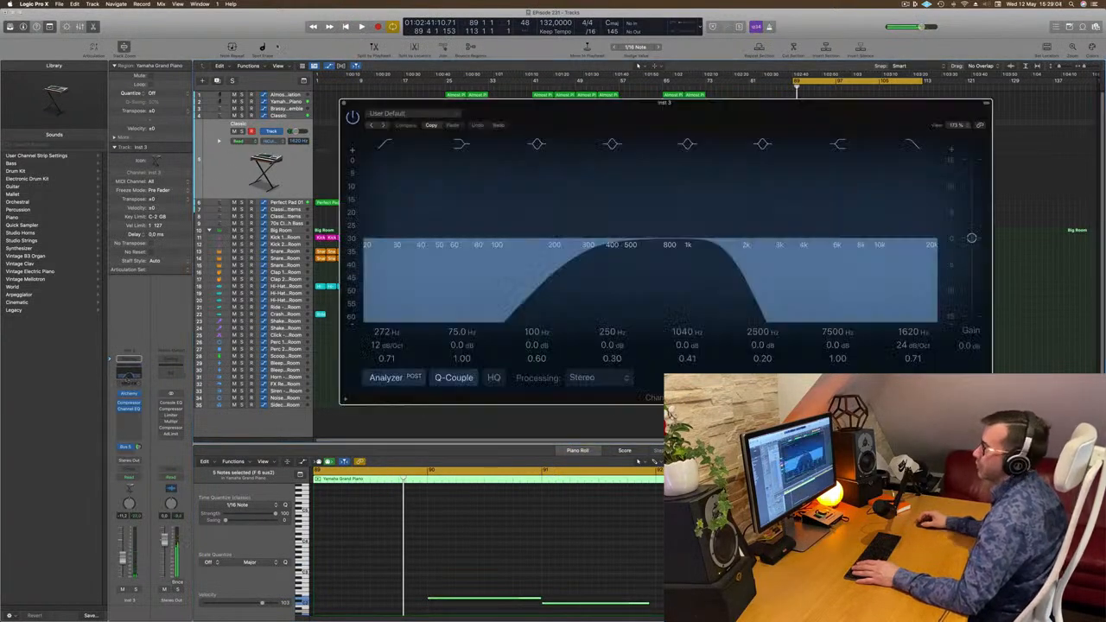
pyautogui.click(412, 112)
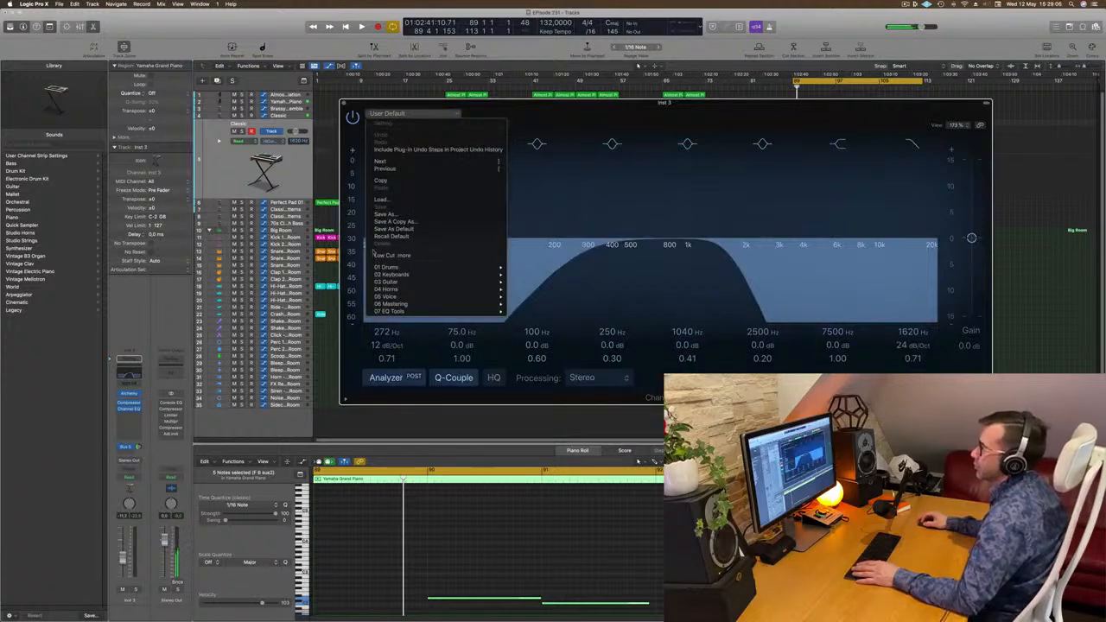
pyautogui.click(415, 233)
pyautogui.press('space')
pyautogui.moveTo(717, 103); pyautogui.dragTo(699, 113)
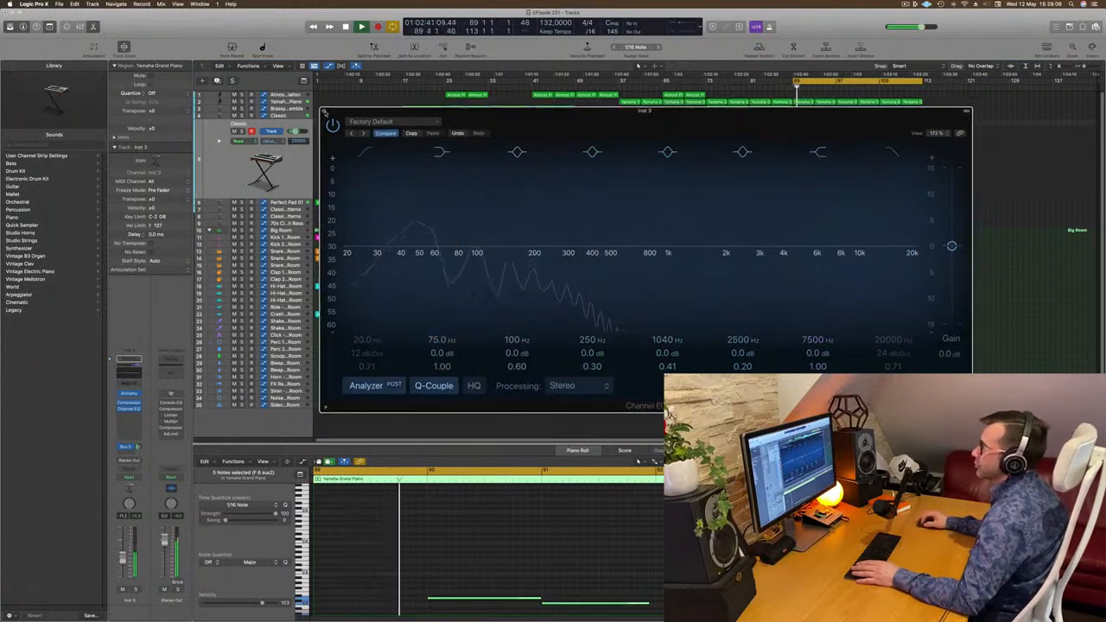
pyautogui.press('super+w')
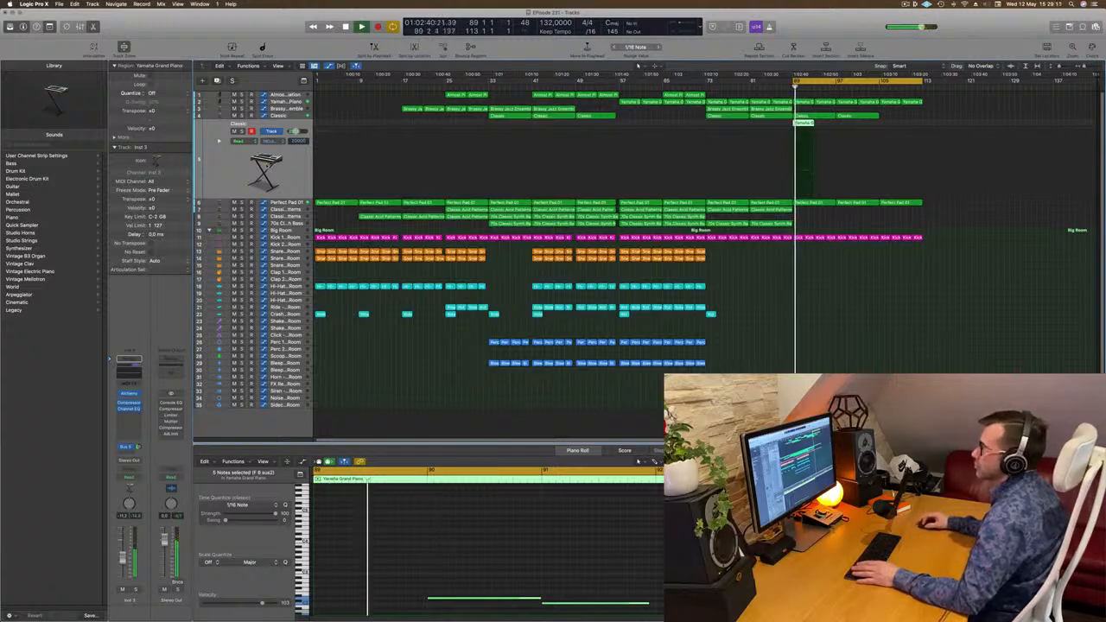
# Step: Open the new track's Alchemy instrument and filter its presets to the Bass category
pyautogui.click(129, 394)
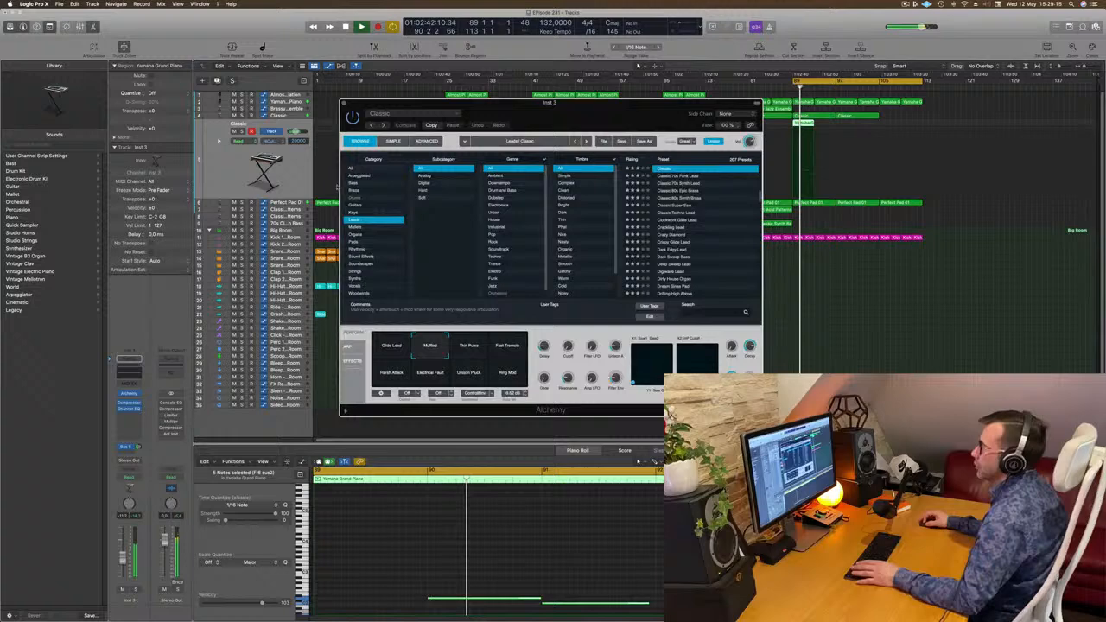
pyautogui.click(355, 184)
pyautogui.scroll(5, 705, 188)
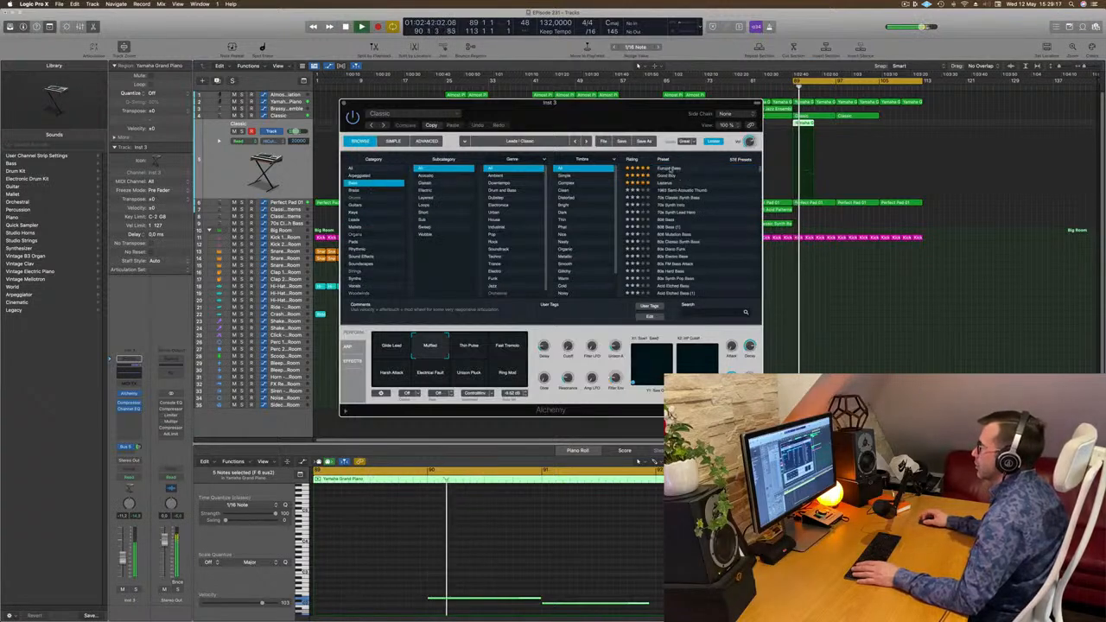
# Step: Audition Alchemy's bass presets on the new track from Europa Bass through 70s Classic Synth Bass
pyautogui.click(674, 169)
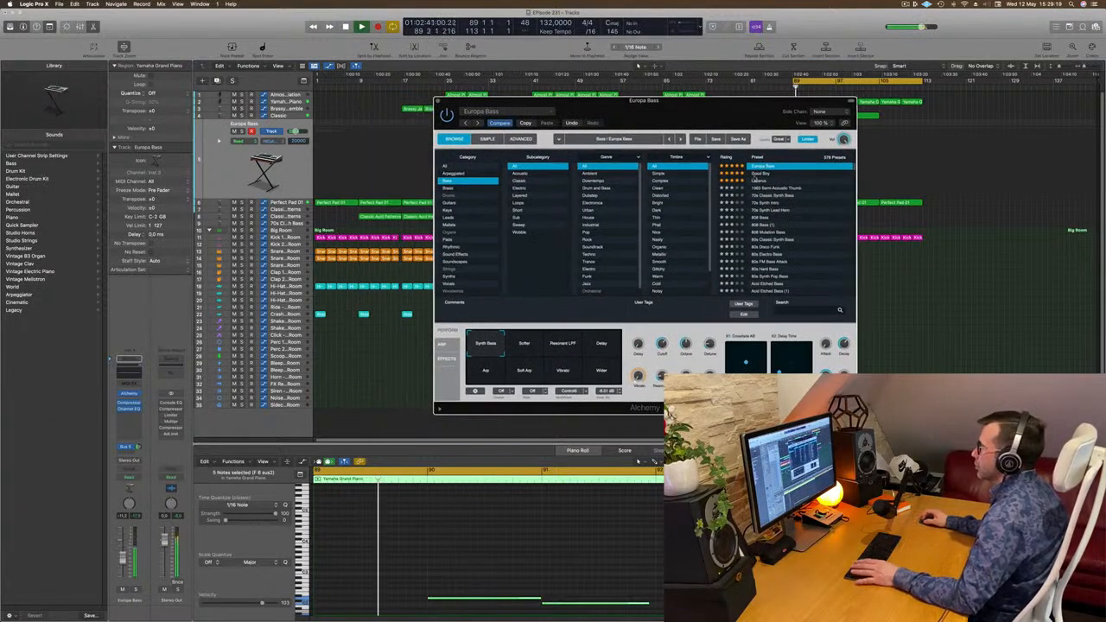
pyautogui.click(761, 173)
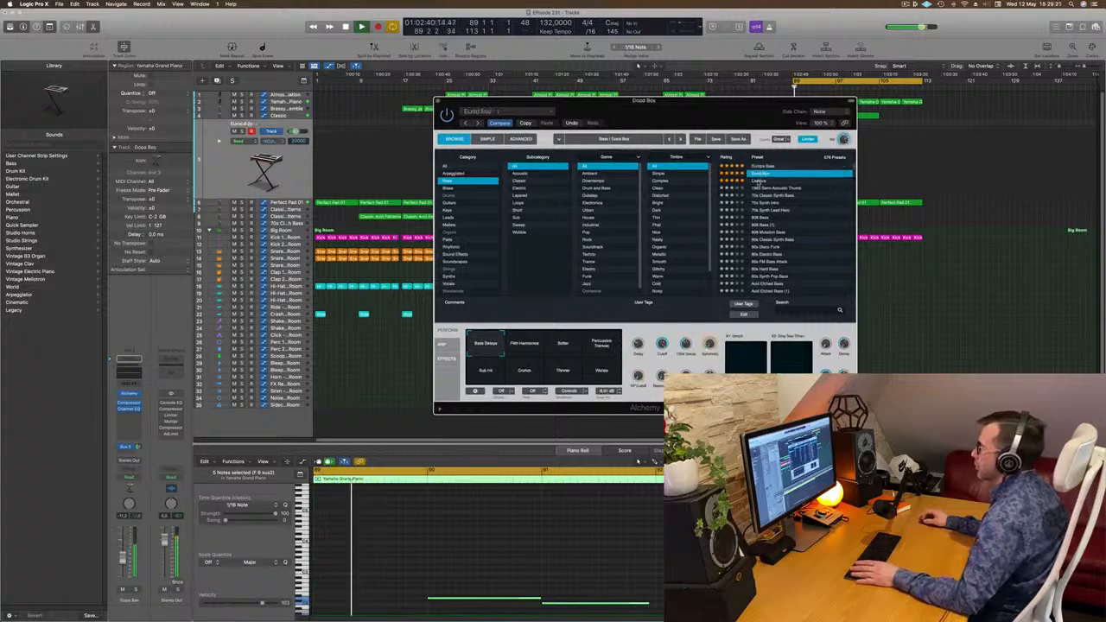
pyautogui.click(759, 181)
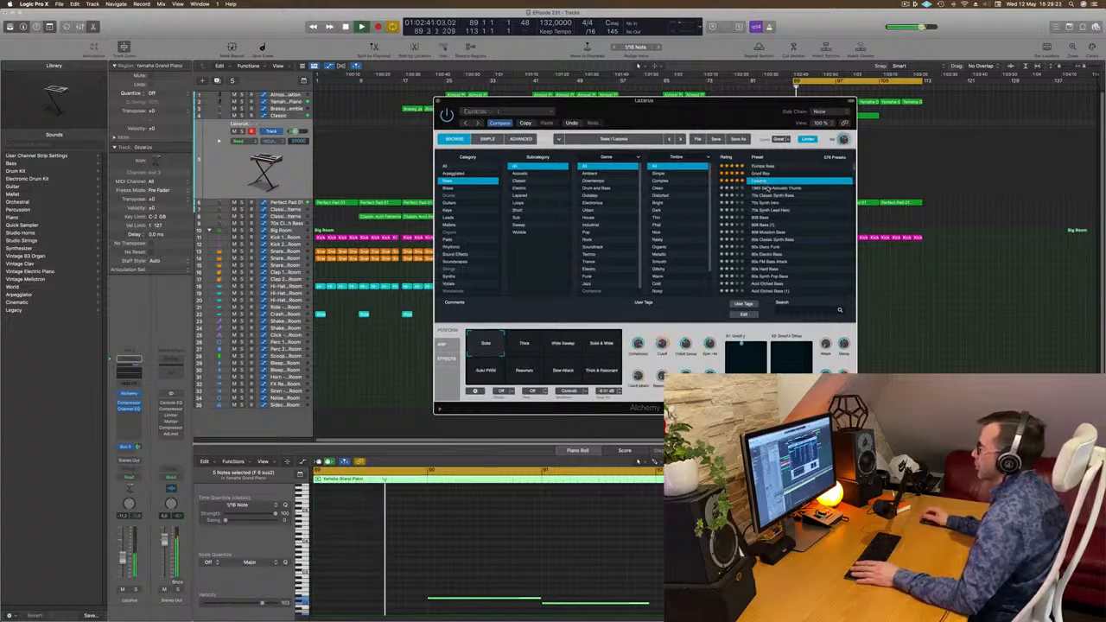
pyautogui.click(767, 187)
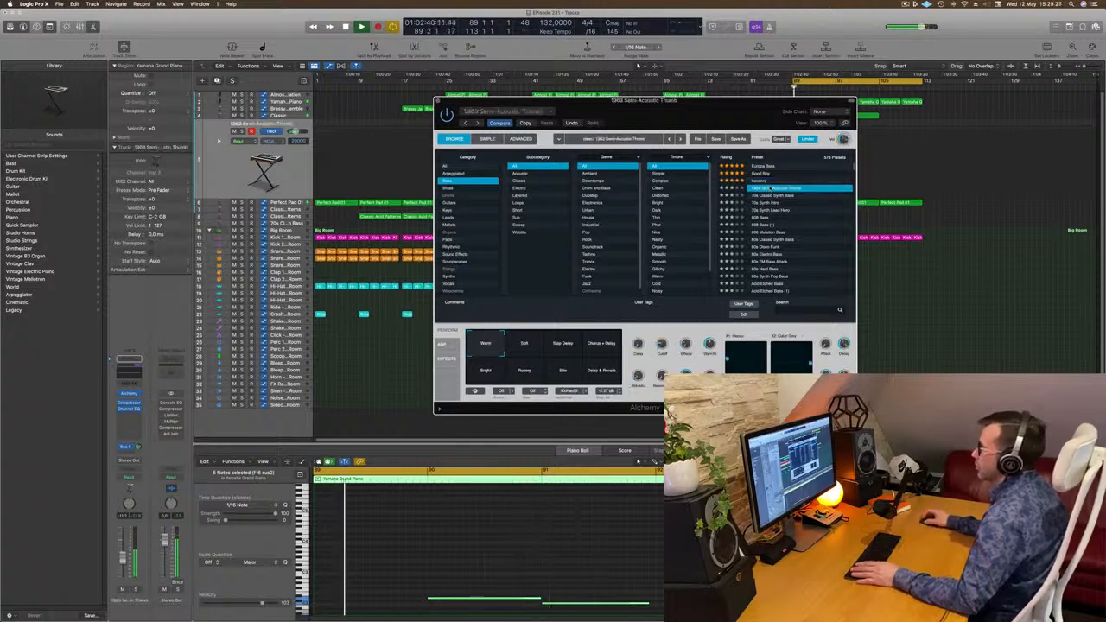
pyautogui.click(772, 196)
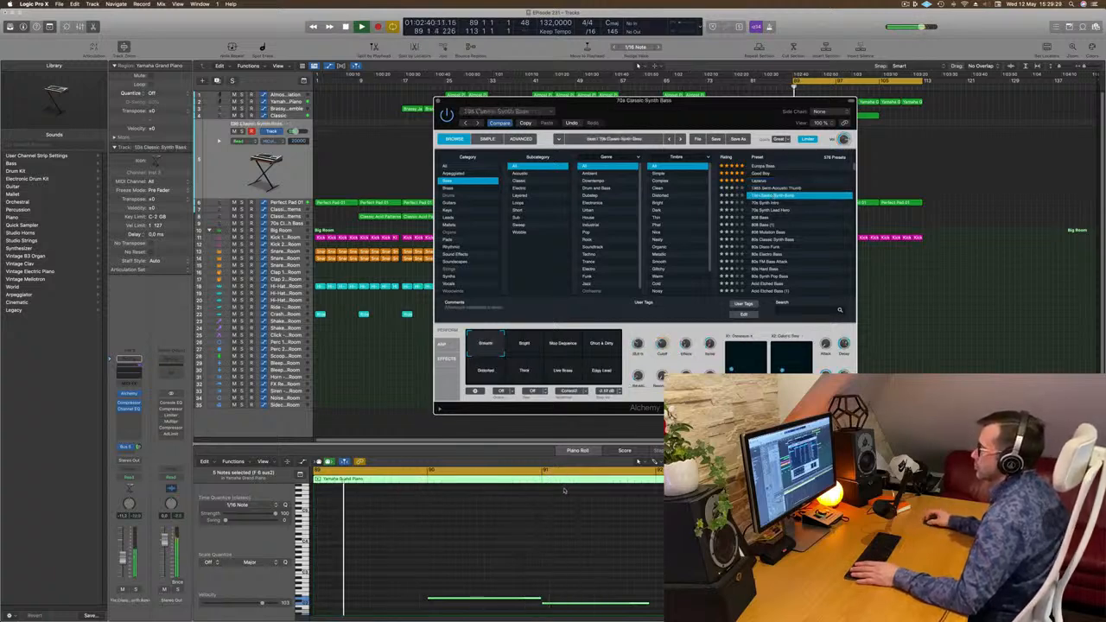
# Step: Transpose all notes of the new bass track's region down another octave and restart playback
pyautogui.scroll(-5, 549, 517)
pyautogui.click(517, 557)
pyautogui.press('super+a')
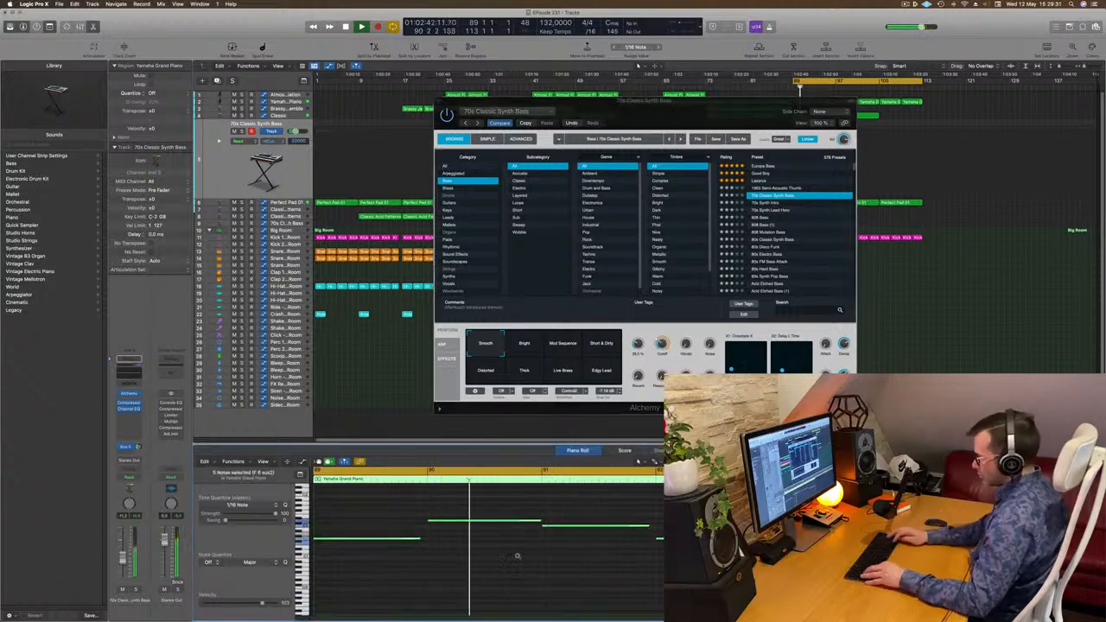
pyautogui.hotkey('alt', 'shift', 'Down')
pyautogui.press('space')
pyautogui.press('space')
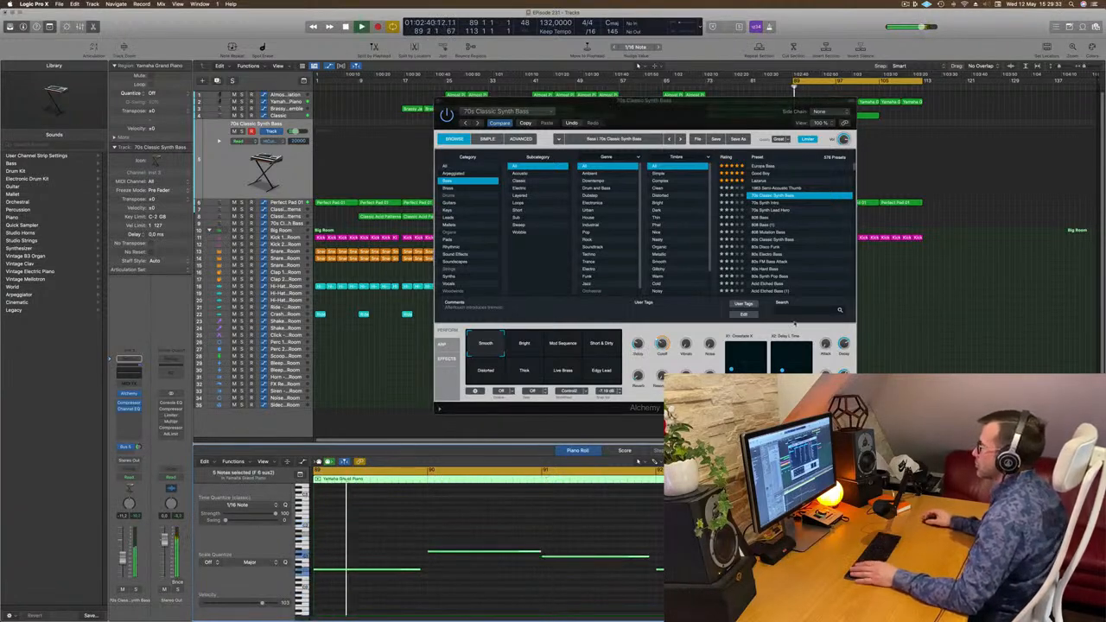
# Step: Audition further Alchemy bass presets, including 808 Bass, 80s FM Bass Attack and Aggressor, and load Agile Synth Bass
pyautogui.click(764, 218)
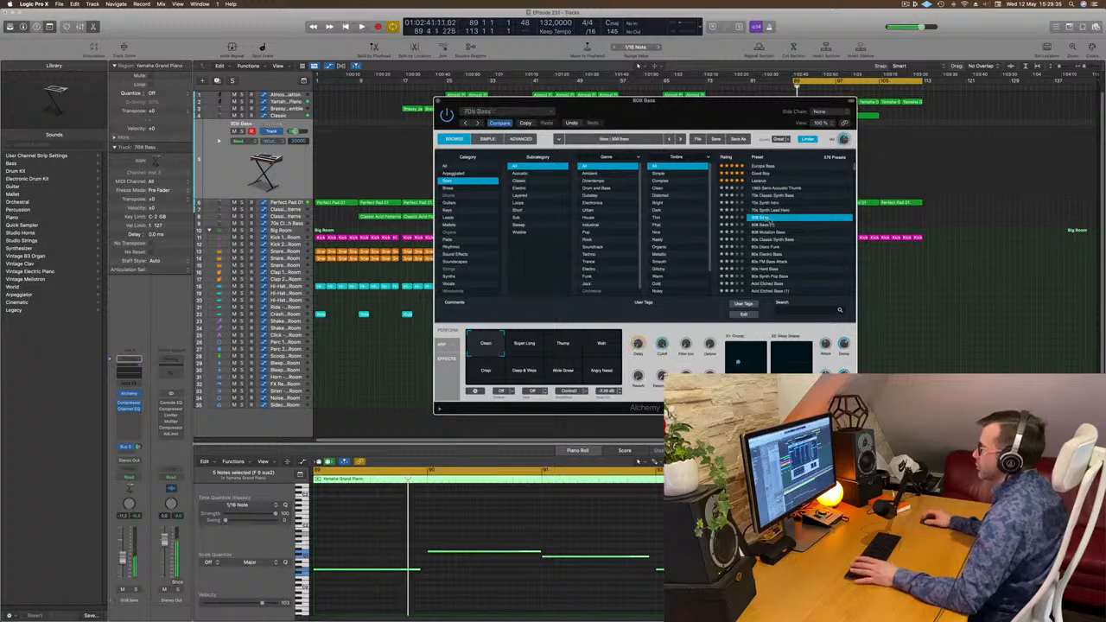
pyautogui.click(763, 233)
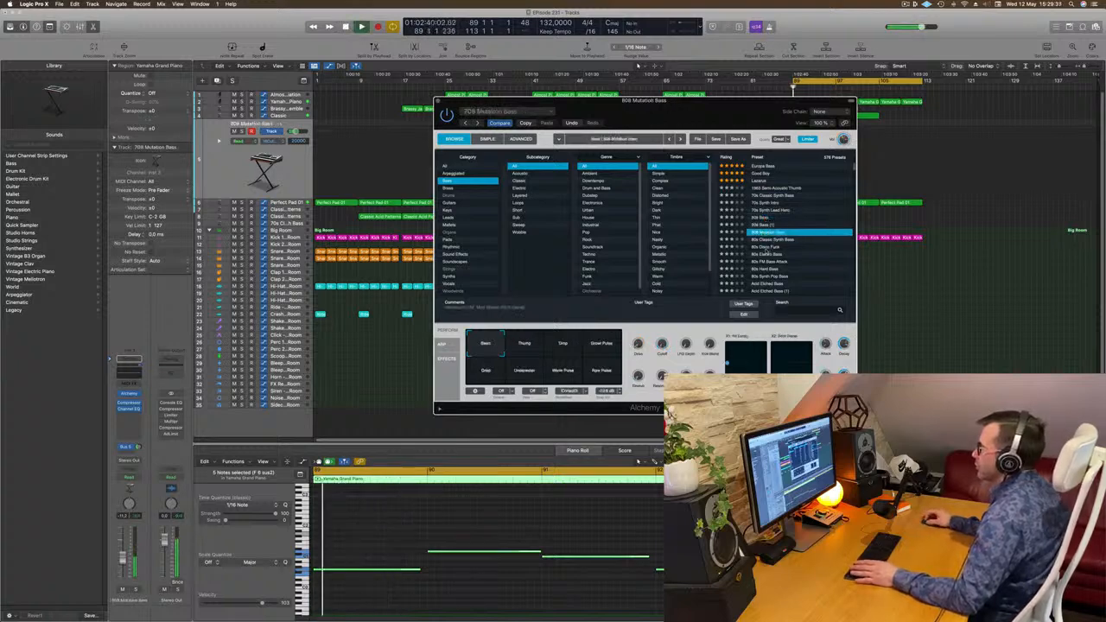
pyautogui.click(826, 248)
pyautogui.scroll(-2, 826, 251)
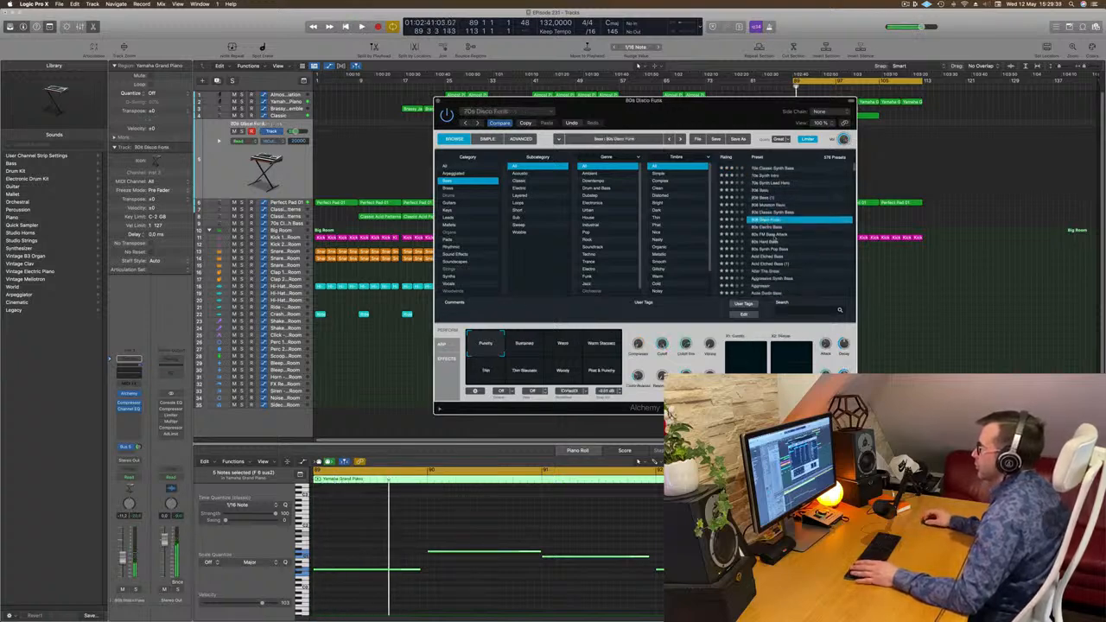
pyautogui.click(773, 235)
pyautogui.press('space')
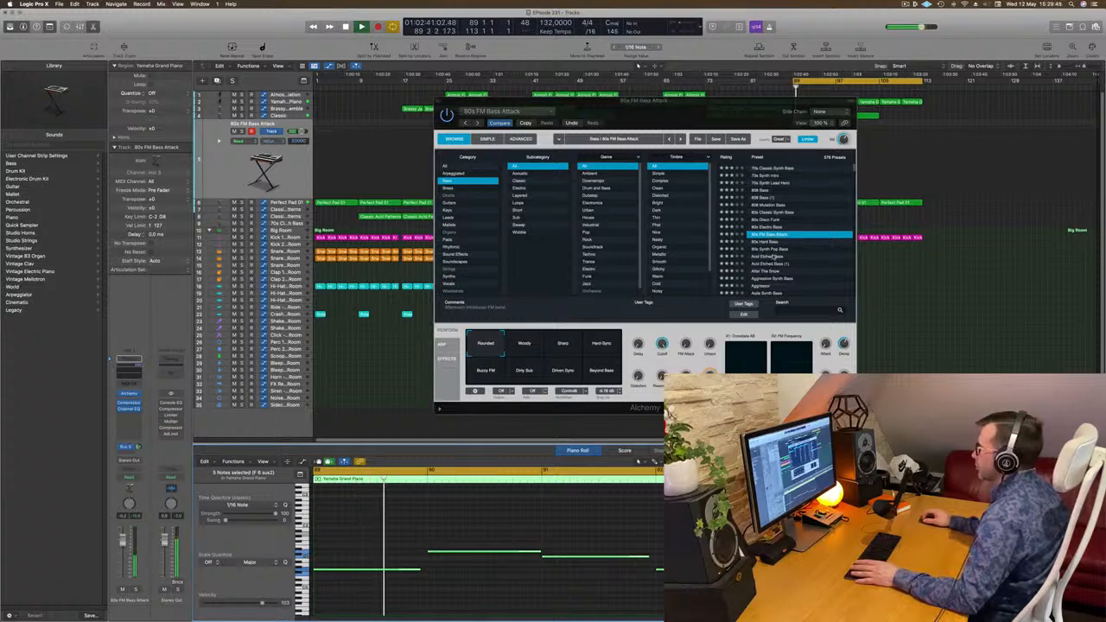
pyautogui.click(773, 257)
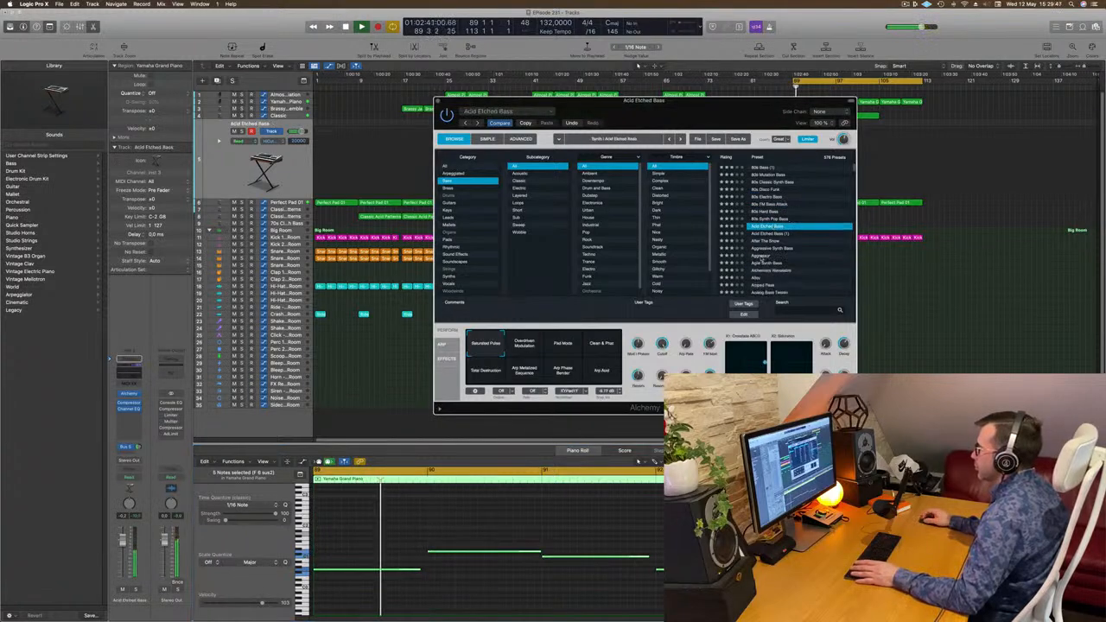
pyautogui.click(765, 257)
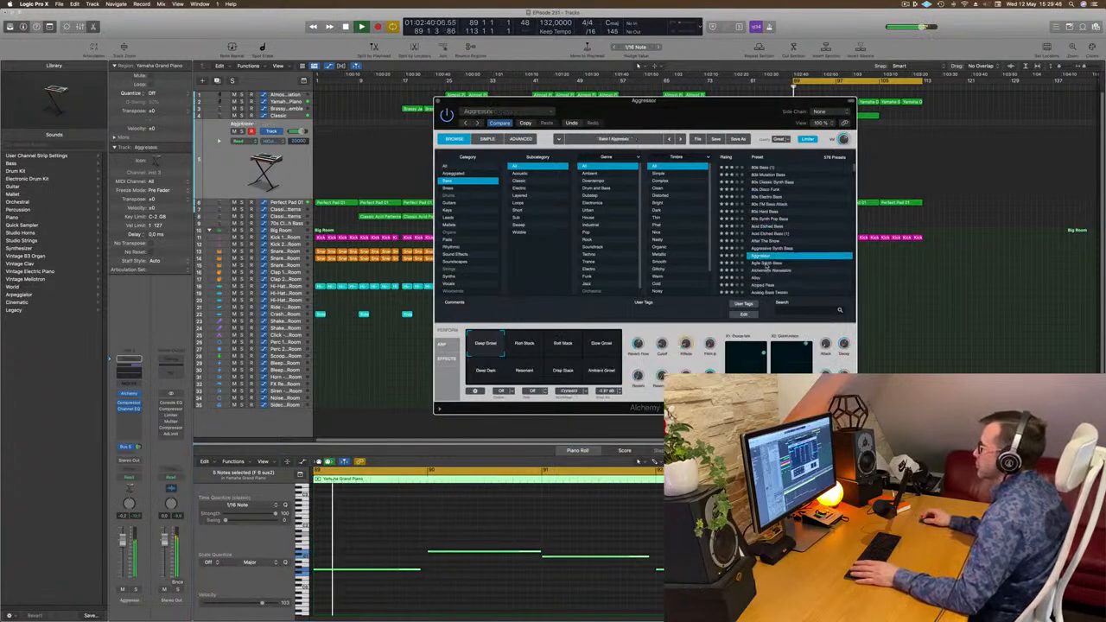
pyautogui.click(767, 263)
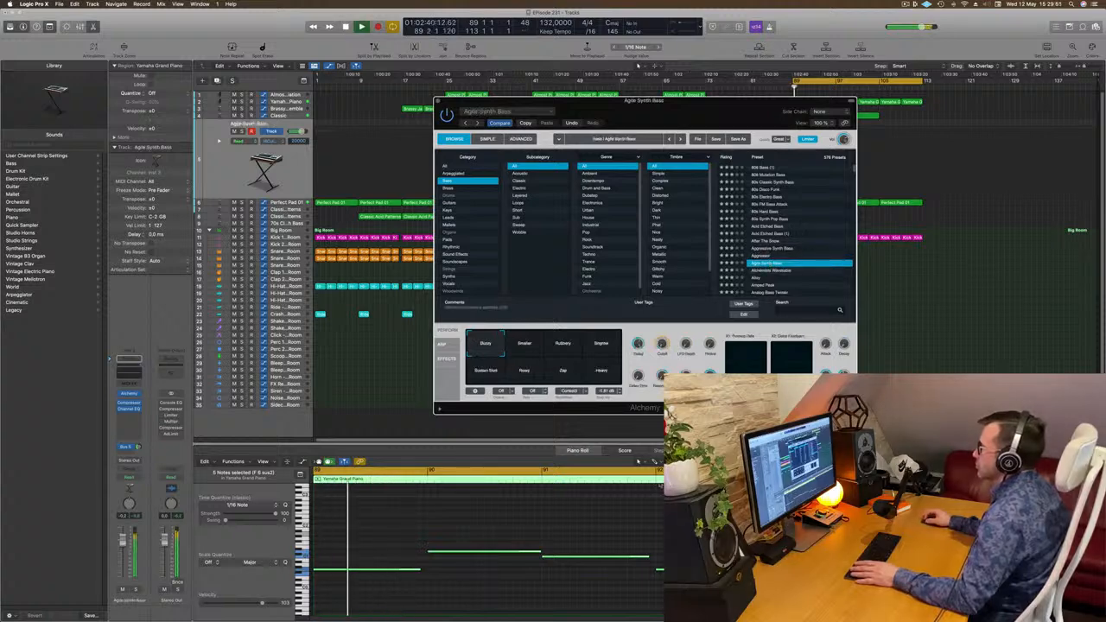
# Step: Play the new bass region from bar 89 and close the Alchemy window to view the arrangement
pyautogui.press('space')
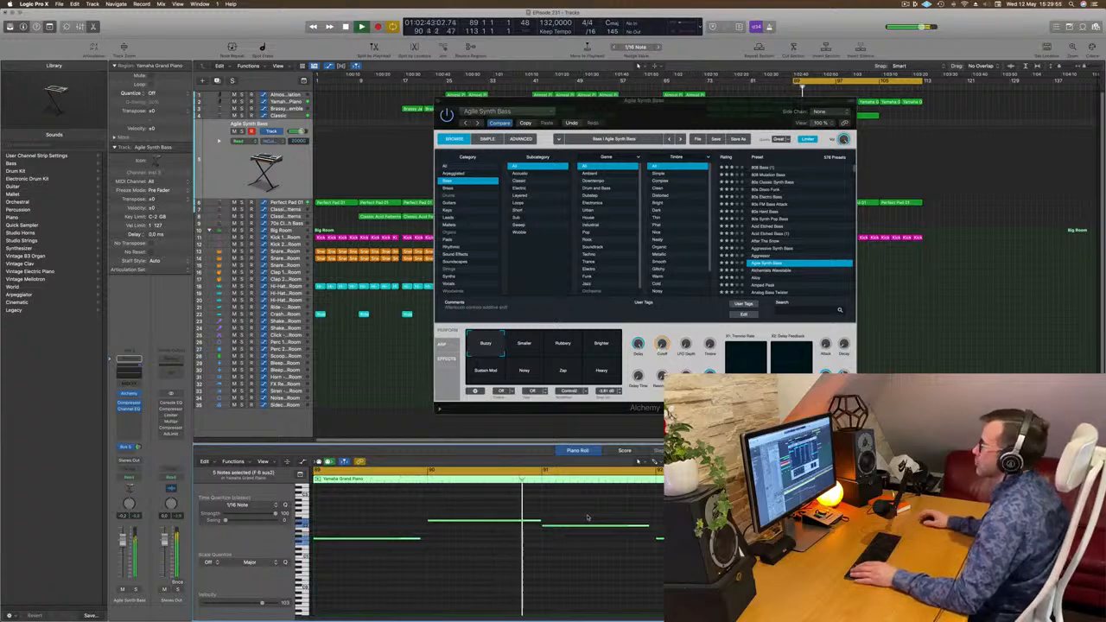
pyautogui.moveTo(714, 111); pyautogui.dragTo(720, 276)
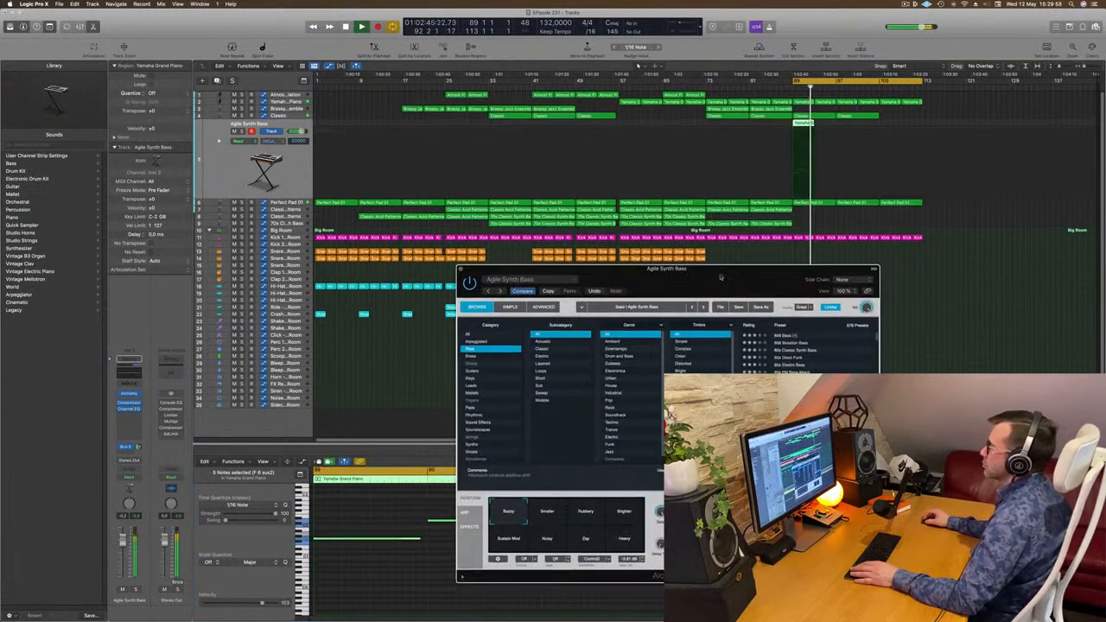
pyautogui.click(460, 270)
pyautogui.press('Return')
pyautogui.click(807, 171)
pyautogui.press('Return')
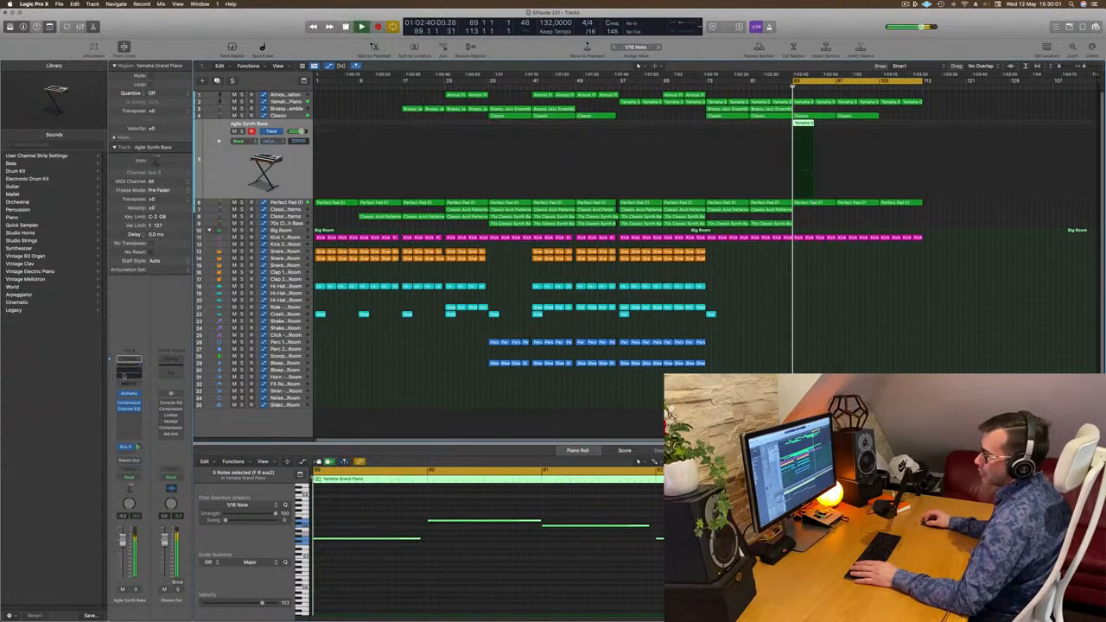
# Step: Audition Agile Synth Bass's Smaller, Brighter, Sustain Mod, Noisy, Zap and Heavy variations in Alchemy, then close the instrument
pyautogui.press('v')
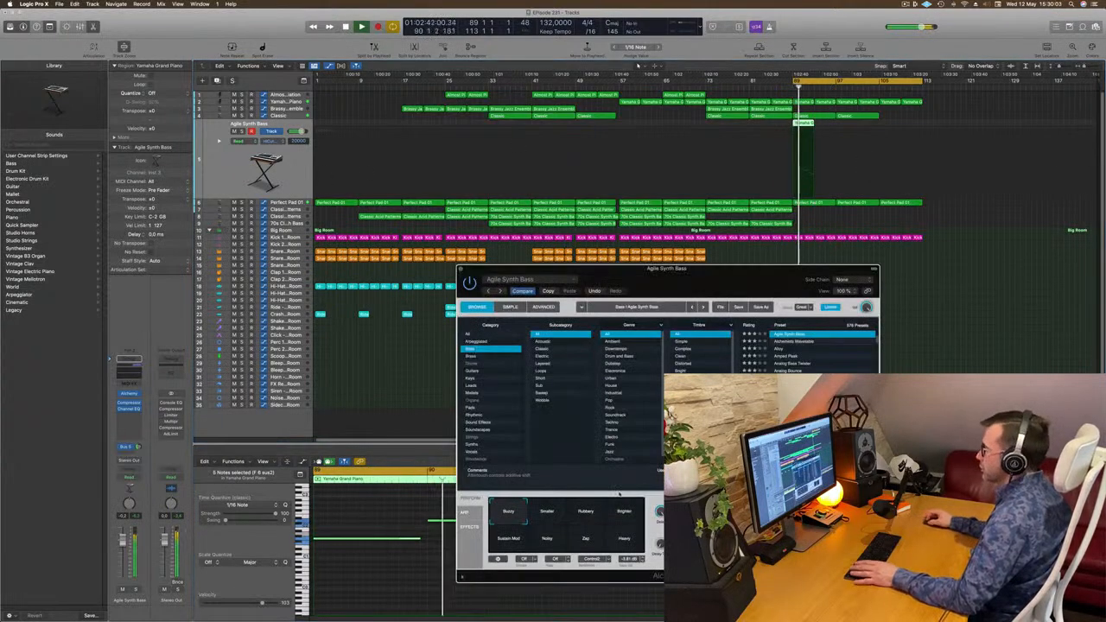
pyautogui.click(552, 514)
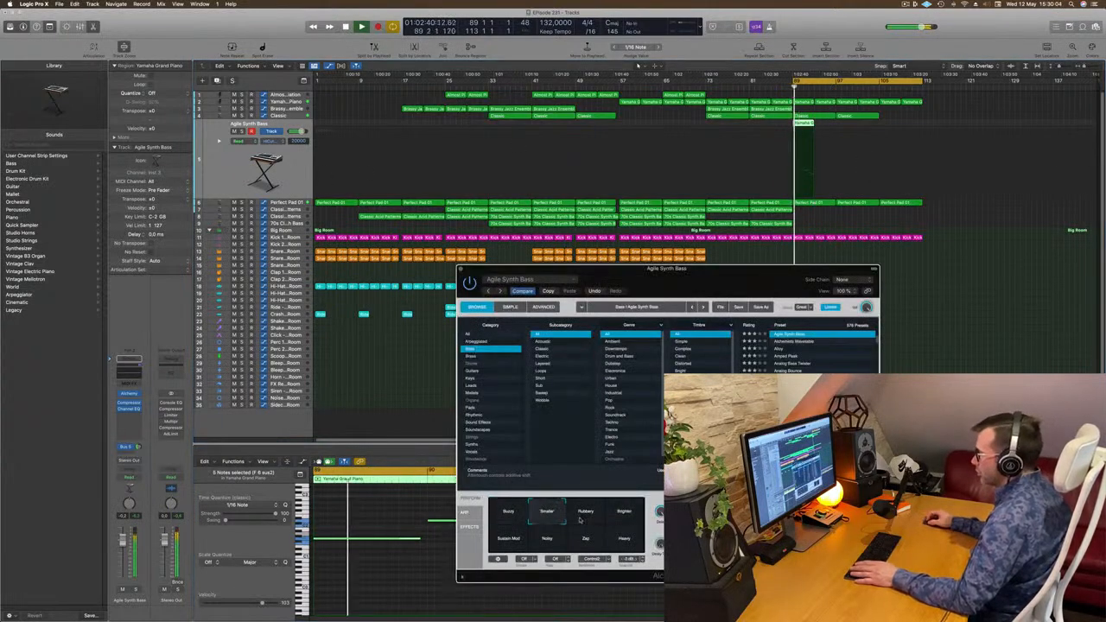
pyautogui.click(635, 513)
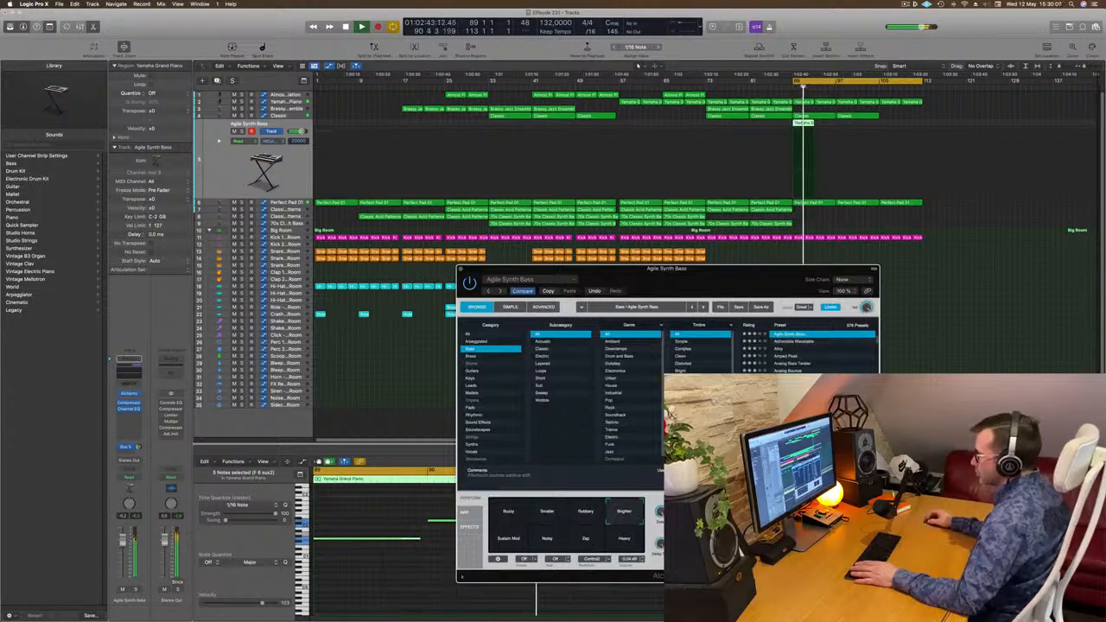
pyautogui.click(510, 540)
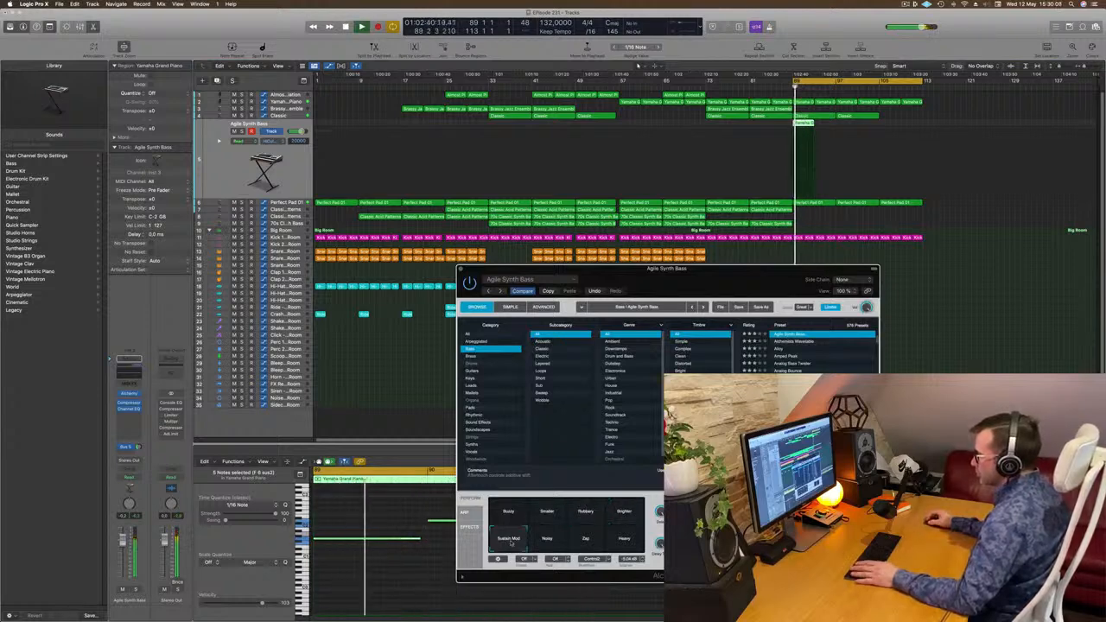
pyautogui.click(547, 540)
pyautogui.click(586, 540)
pyautogui.click(618, 542)
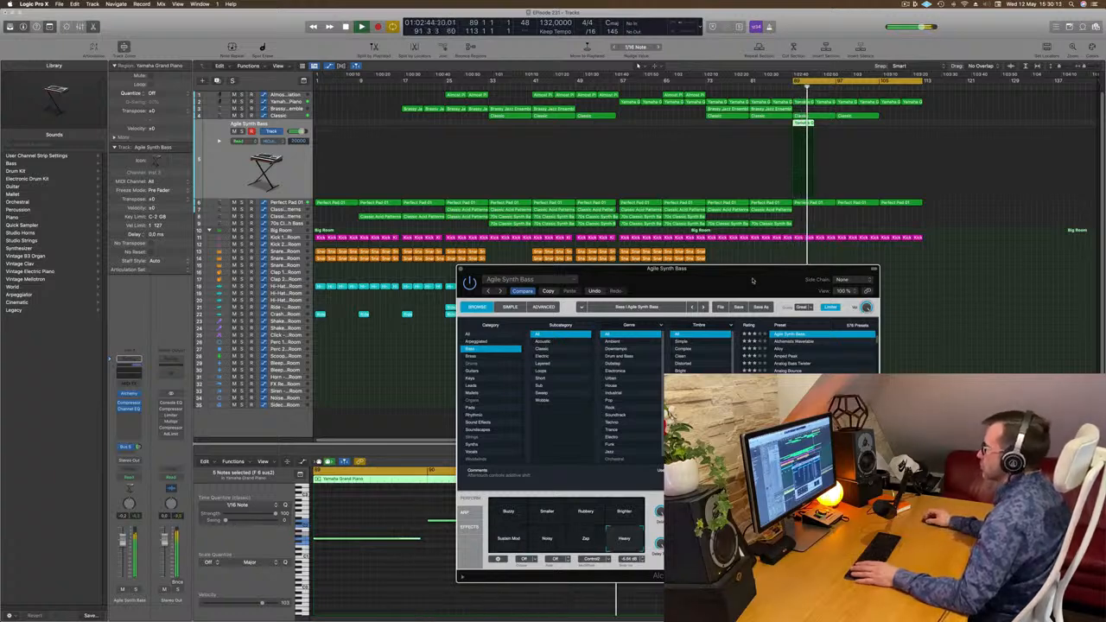
pyautogui.moveTo(752, 281); pyautogui.dragTo(619, 305)
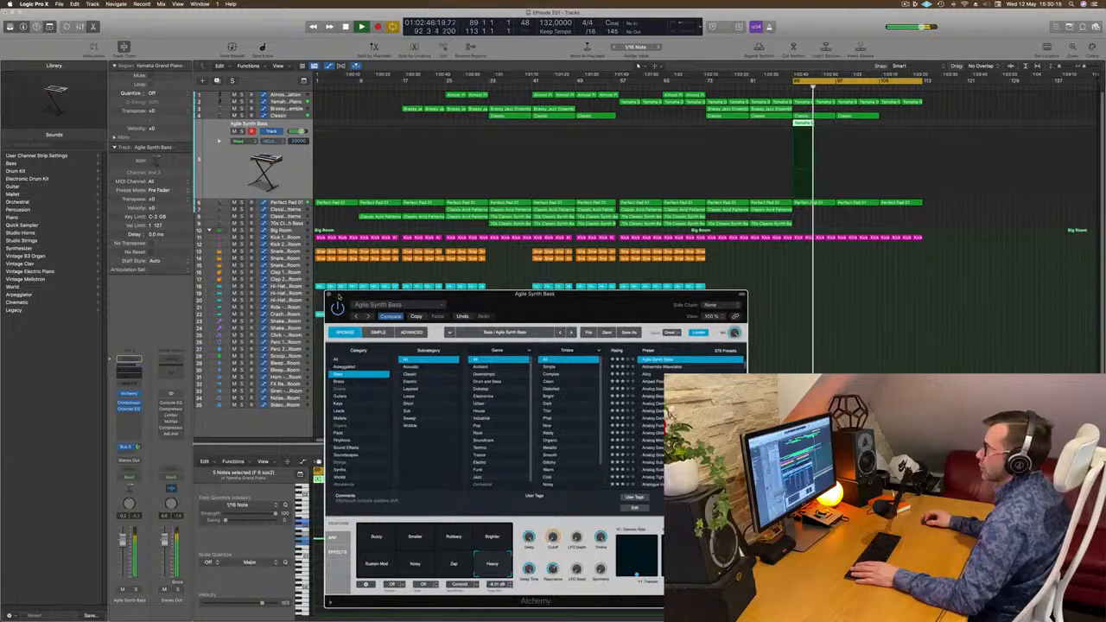
pyautogui.click(328, 296)
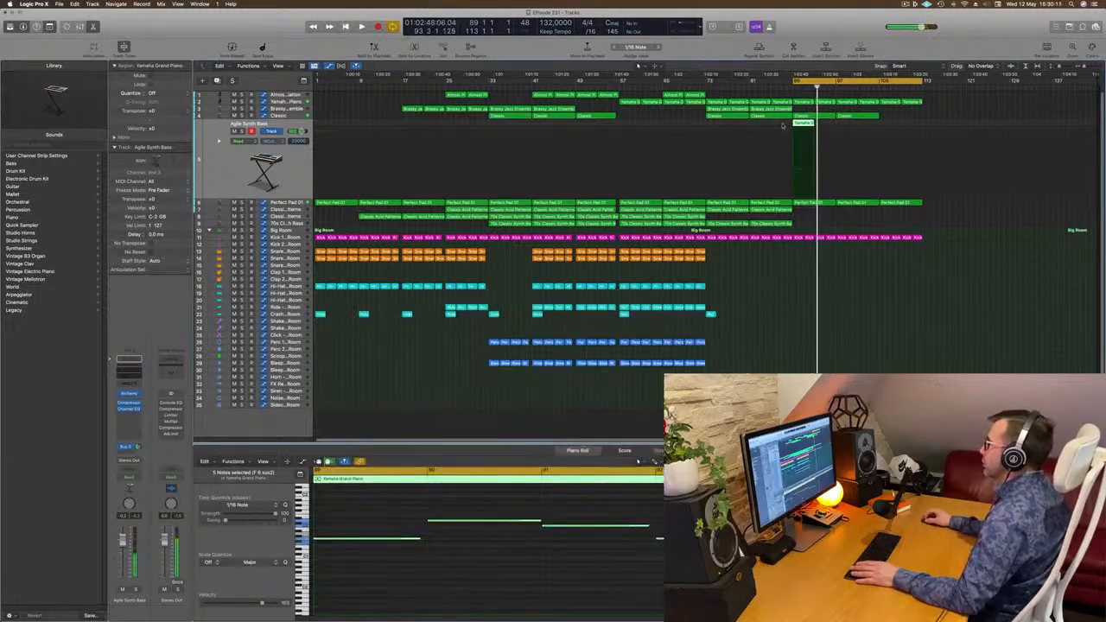
# Step: Copy the Perfect Pad 01 region at bar 89 onto the Agile Synth Bass track and delete its upper notes, keeping the lowest line
pyautogui.click(807, 203)
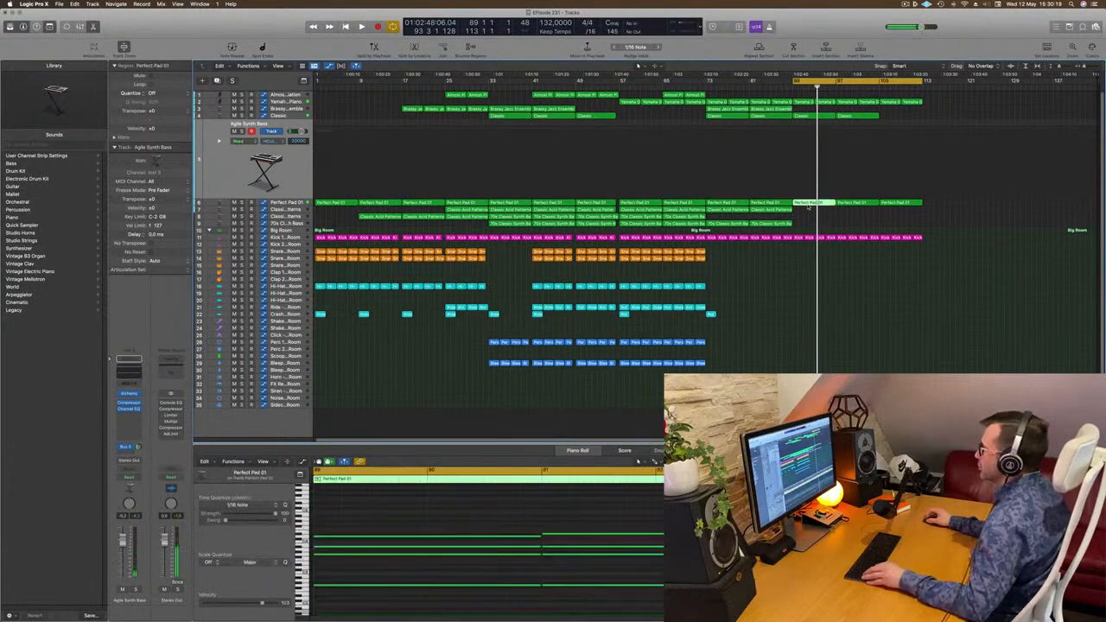
pyautogui.moveTo(810, 203); pyautogui.dragTo(814, 125)
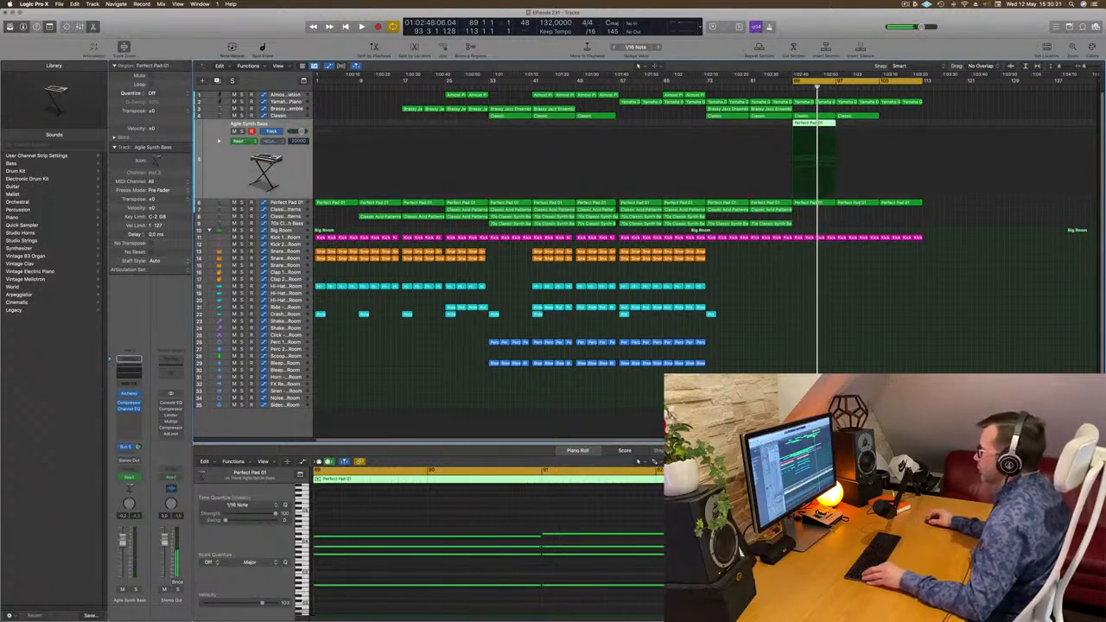
pyautogui.moveTo(591, 500); pyautogui.dragTo(968, 558)
pyautogui.press('Delete')
pyautogui.hotkey('shift', 'space')
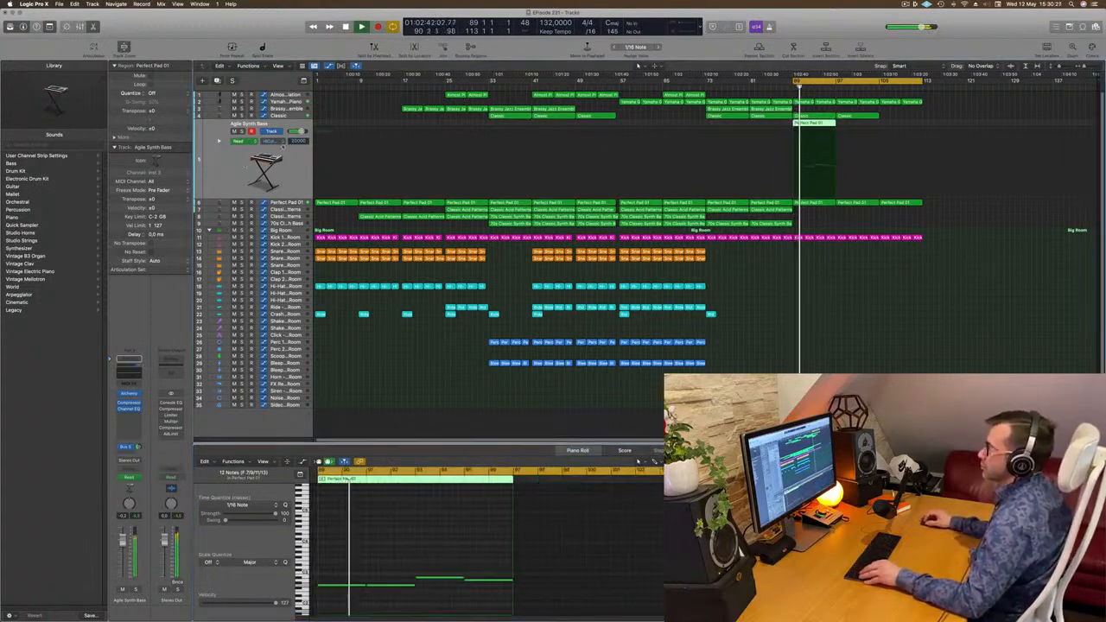
# Step: Delete the existing automation on the Agile Synth Bass track and restart playback
pyautogui.click(276, 140)
pyautogui.click(299, 226)
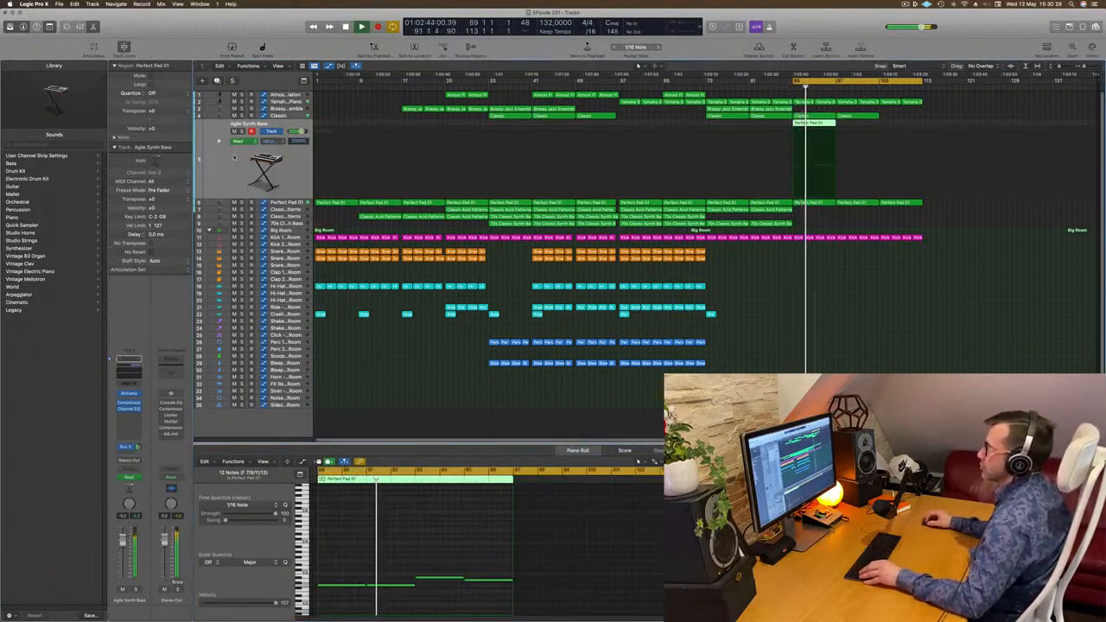
pyautogui.press('ctrl+super+BackSpace')
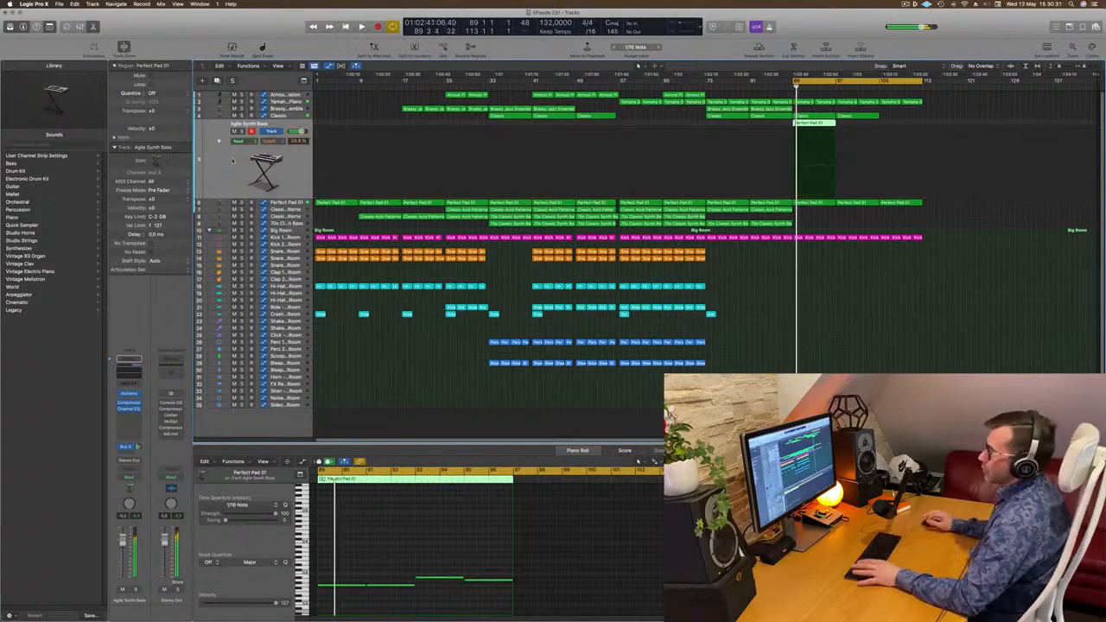
pyautogui.hotkey('shift', 'space')
pyautogui.hotkey('shift', 'space')
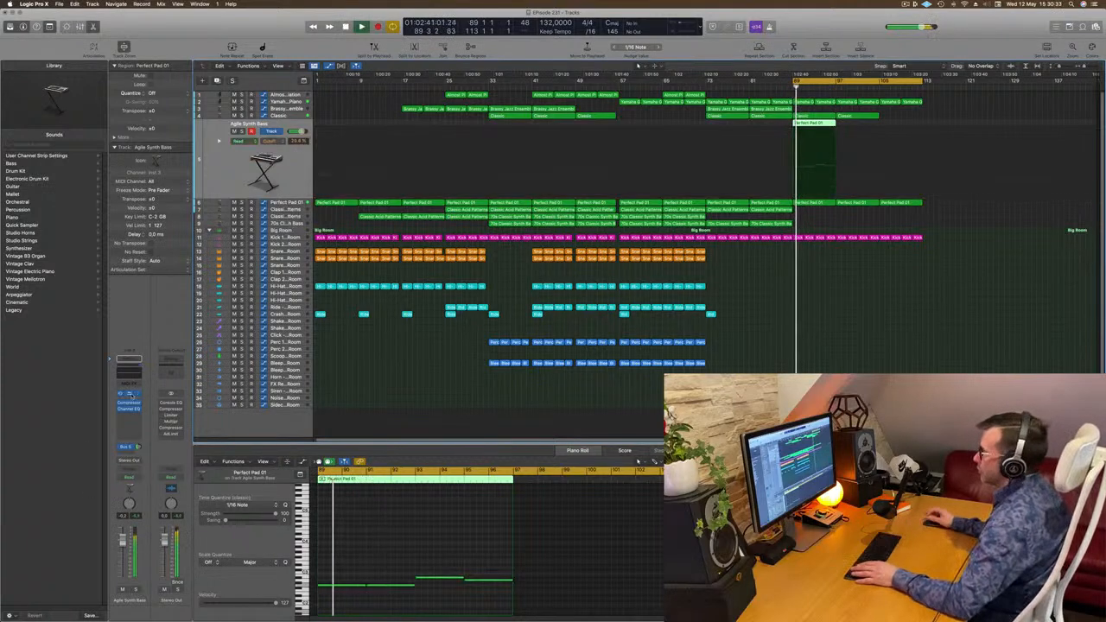
# Step: Audition the Alloy and Analog Bounce presets in the bass track's Alchemy and load Analog Dark Bass
pyautogui.click(128, 394)
pyautogui.moveTo(564, 304); pyautogui.dragTo(677, 169)
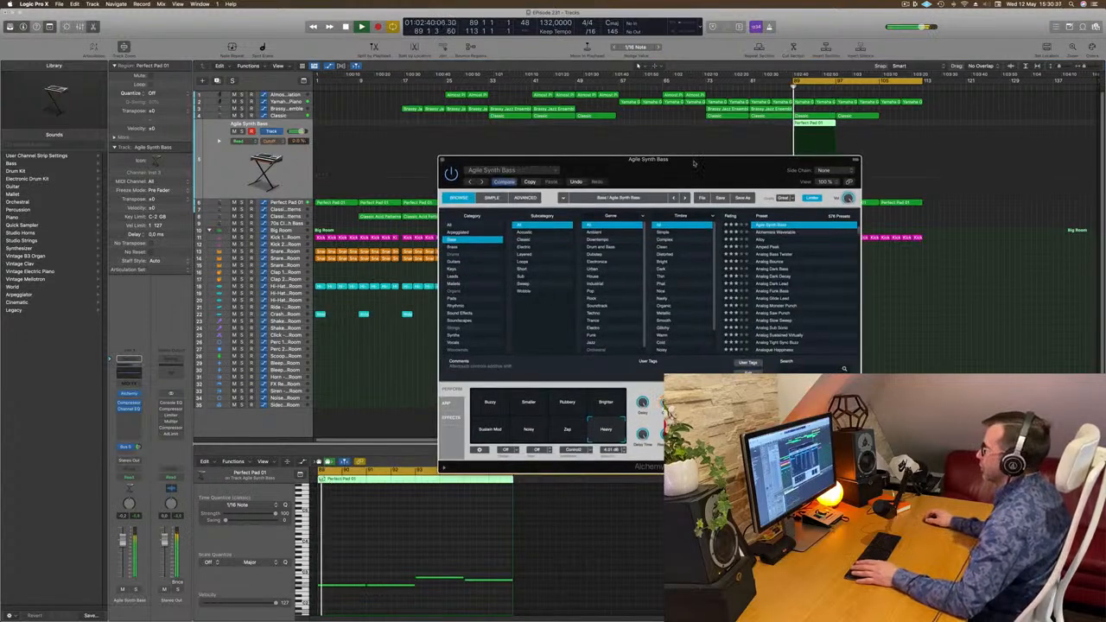
pyautogui.click(762, 241)
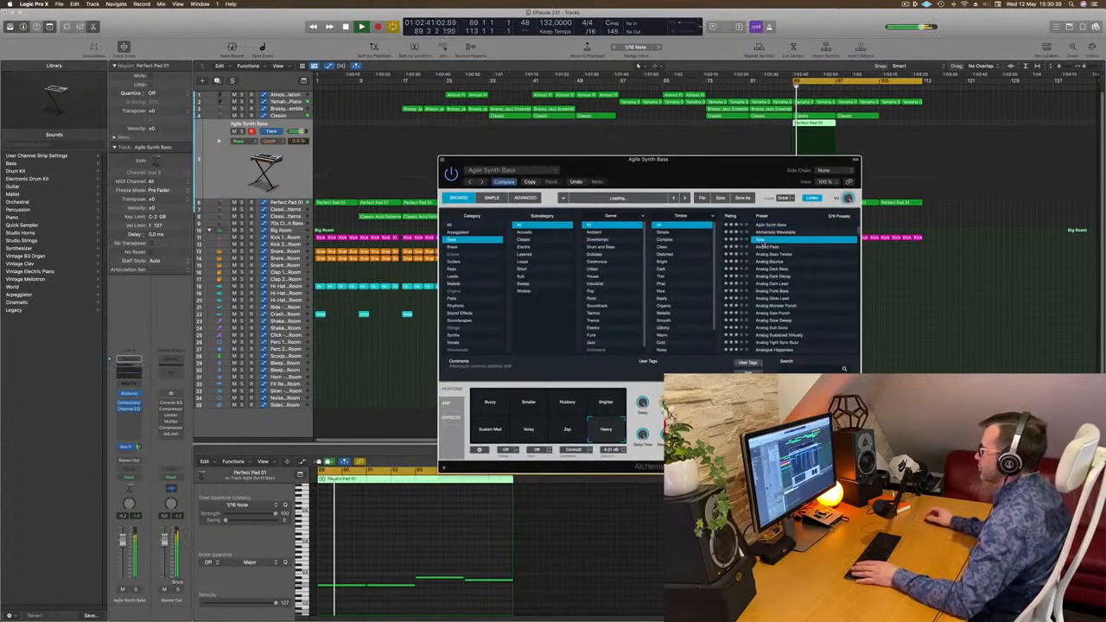
pyautogui.click(767, 262)
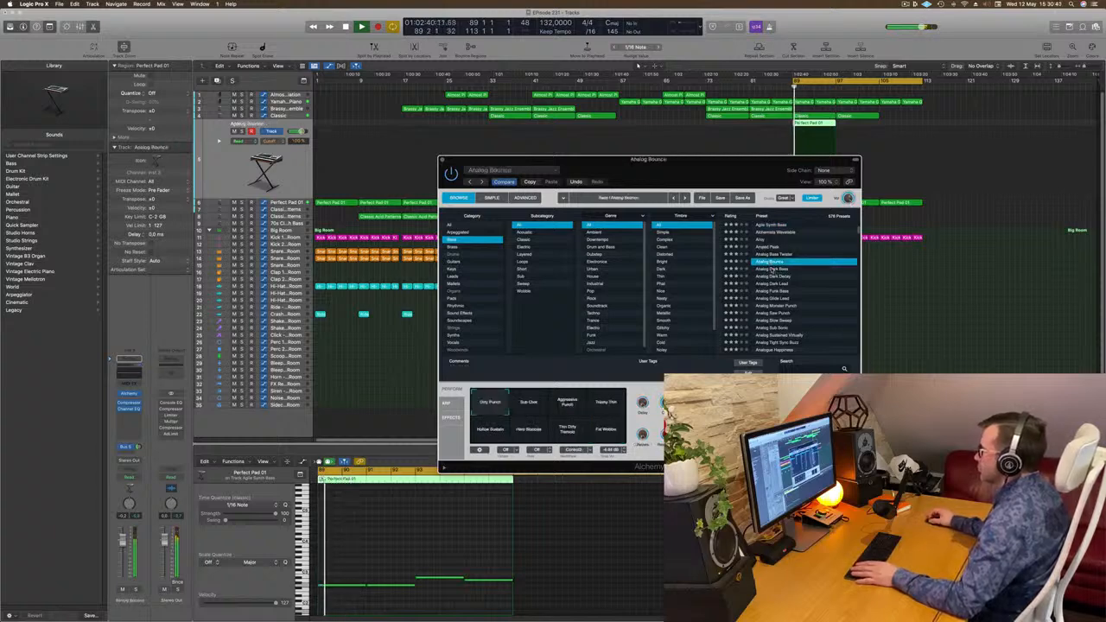
pyautogui.click(775, 269)
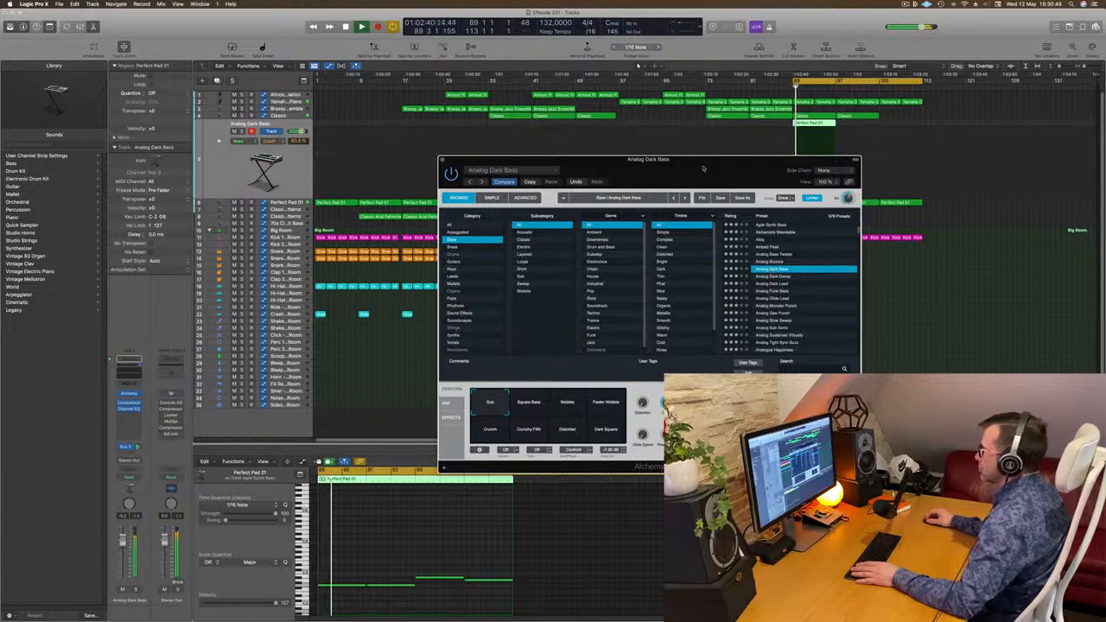
pyautogui.moveTo(703, 168); pyautogui.dragTo(883, 281)
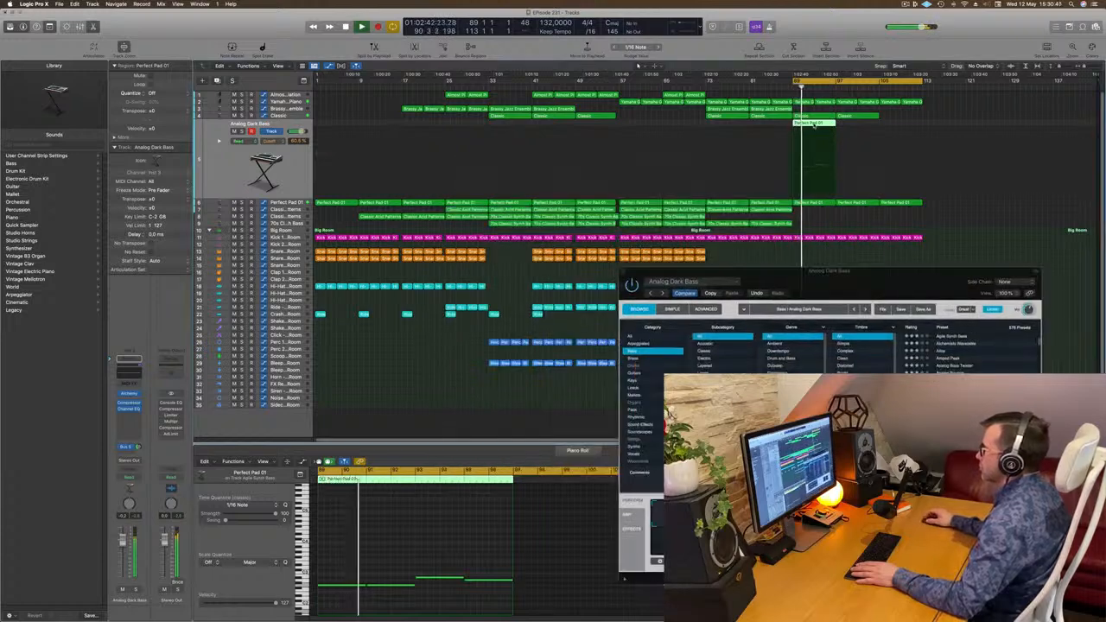
# Step: Transpose all notes of the Analog Dark Bass track's region down an octave
pyautogui.press('p')
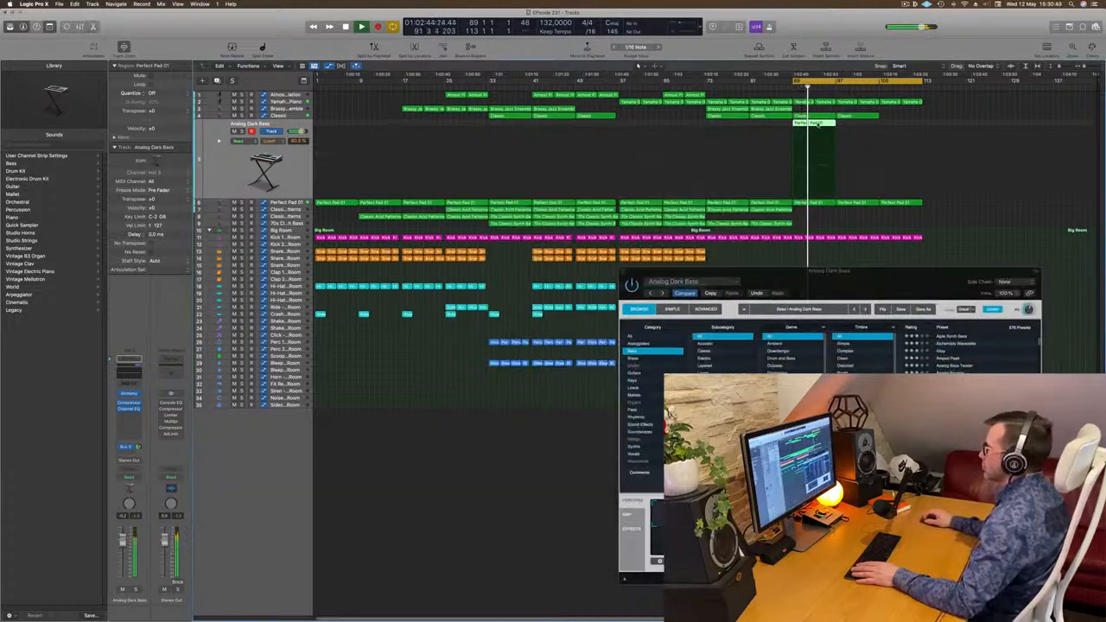
pyautogui.press('p')
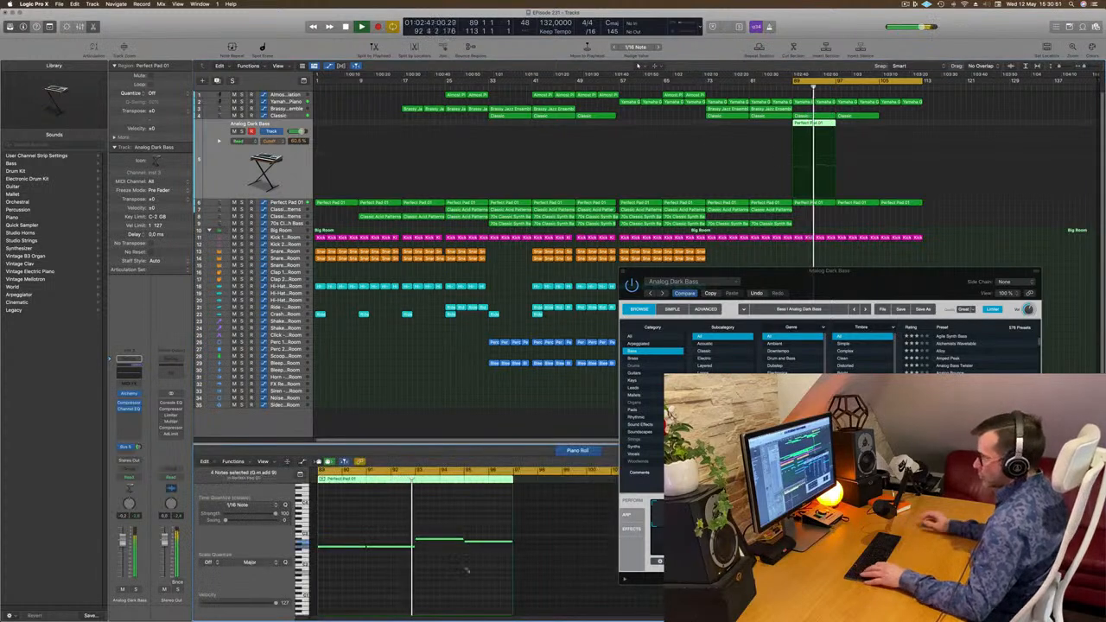
pyautogui.hotkey('alt', 'shift', 'Down')
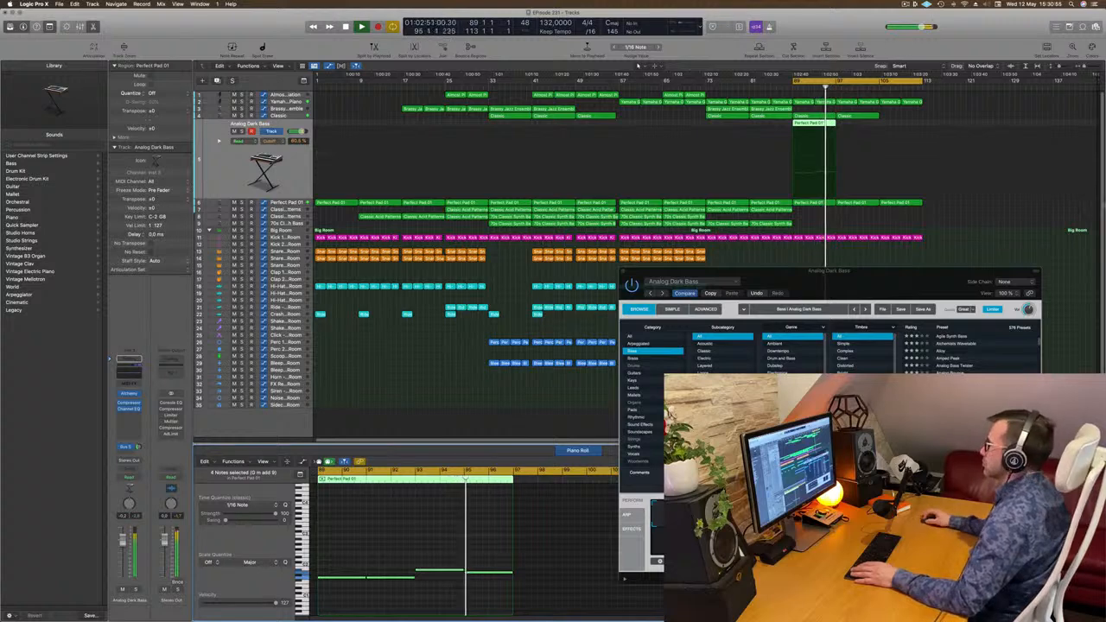
# Step: Audition Analog Dark Bass's Wobble, Crunchy Fifth and Distorted variations, return to Sub and close Alchemy
pyautogui.moveTo(845, 295); pyautogui.dragTo(742, 343)
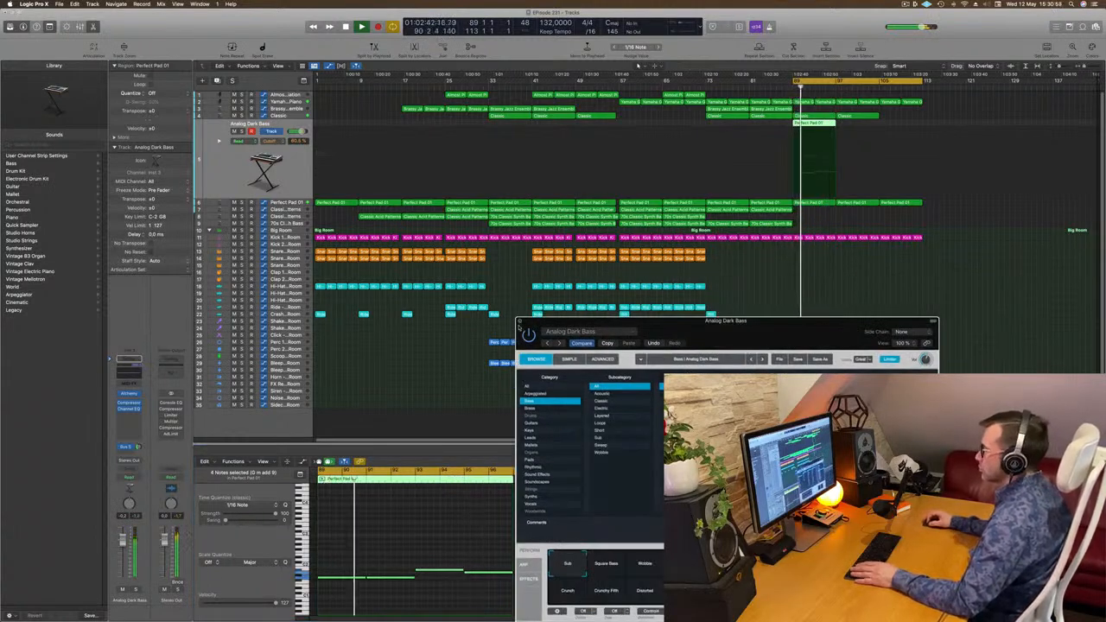
pyautogui.click(617, 573)
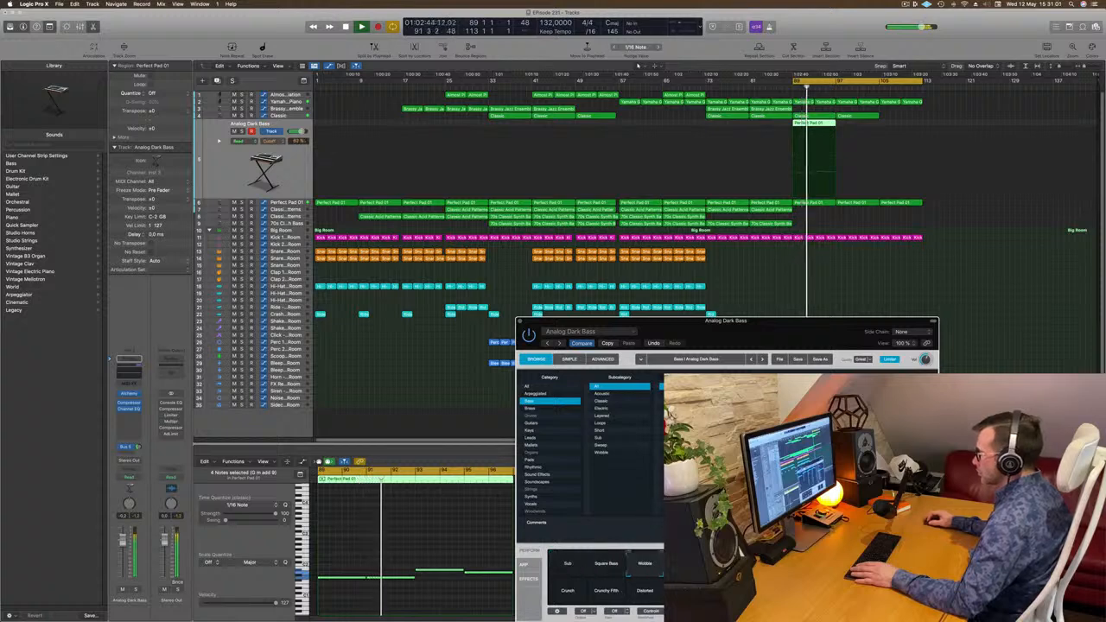
pyautogui.click(622, 594)
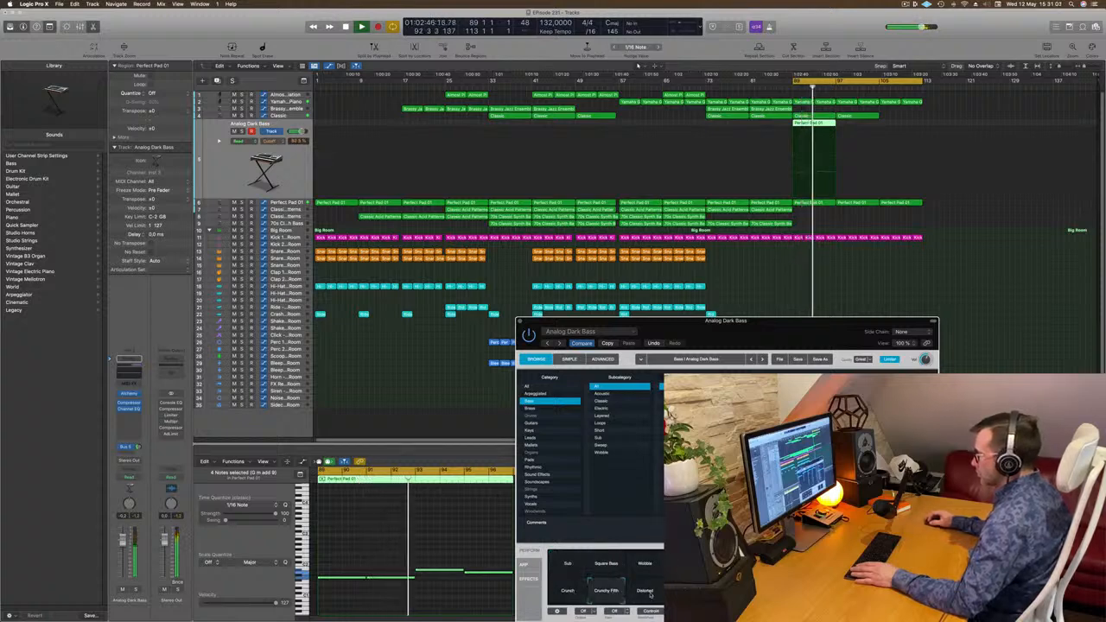
pyautogui.click(645, 592)
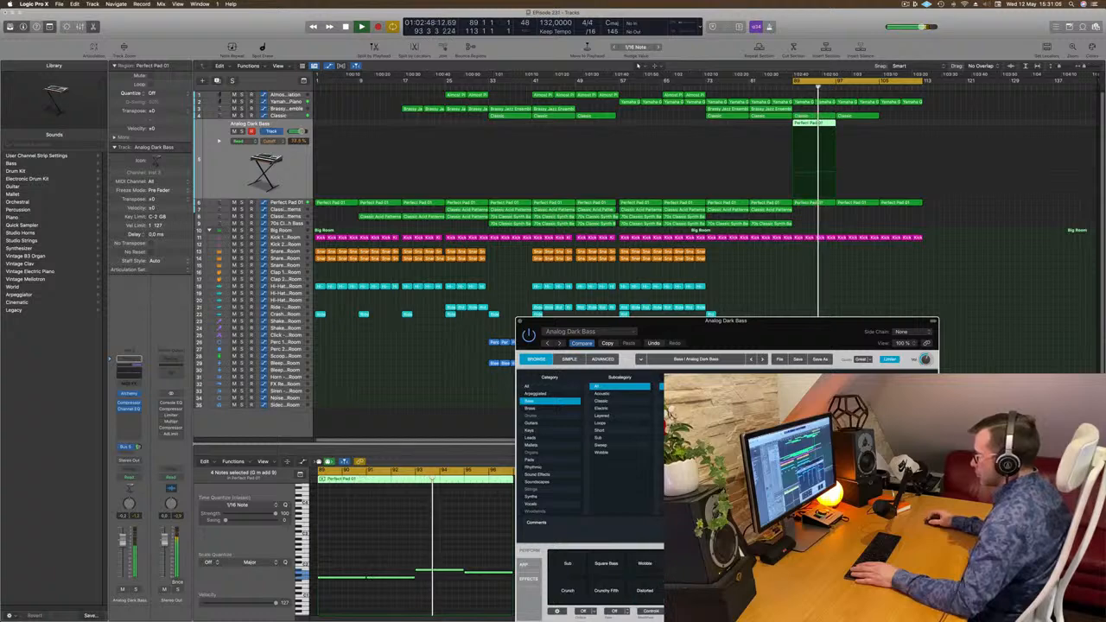
pyautogui.click(565, 565)
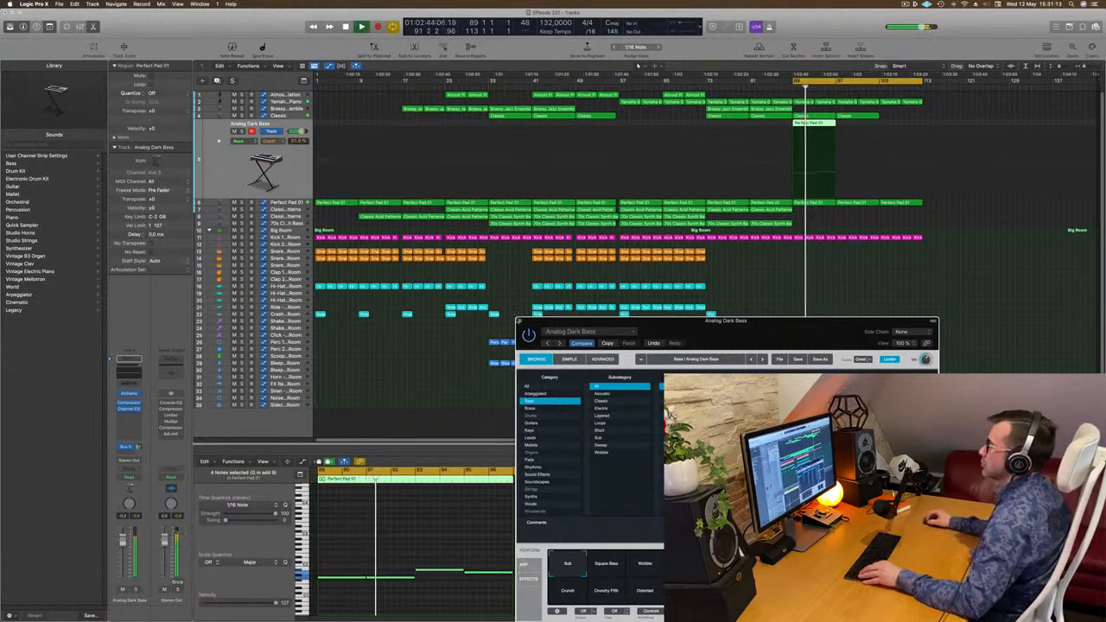
pyautogui.click(519, 322)
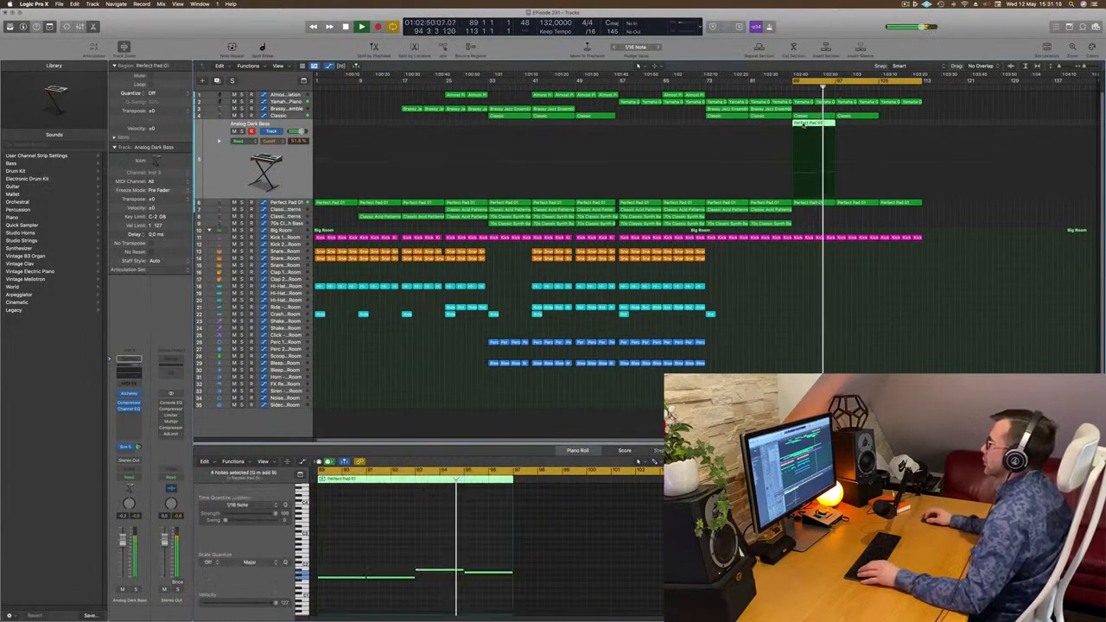
# Step: Move the Analog Dark Bass track's region from bar 89 to start at bar 97
pyautogui.moveTo(804, 128); pyautogui.dragTo(848, 128)
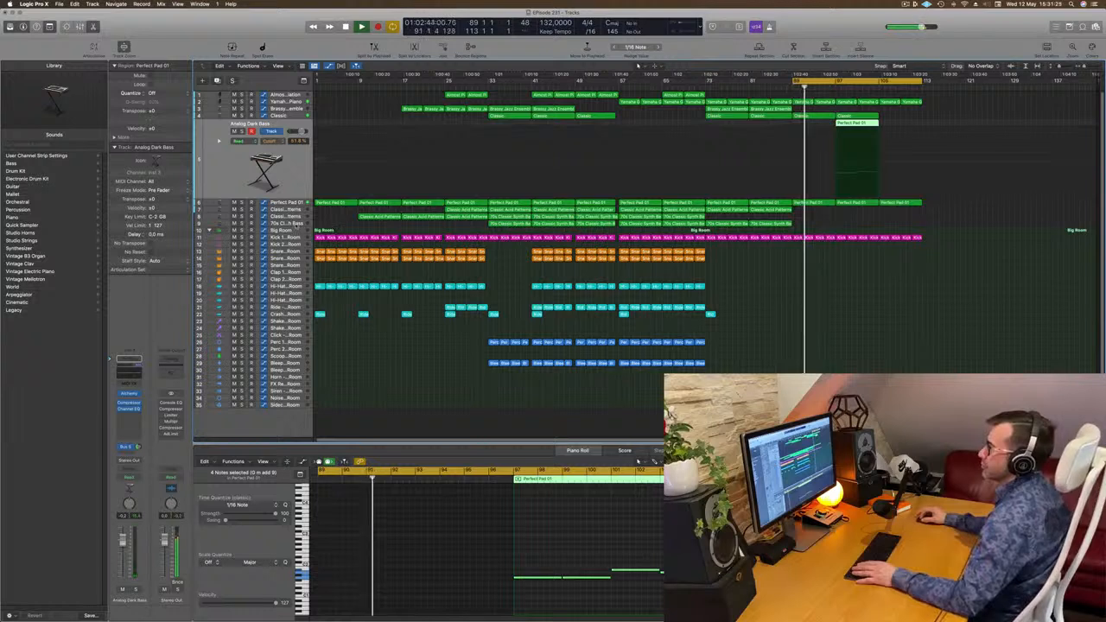
pyautogui.click(296, 223)
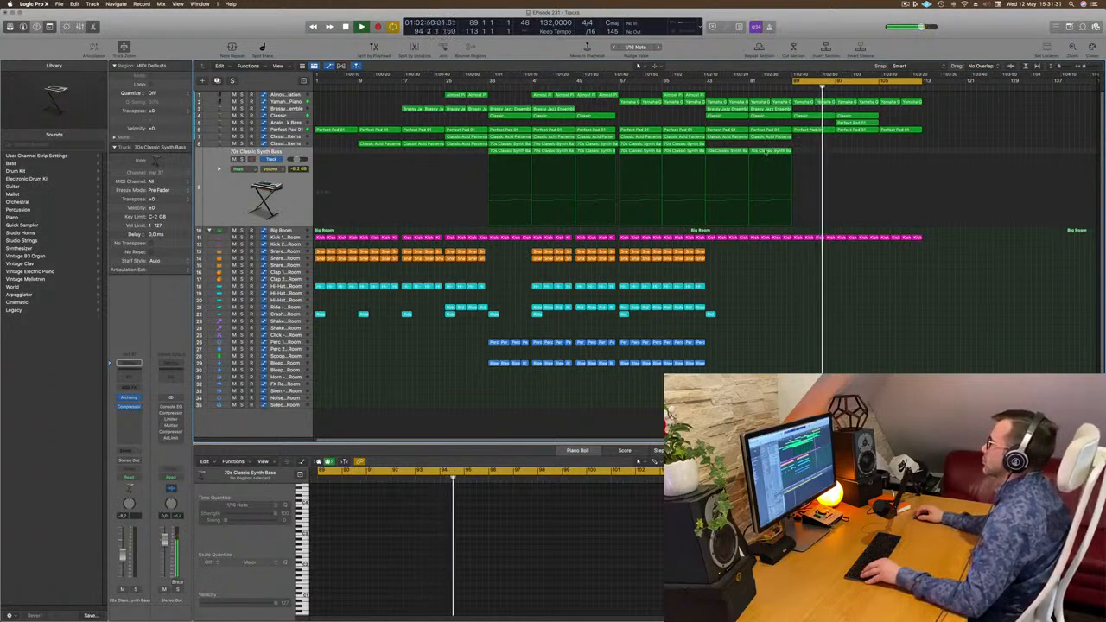
pyautogui.click(870, 122)
# Step: Copy the Classic region at bar 97 to bar 105 and select the Analog Dark Bass track
pyautogui.click(864, 115)
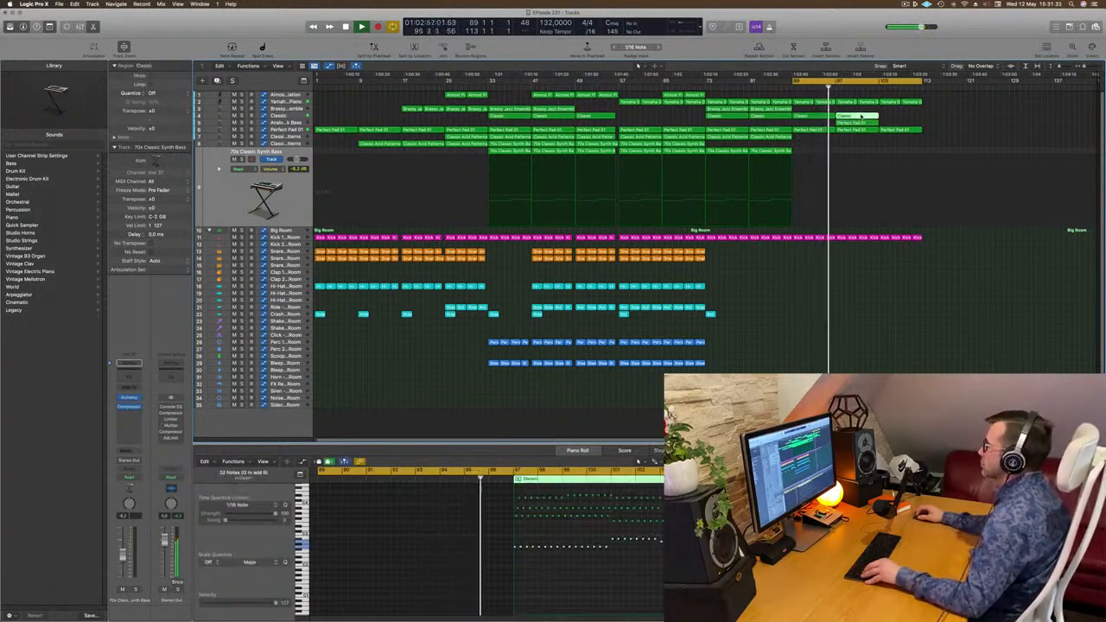
pyautogui.moveTo(862, 116); pyautogui.dragTo(906, 120)
pyautogui.click(855, 116)
pyautogui.click(856, 122)
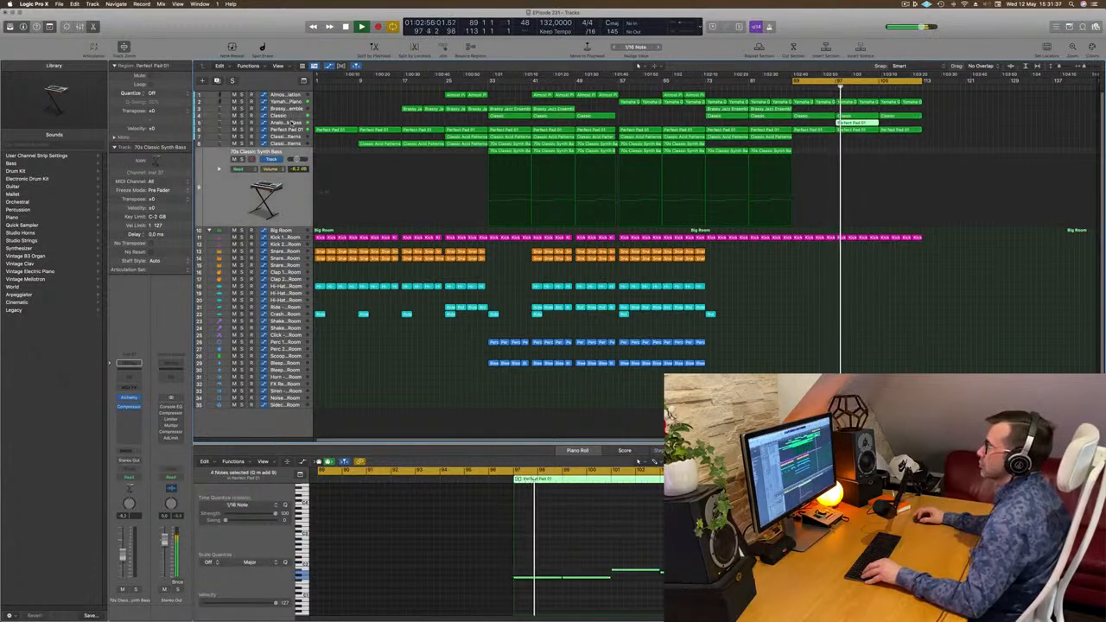
pyautogui.click(284, 123)
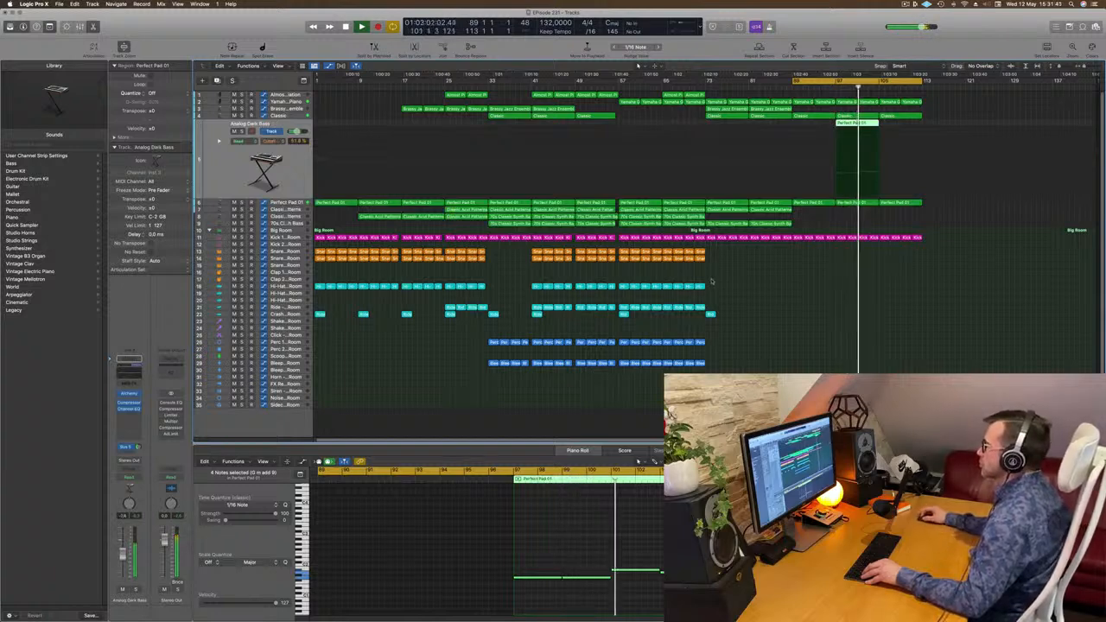
# Step: Copy four Snare 1 regions to bars 105–113 and flatten their track automation at 100%
pyautogui.moveTo(722, 256); pyautogui.dragTo(890, 259)
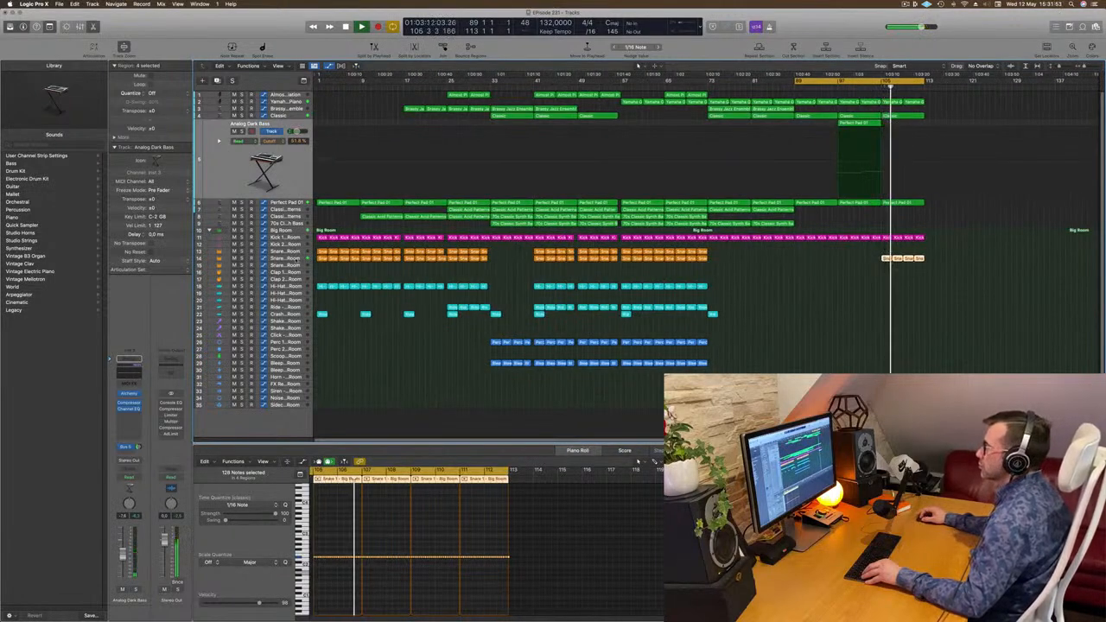
pyautogui.click(284, 258)
pyautogui.press(',')
pyautogui.press(',')
pyautogui.press(',')
pyautogui.press(',')
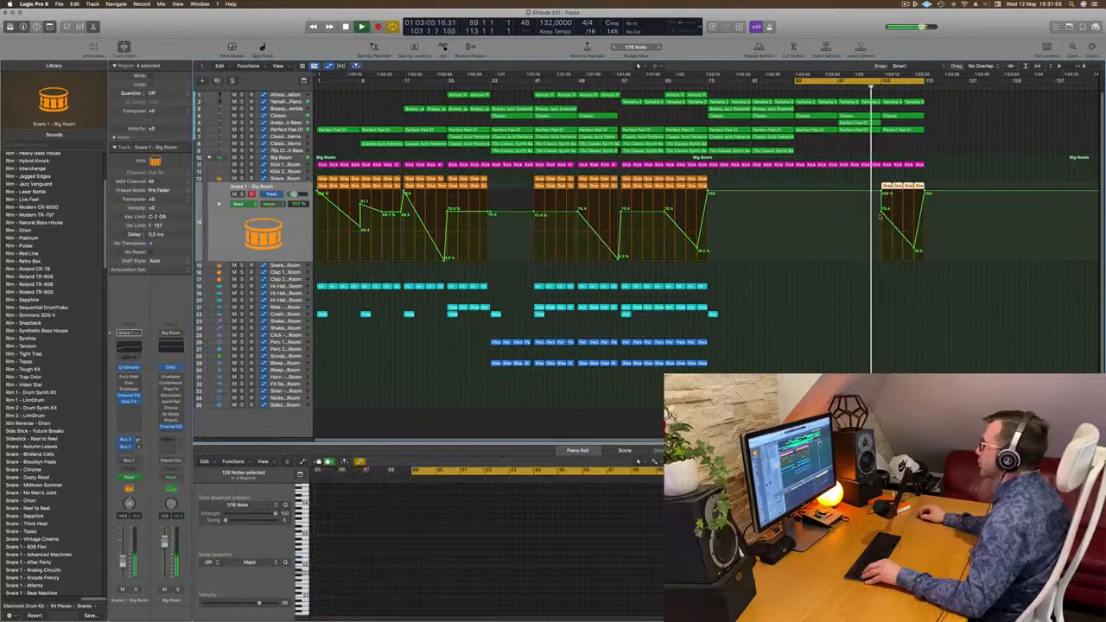
pyautogui.click(882, 194)
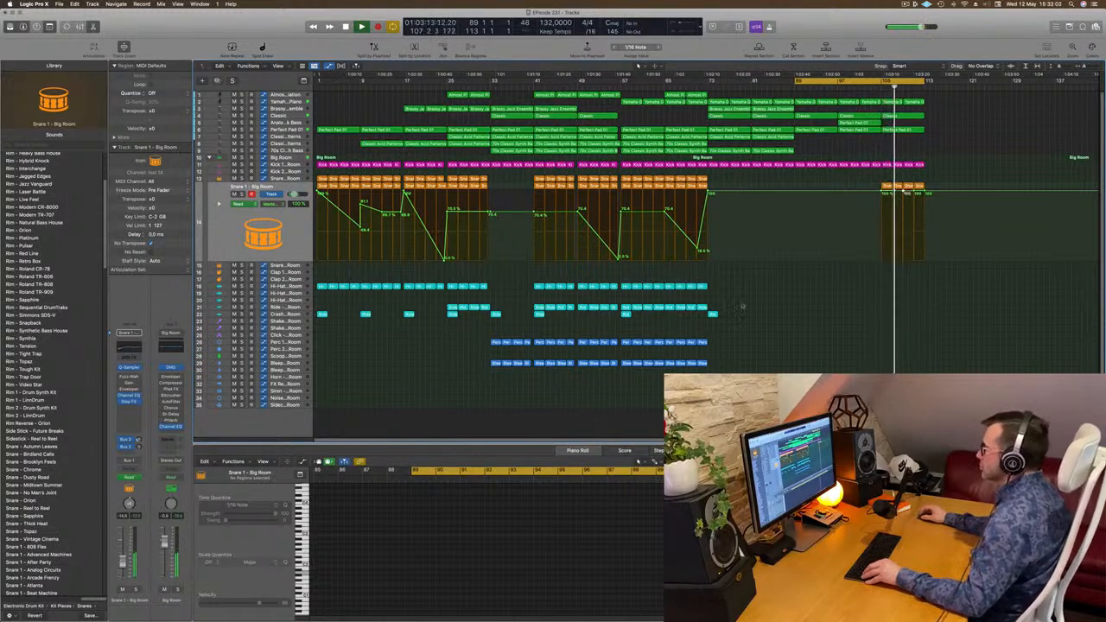
# Step: Copy two Hi-Hat regions to bar 109 and the Analog Dark Bass region at bar 97 to bar 105
pyautogui.moveTo(692, 286); pyautogui.dragTo(909, 288)
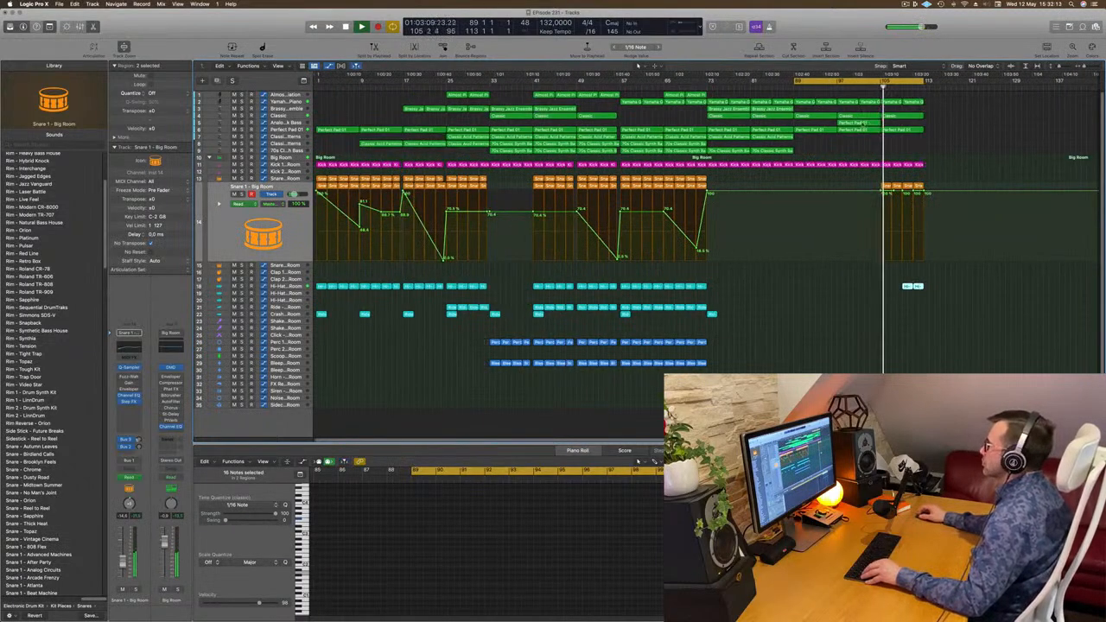
pyautogui.moveTo(864, 124); pyautogui.dragTo(898, 126)
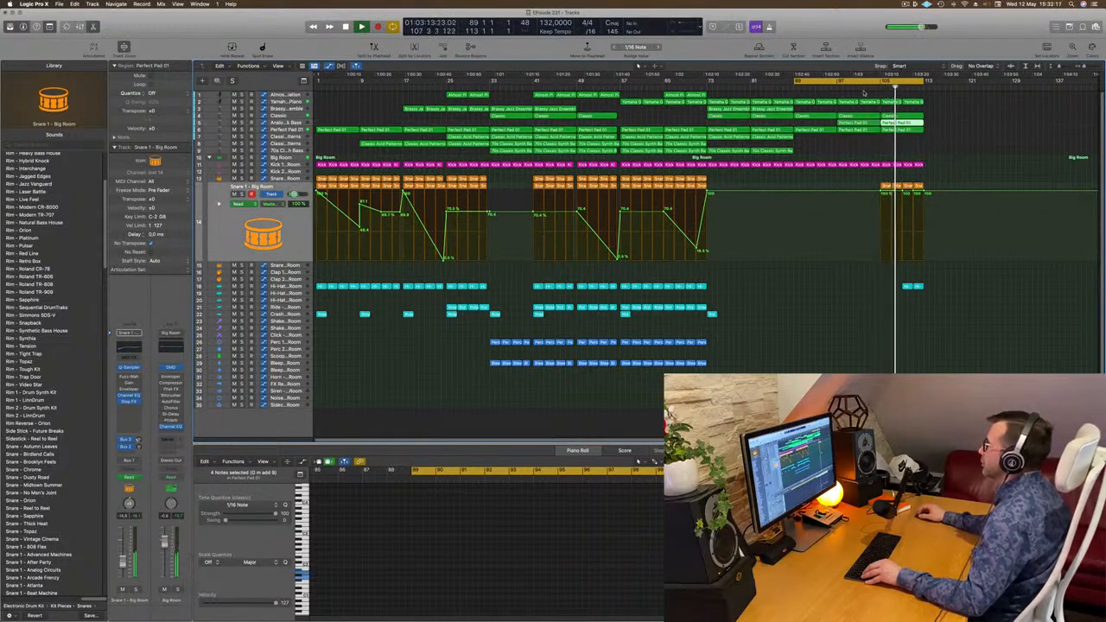
# Step: Move the start of the cycle range to bar 97 and listen to the section from there
pyautogui.moveTo(793, 83); pyautogui.dragTo(836, 85)
pyautogui.press('space')
pyautogui.press('space')
pyautogui.click(859, 154)
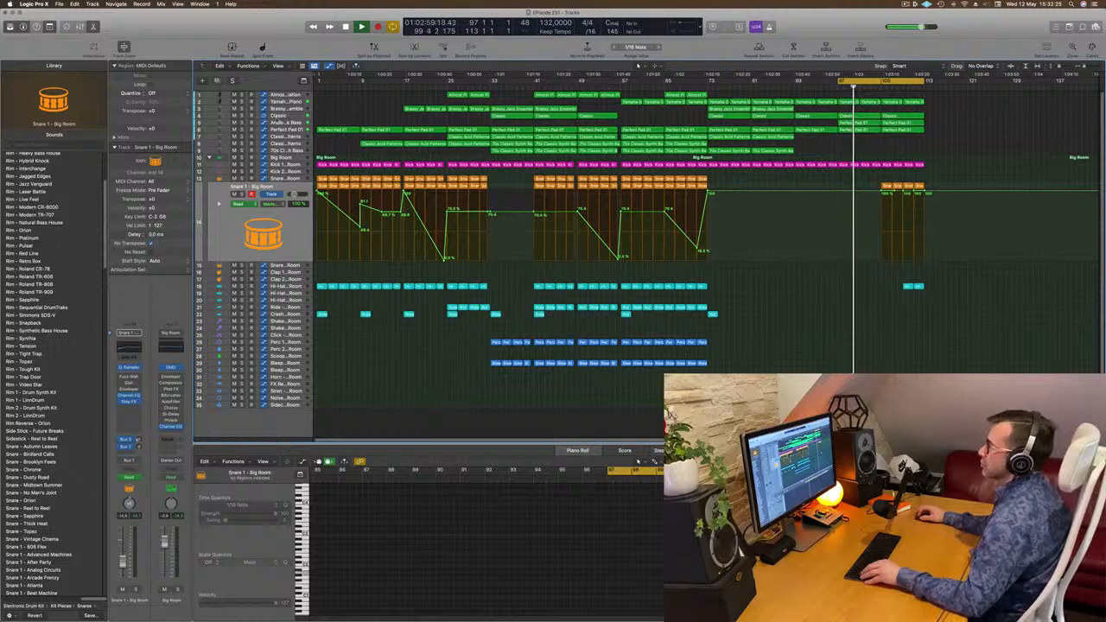
pyautogui.scroll(3, 974, 149)
pyautogui.scroll(-3, 974, 149)
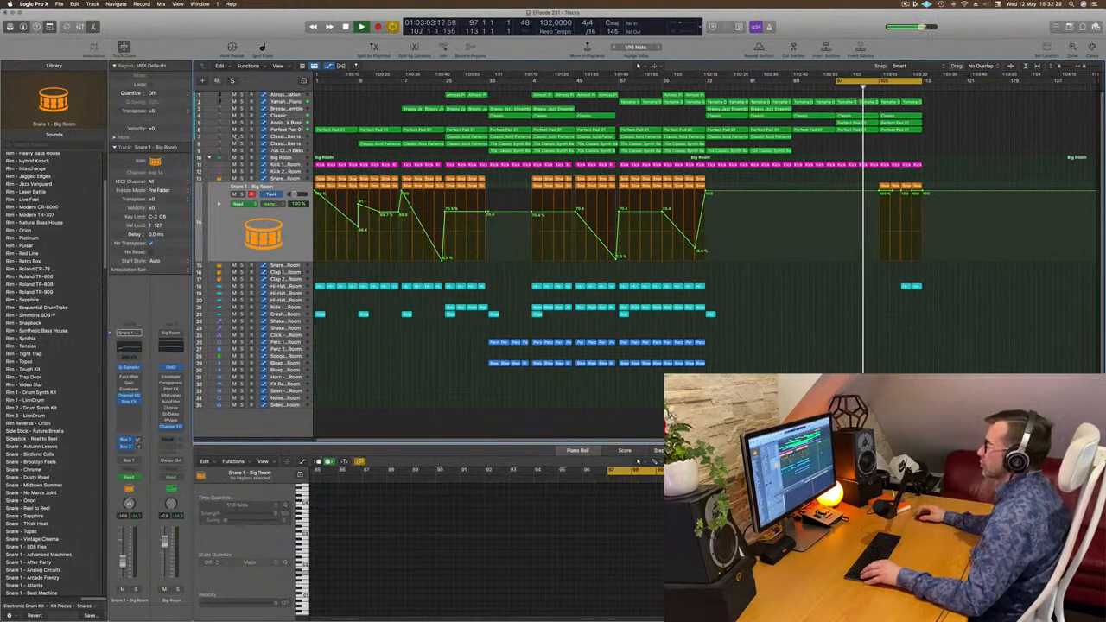
# Step: Ramp the Classic track's automation upward from bar 105 to bar 113
pyautogui.click(278, 116)
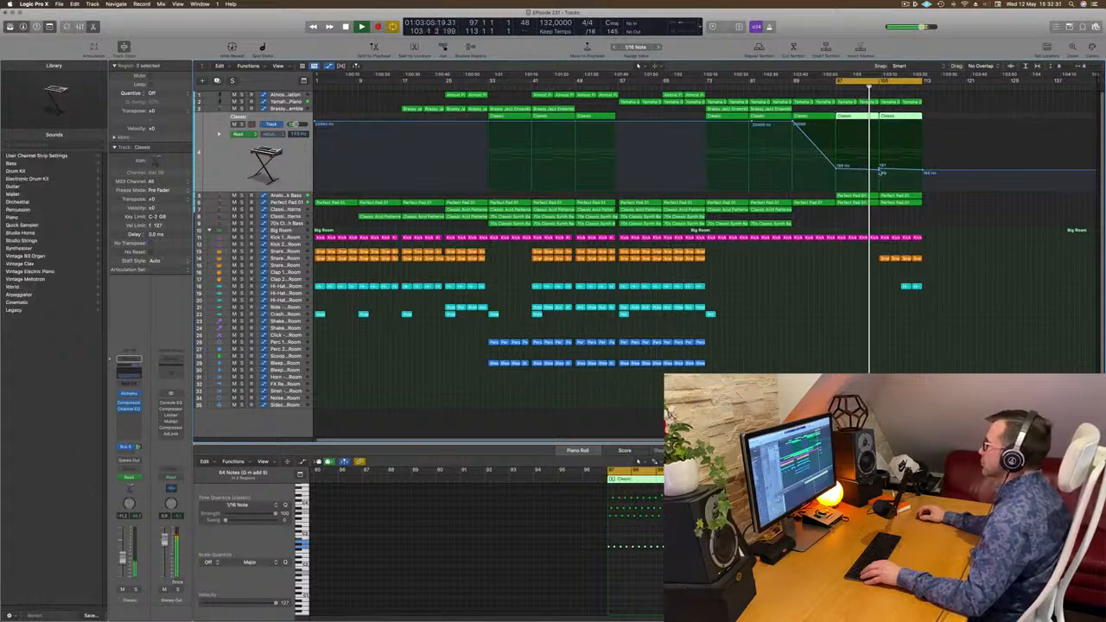
pyautogui.click(881, 171)
pyautogui.moveTo(880, 169); pyautogui.dragTo(923, 132)
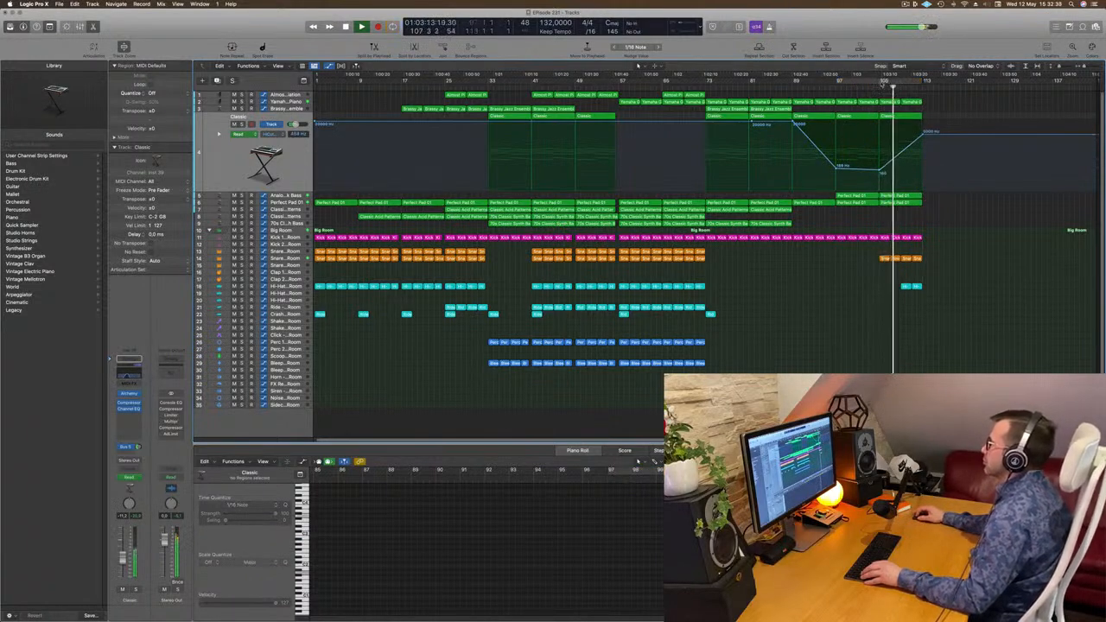
# Step: Set the cycle range to bars 105–113 and repeat the section's regions four times after it
pyautogui.moveTo(894, 84); pyautogui.dragTo(921, 86)
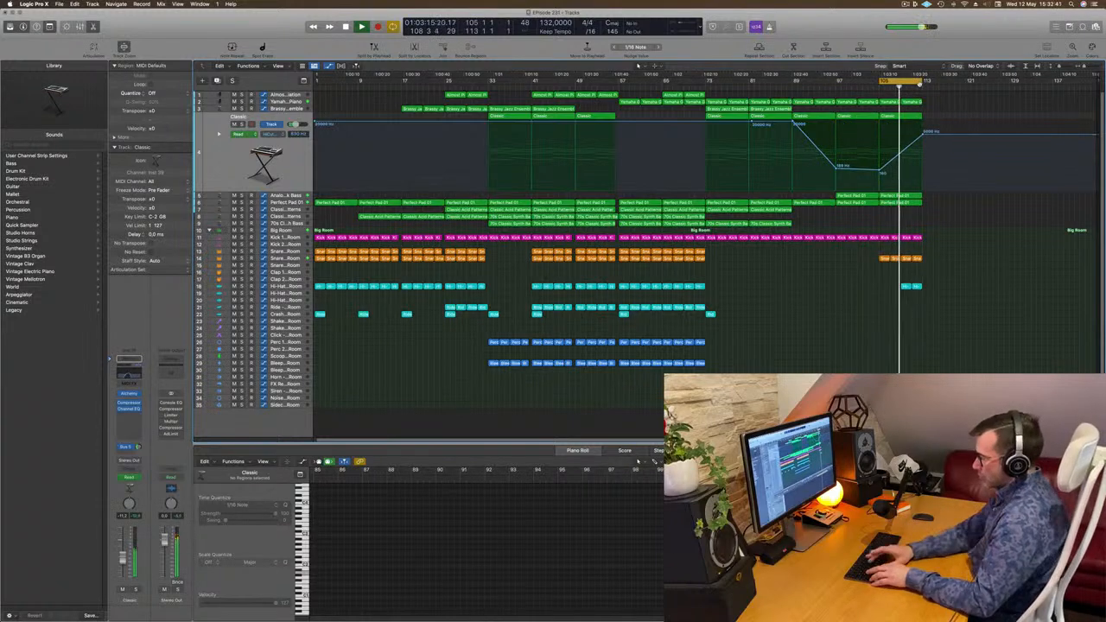
pyautogui.press('super+r')
pyautogui.press('super+r')
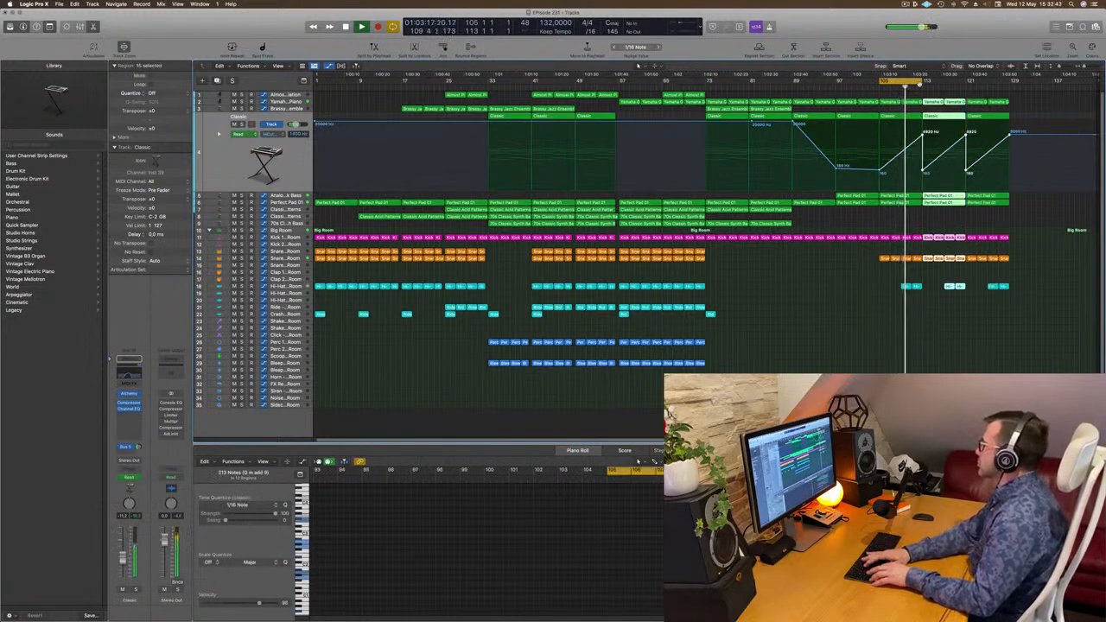
pyautogui.press('super+r')
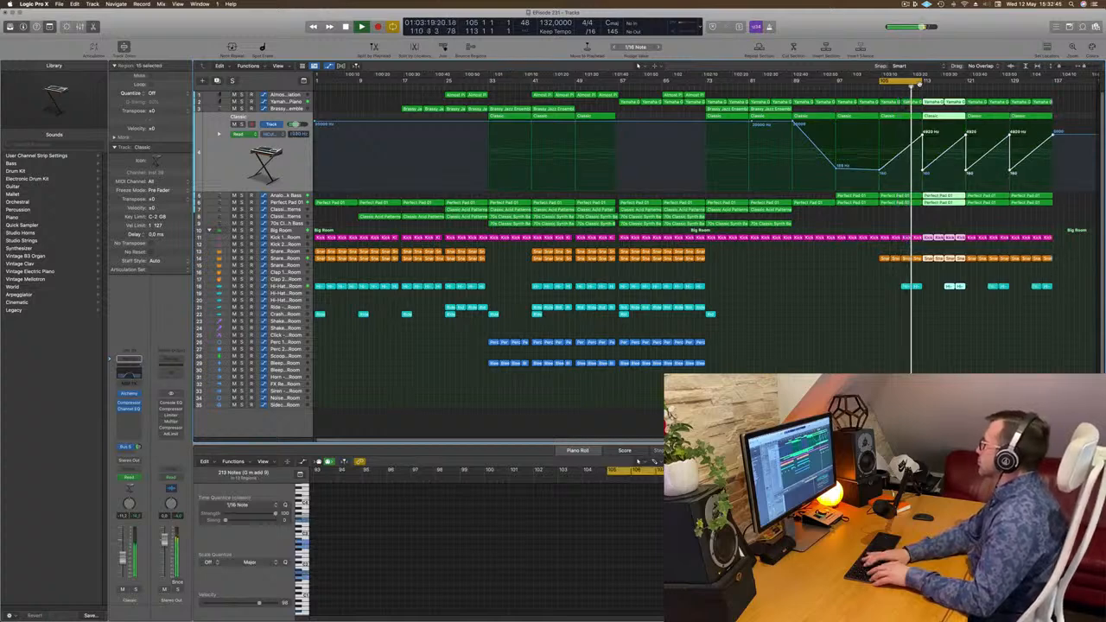
pyautogui.press('super+r')
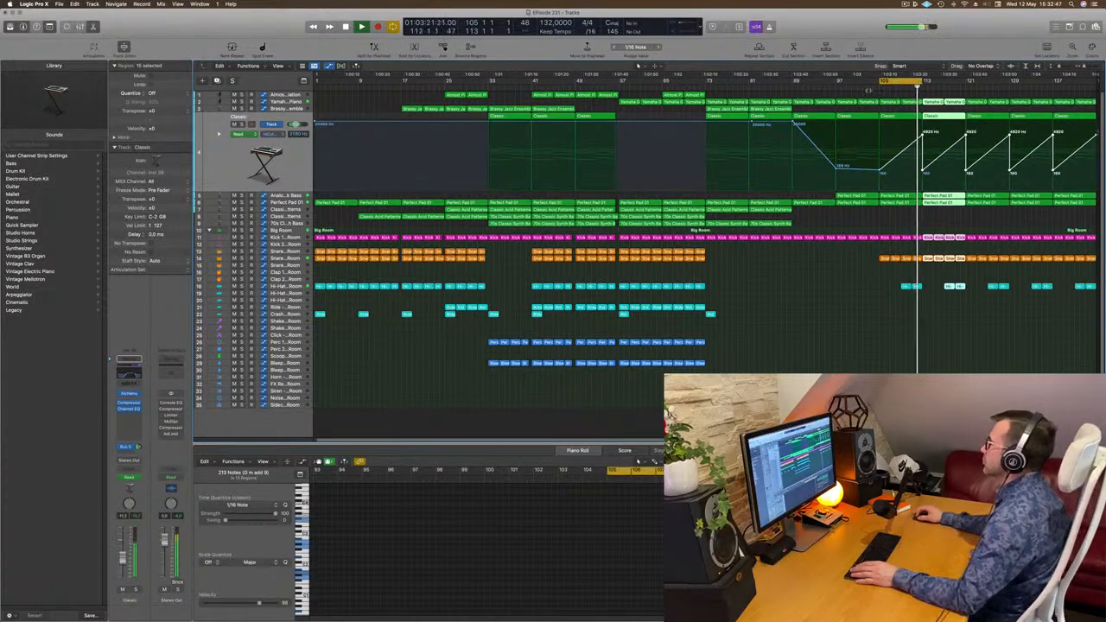
# Step: Ramp the Snare 1 automation down from 100% at bar 105 to a low point at bar 113
pyautogui.click(890, 209)
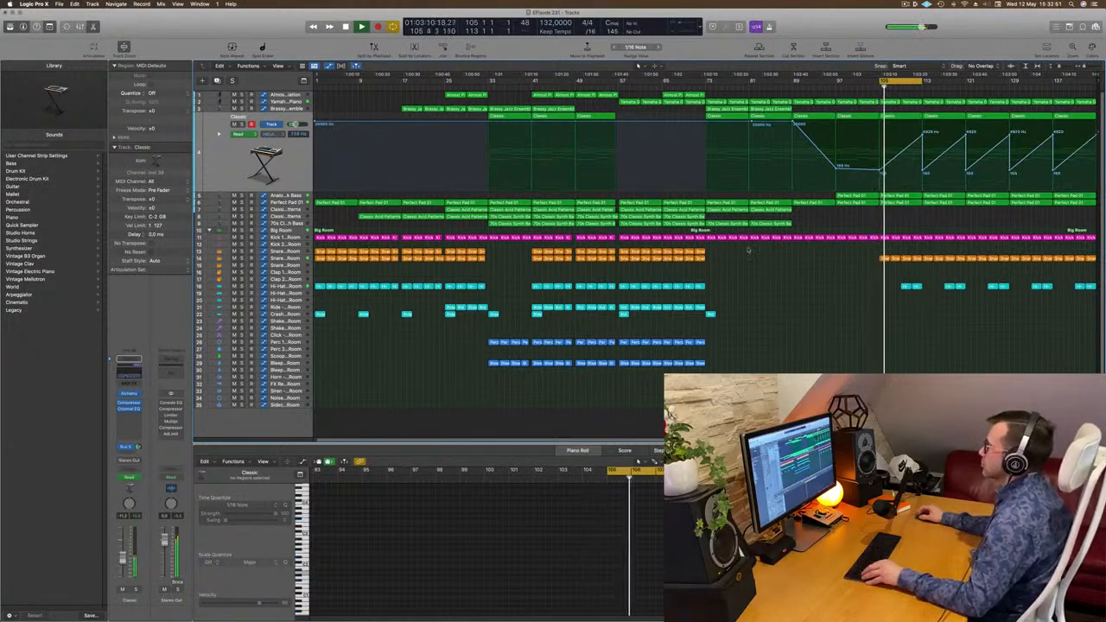
pyautogui.click(288, 259)
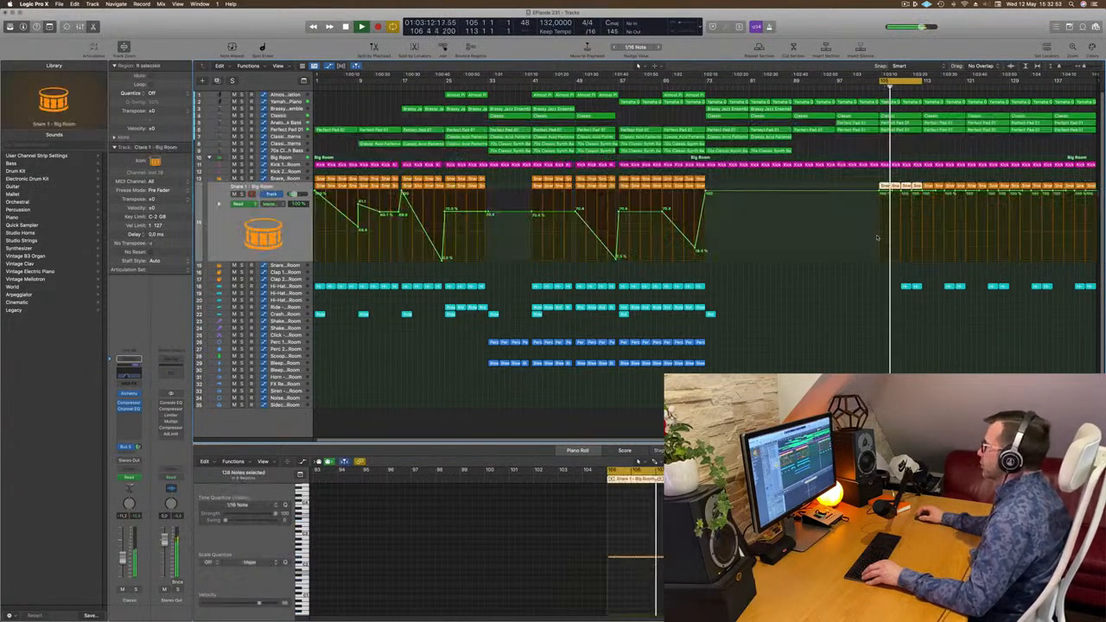
pyautogui.click(890, 193)
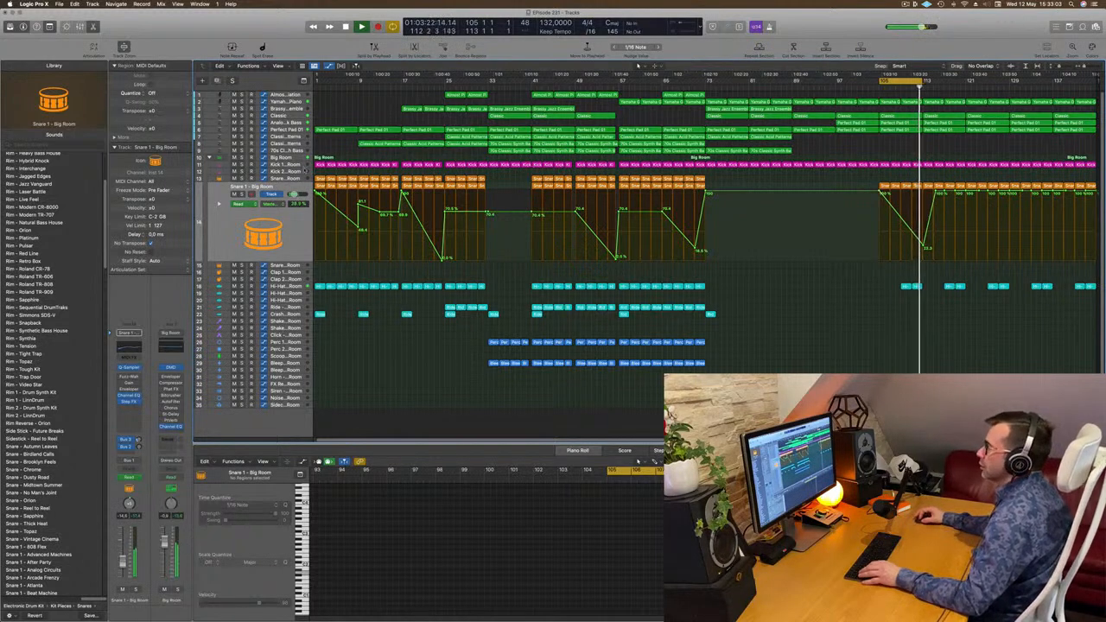
# Step: Raise Kick 1's volume automation to about -2.8 dB from bar 113 to bar 121, extending the cycle range to bar 121
pyautogui.click(300, 165)
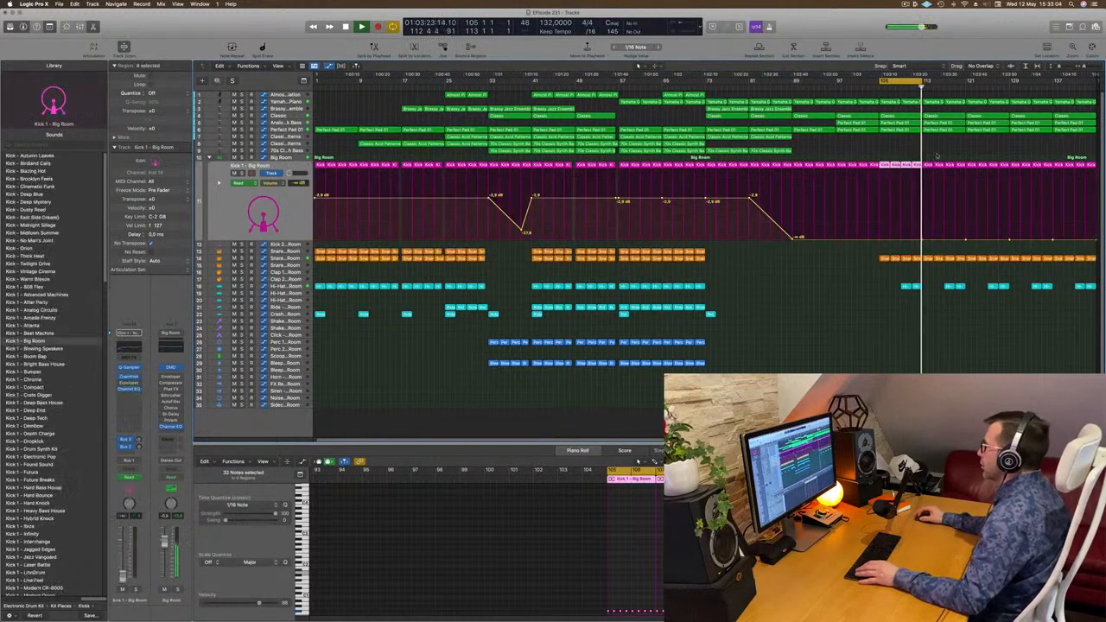
pyautogui.click(924, 240)
pyautogui.moveTo(924, 240); pyautogui.dragTo(926, 203)
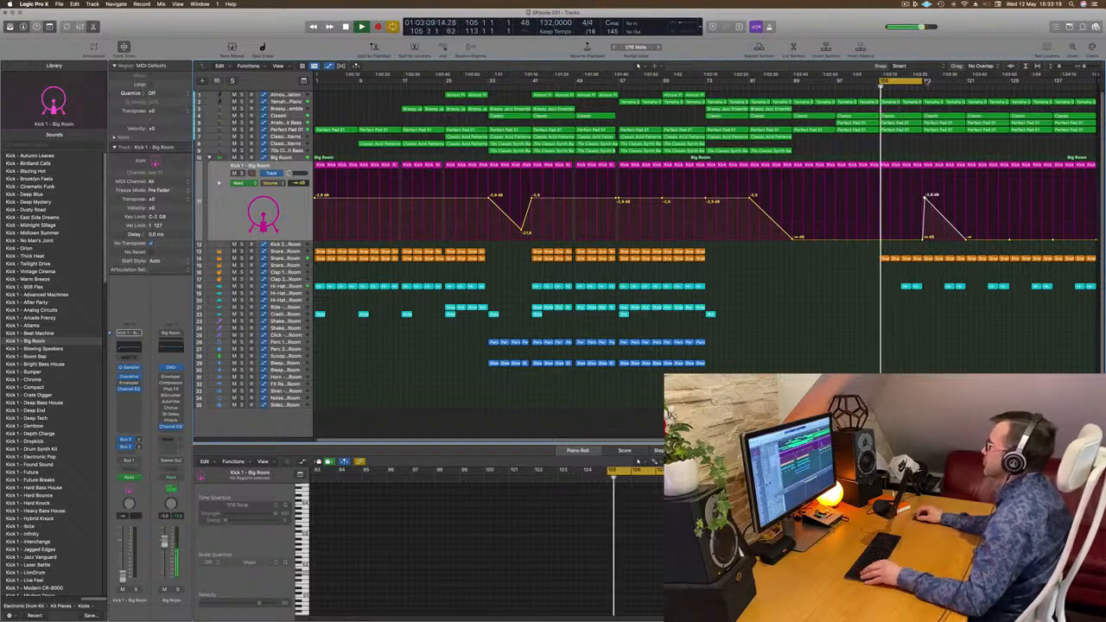
pyautogui.moveTo(922, 80); pyautogui.dragTo(970, 80)
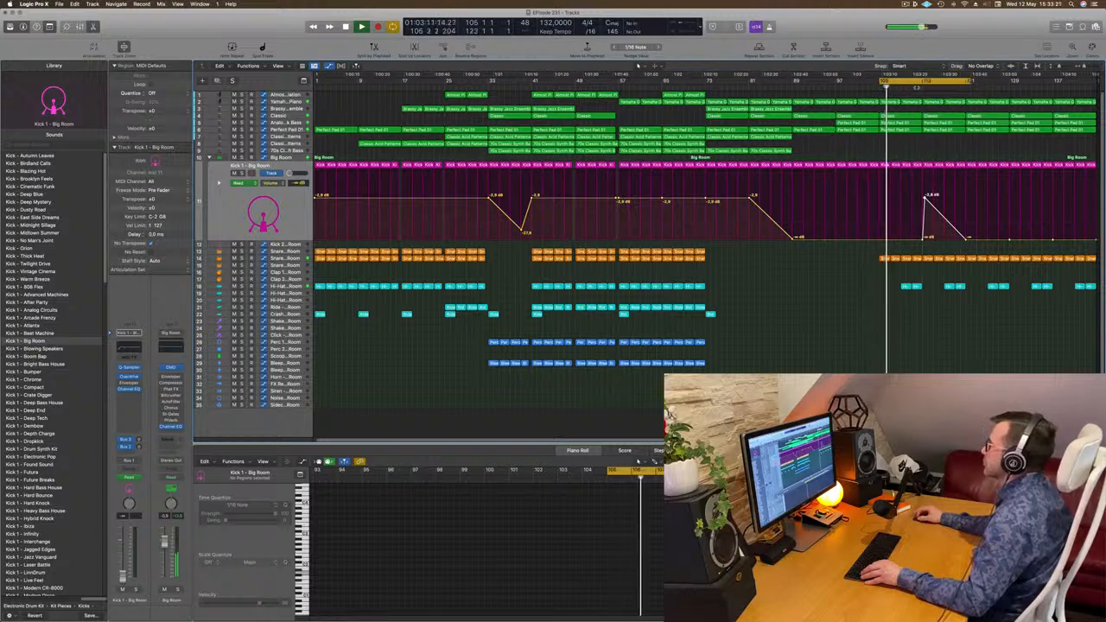
pyautogui.click(917, 86)
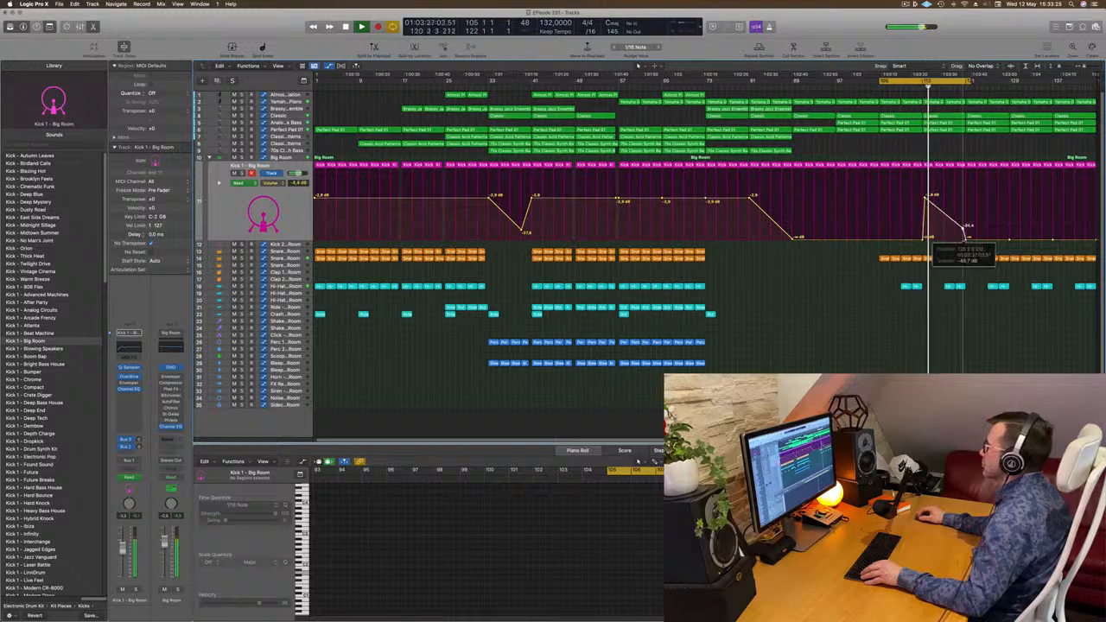
pyautogui.moveTo(964, 204); pyautogui.dragTo(965, 197)
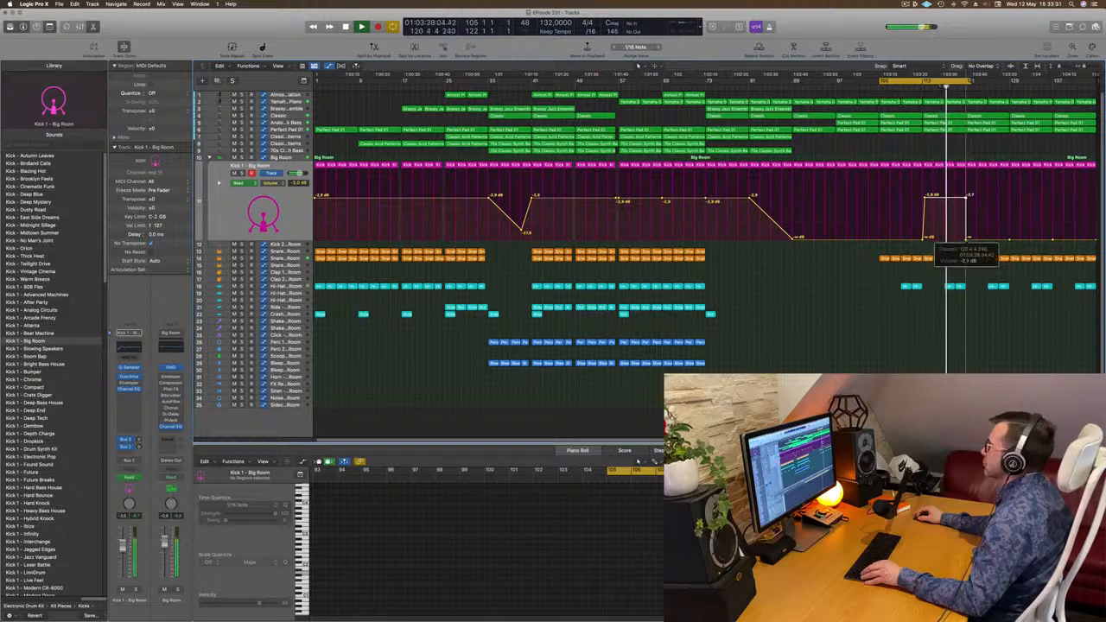
# Step: Extend the cycle range to bar 129 and raise Perfect Pad 01's Cutoff automation to a peak at bar 113
pyautogui.click(954, 286)
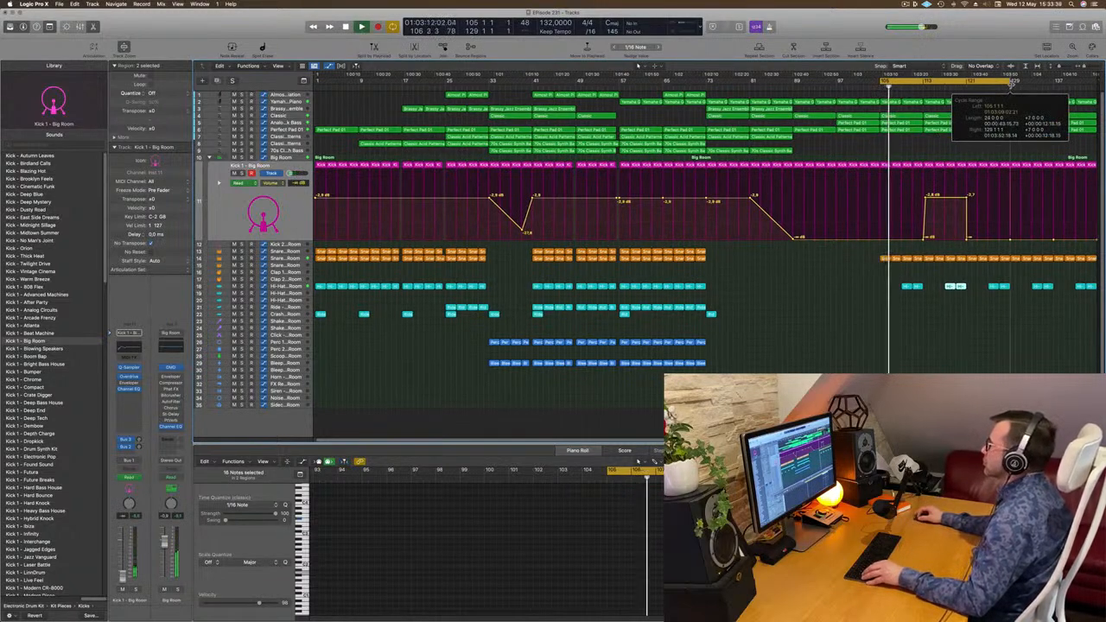
pyautogui.click(297, 124)
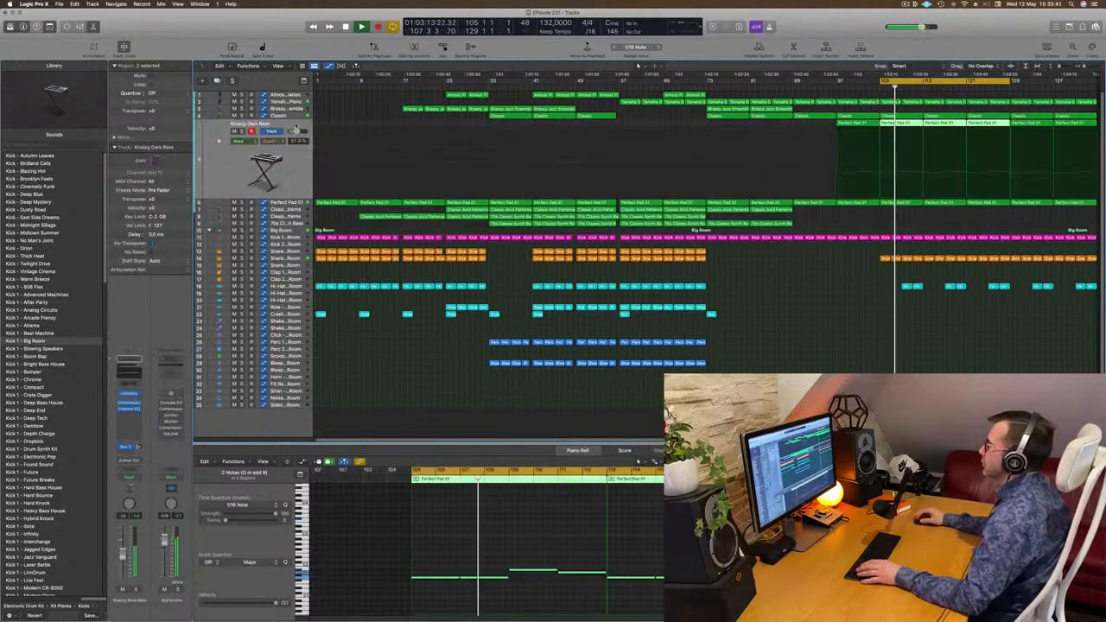
pyautogui.click(297, 202)
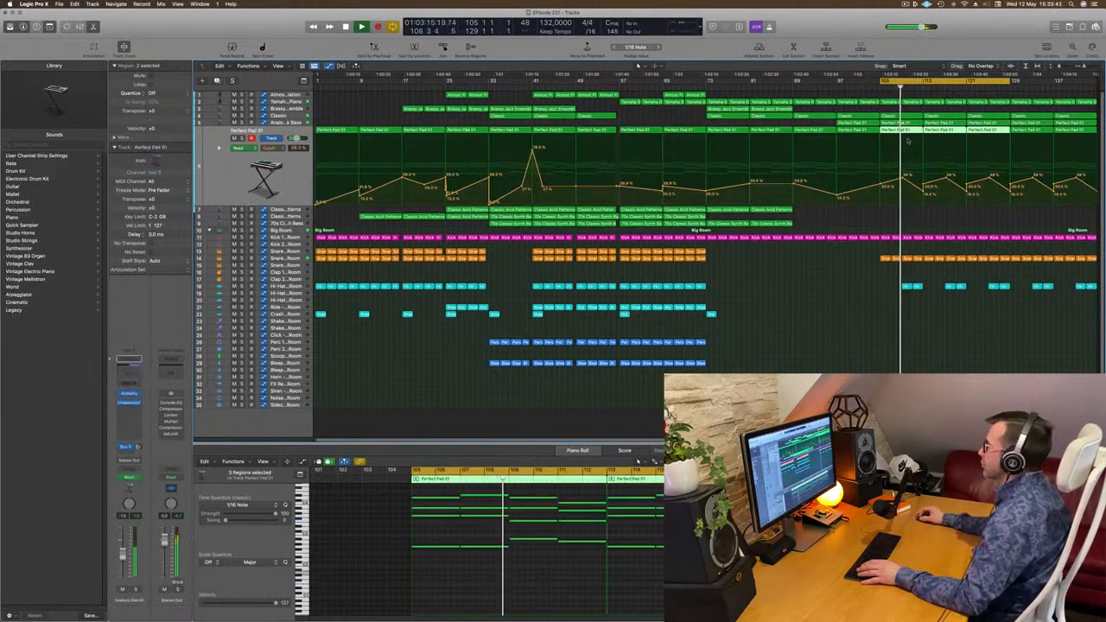
pyautogui.click(923, 187)
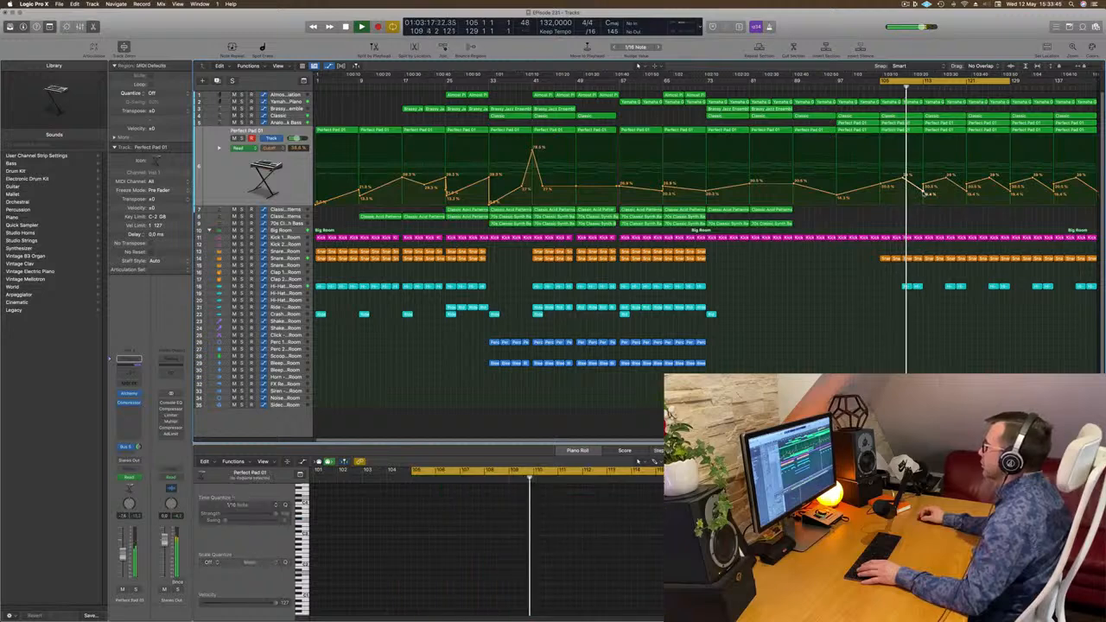
pyautogui.moveTo(922, 187); pyautogui.dragTo(923, 160)
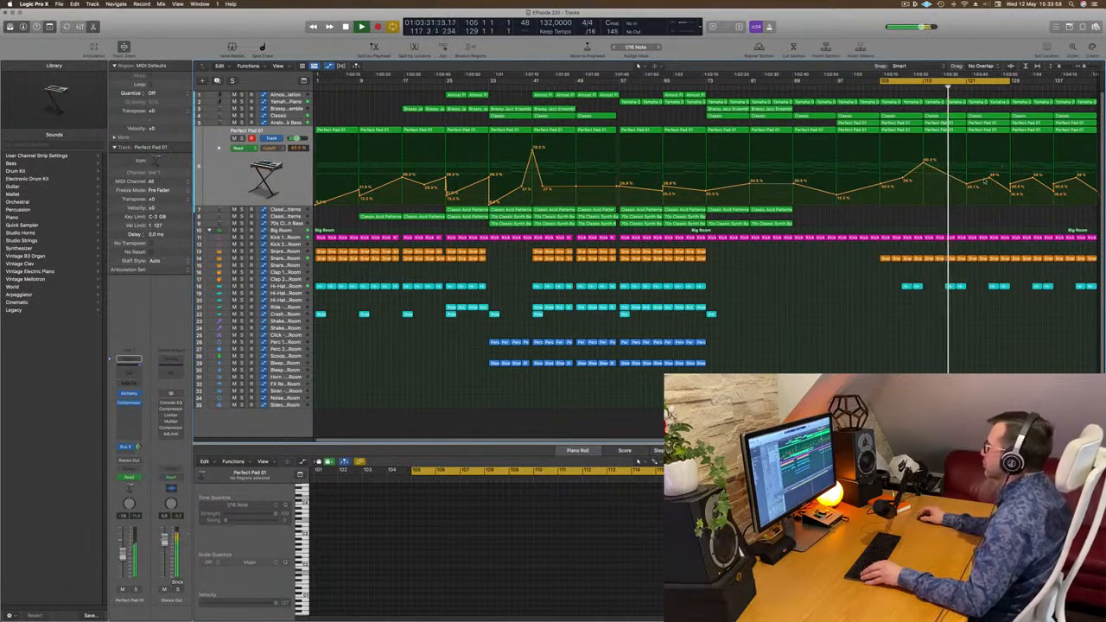
pyautogui.scroll(5, 1002, 214)
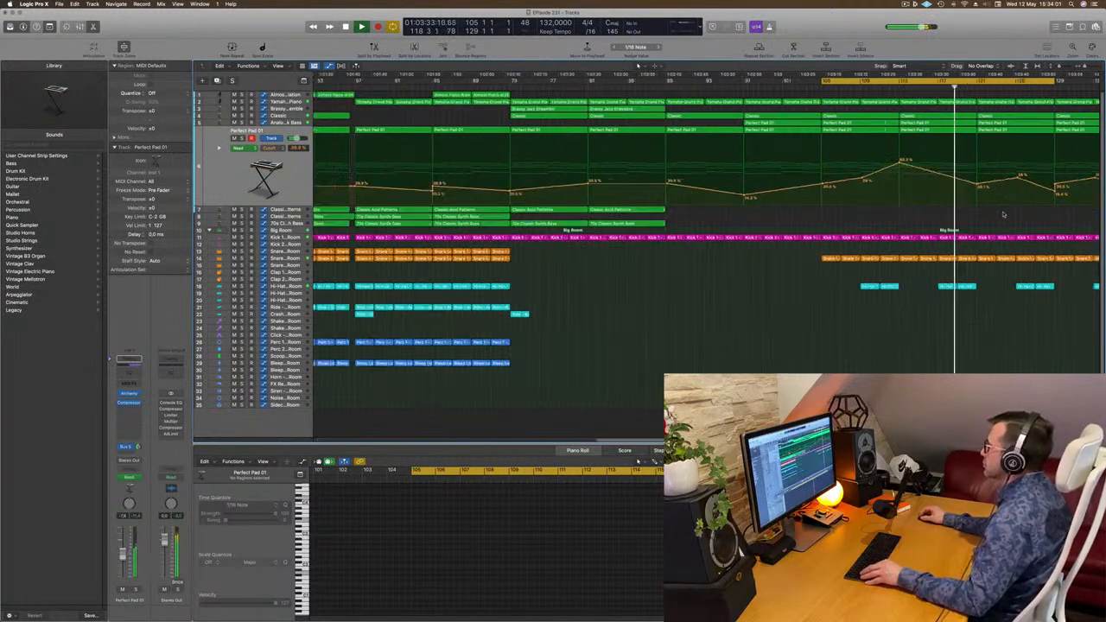
pyautogui.scroll(-5, 1002, 212)
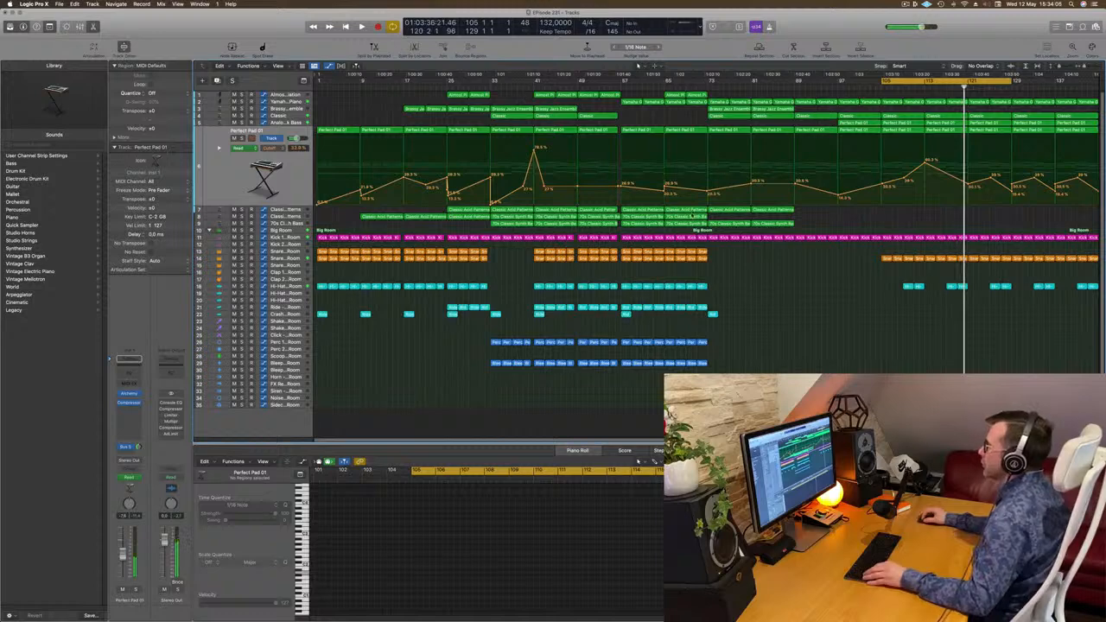
# Step: Copy the two 70s Classic Synth Bass regions from bar 65 to bar 121 and play from there
pyautogui.click(687, 224)
pyautogui.keyDown('shift'); pyautogui.click(687, 217); pyautogui.keyUp('shift')
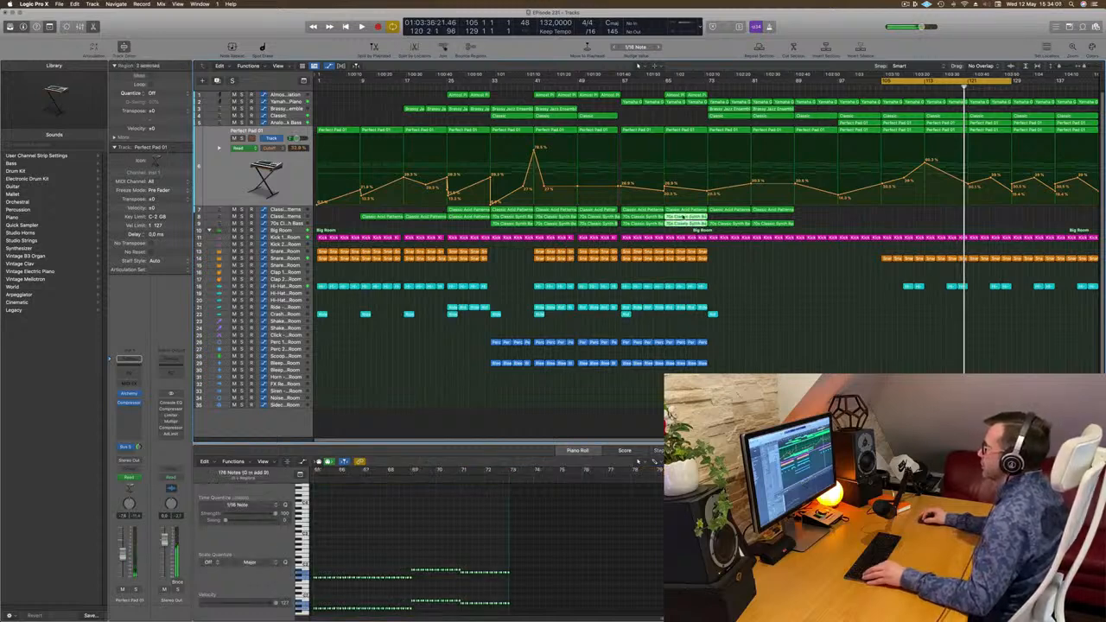
pyautogui.moveTo(682, 217); pyautogui.dragTo(996, 220)
pyautogui.press('space')
pyautogui.click(962, 87)
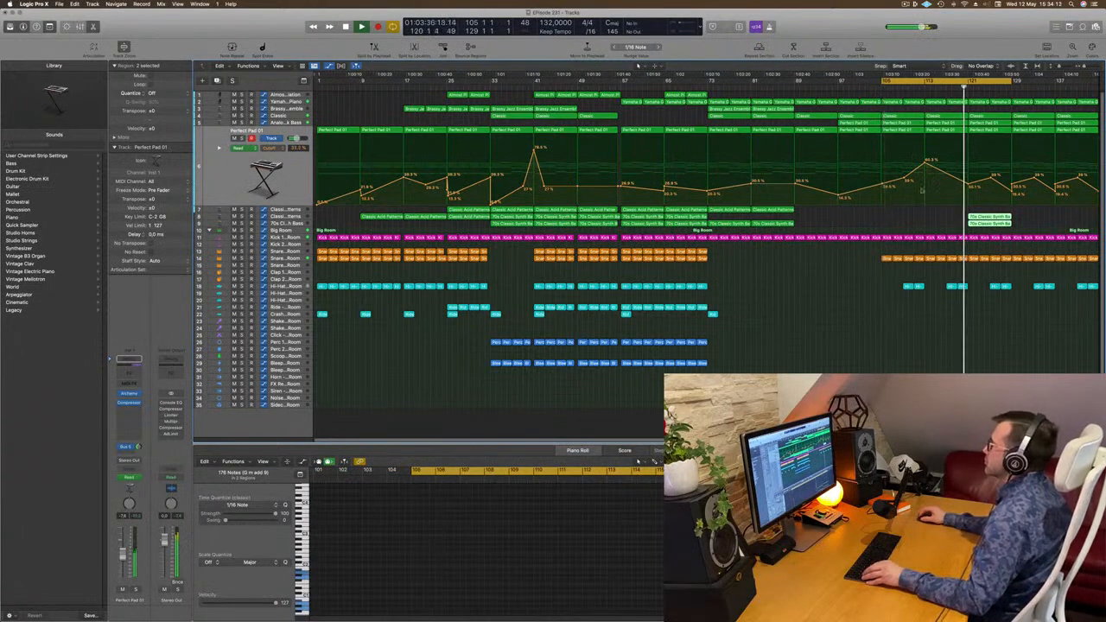
# Step: Copy the Classic Acid Patterns region from bar 81 to bar 121
pyautogui.hscroll(8, 930, 203)
pyautogui.hscroll(-2, 909, 207)
pyautogui.hscroll(-6, 906, 207)
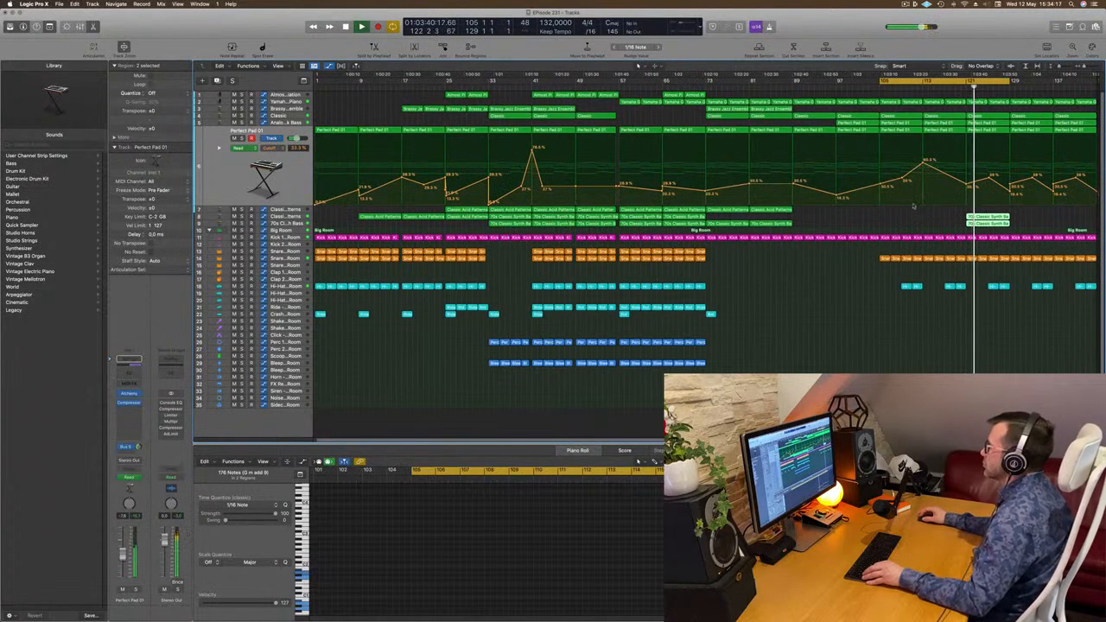
pyautogui.click(768, 210)
pyautogui.moveTo(881, 217); pyautogui.dragTo(963, 218)
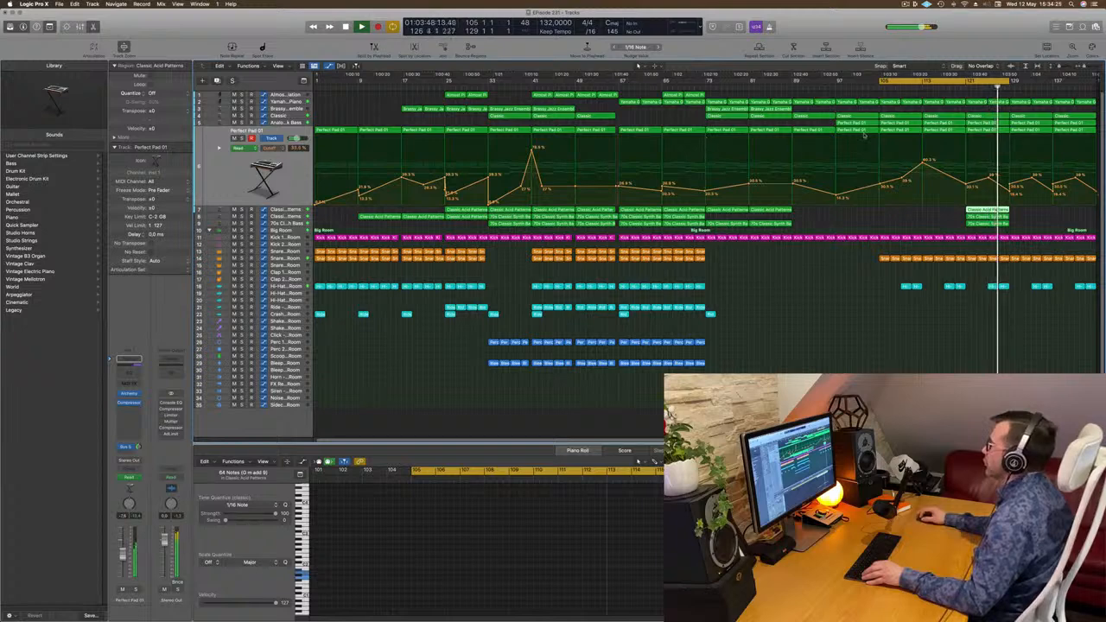
# Step: Delete the four Yamaha piano regions between bars 121 and 137
pyautogui.press('super+Right')
pyautogui.press('super+Right')
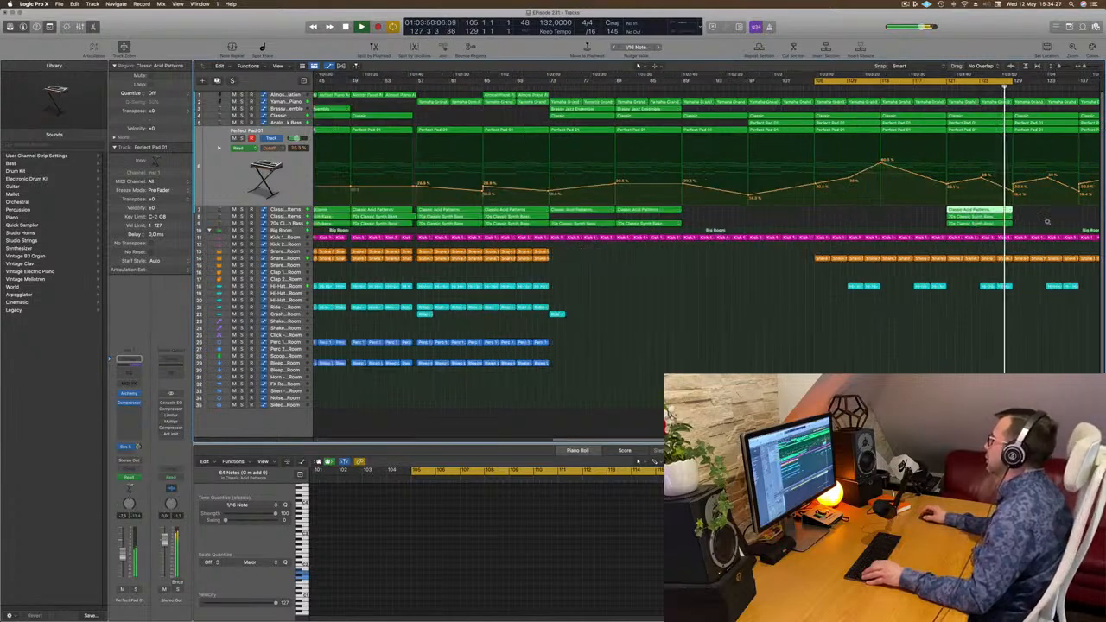
pyautogui.press('super+Left')
pyautogui.press('super+Left')
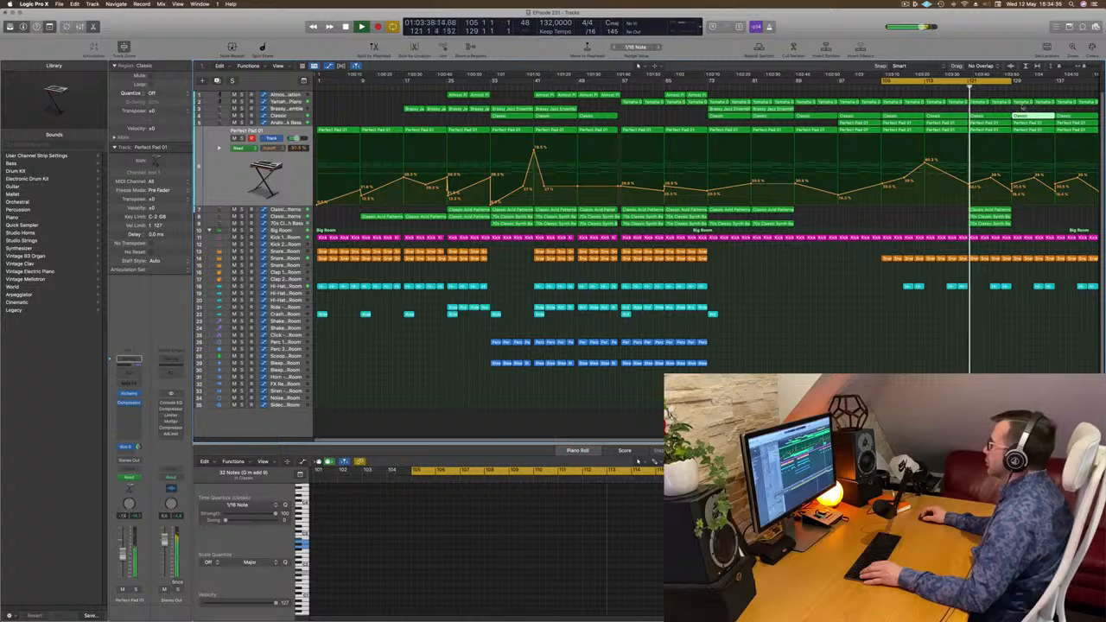
pyautogui.moveTo(978, 110); pyautogui.dragTo(1050, 104)
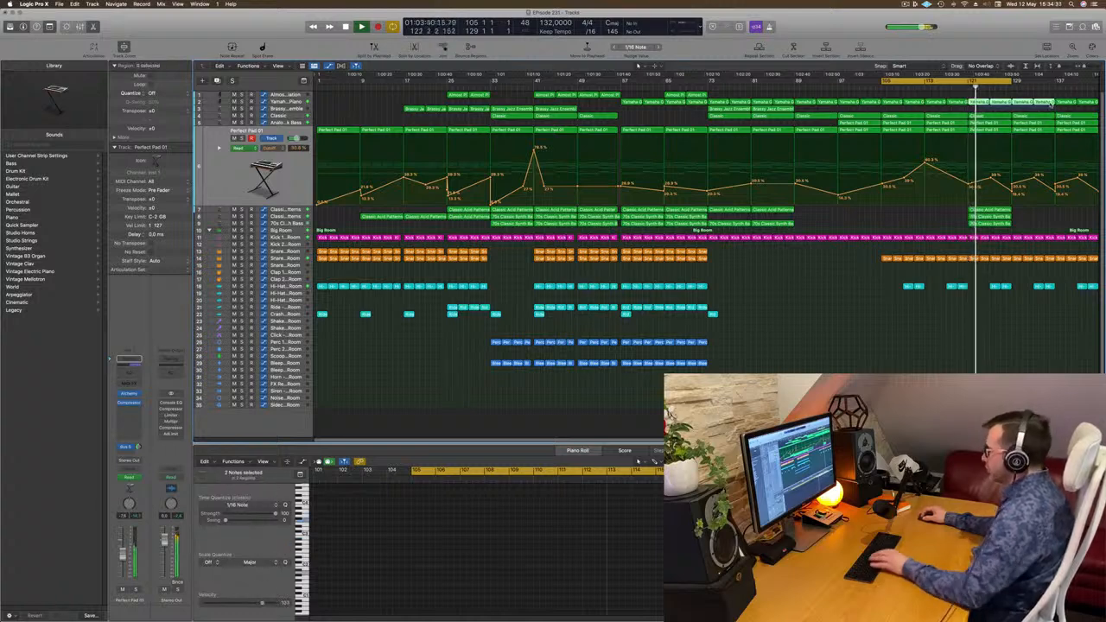
pyautogui.press('Delete')
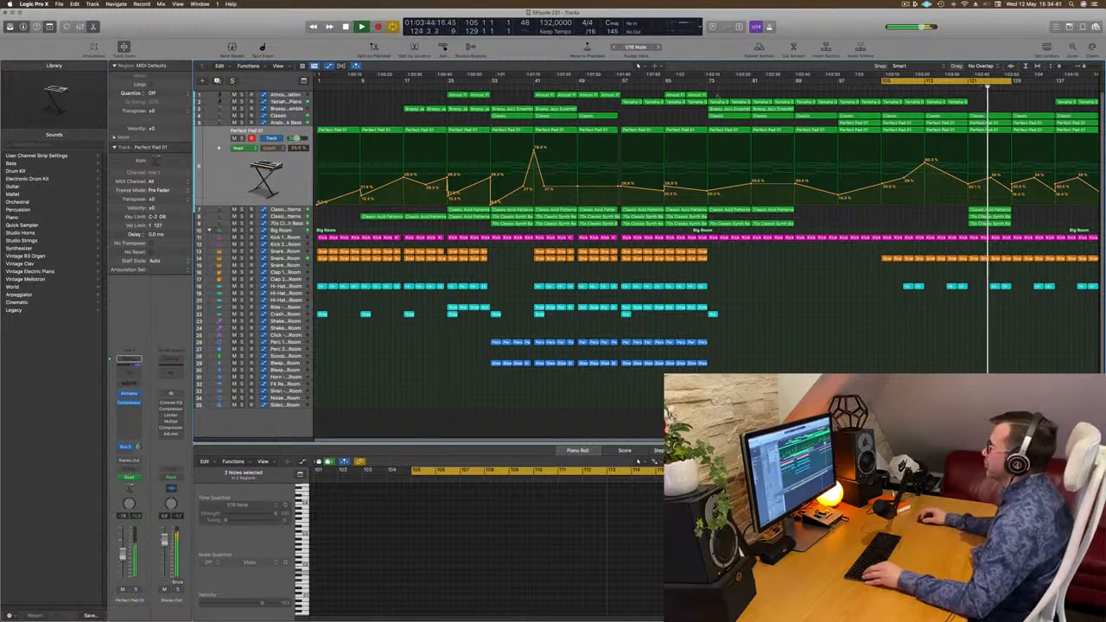
# Step: Select the two piano arpeggiation regions at bar 65, play from about bar 120 and show Kick 1's volume automation
pyautogui.moveTo(660, 93); pyautogui.dragTo(687, 95)
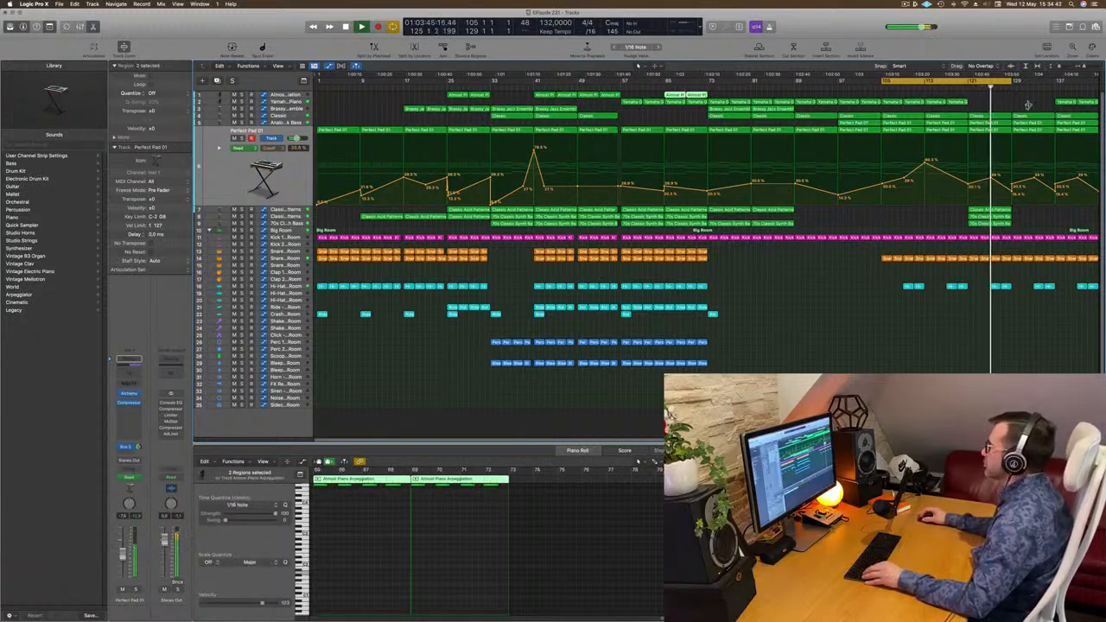
pyautogui.click(961, 86)
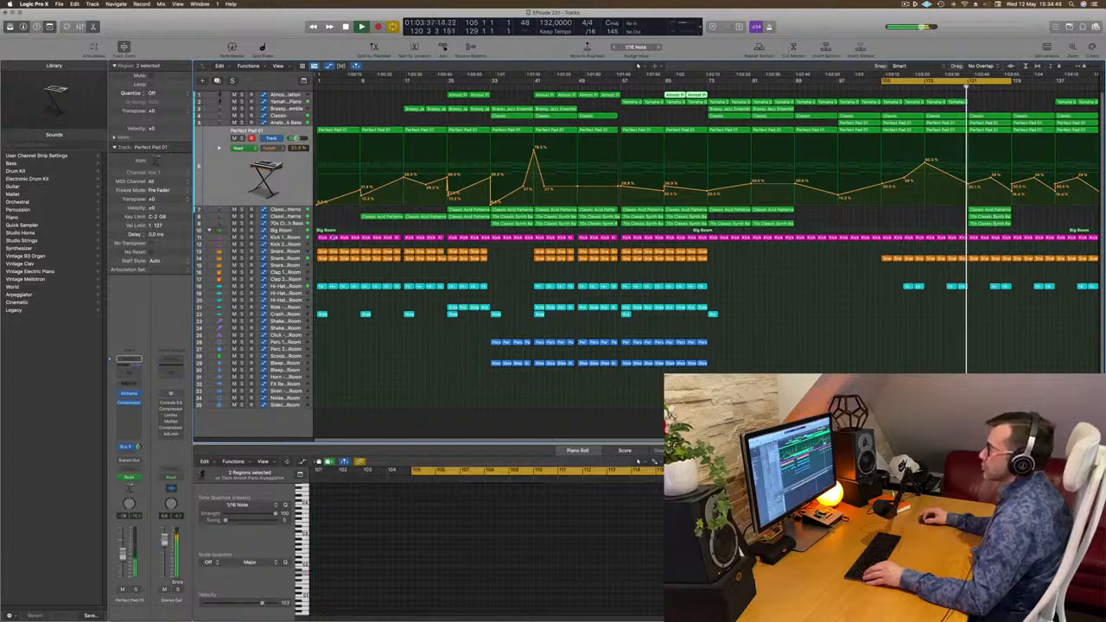
pyautogui.click(285, 238)
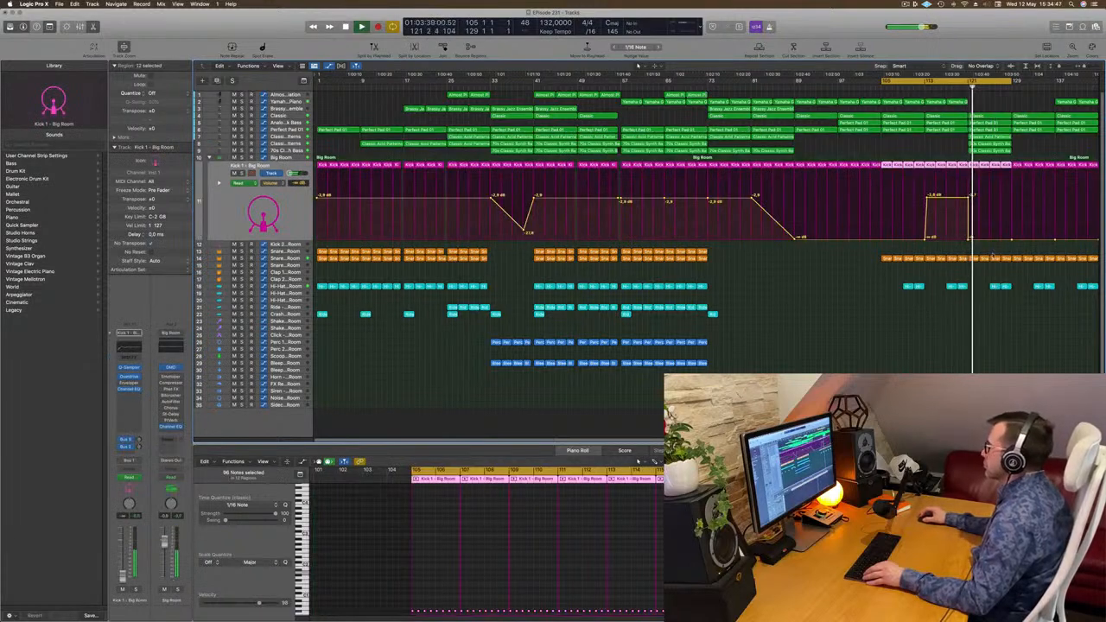
pyautogui.press('super+Right')
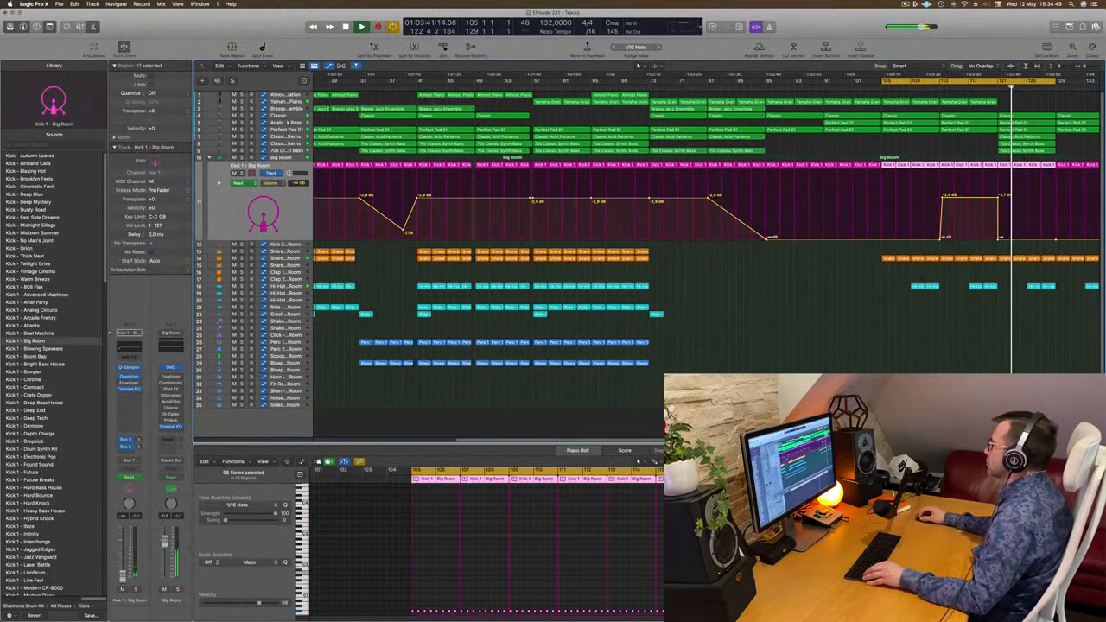
pyautogui.press('super+Left')
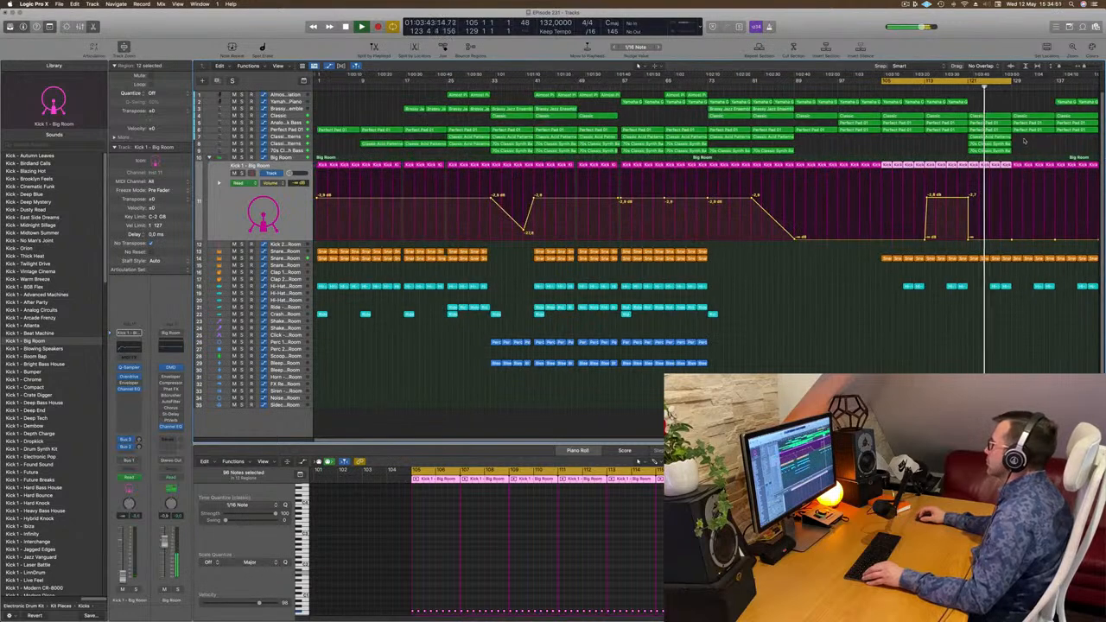
# Step: Copy the Classic Acid Patterns and two 70s Classic Synth Bass regions from bar 121 to bar 129 and extend the cycle range to bar 137
pyautogui.moveTo(1012, 152)
pyautogui.mouseDown()
pyautogui.moveTo(983, 141)
pyautogui.moveTo(1028, 145)
pyautogui.mouseUp()
pyautogui.press('super+z')
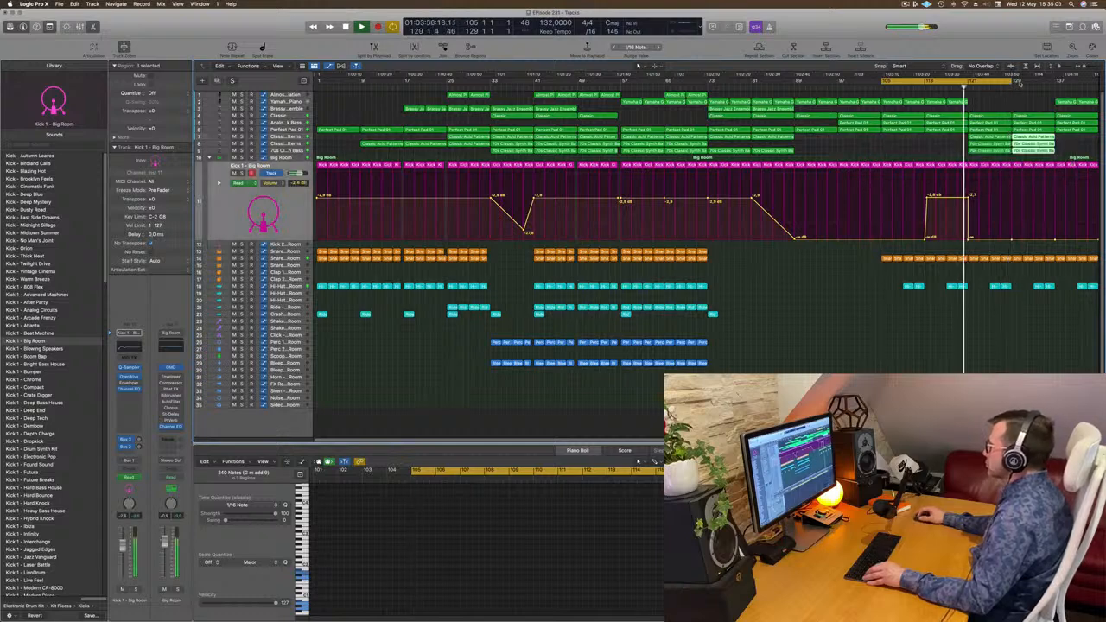
pyautogui.moveTo(1019, 82); pyautogui.dragTo(1054, 88)
# Step: Clear the region selection and restart playback from the start of the cycle range at bar 105
pyautogui.click(982, 98)
pyautogui.press('space')
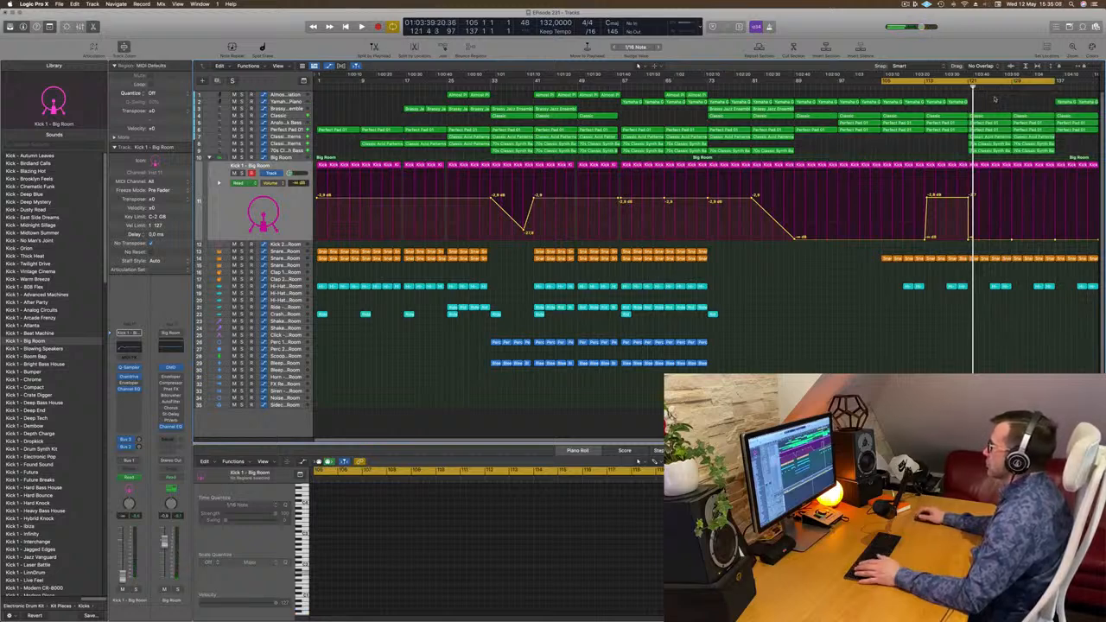
pyautogui.press('space')
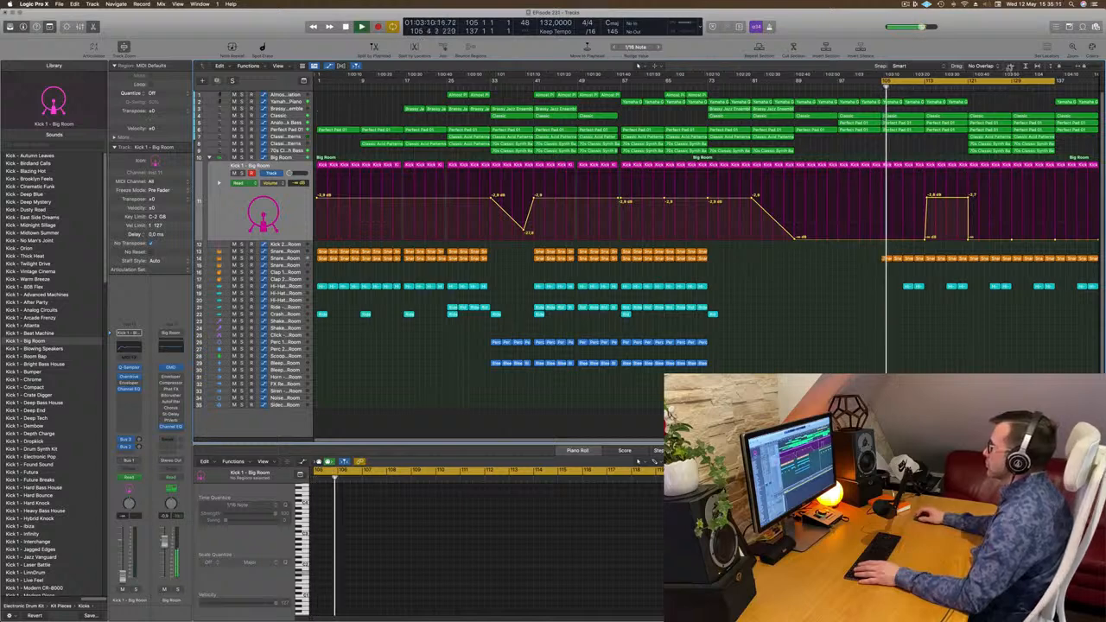
# Step: Switch to ScreenFlow, bring up its recording monitor to check the audio input levels, and return to Logic Pro X
pyautogui.moveTo(641, 619)
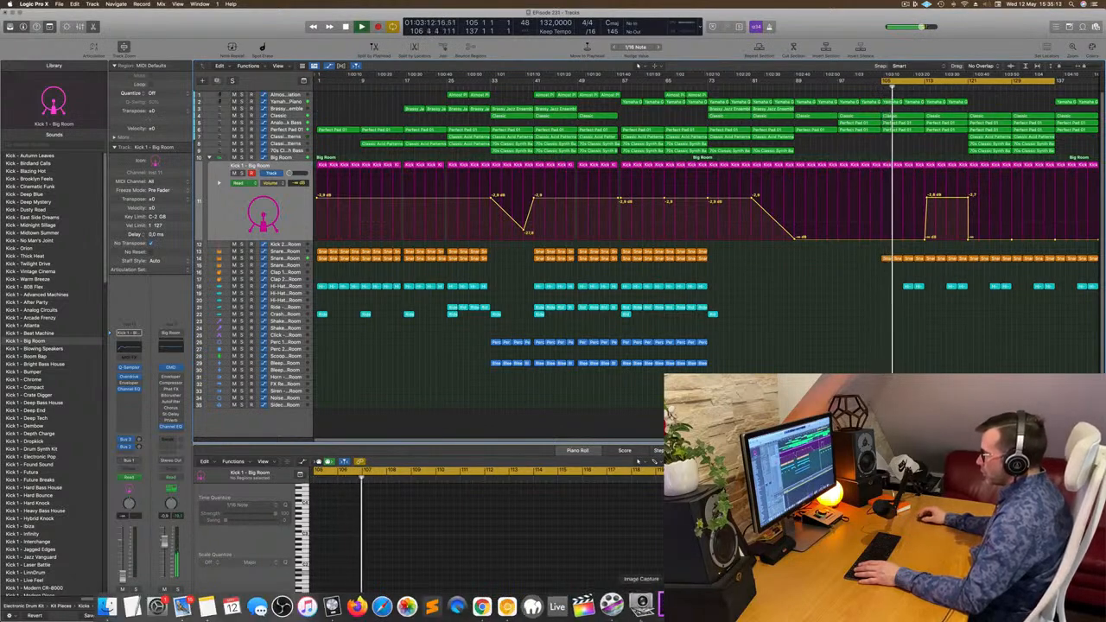
pyautogui.click(613, 607)
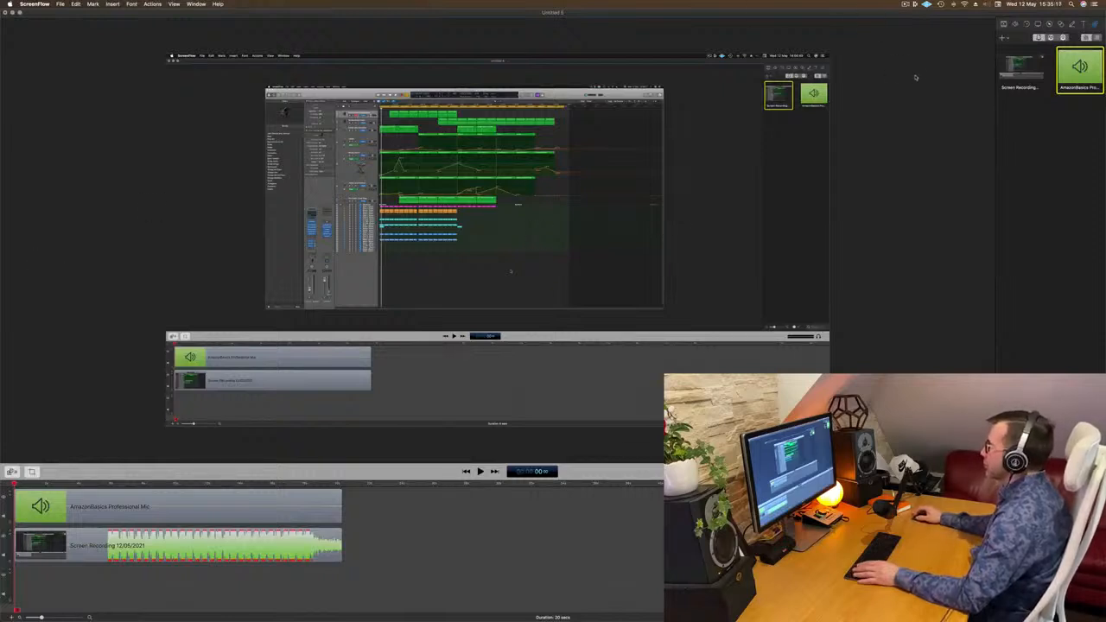
pyautogui.click(905, 4)
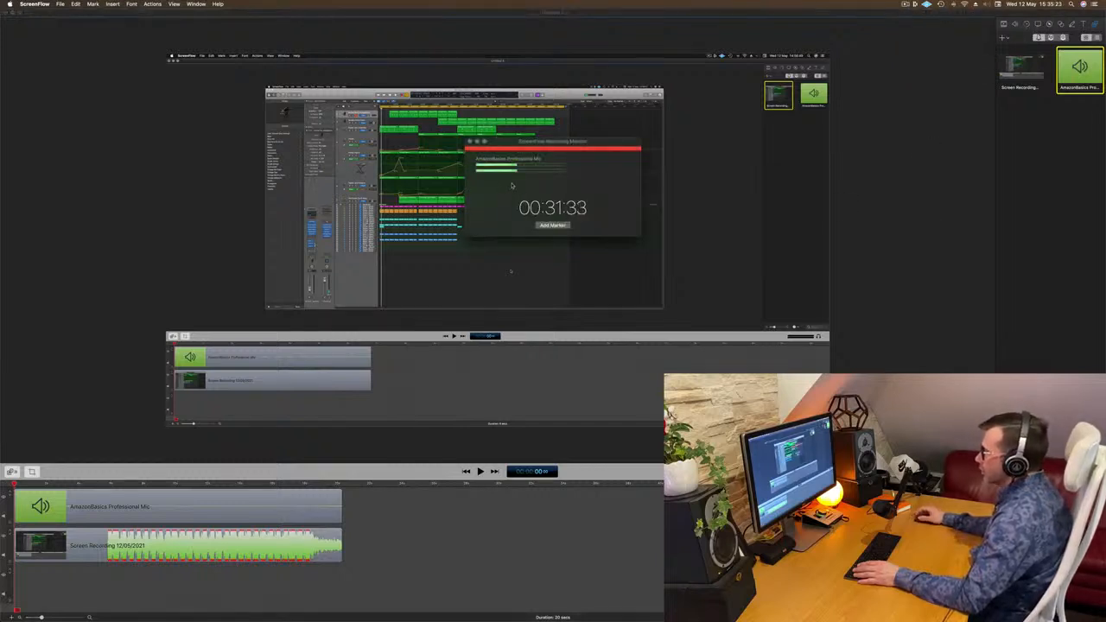
pyautogui.click(664, 171)
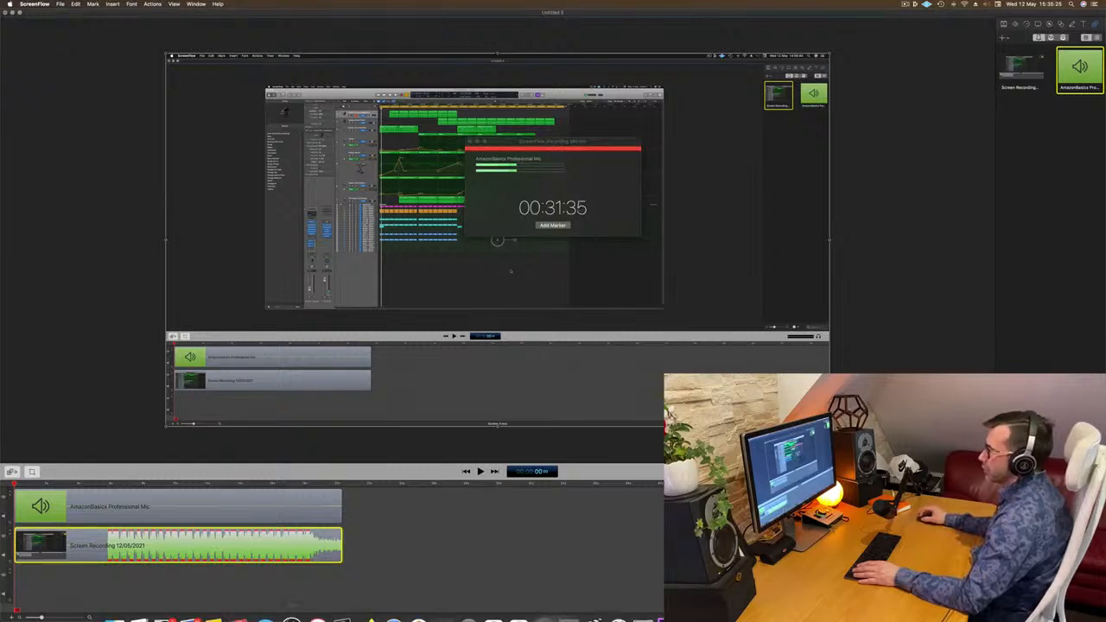
pyautogui.moveTo(342, 604)
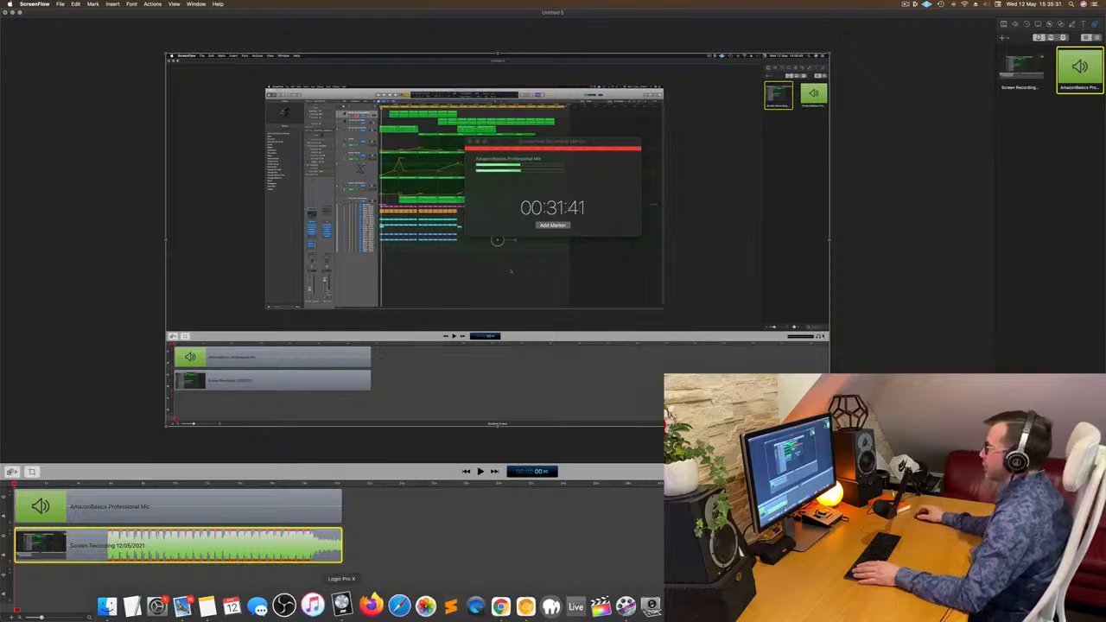
pyautogui.click(341, 605)
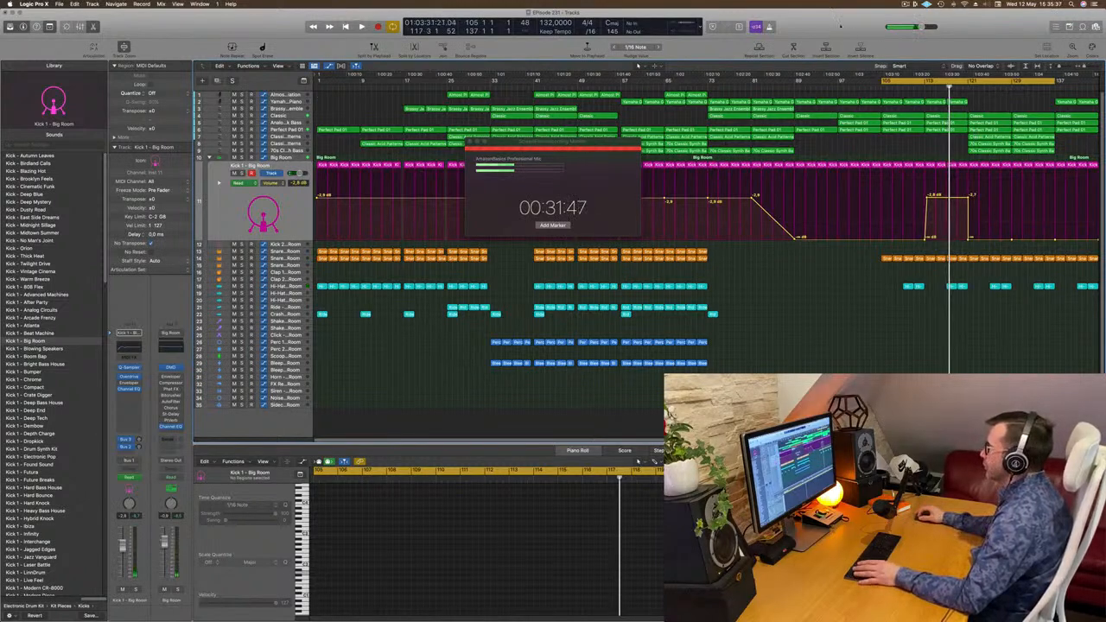
# Step: Restart playback from bar 105 and open the Performance Meter over the arrangement to check the processing load
pyautogui.press('space')
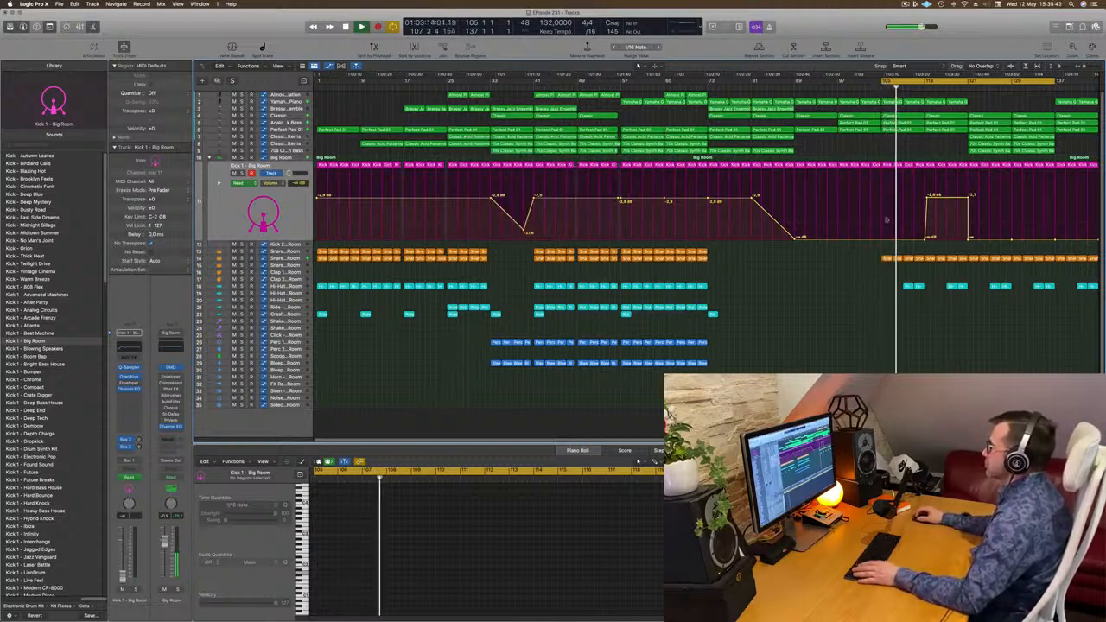
pyautogui.press('space')
pyautogui.press('space')
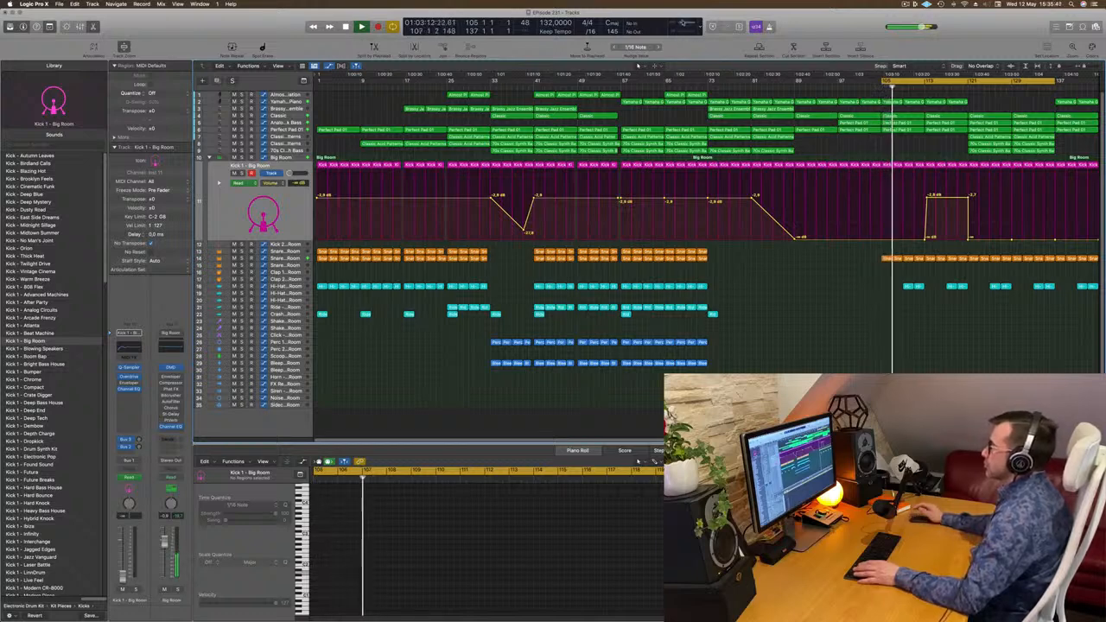
pyautogui.doubleClick(682, 23)
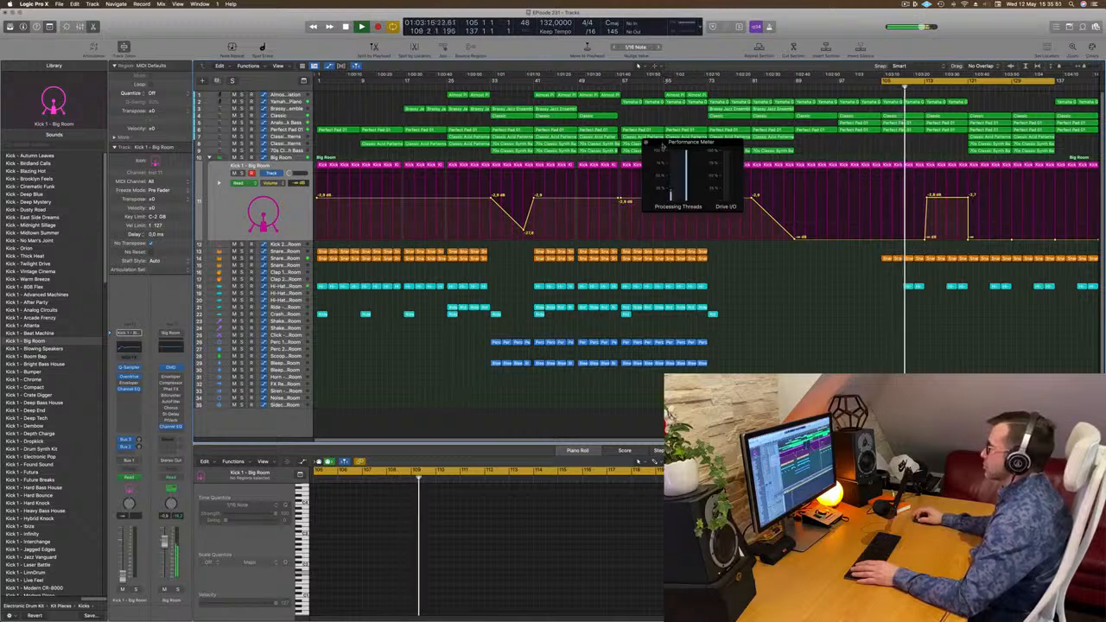
pyautogui.moveTo(666, 144); pyautogui.dragTo(637, 170)
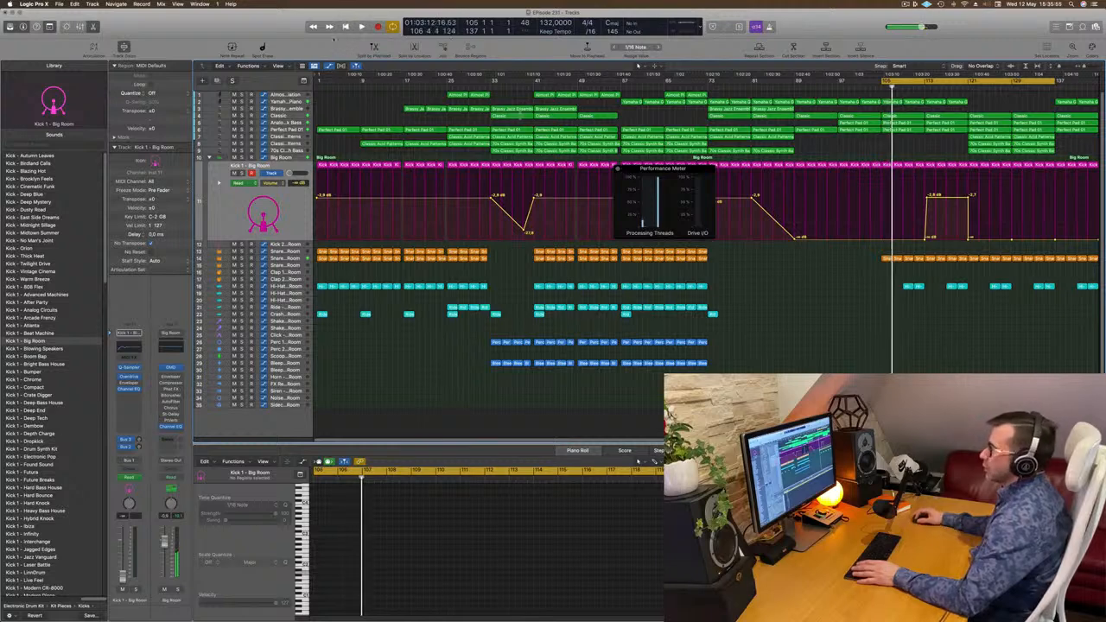
# Step: Set the Processing Threads to Automatic in the audio device preferences
pyautogui.click(33, 4)
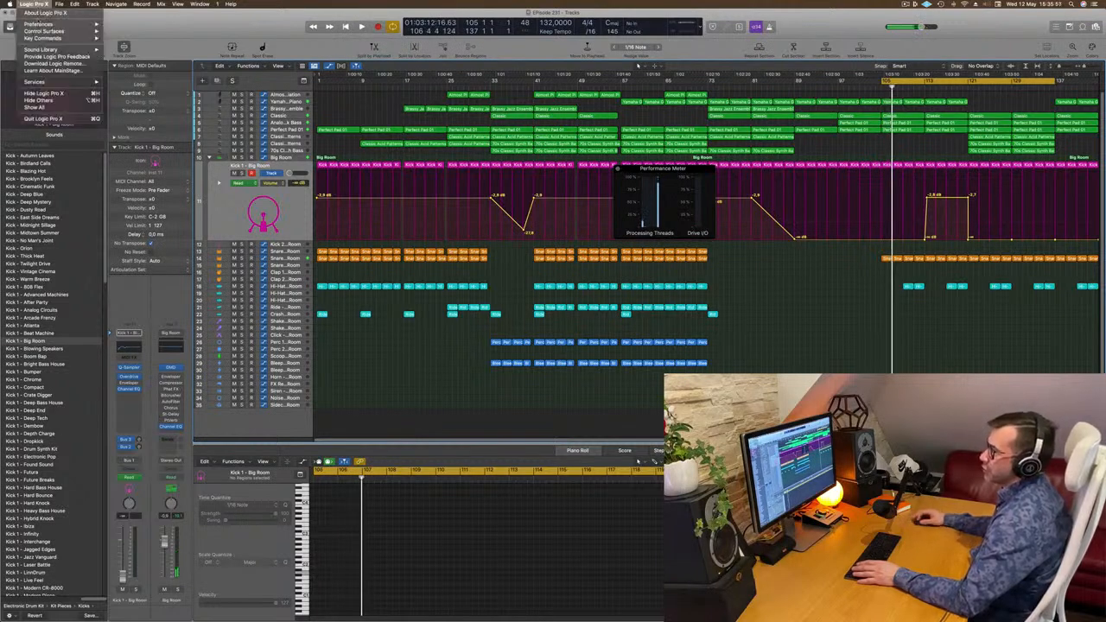
pyautogui.moveTo(52, 24)
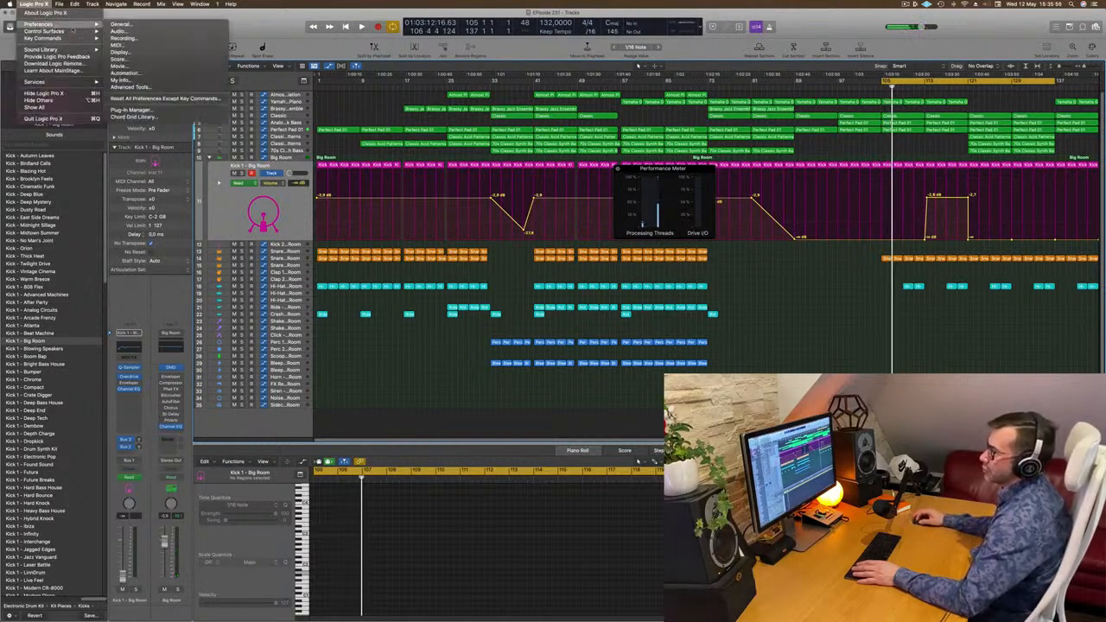
pyautogui.click(115, 32)
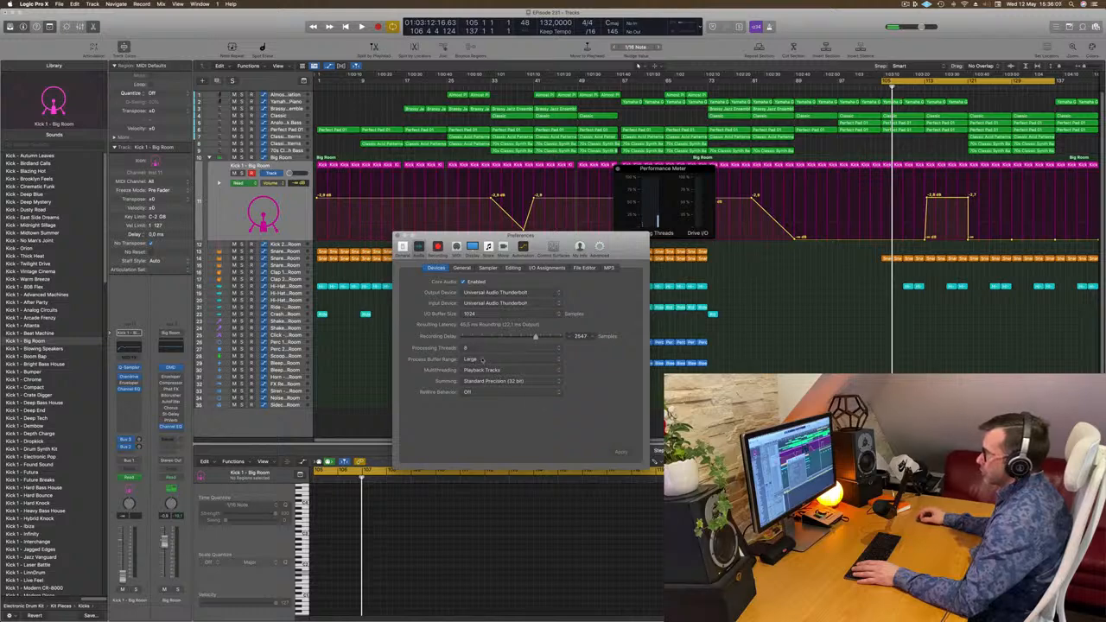
pyautogui.click(498, 348)
pyautogui.click(488, 337)
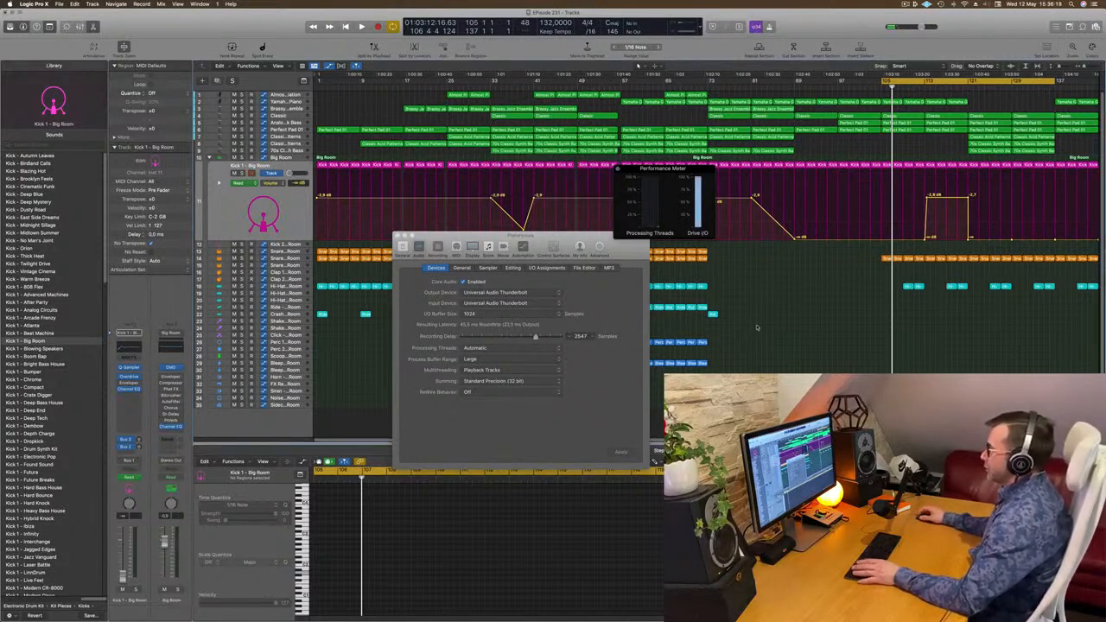
# Step: Test playback from bar 105 against the Performance Meter and close the preferences
pyautogui.press('space')
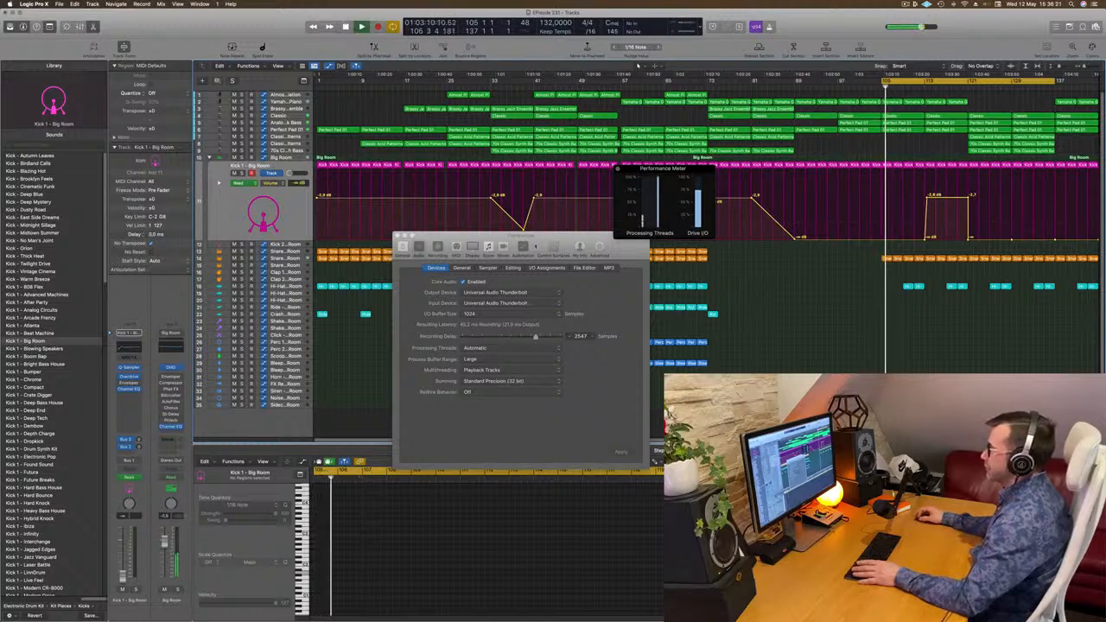
pyautogui.moveTo(396, 237); pyautogui.dragTo(364, 249)
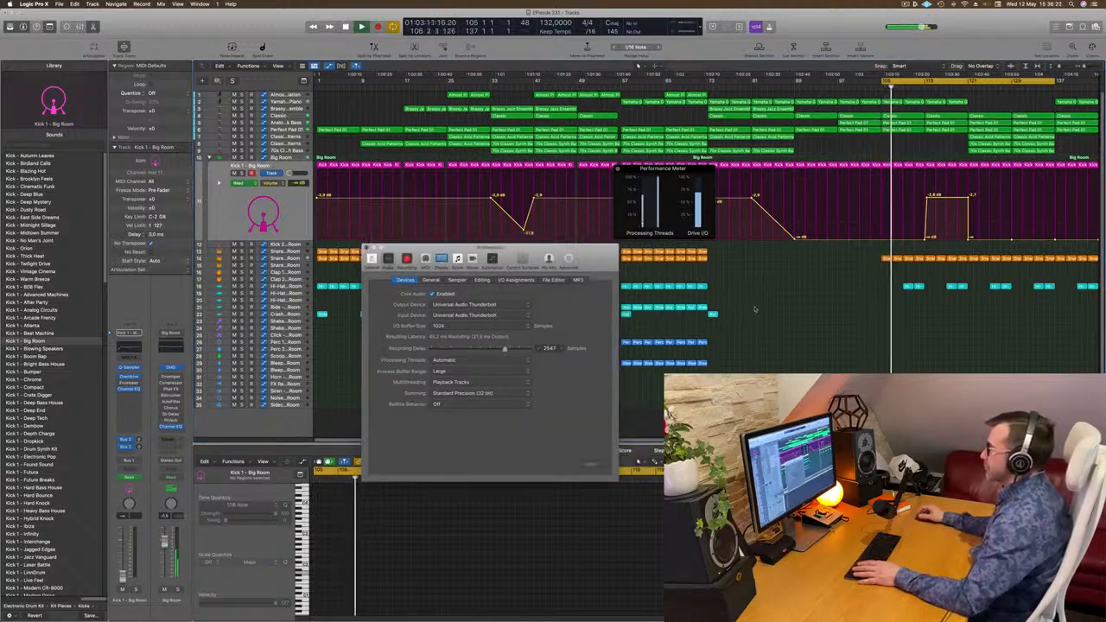
pyautogui.click(754, 309)
pyautogui.press('space')
pyautogui.press('space')
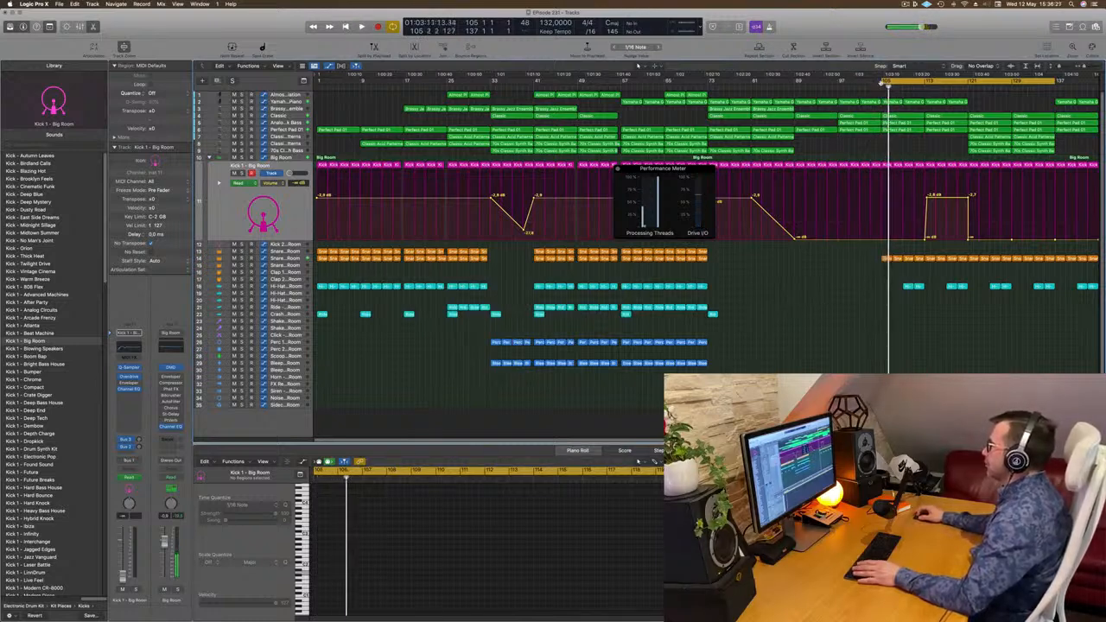
# Step: Move the start of the cycle range to bar 121 and play briefly from there
pyautogui.moveTo(882, 82); pyautogui.dragTo(967, 84)
pyautogui.press('space')
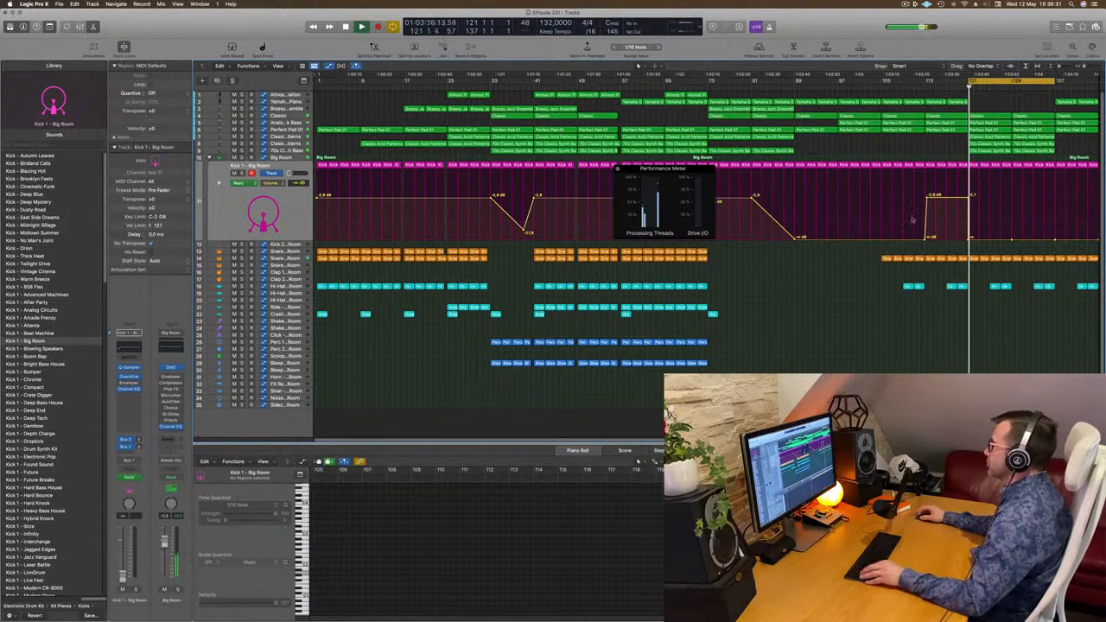
pyautogui.press('space')
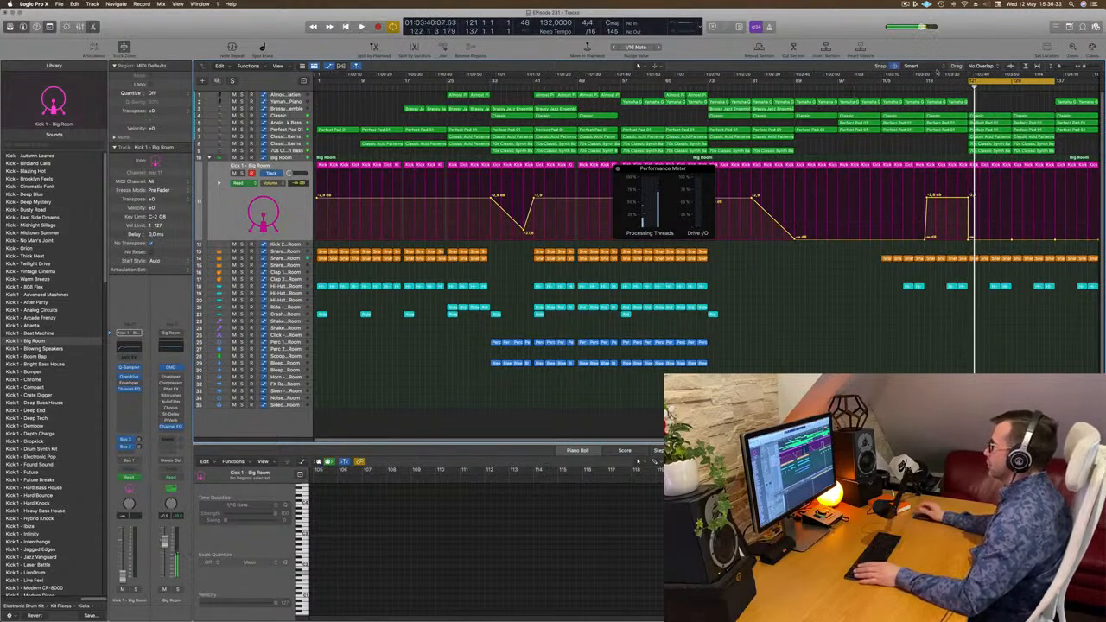